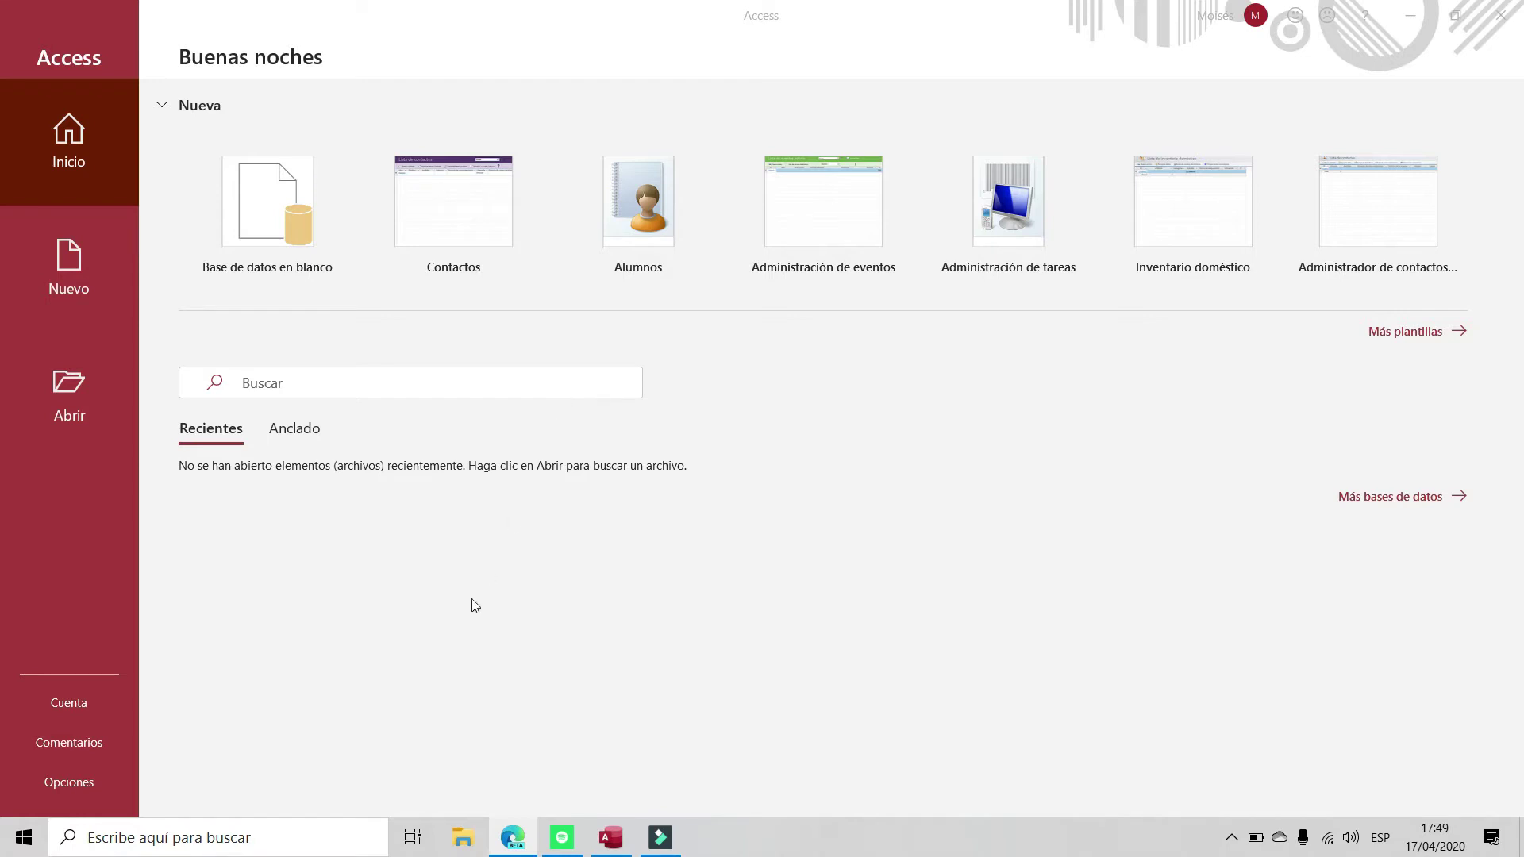
Return to Access and browse its home page, toggling the templates section and pinned/recent file lists
{"action": "left_click", "coordinate": [293, 842]}
{"action": "type", "text": "Acc"}
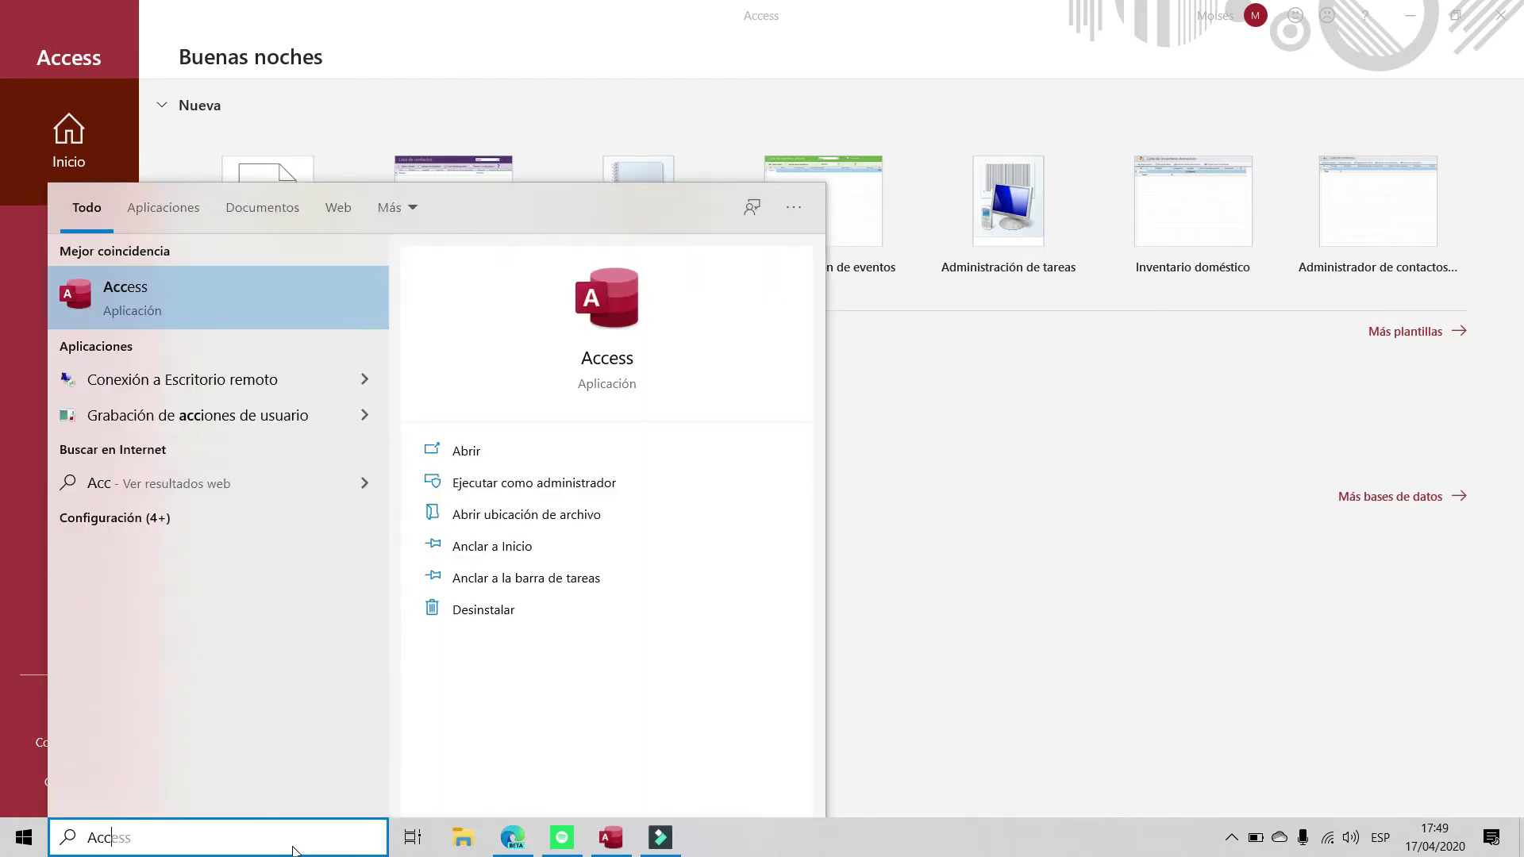
{"action": "left_click", "coordinate": [959, 433]}
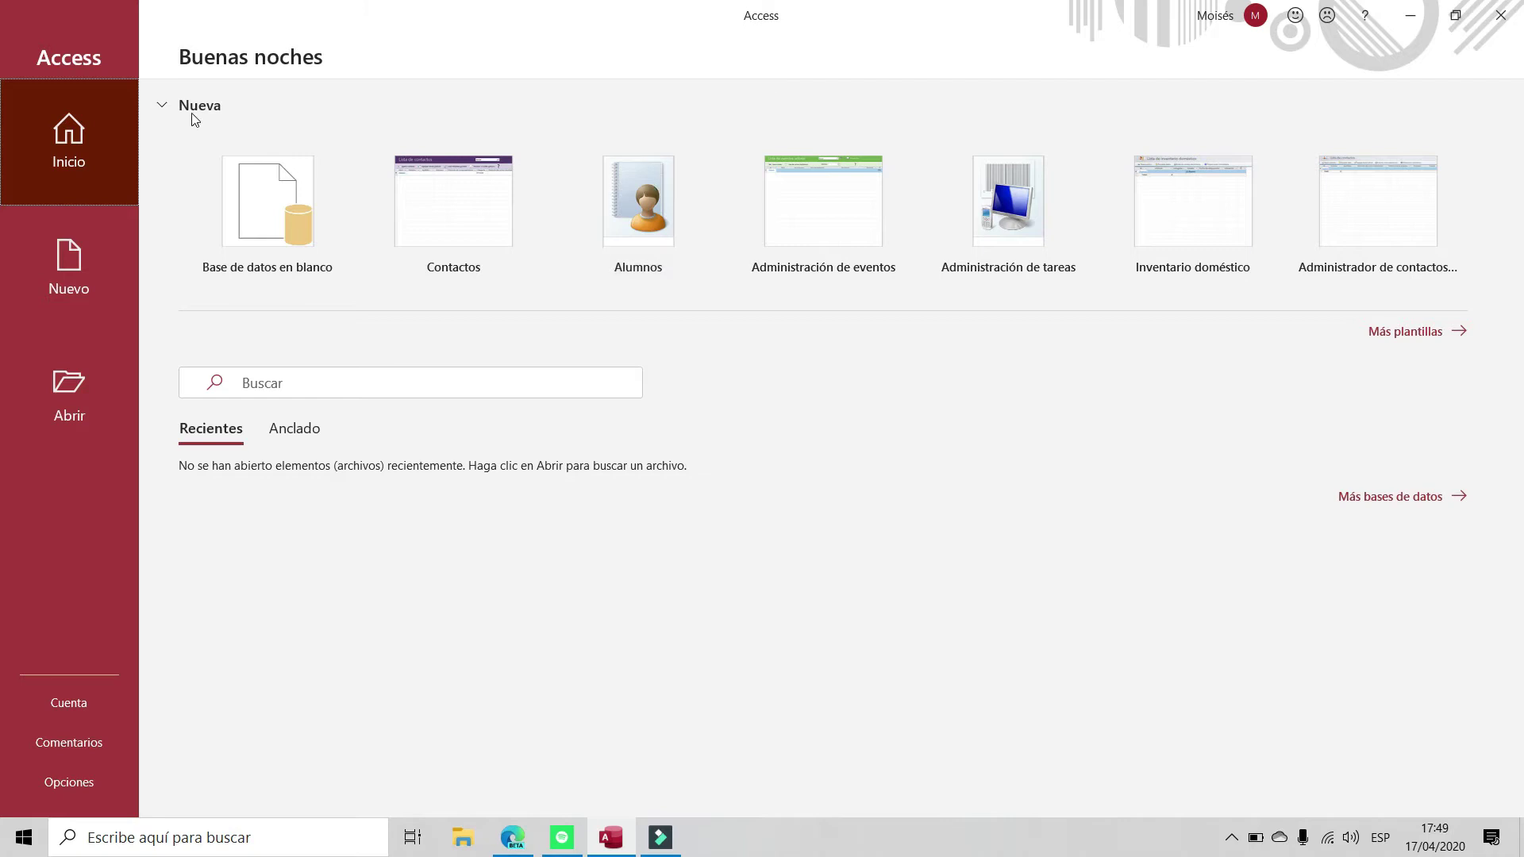
{"action": "left_click", "coordinate": [161, 105]}
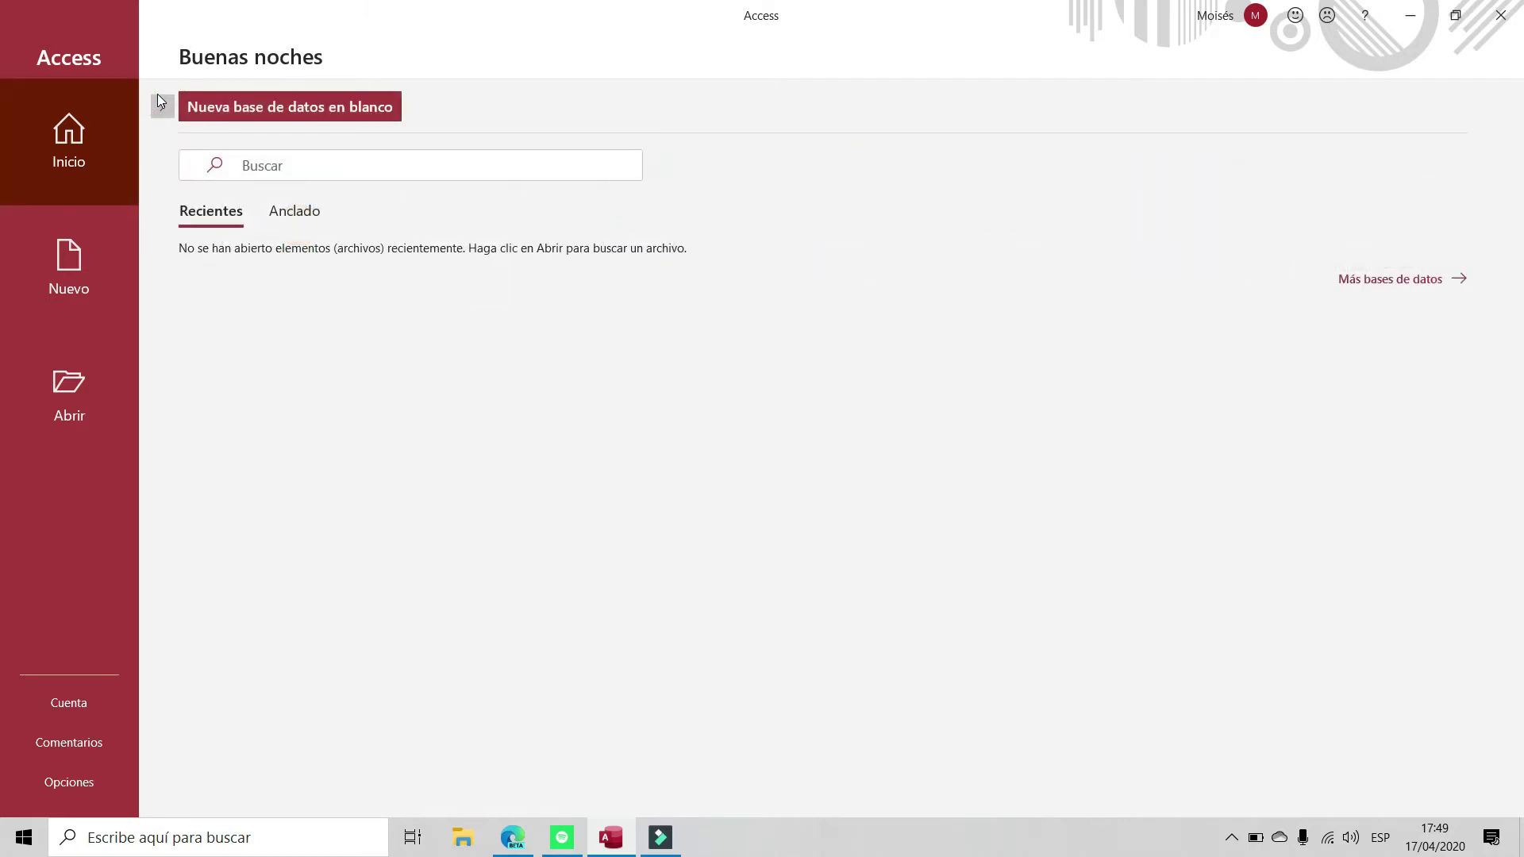
{"action": "left_click", "coordinate": [162, 106]}
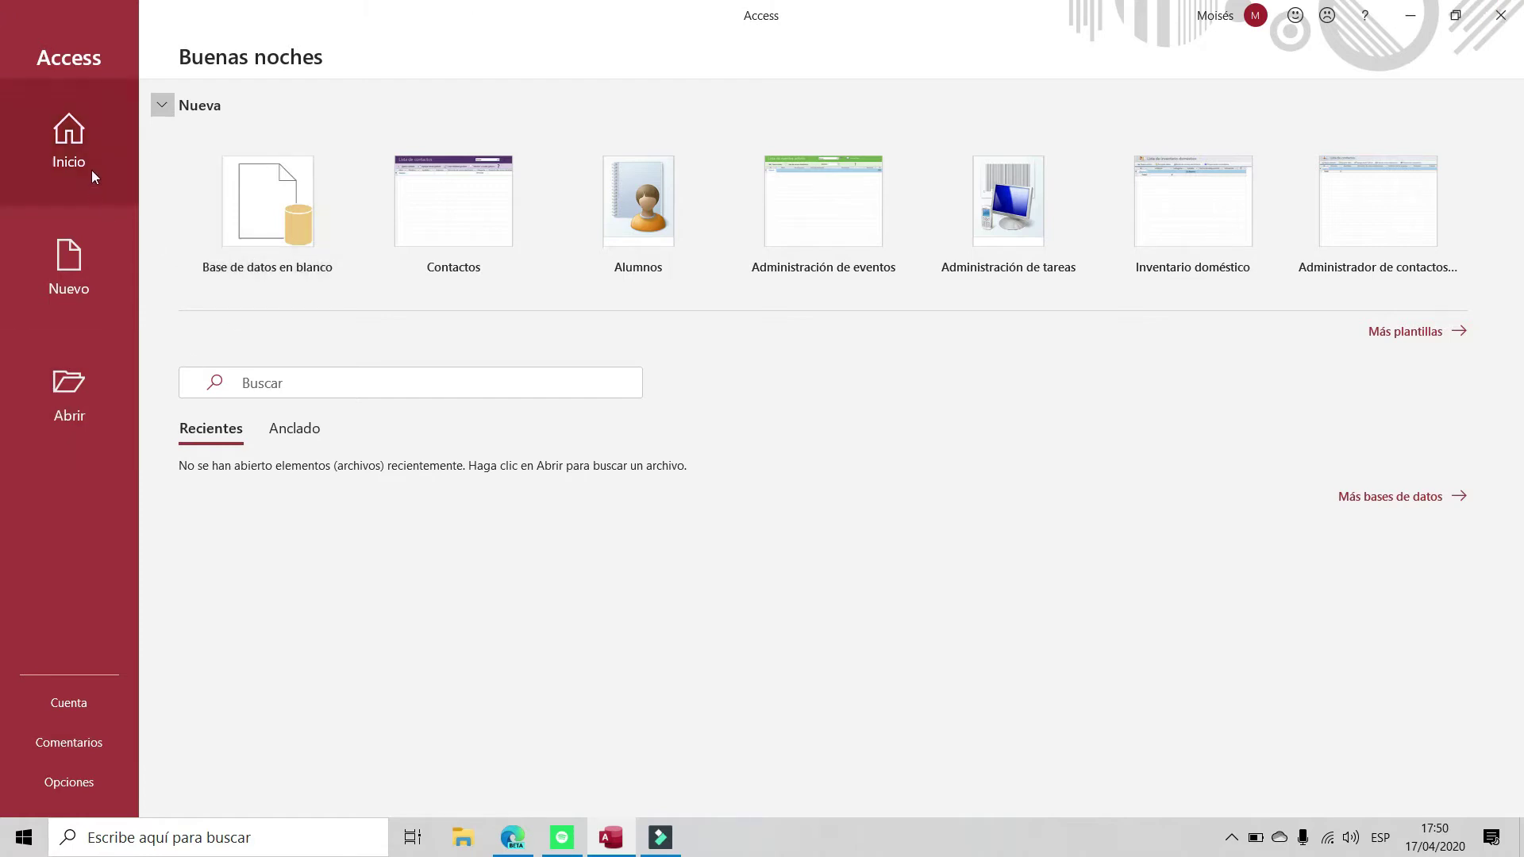
{"action": "left_click", "coordinate": [60, 130]}
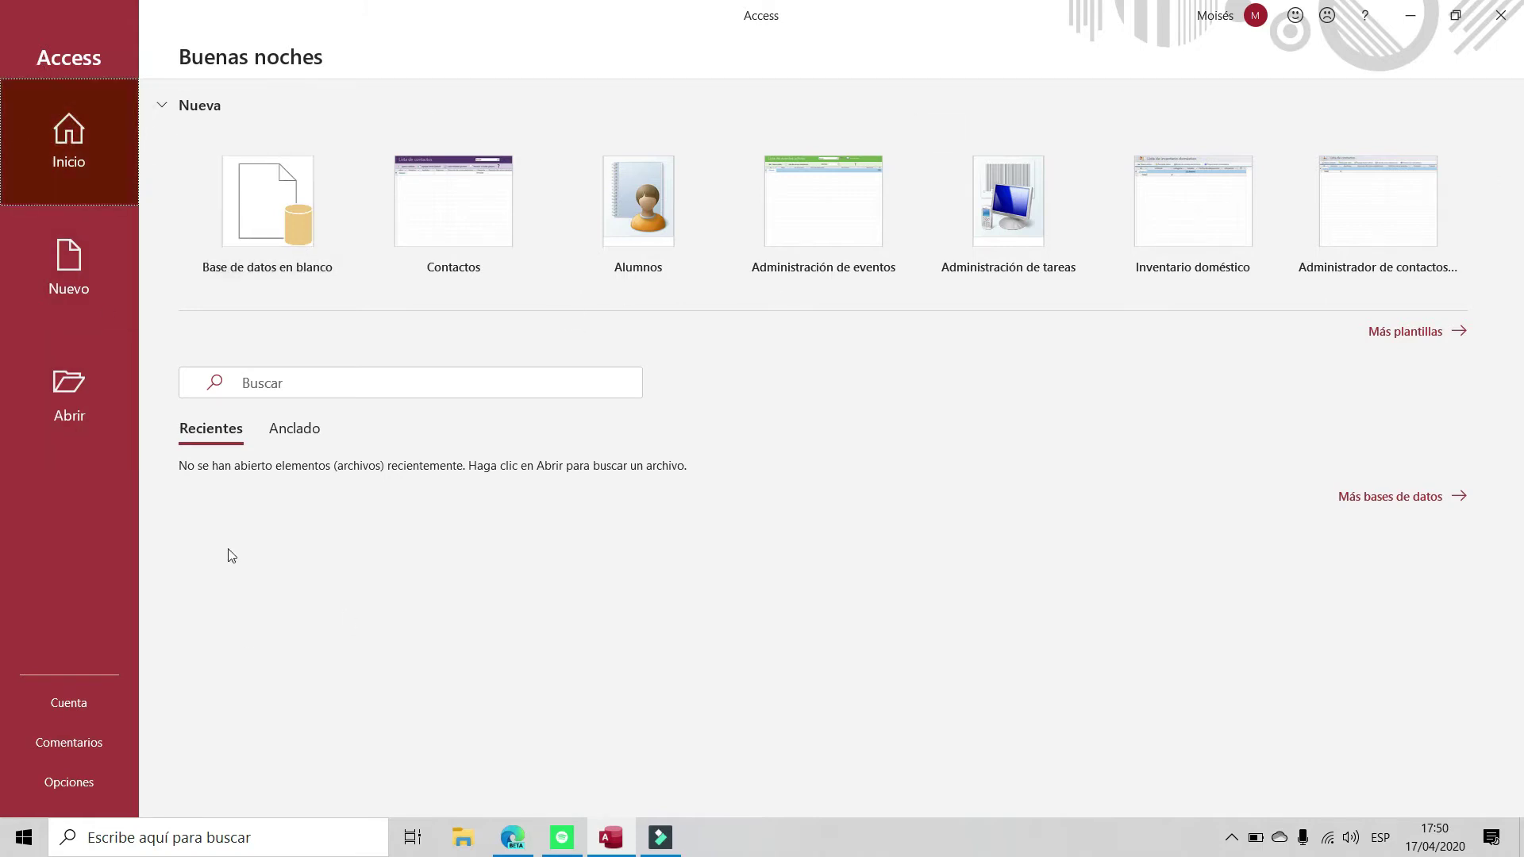
{"action": "left_click", "coordinate": [287, 437]}
{"action": "left_click", "coordinate": [248, 439]}
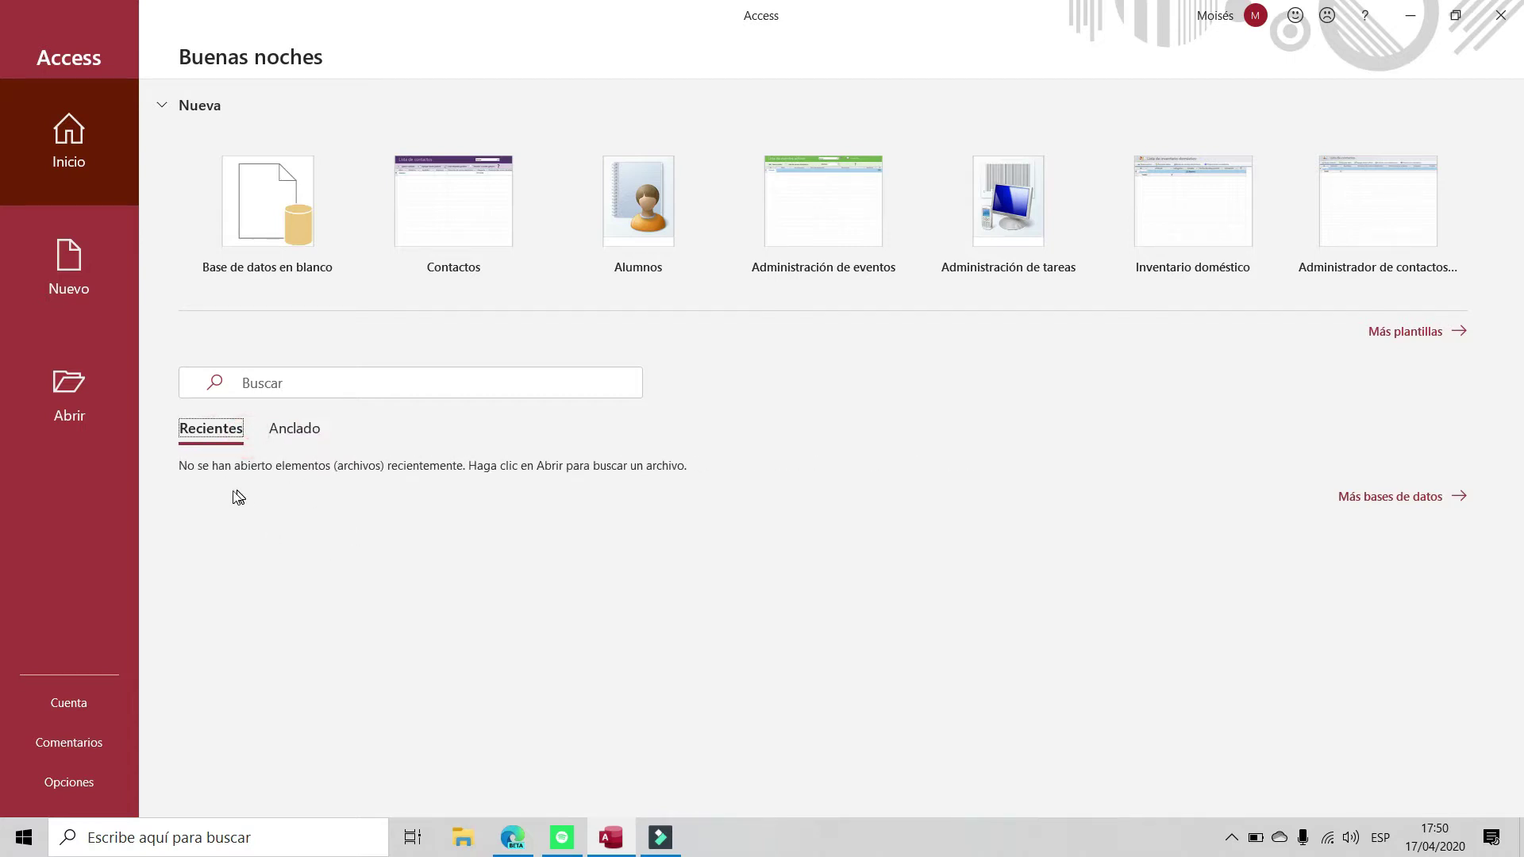
On the New page, search online templates for 'cursos', then leave the empty results
{"action": "left_click", "coordinate": [96, 284]}
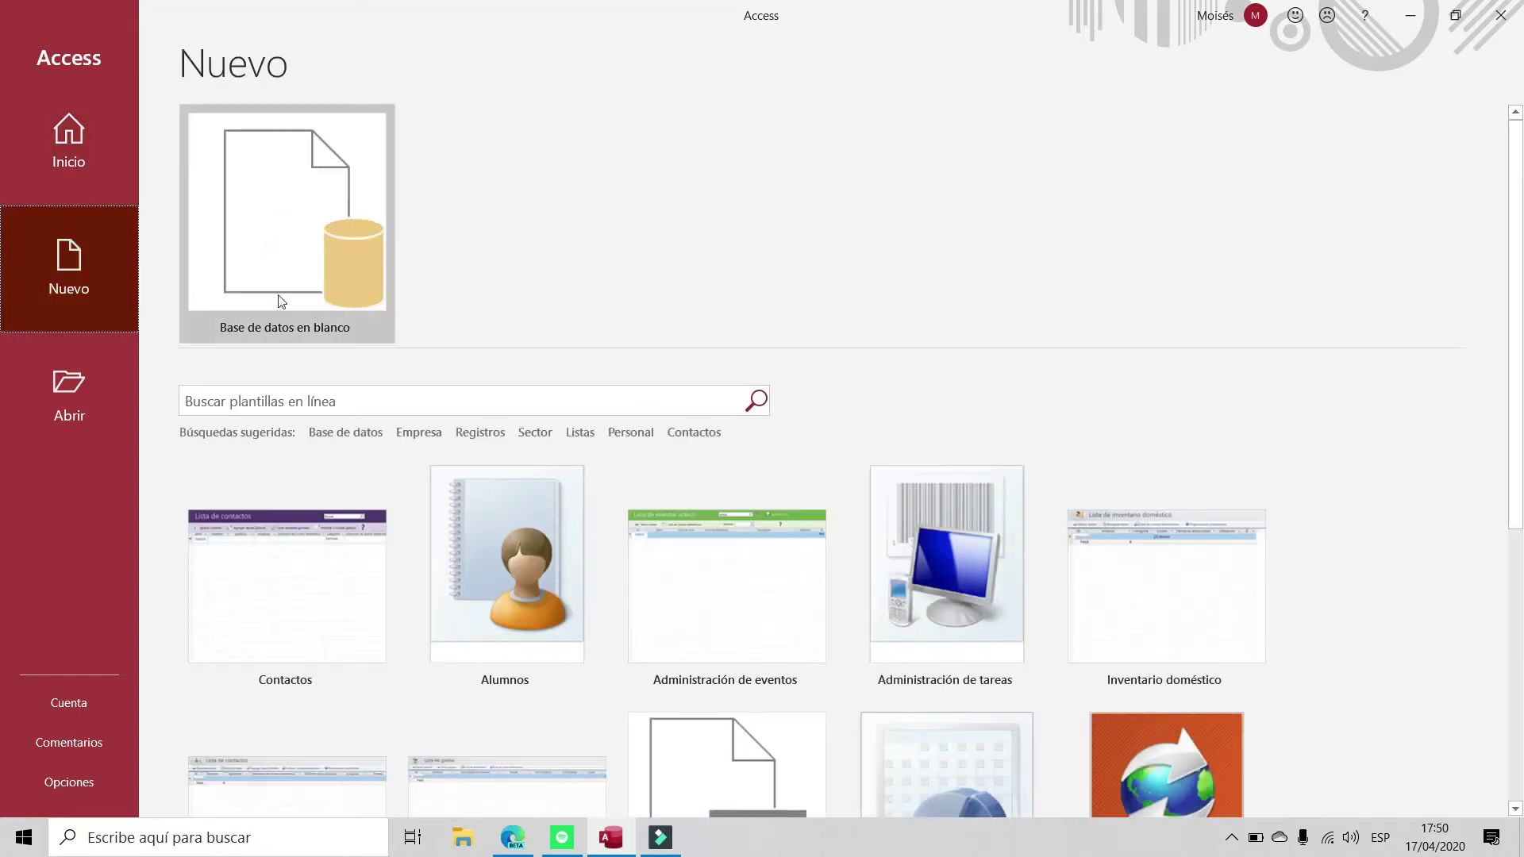
{"action": "scroll", "coordinate": [493, 487], "scroll_direction": "down", "scroll_amount": 1}
{"action": "scroll", "coordinate": [354, 467], "scroll_direction": "up", "scroll_amount": 1}
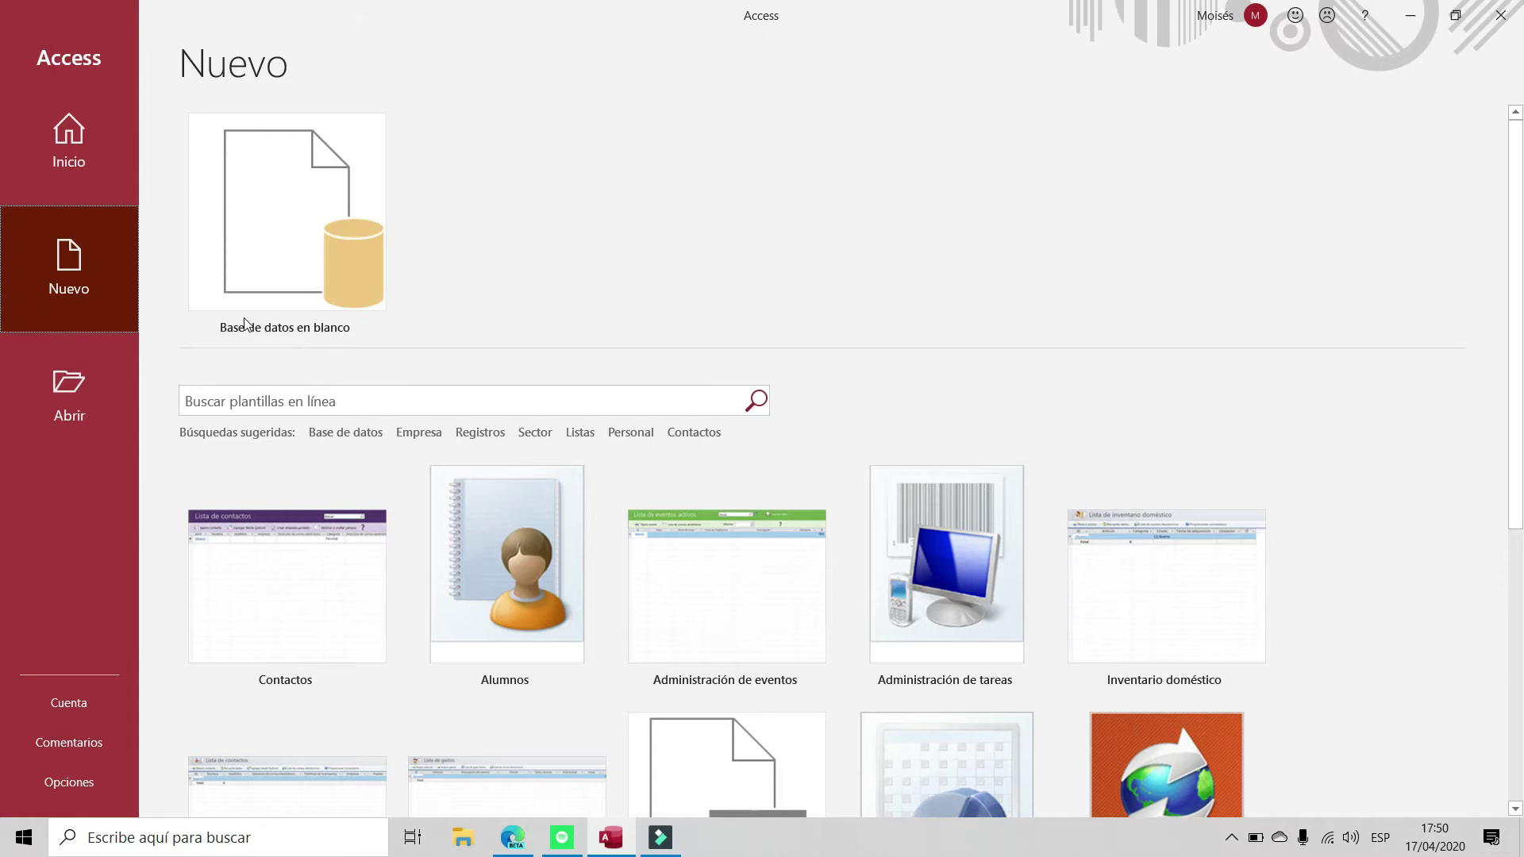
{"action": "left_click", "coordinate": [276, 394]}
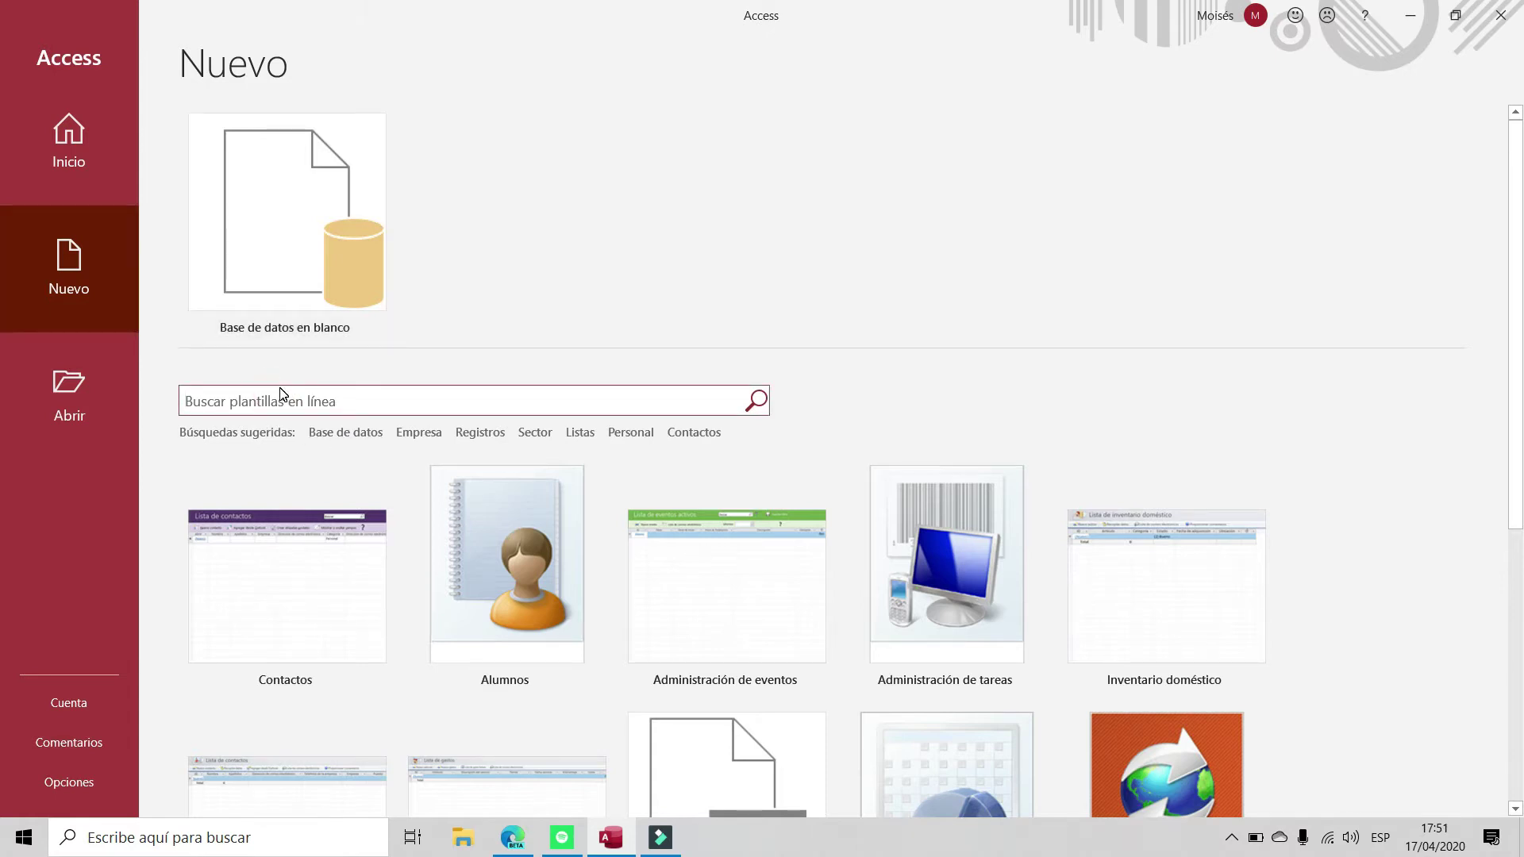
{"action": "type", "text": "cursos"}
{"action": "left_click", "coordinate": [761, 401]}
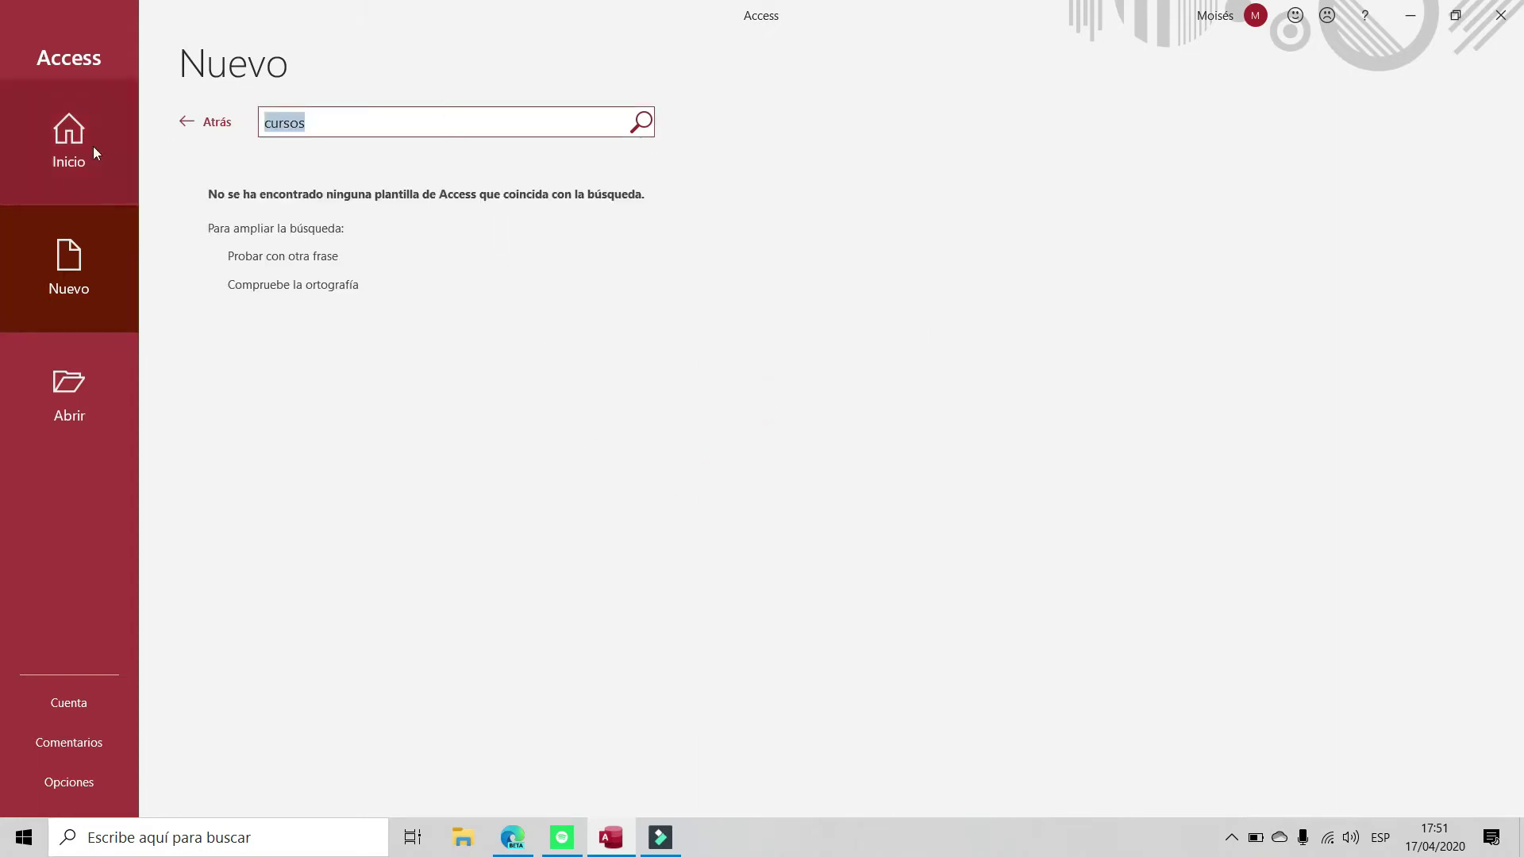
{"action": "left_click", "coordinate": [184, 124]}
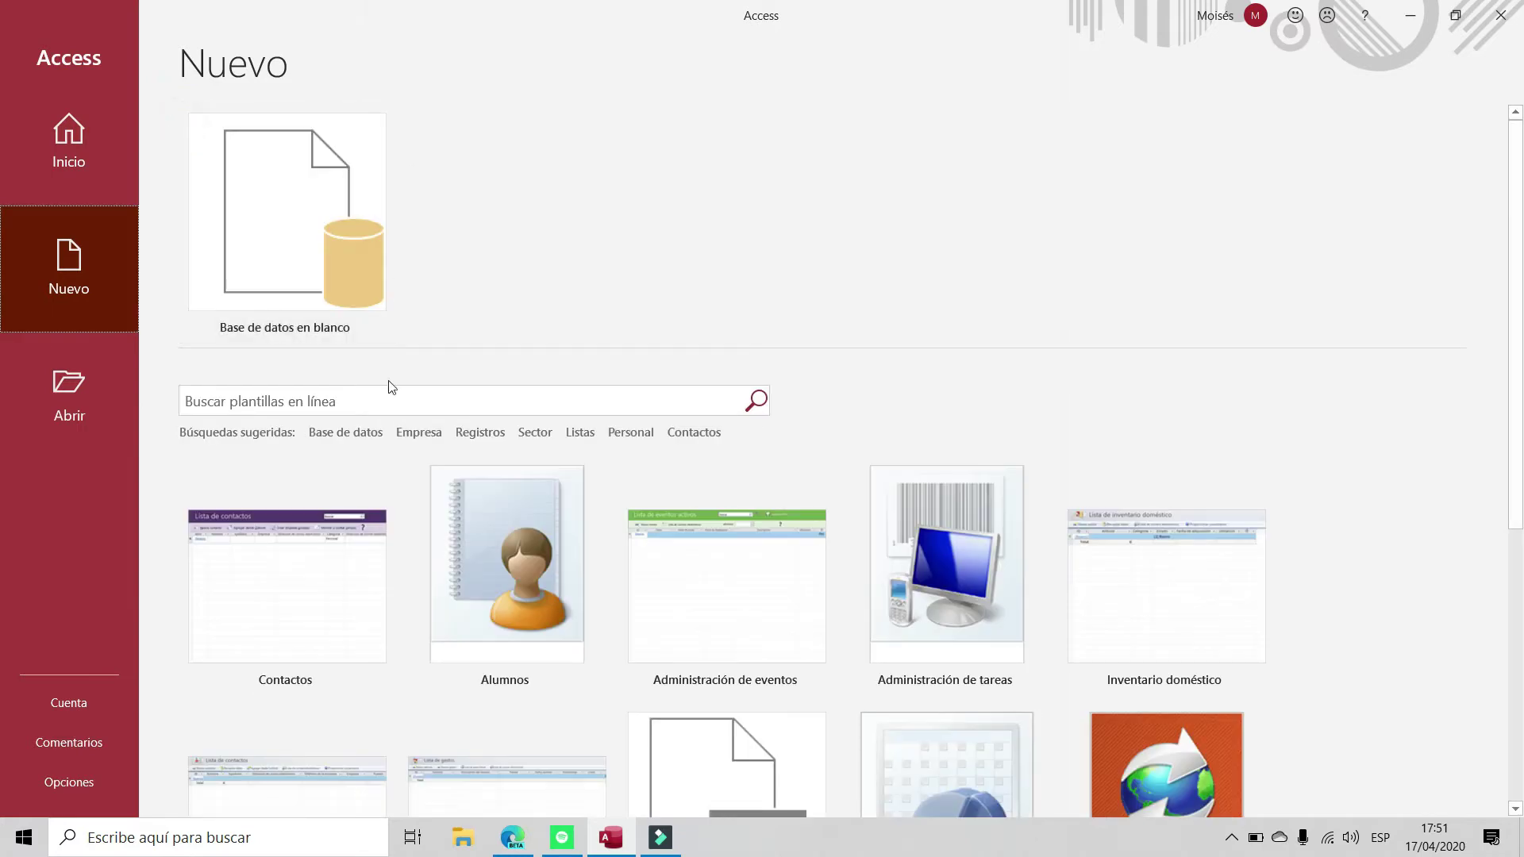
Browse the Empresa template category, then choose Base de datos en blanco
{"action": "left_click", "coordinate": [410, 433]}
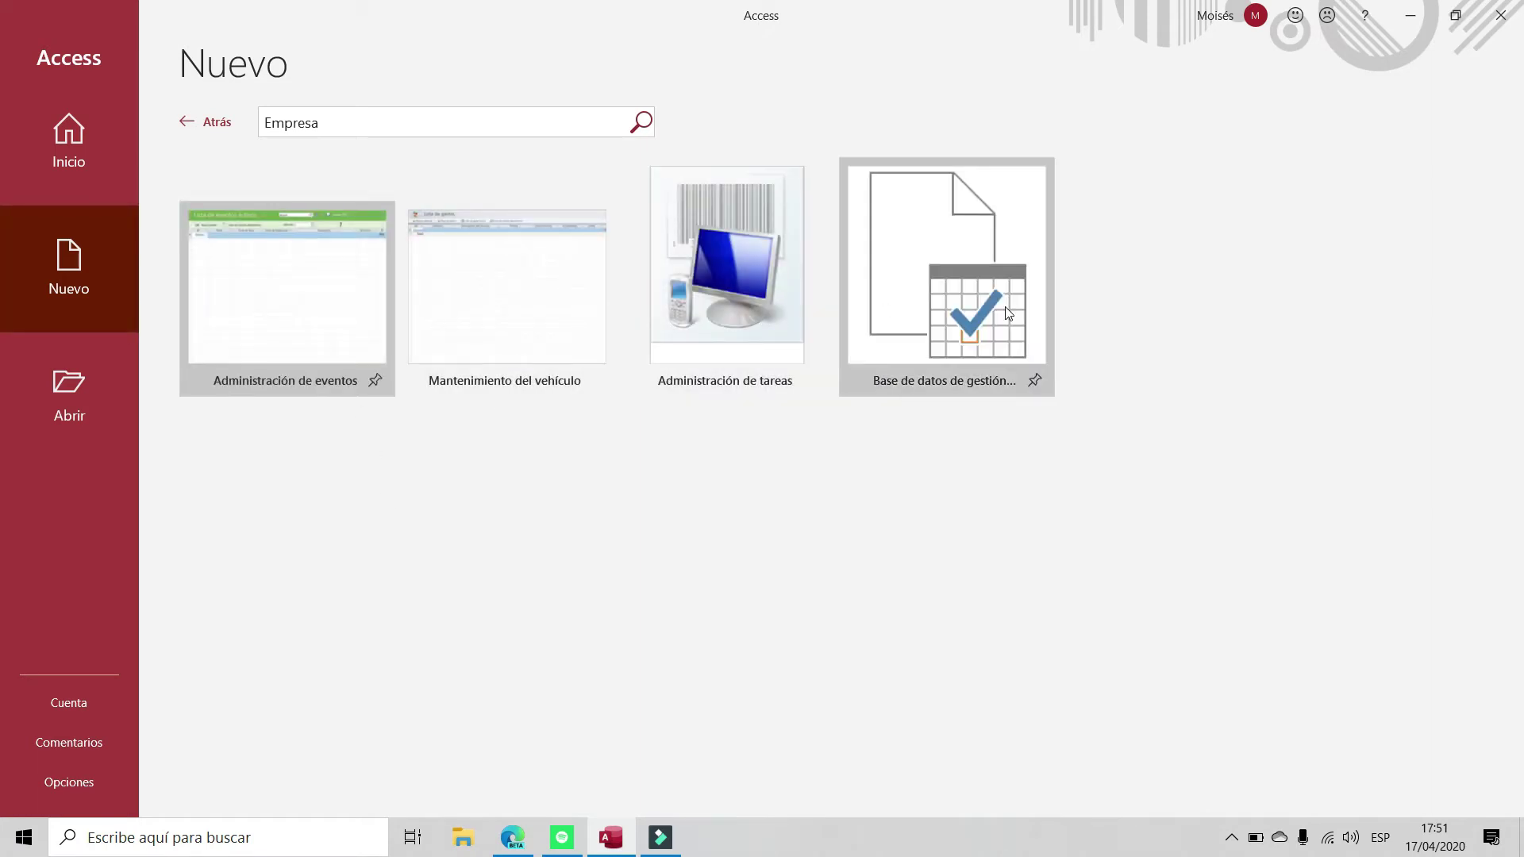
{"action": "left_click", "coordinate": [179, 123]}
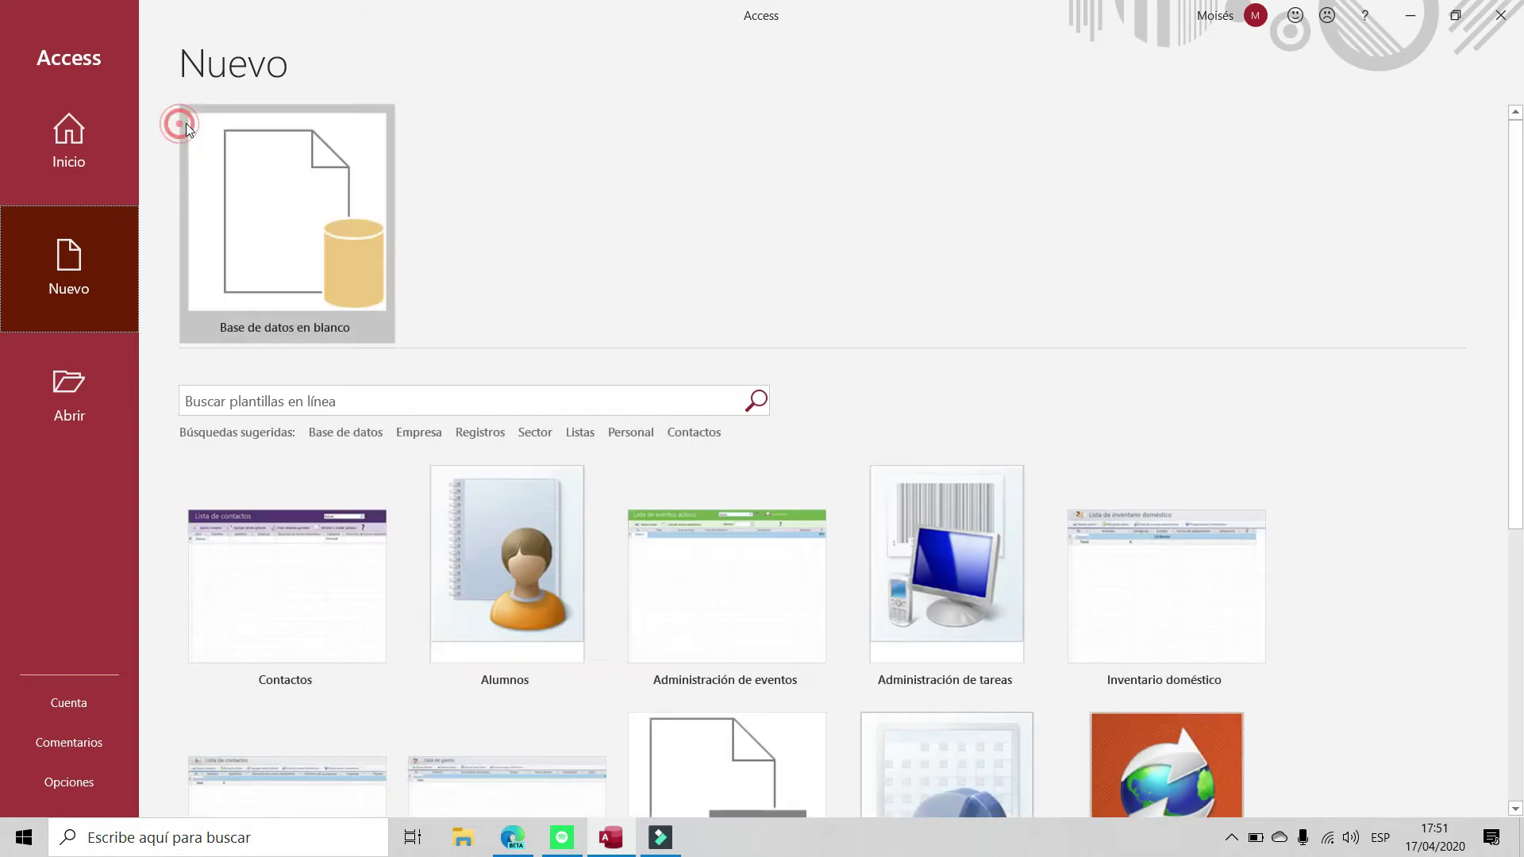
{"action": "left_click", "coordinate": [311, 252]}
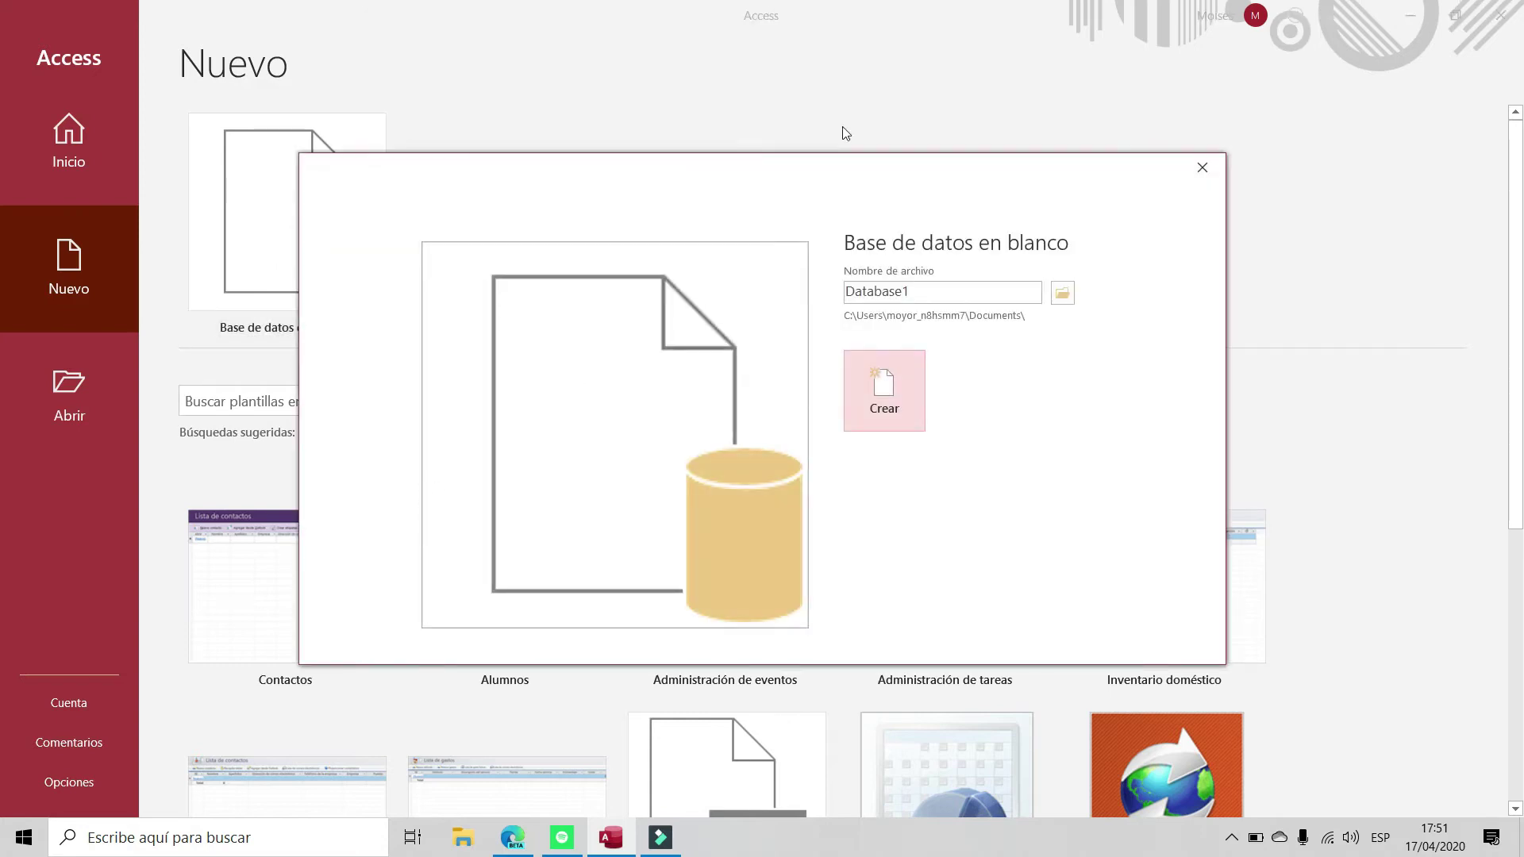
Rename the new database file from Database1 to Base1
{"action": "left_click", "coordinate": [922, 293]}
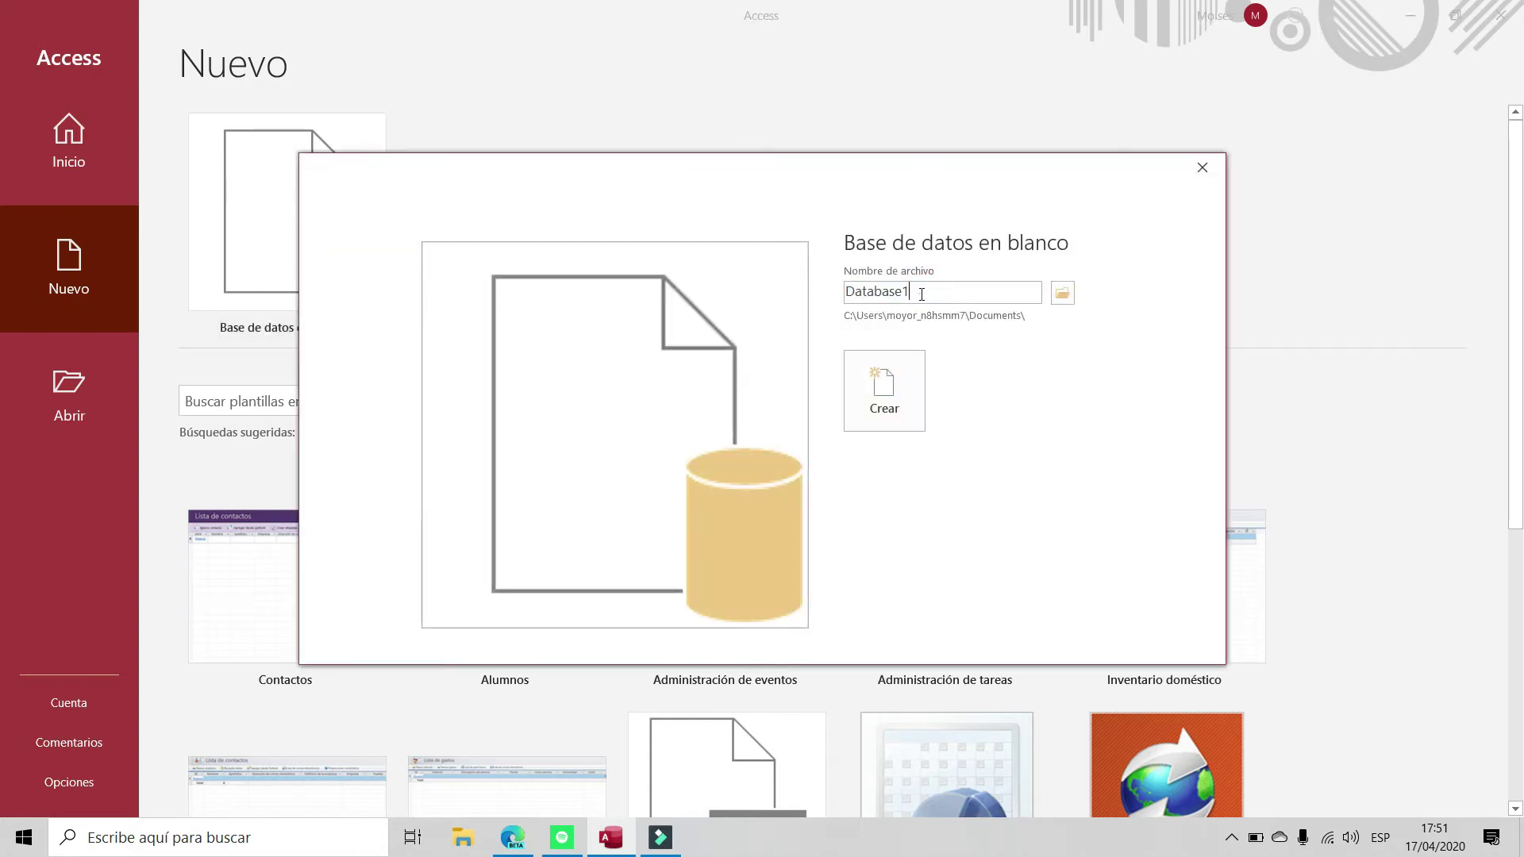
{"action": "double_click", "coordinate": [921, 293]}
{"action": "type", "text": "BD"}
{"action": "key", "text": "BackSpace"}
{"action": "key", "text": "BackSpace"}
{"action": "type", "text": "Base1"}
Save it in a new 'Access' folder inside Documents and create Base1.accdb
{"action": "left_click", "coordinate": [1064, 294]}
{"action": "left_click_drag", "start_coordinate": [258, 8], "coordinate": [658, 148]}
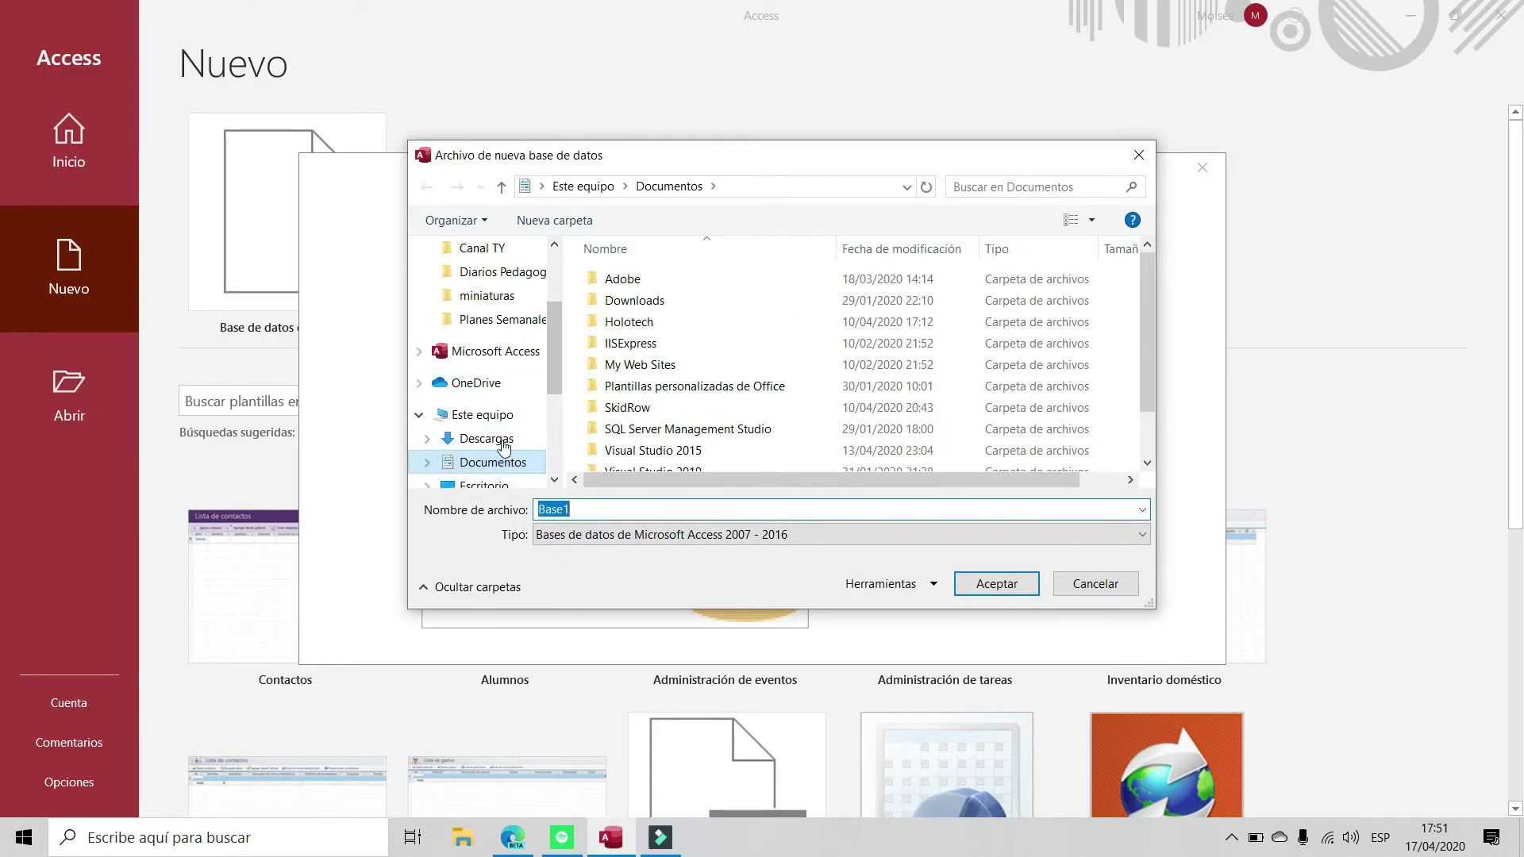
{"action": "left_click", "coordinate": [493, 462]}
{"action": "scroll", "coordinate": [659, 345], "scroll_direction": "down", "scroll_amount": 1}
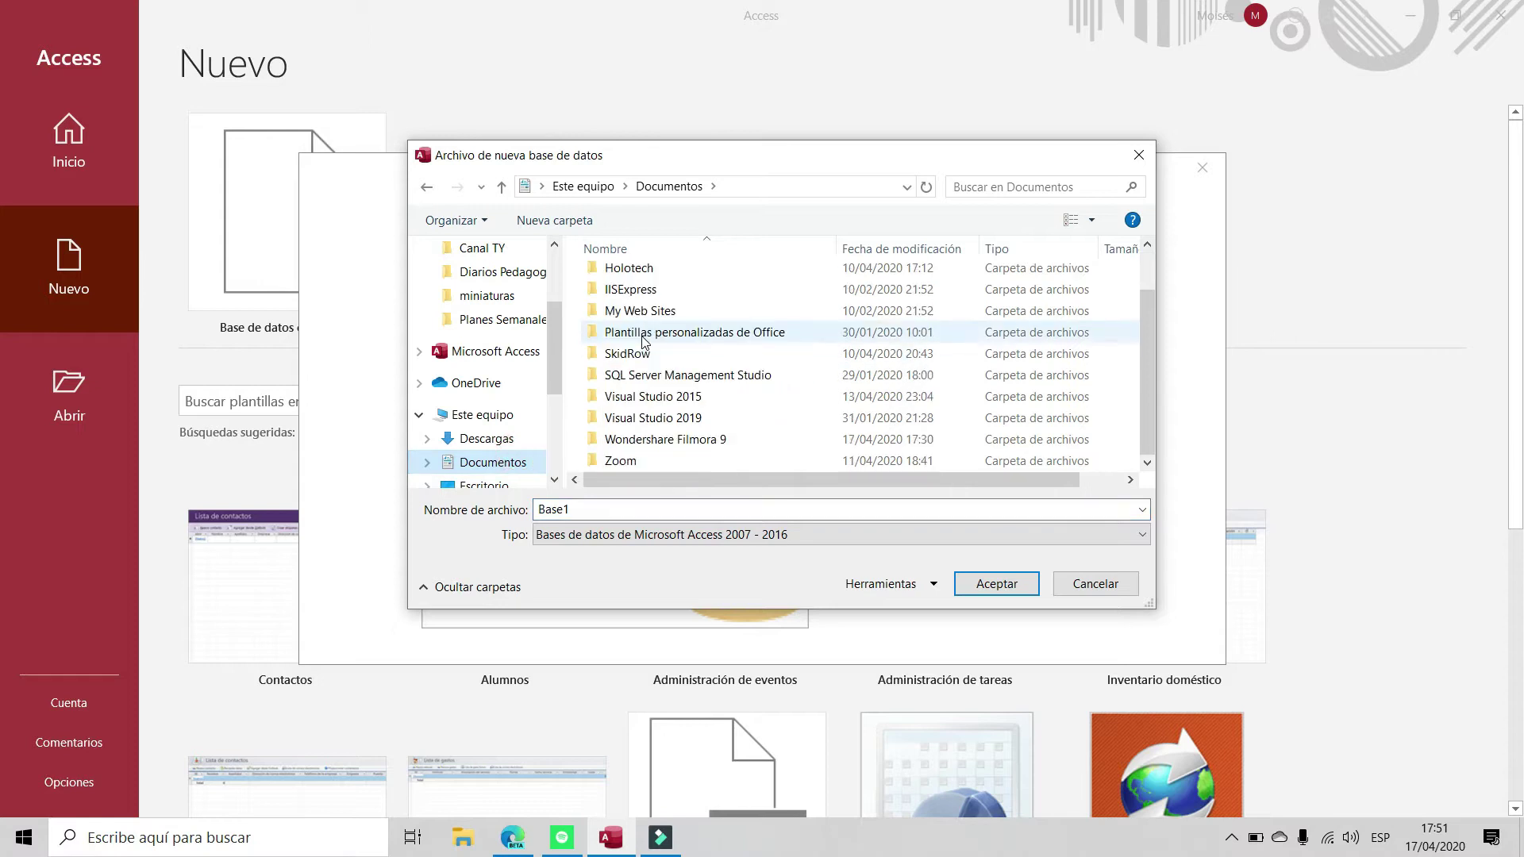
{"action": "left_click", "coordinate": [579, 220]}
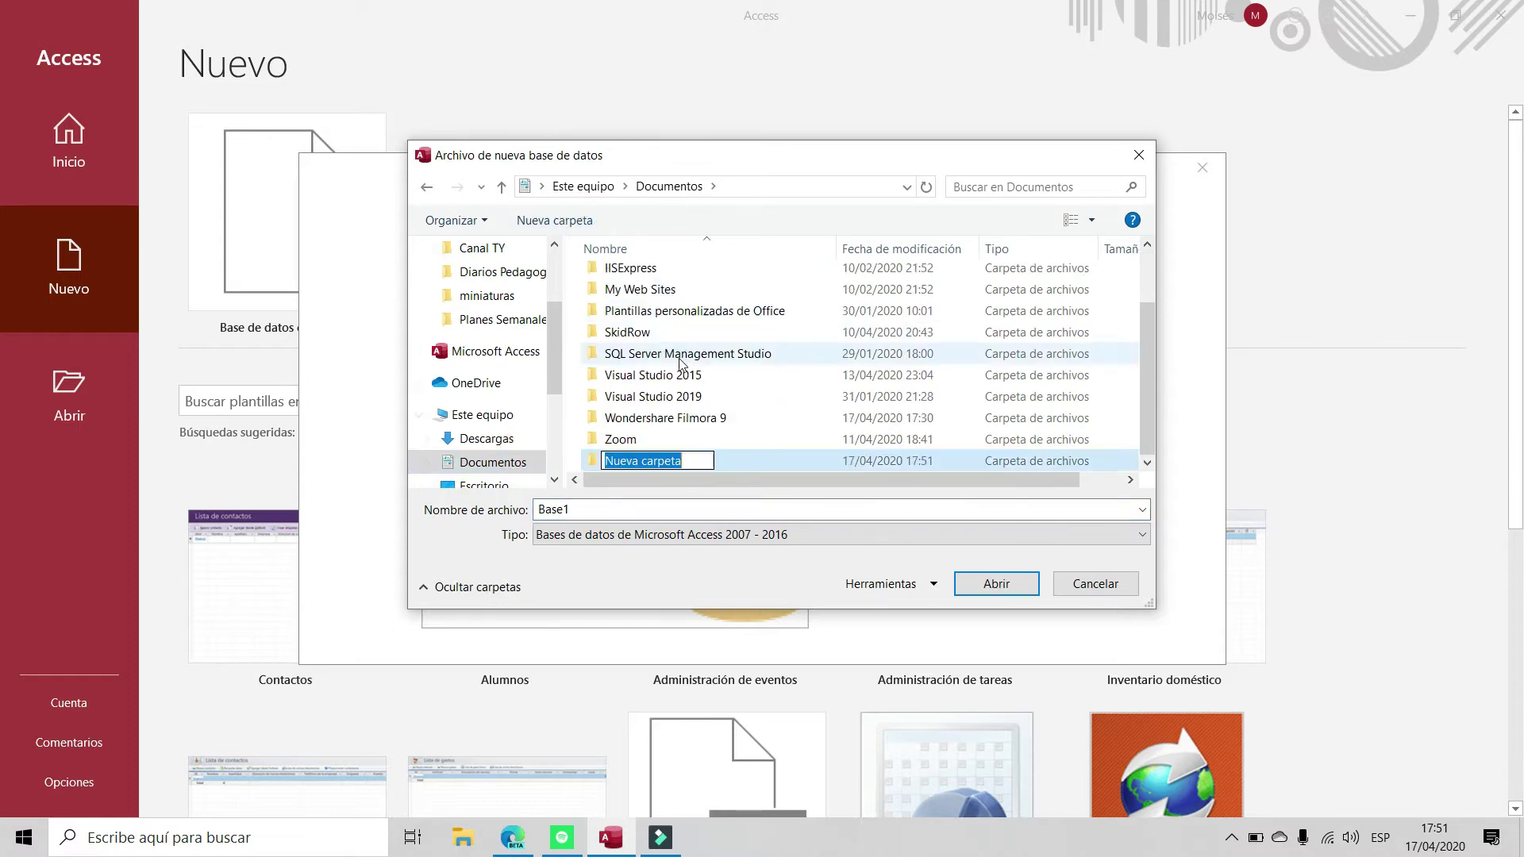
{"action": "type", "text": "Alu"}
{"action": "key", "text": "BackSpace"}
{"action": "key", "text": "BackSpace"}
{"action": "type", "text": "u"}
{"action": "key", "text": "BackSpace"}
{"action": "type", "text": "ccess"}
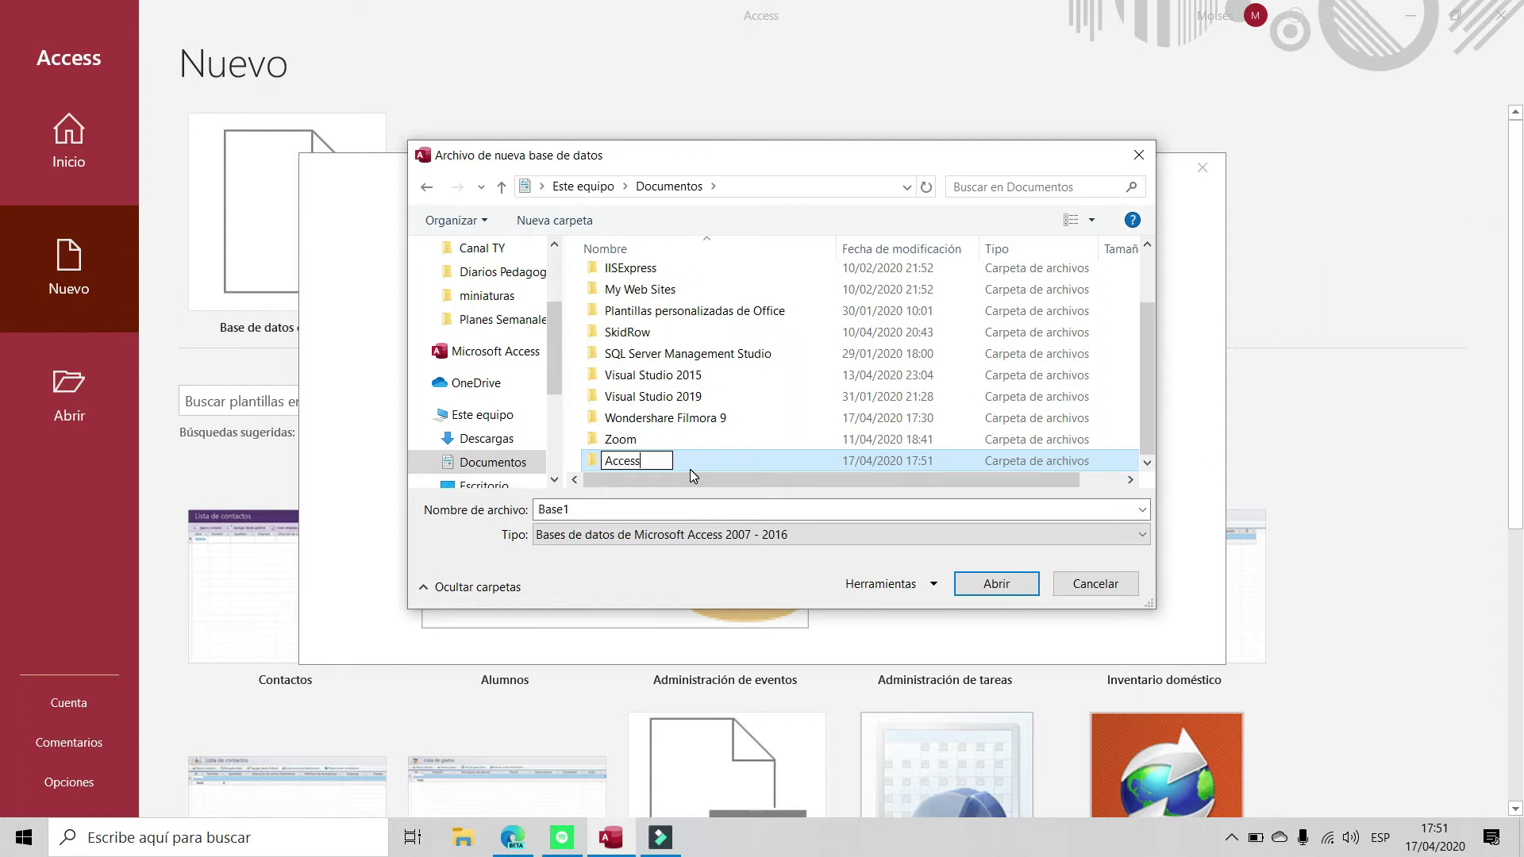
{"action": "key", "text": "Return"}
{"action": "key", "text": "Return"}
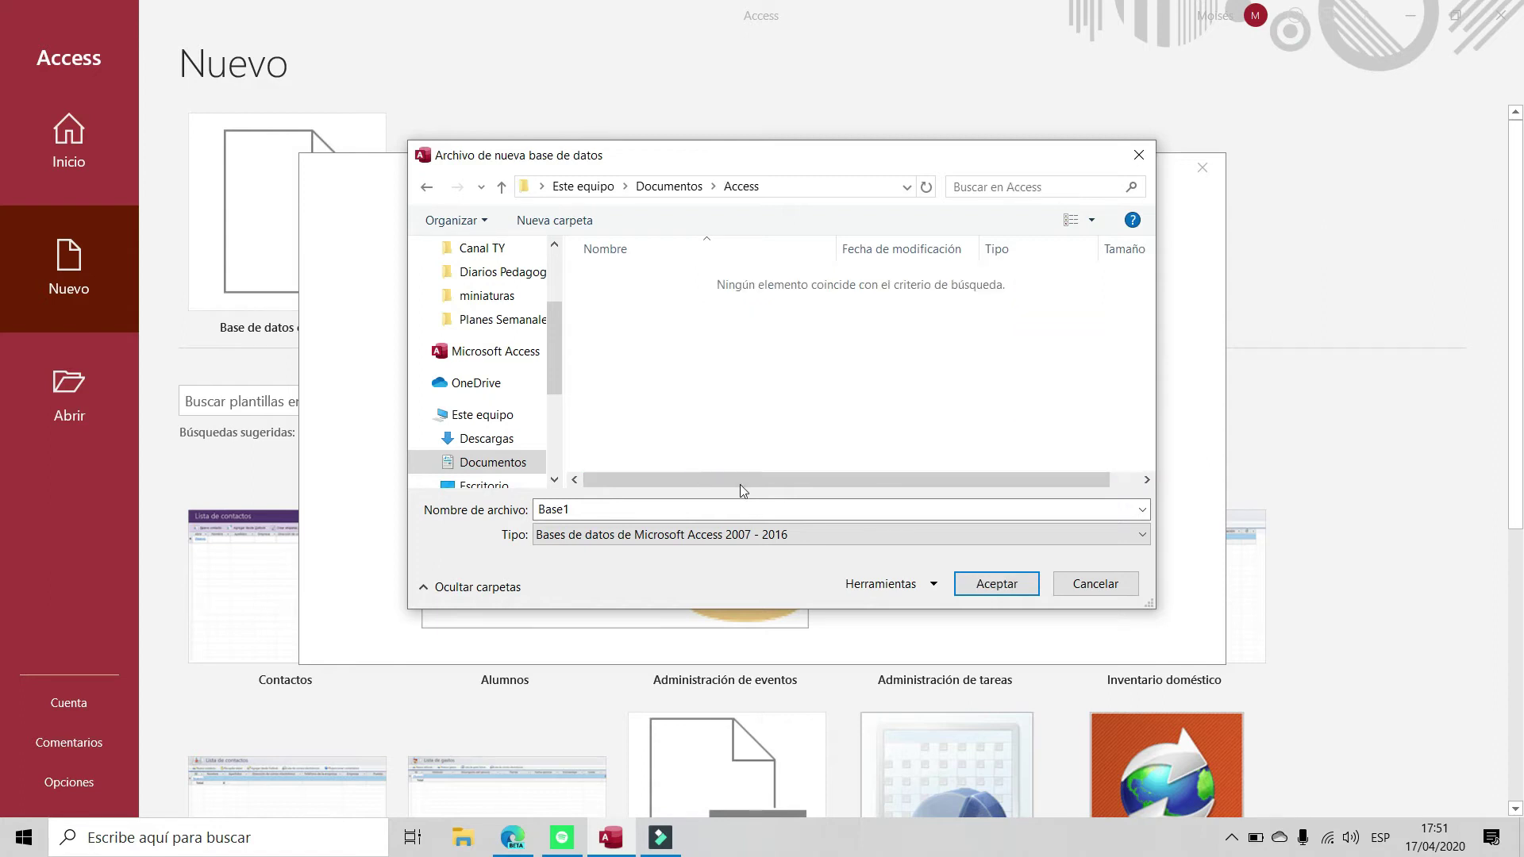
{"action": "left_click", "coordinate": [1005, 584]}
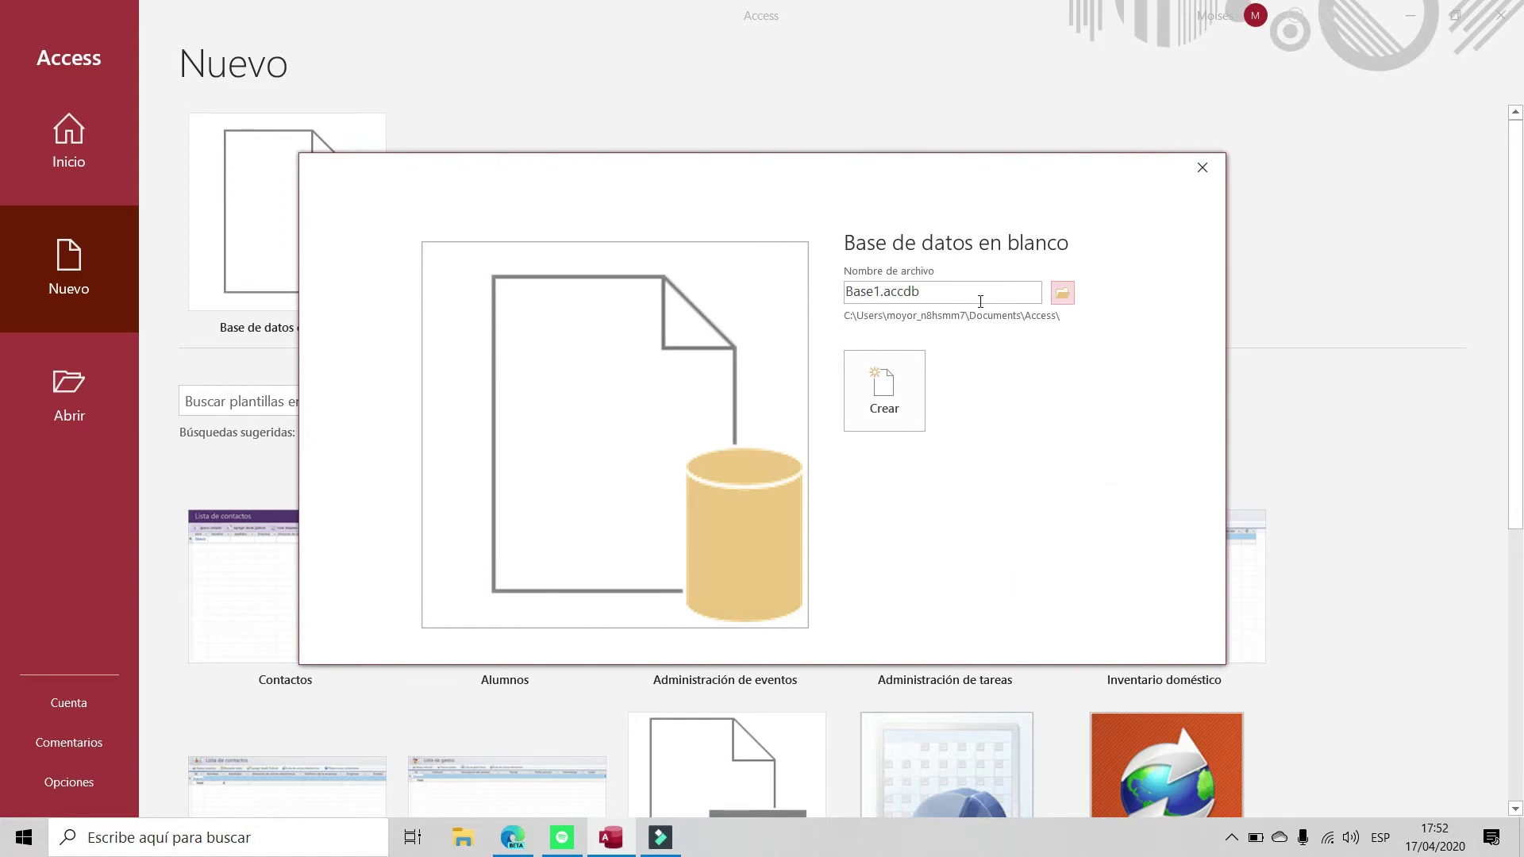
{"action": "left_click", "coordinate": [881, 387]}
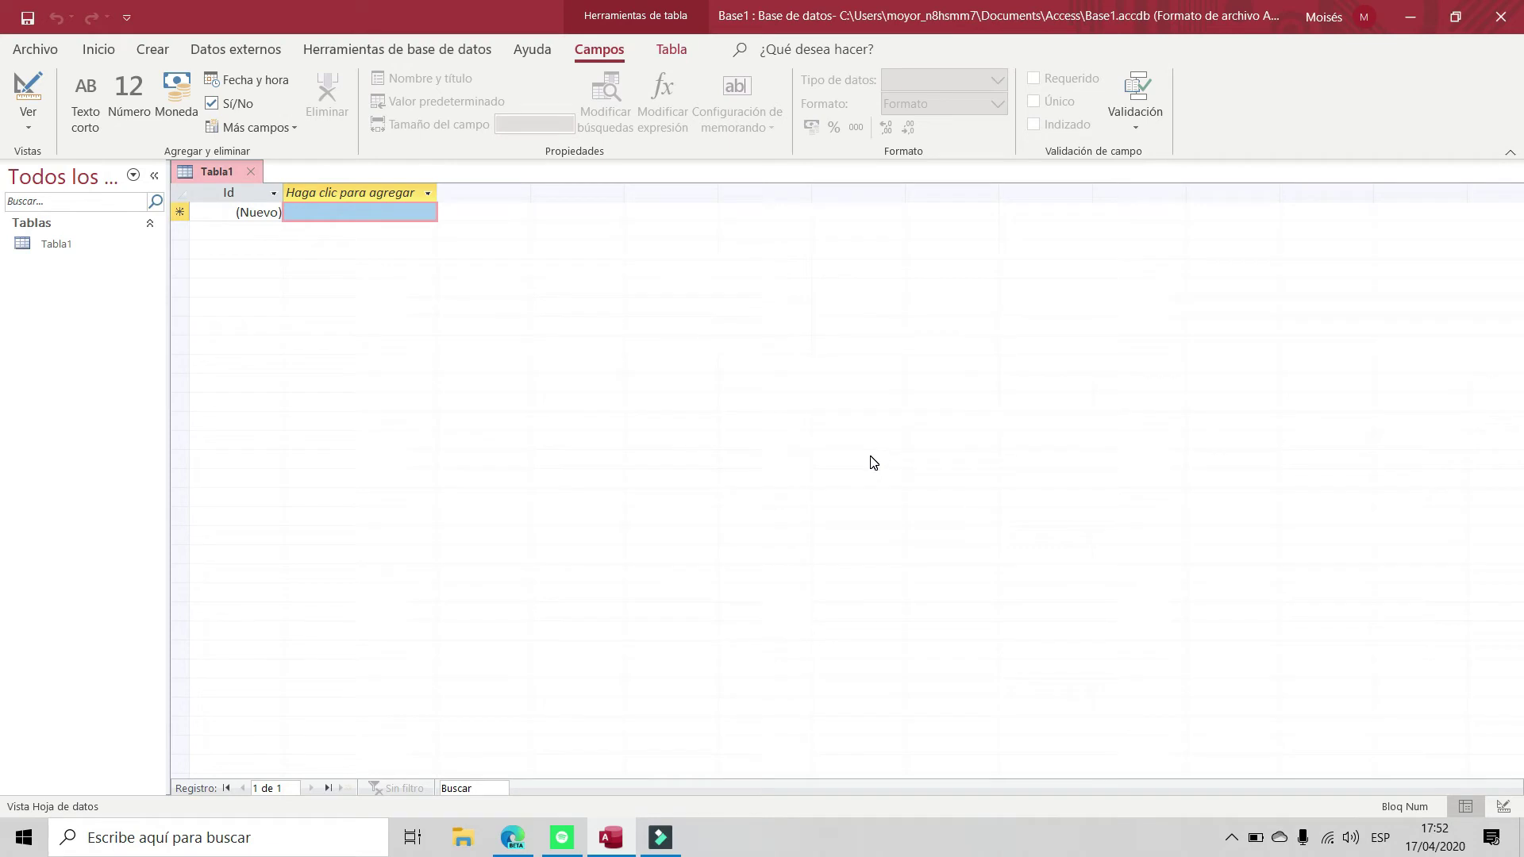
Launch Notepad by searching 'bloc' from the Windows Start menu
{"action": "key", "text": "super"}
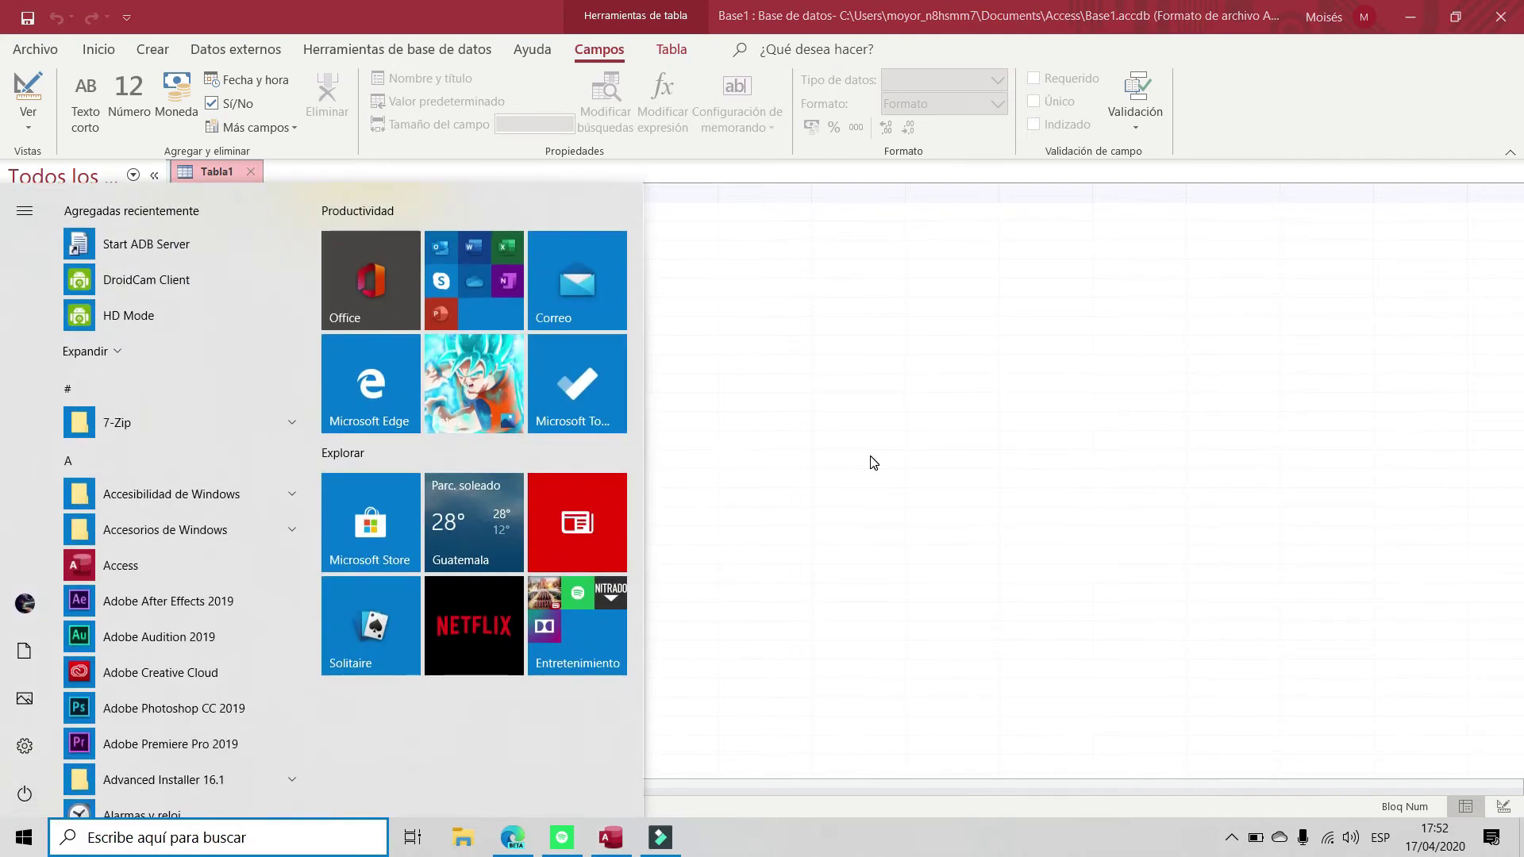
{"action": "type", "text": "bloc"}
{"action": "key", "text": "Return"}
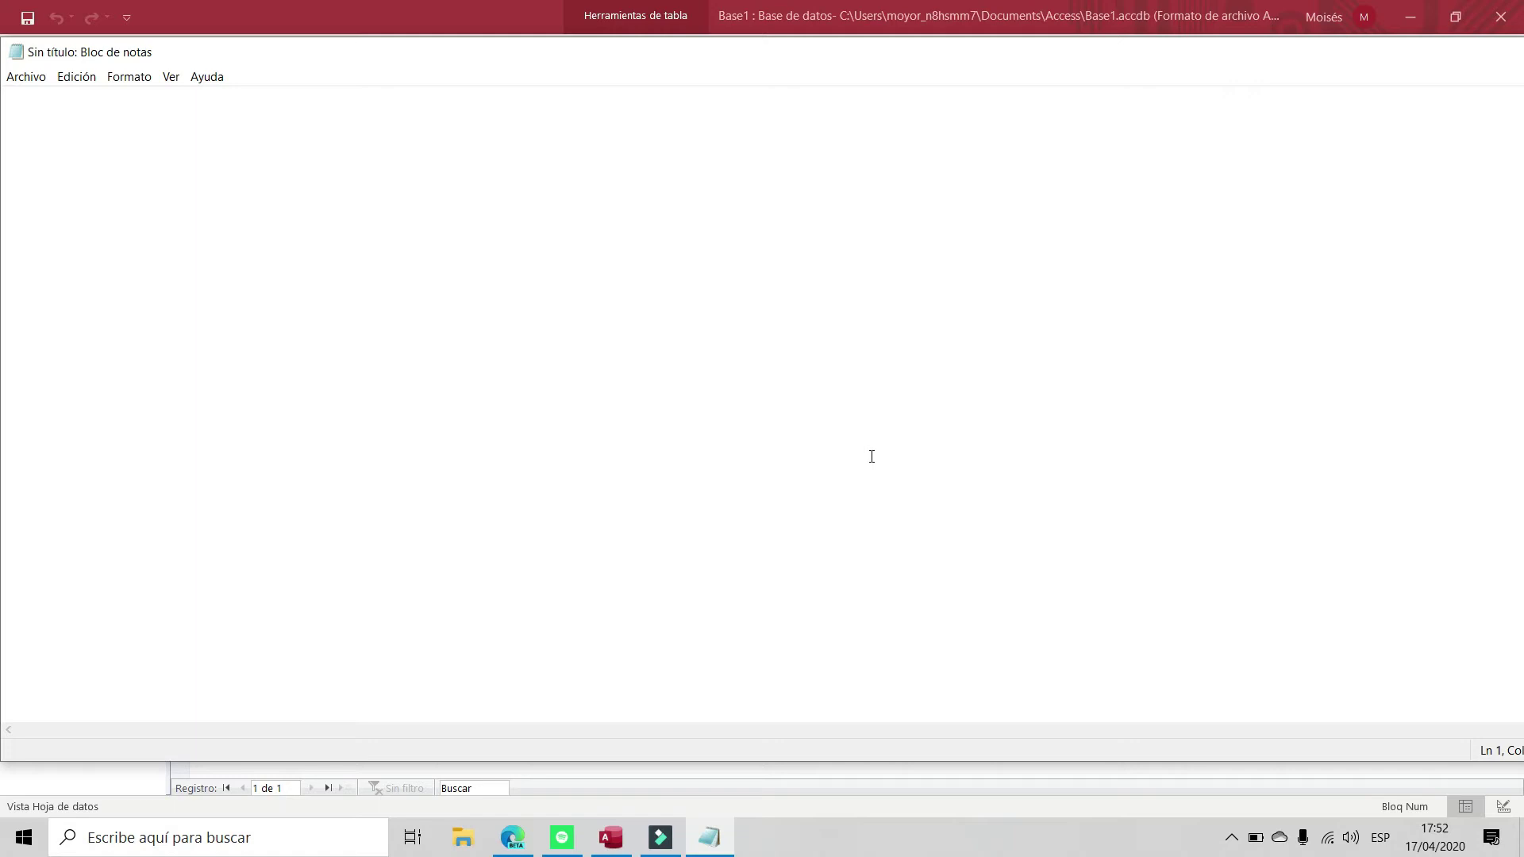
Type the notes 'base datos' and '- Tablas (Alumnos)(Maestros)' on two lines
{"action": "type", "text": "base "}
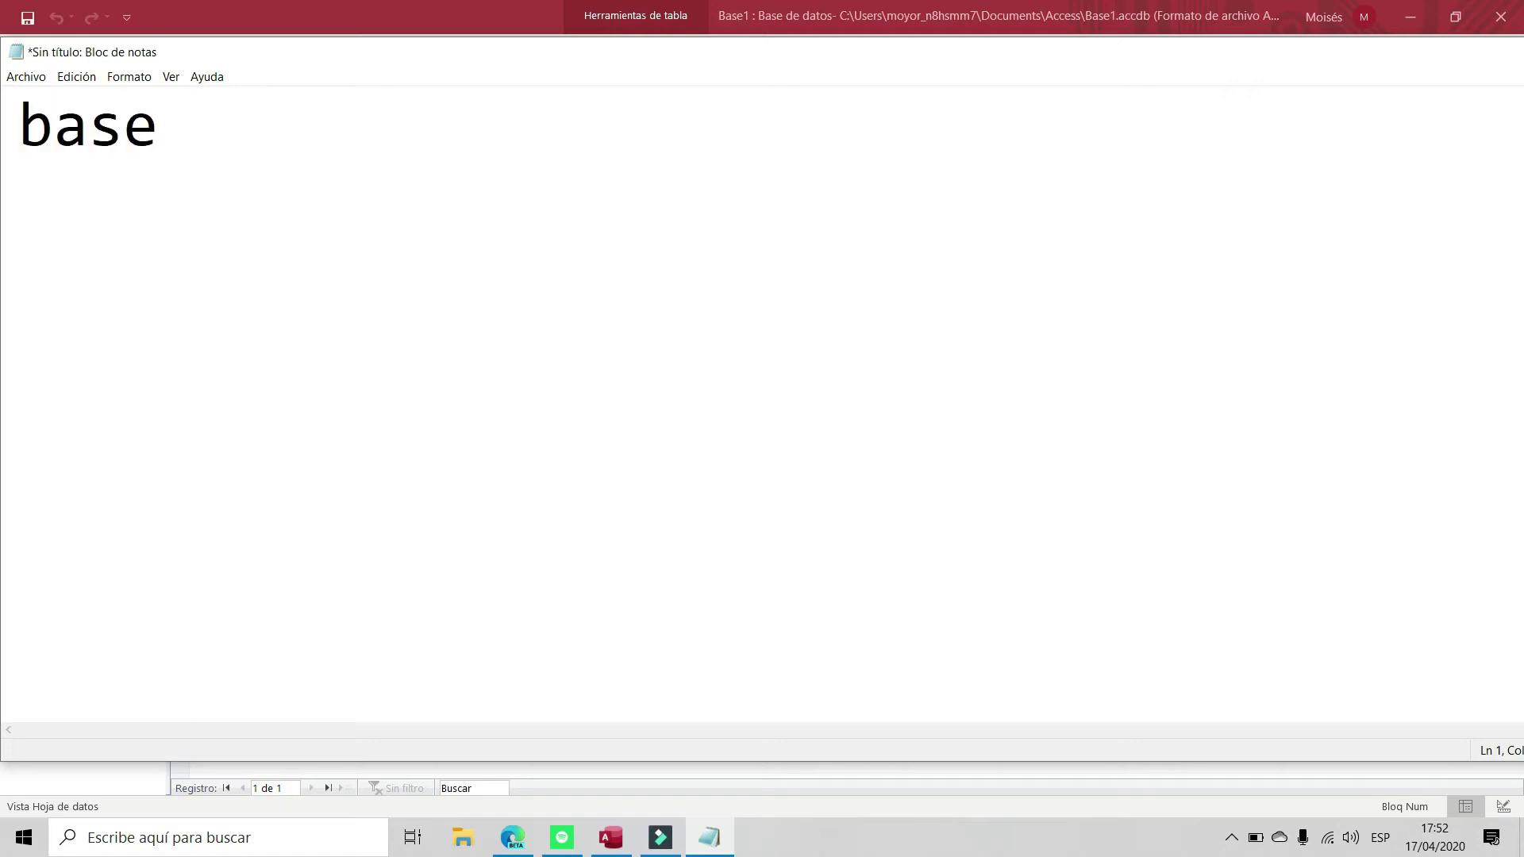
{"action": "type", "text": "datos"}
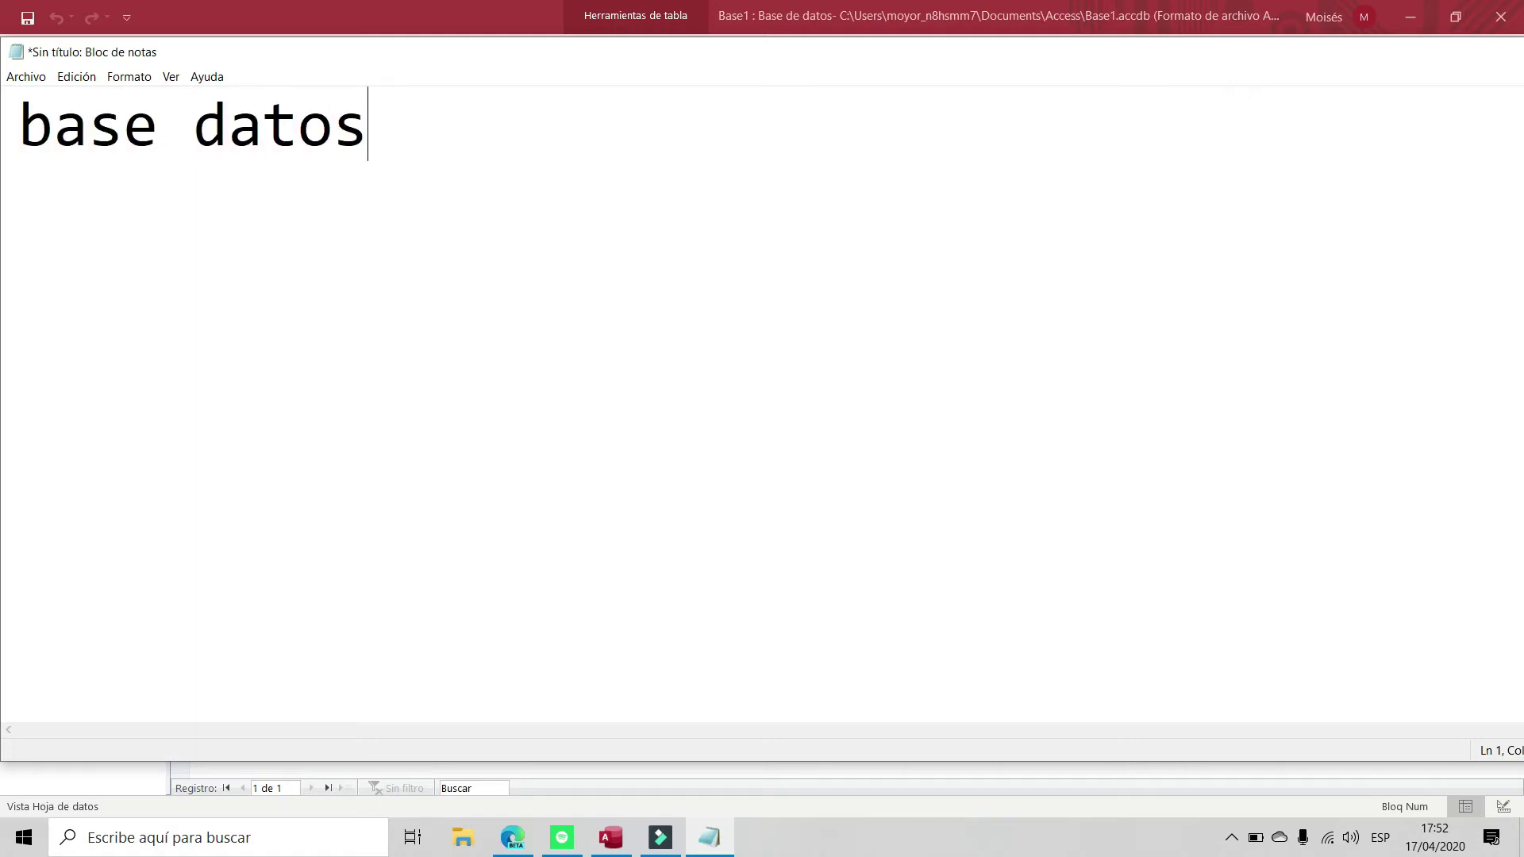
{"action": "key", "text": "Return"}
{"action": "type", "text": "- Tablas "}
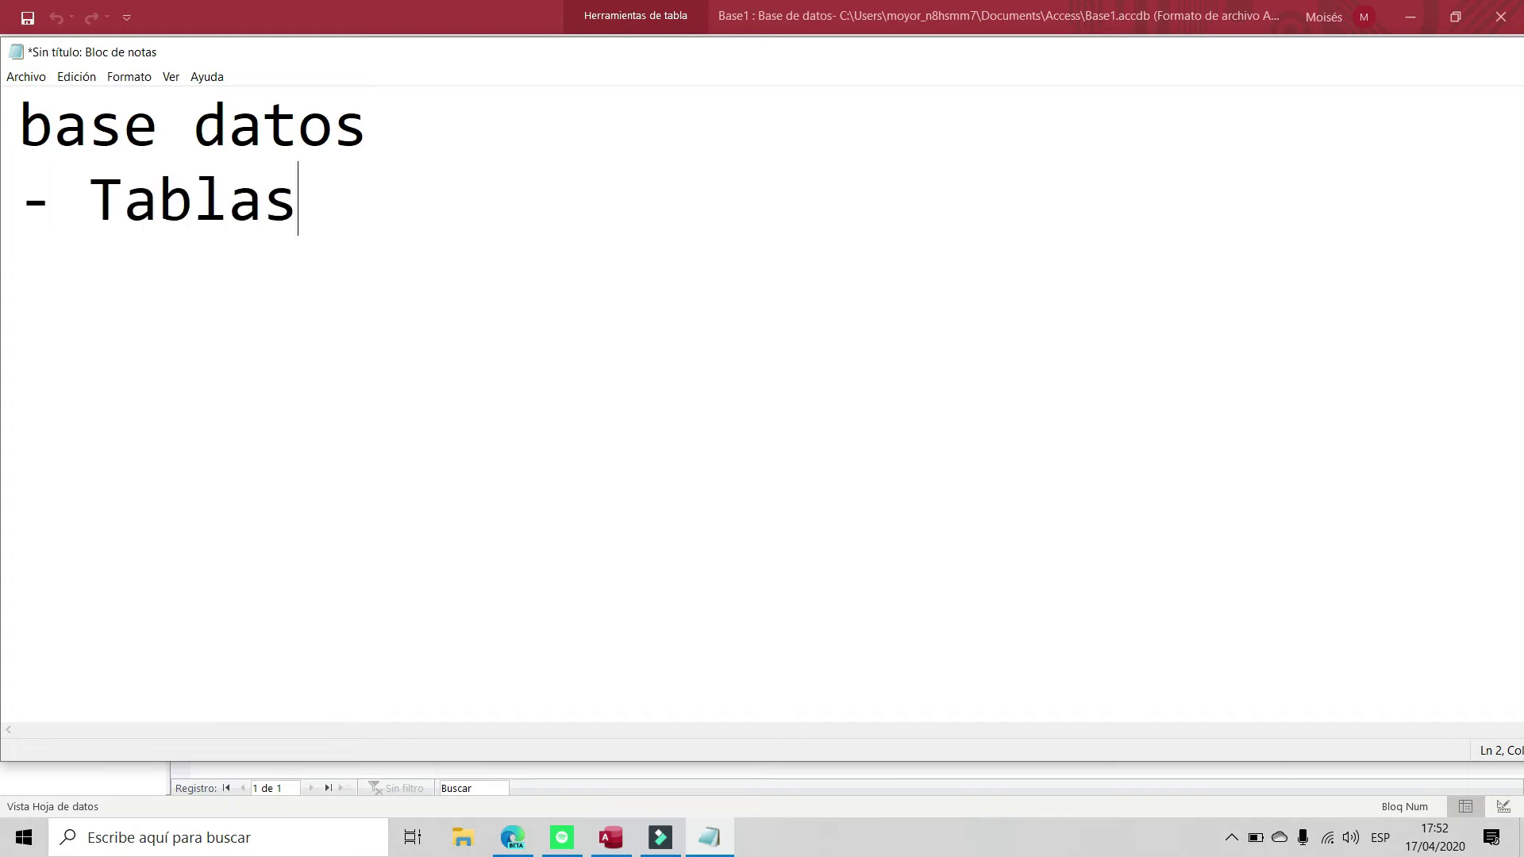
{"action": "type", "text": "()"}
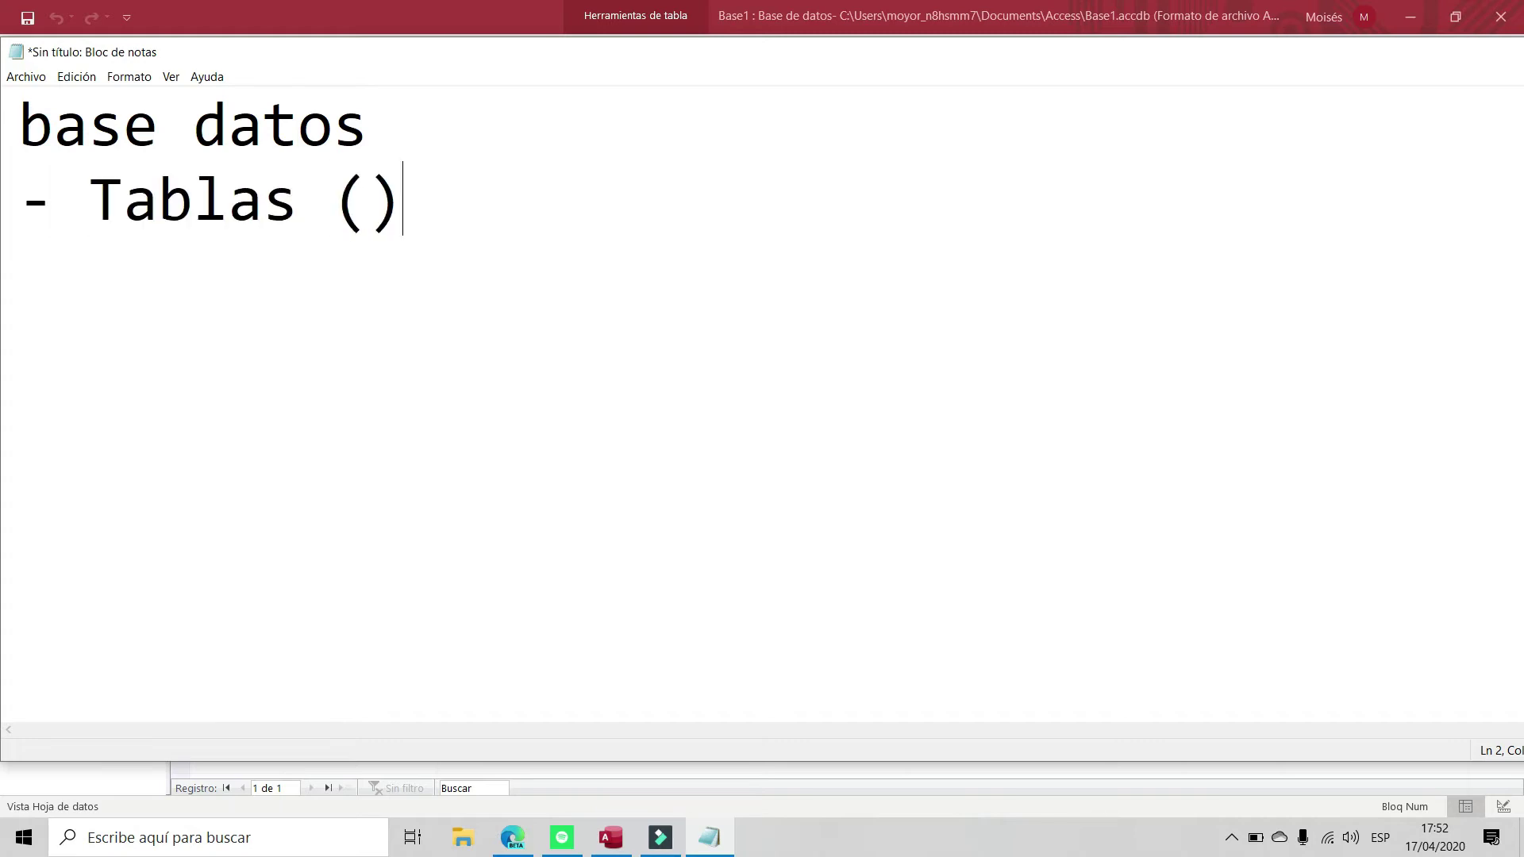
{"action": "key", "text": "BackSpace"}
{"action": "key", "text": "BackSpace"}
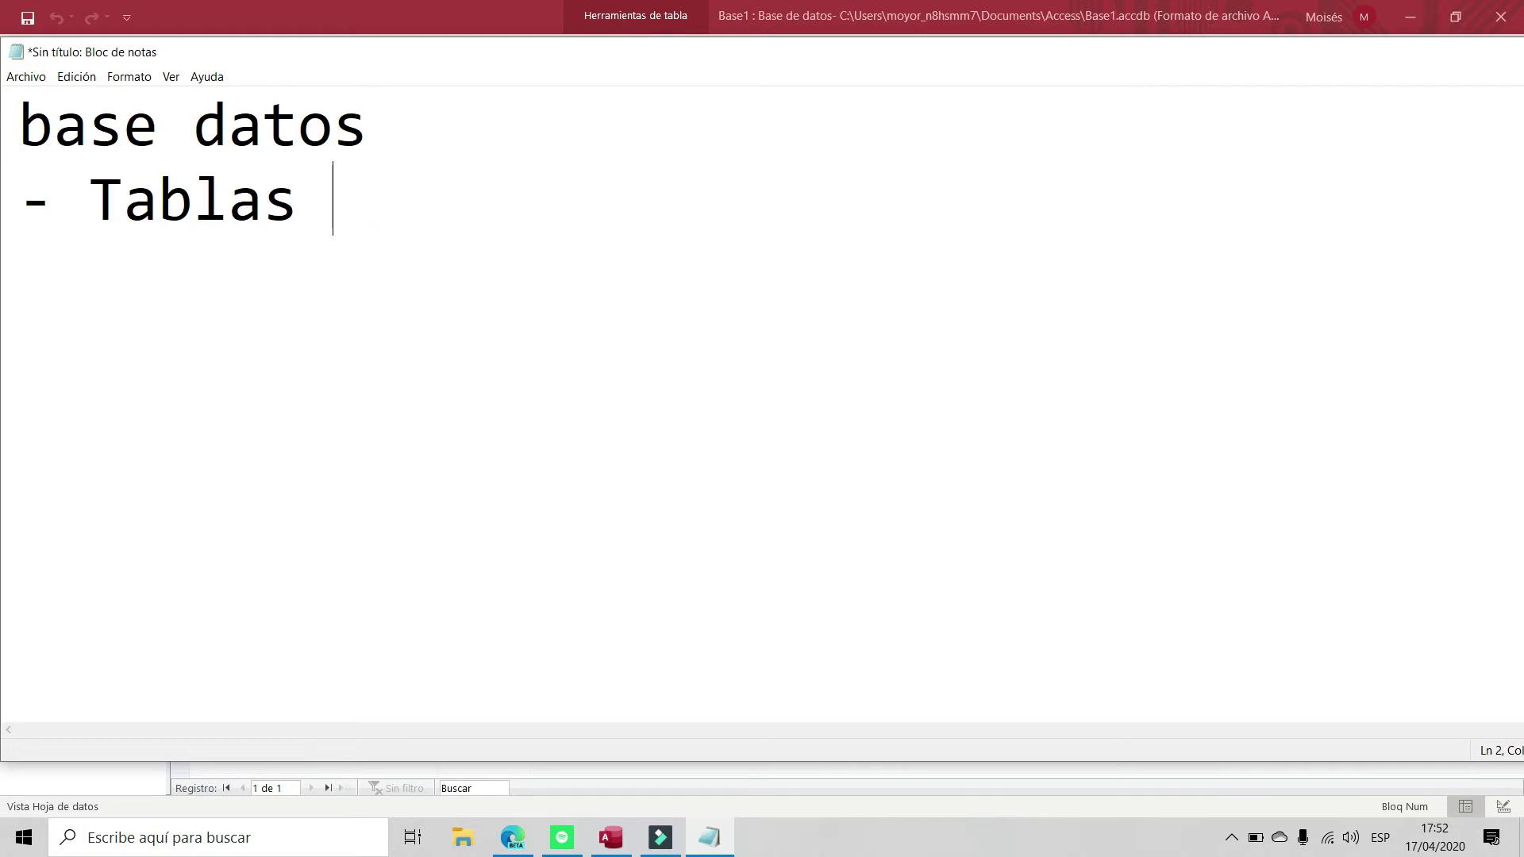
{"action": "type", "text": "()"}
{"action": "key", "text": "Left"}
{"action": "type", "text": "Alumnos"}
{"action": "key", "text": "Right"}
{"action": "type", "text": "("}
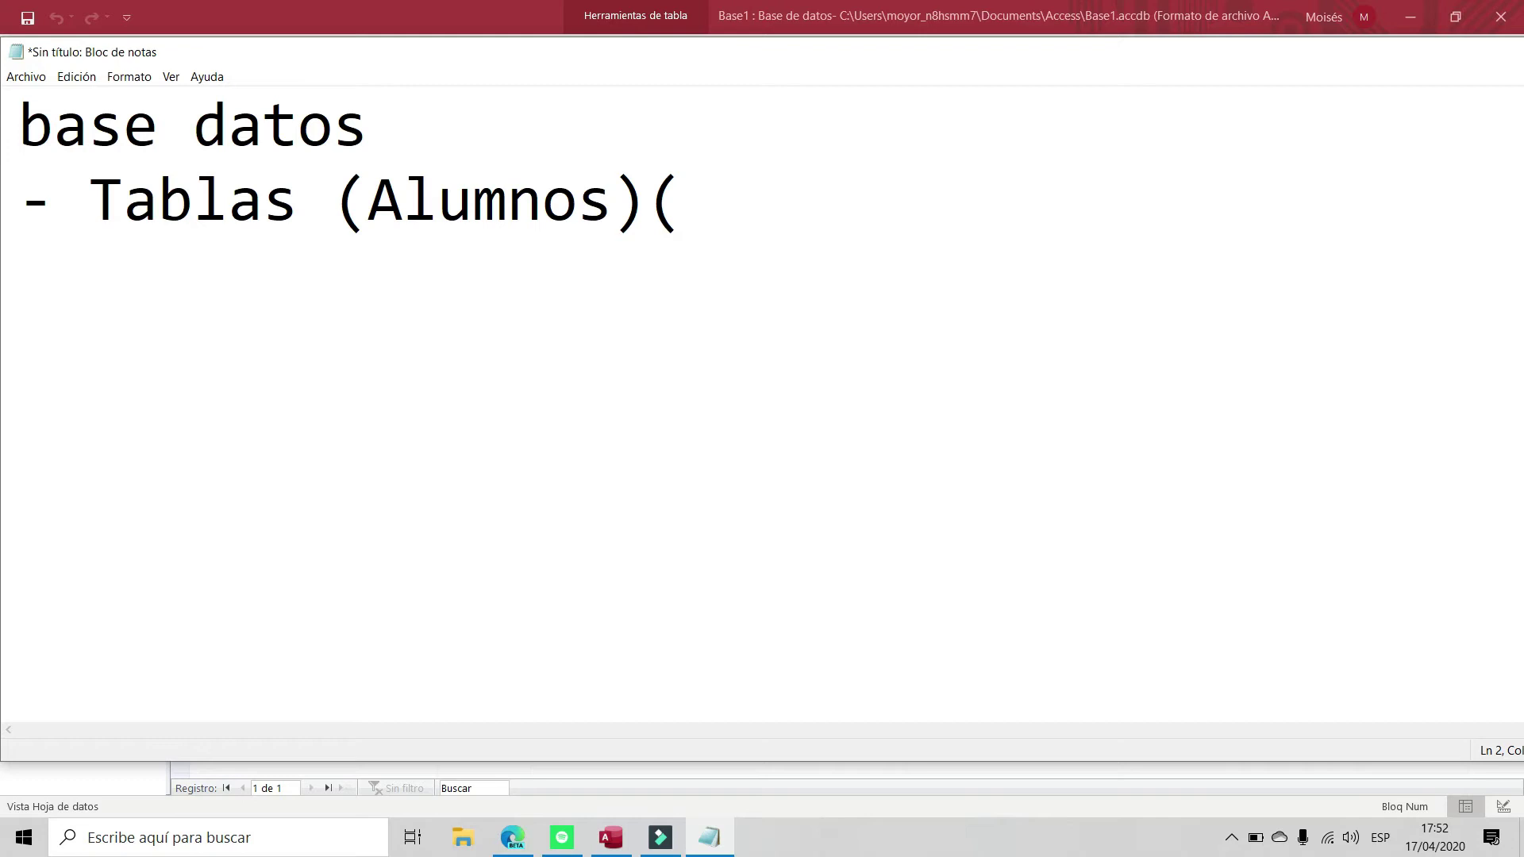
{"action": "type", "text": "Maestros)"}
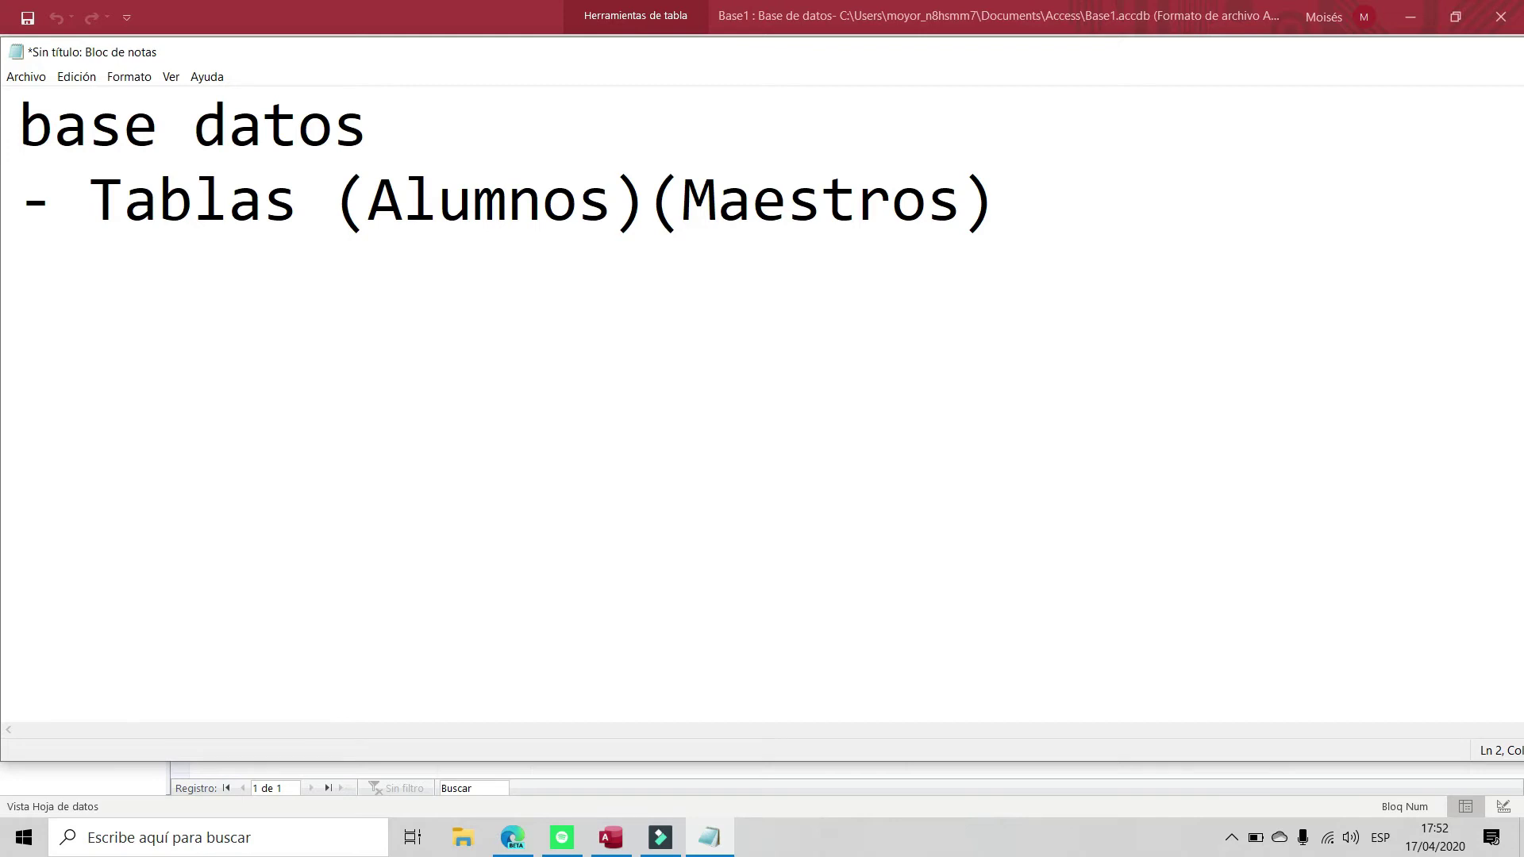
Add the line '- Datos ... van a alimentar nuestra base' and begin the next note
{"action": "key", "text": "Return"}
{"action": "type", "text": "- Datos ."}
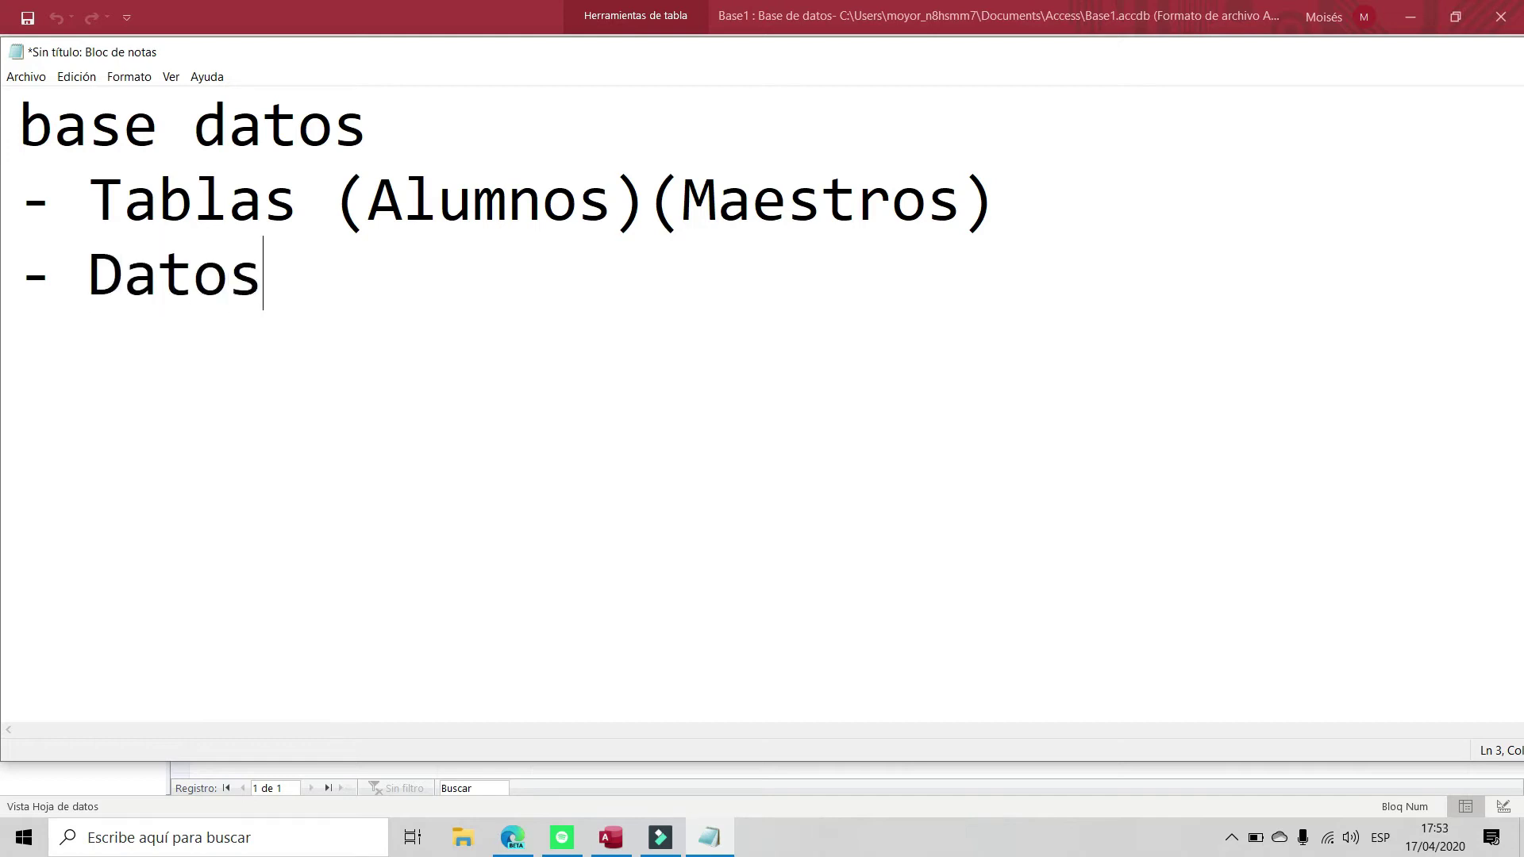
{"action": "type", "text": "... van a alimne"}
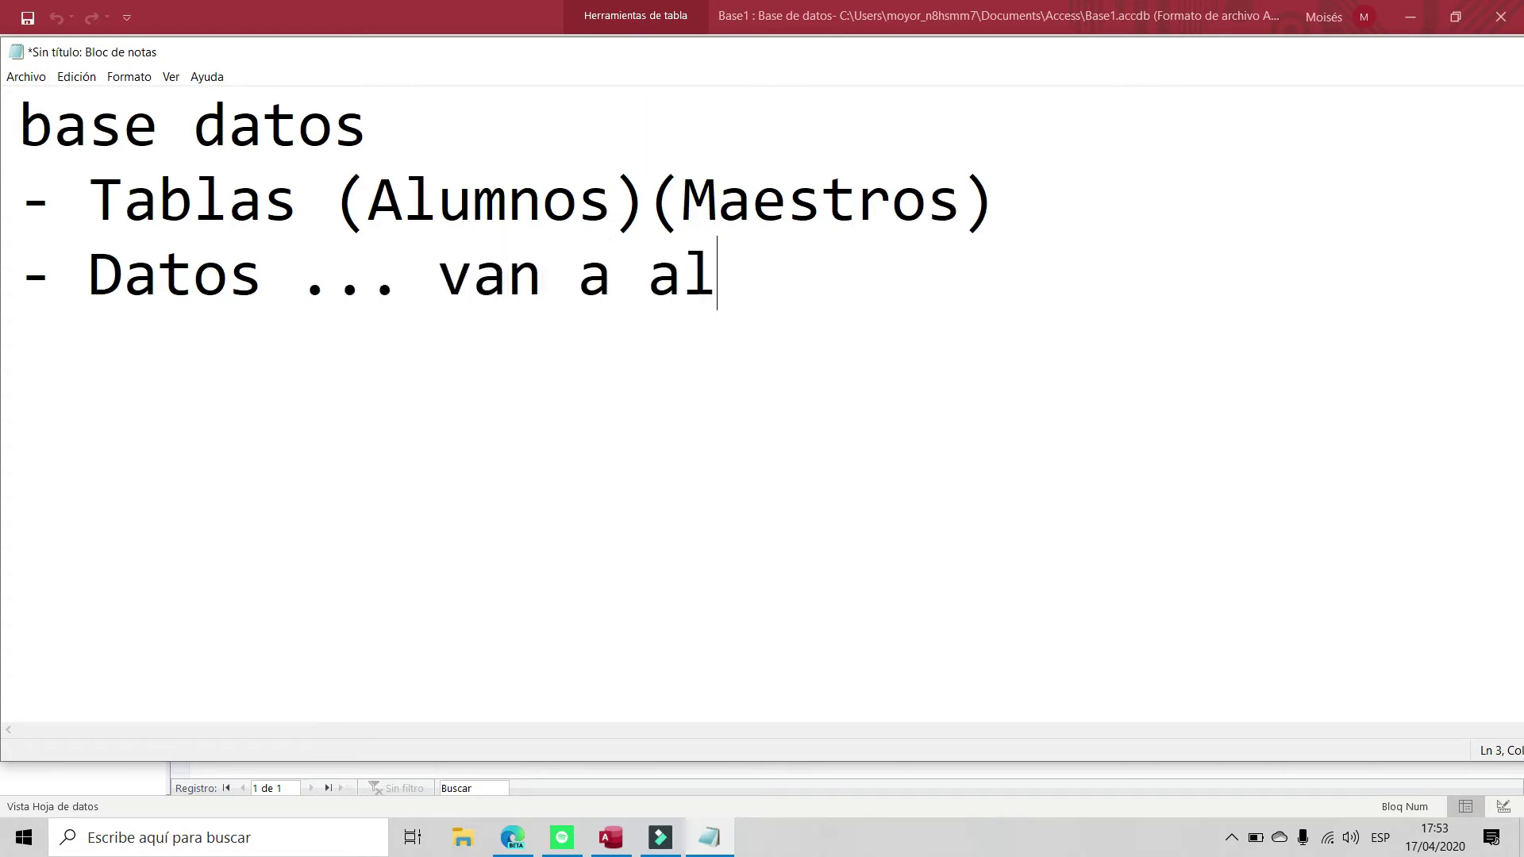
{"action": "key", "text": "BackSpace"}
{"action": "key", "text": "BackSpace"}
{"action": "type", "text": "entar nuestra base"}
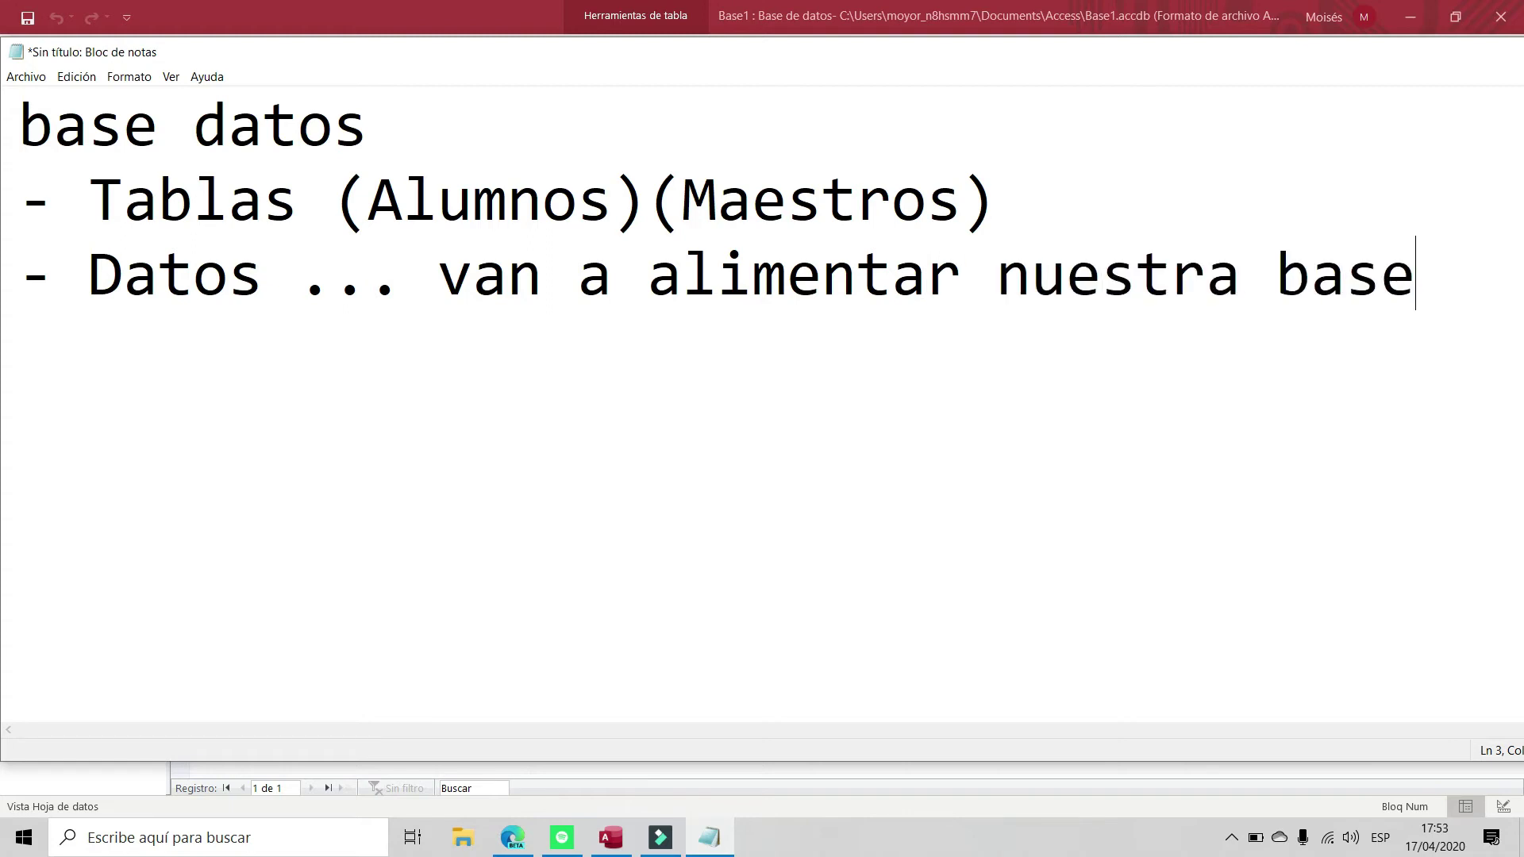
{"action": "type", "text": "- Los re"}
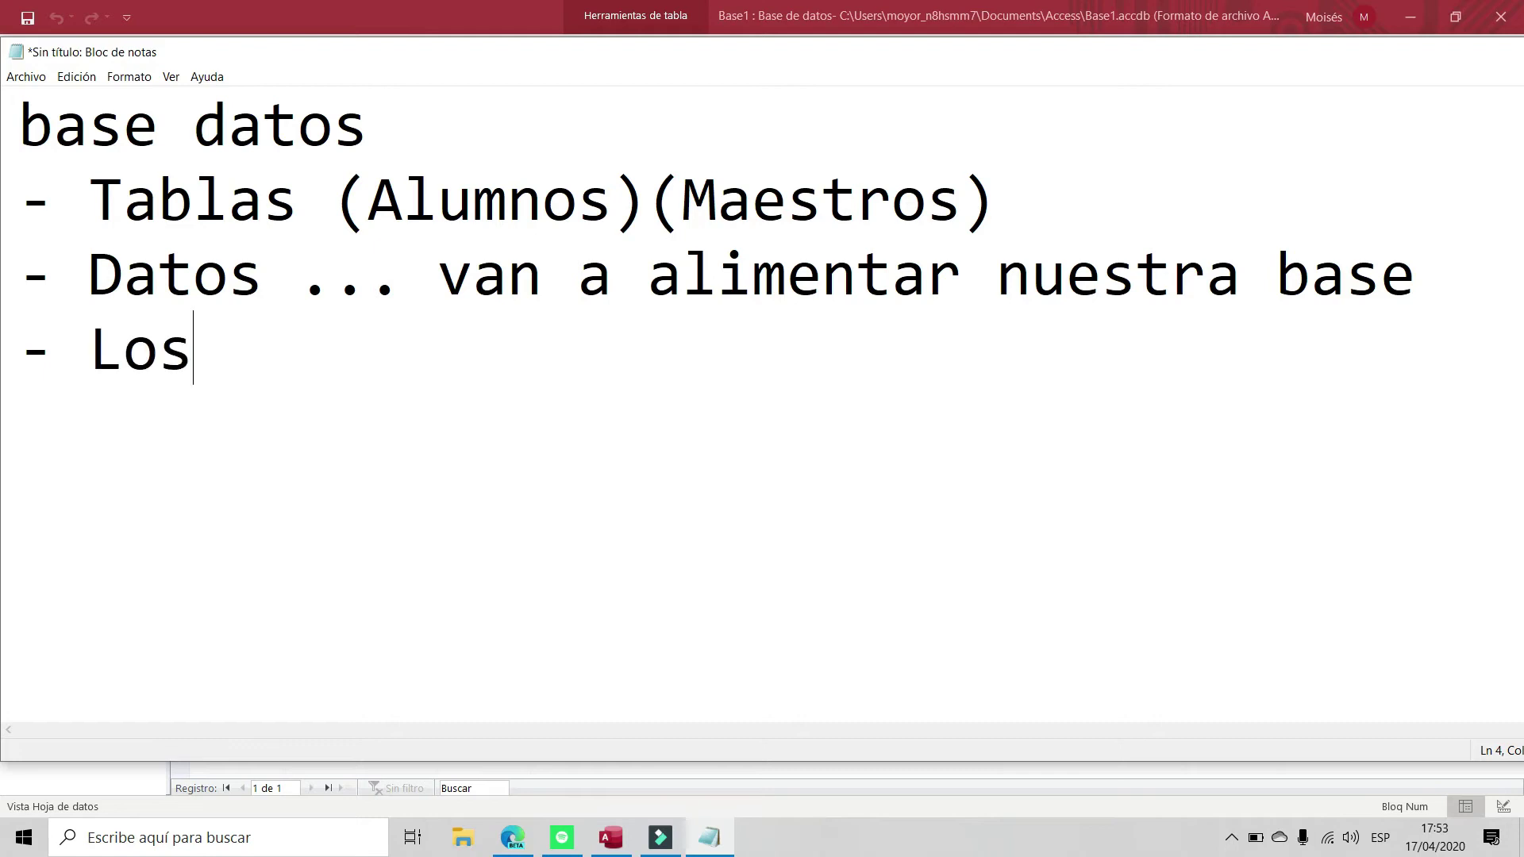
Write the columns note '(Nombre, edad, genero)' and start the Filas line
{"action": "key", "text": "BackSpace"}
{"action": "key", "text": "BackSpace"}
{"action": "key", "text": "BackSpace"}
{"action": "key", "text": "BackSpace"}
{"action": "key", "text": "BackSpace"}
{"action": "type", "text": "as coli"}
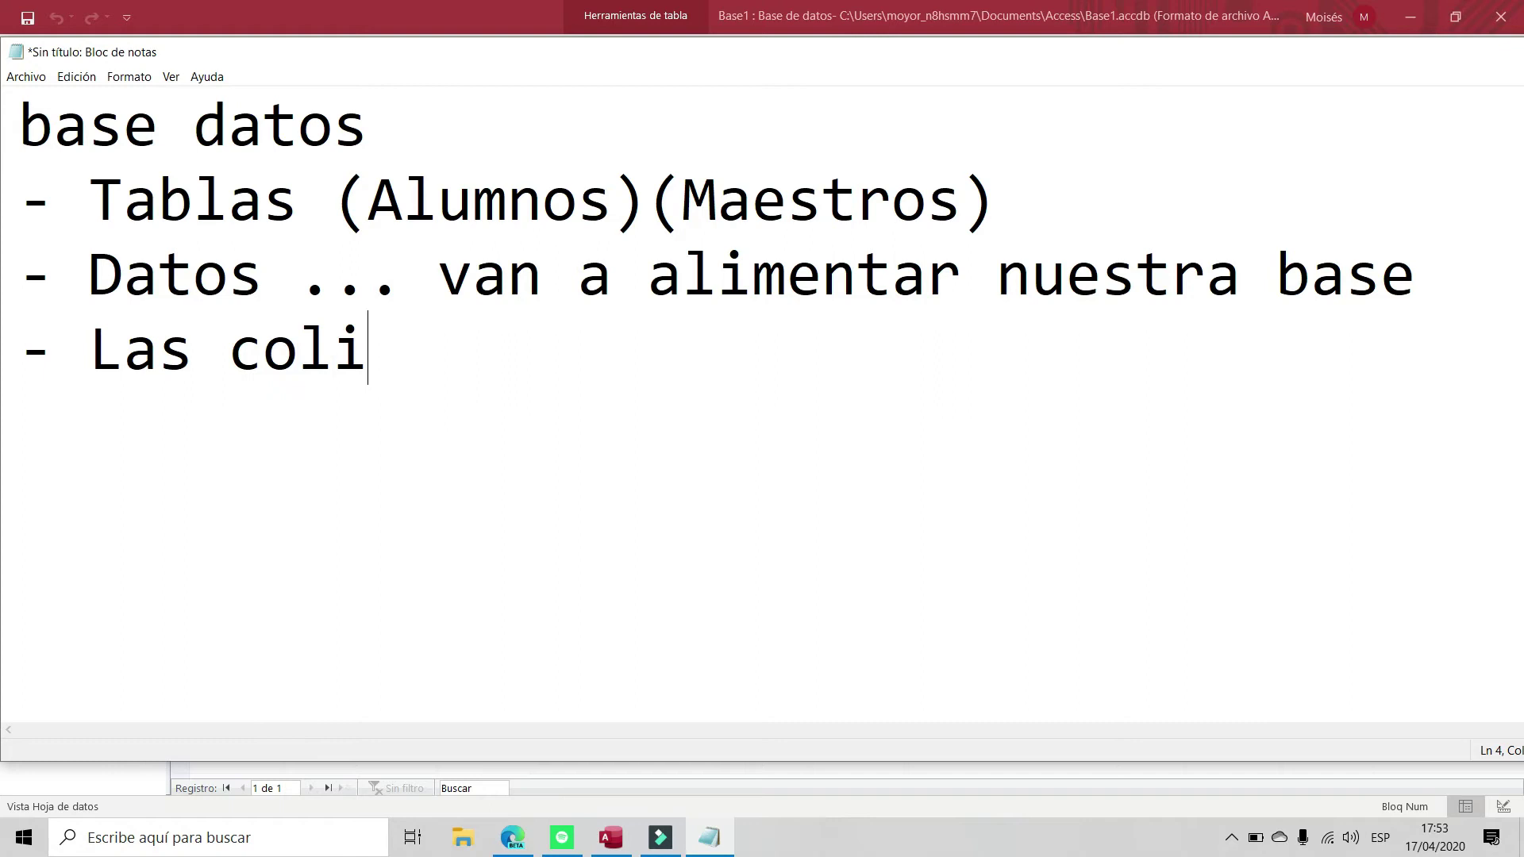
{"action": "key", "text": "BackSpace"}
{"action": "type", "text": "umnas"}
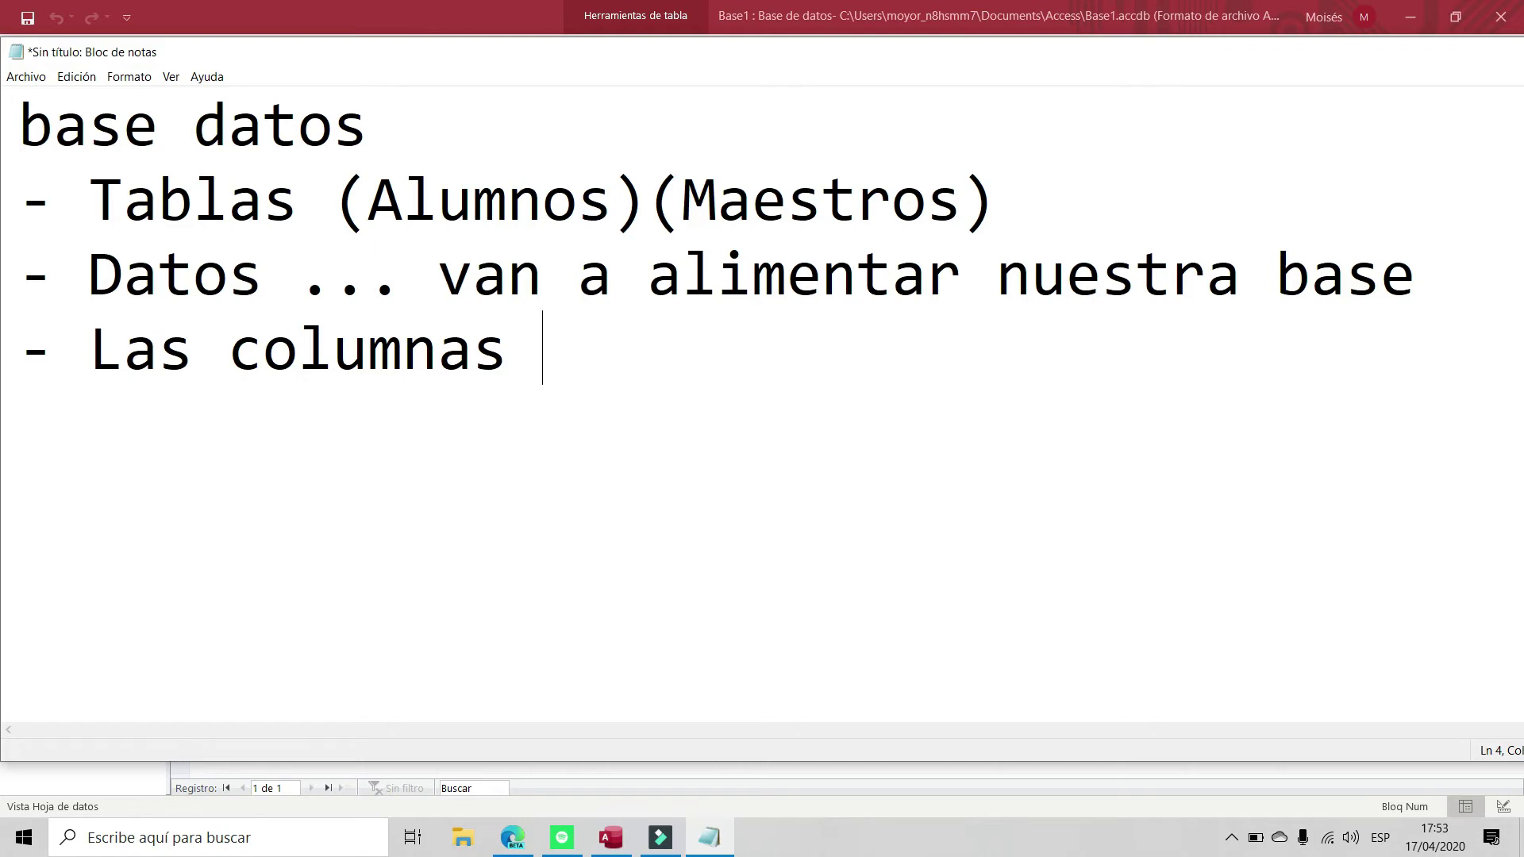
{"action": "key", "text": "BackSpace"}
{"action": "type", "text": "... (No"}
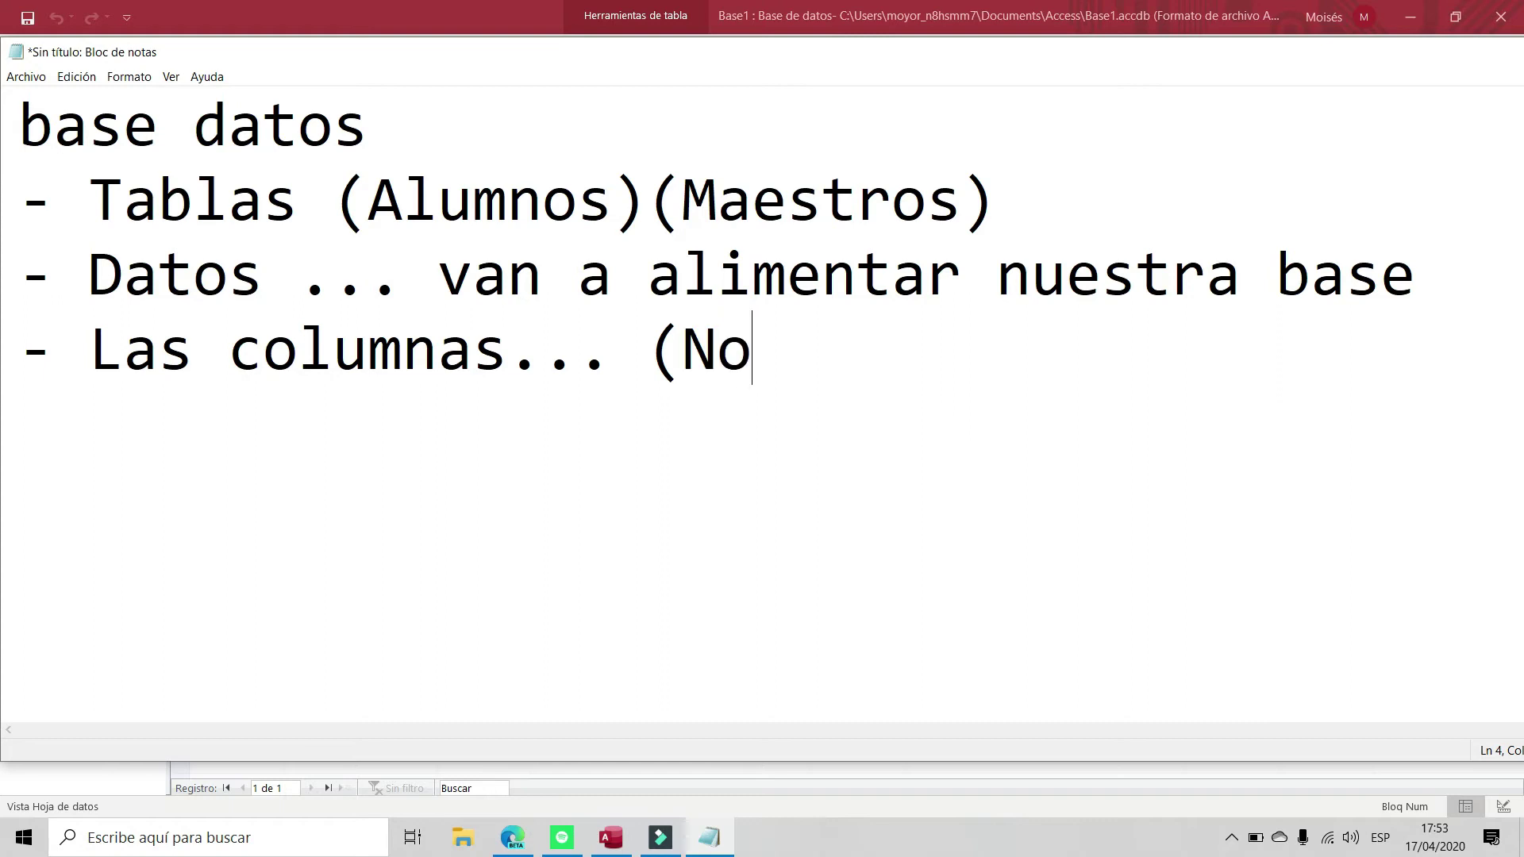
{"action": "type", "text": "mbre, edad, "}
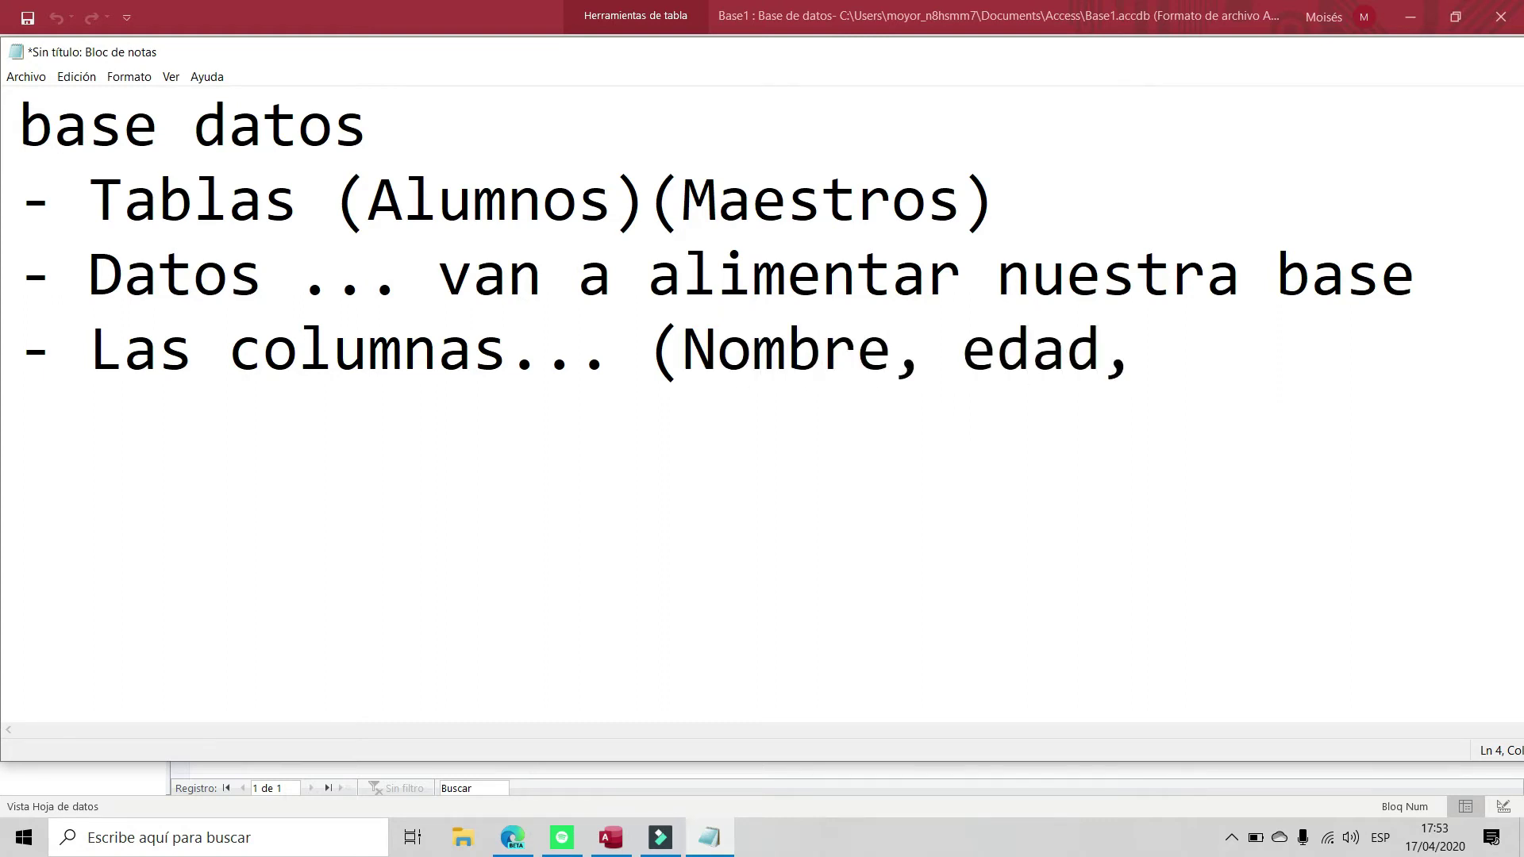
{"action": "type", "text": "genero)"}
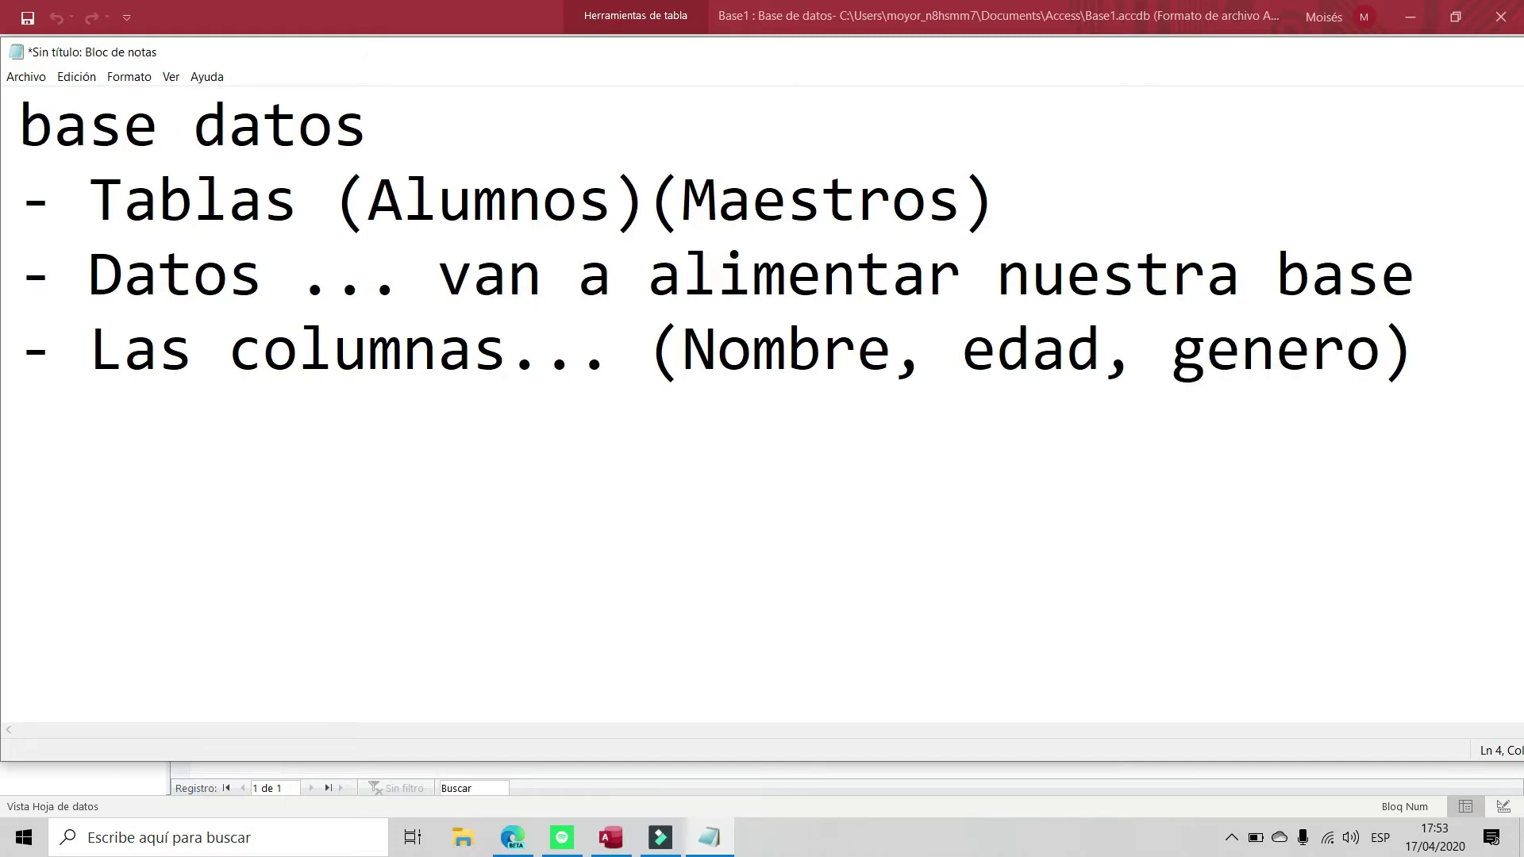
{"action": "type", "text": "- Fila"}
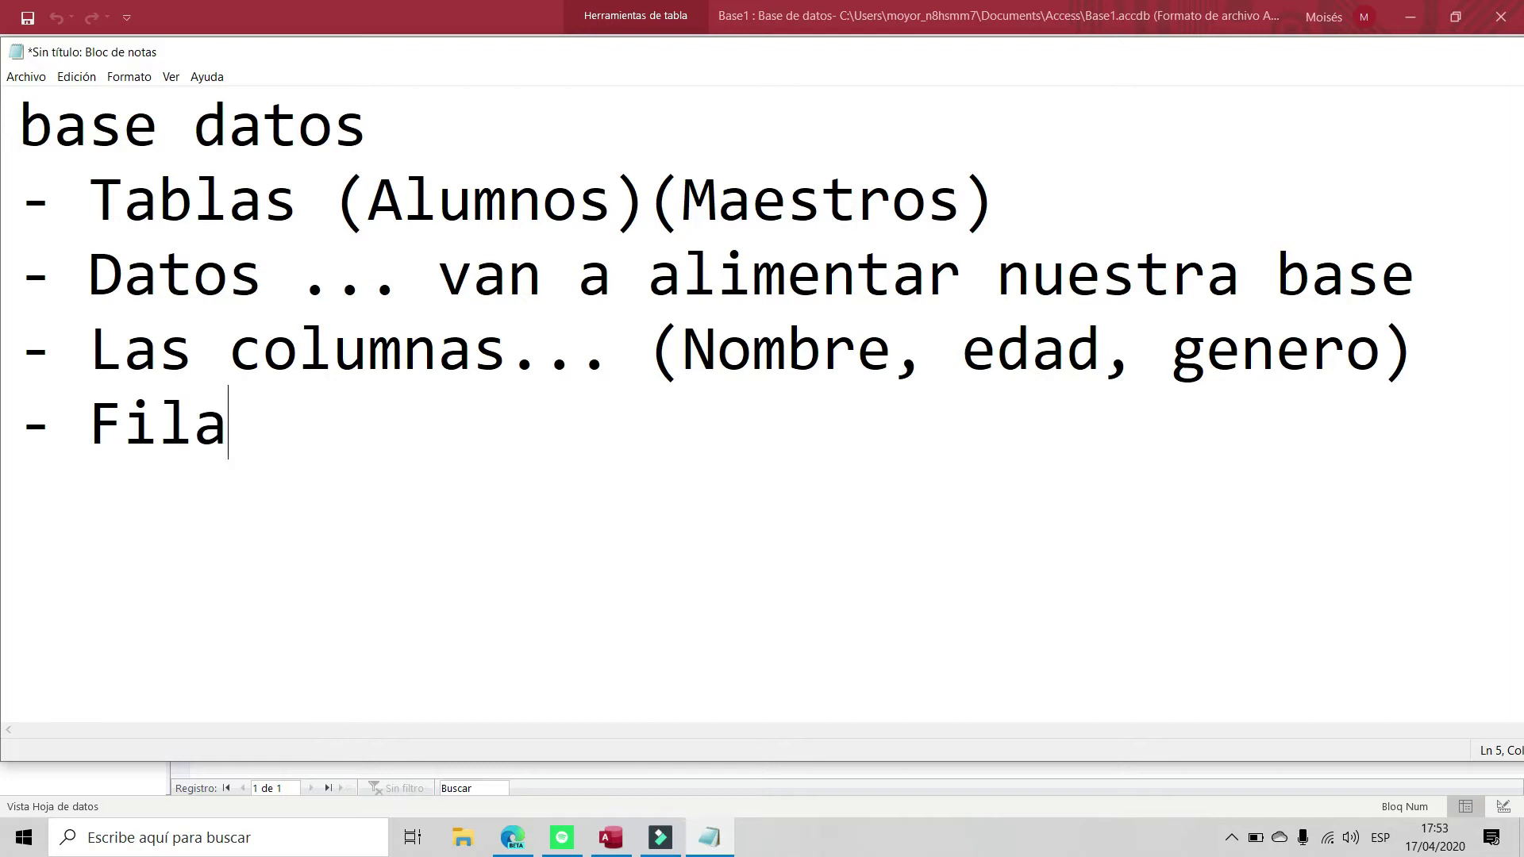
{"action": "type", "text": "s ... ("}
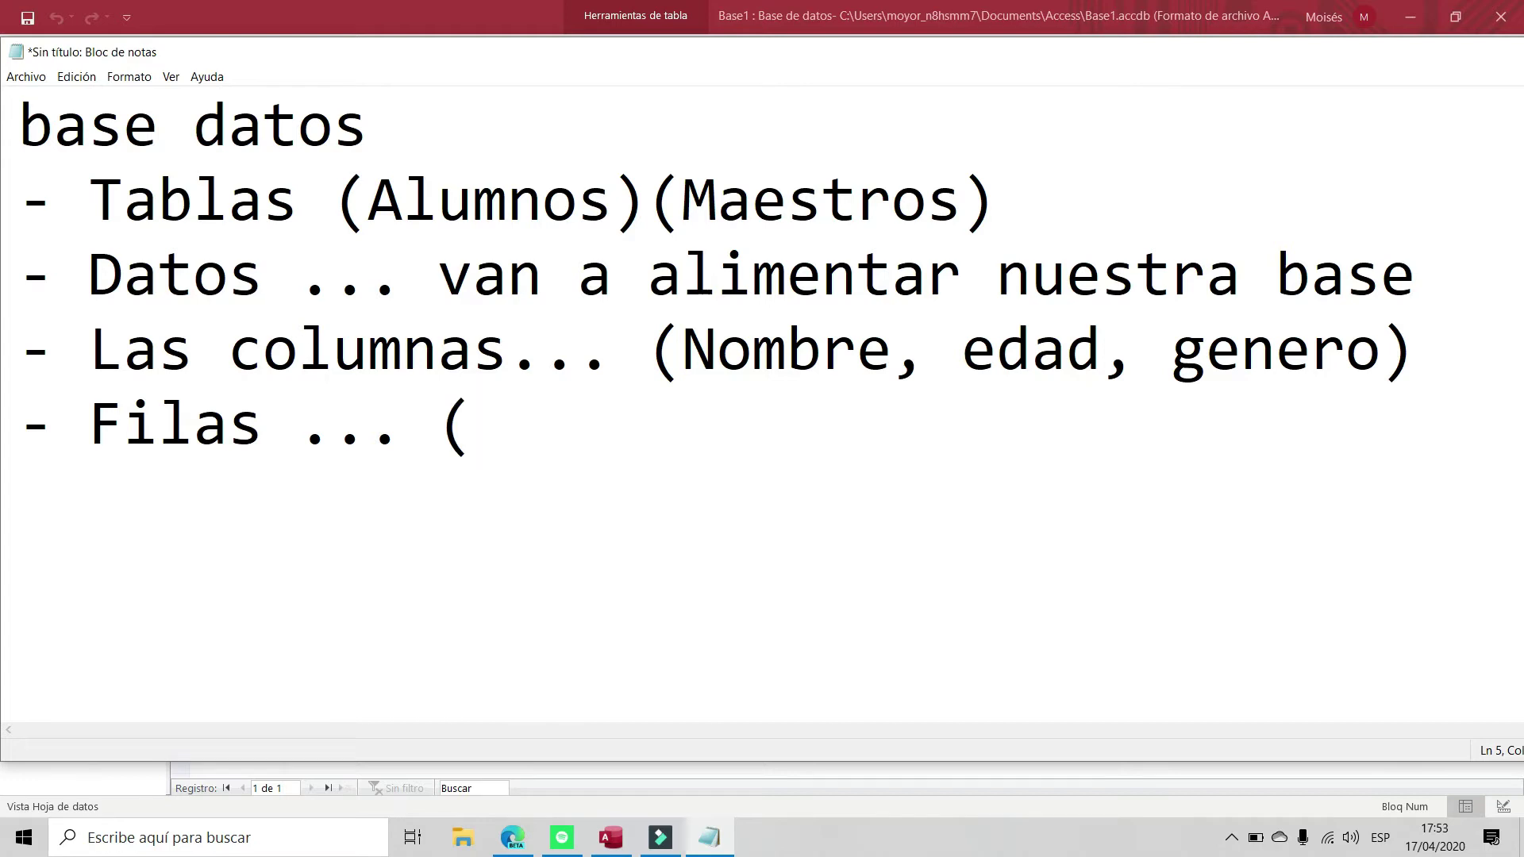
{"action": "type", "text": "N"}
Finish the rows note '(Pablo, 13, Masculino)' and add '- Relaciones... una tabla con otra tabla'
{"action": "key", "text": "BackSpace"}
{"action": "type", "text": "p"}
{"action": "key", "text": "BackSpace"}
{"action": "type", "text": "Pablo, 1"}
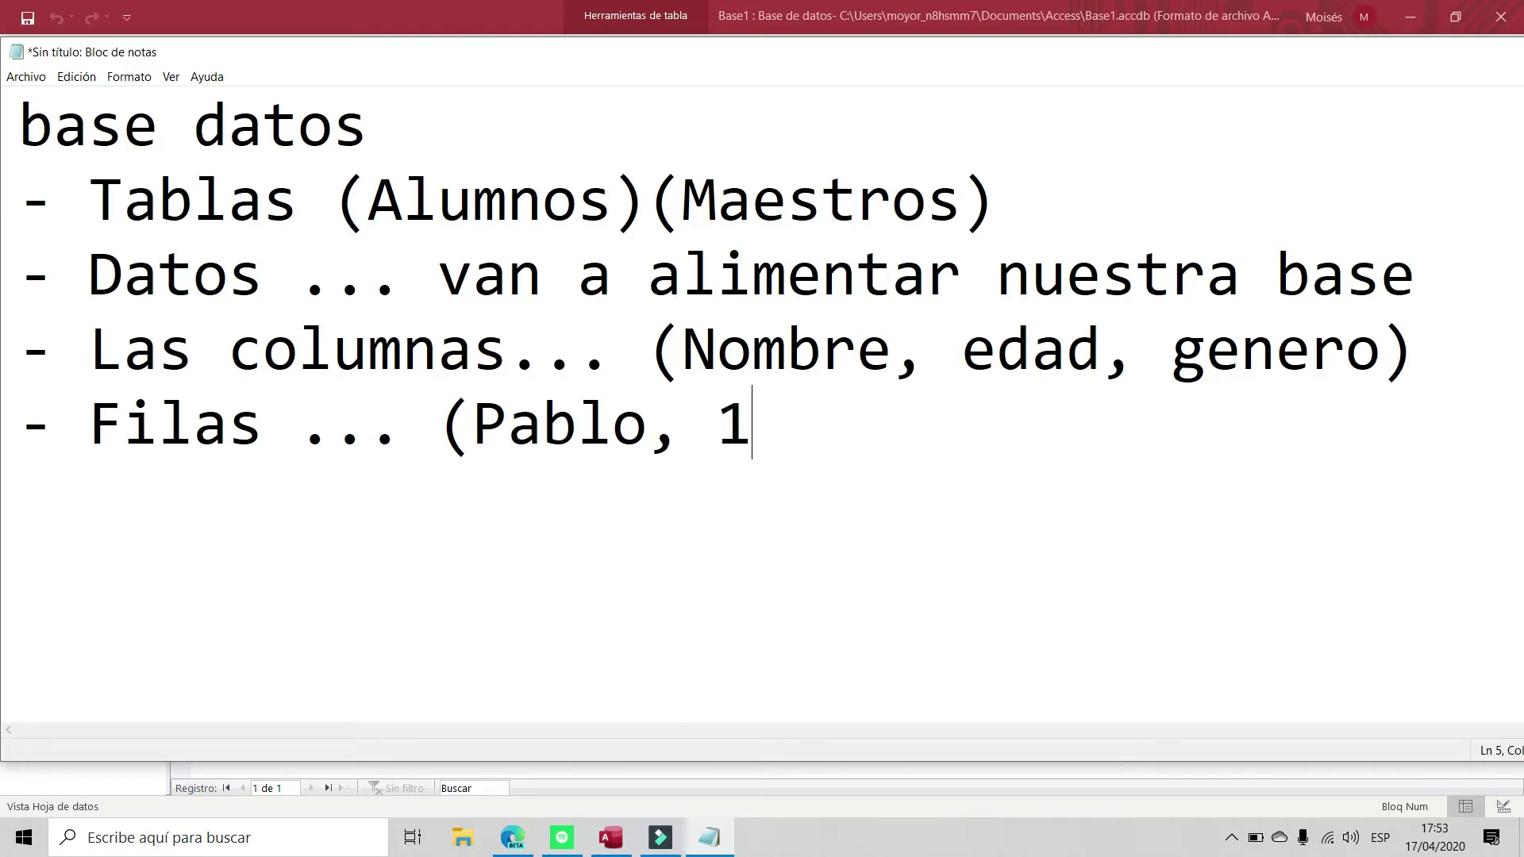
{"action": "type", "text": "3, Ma"}
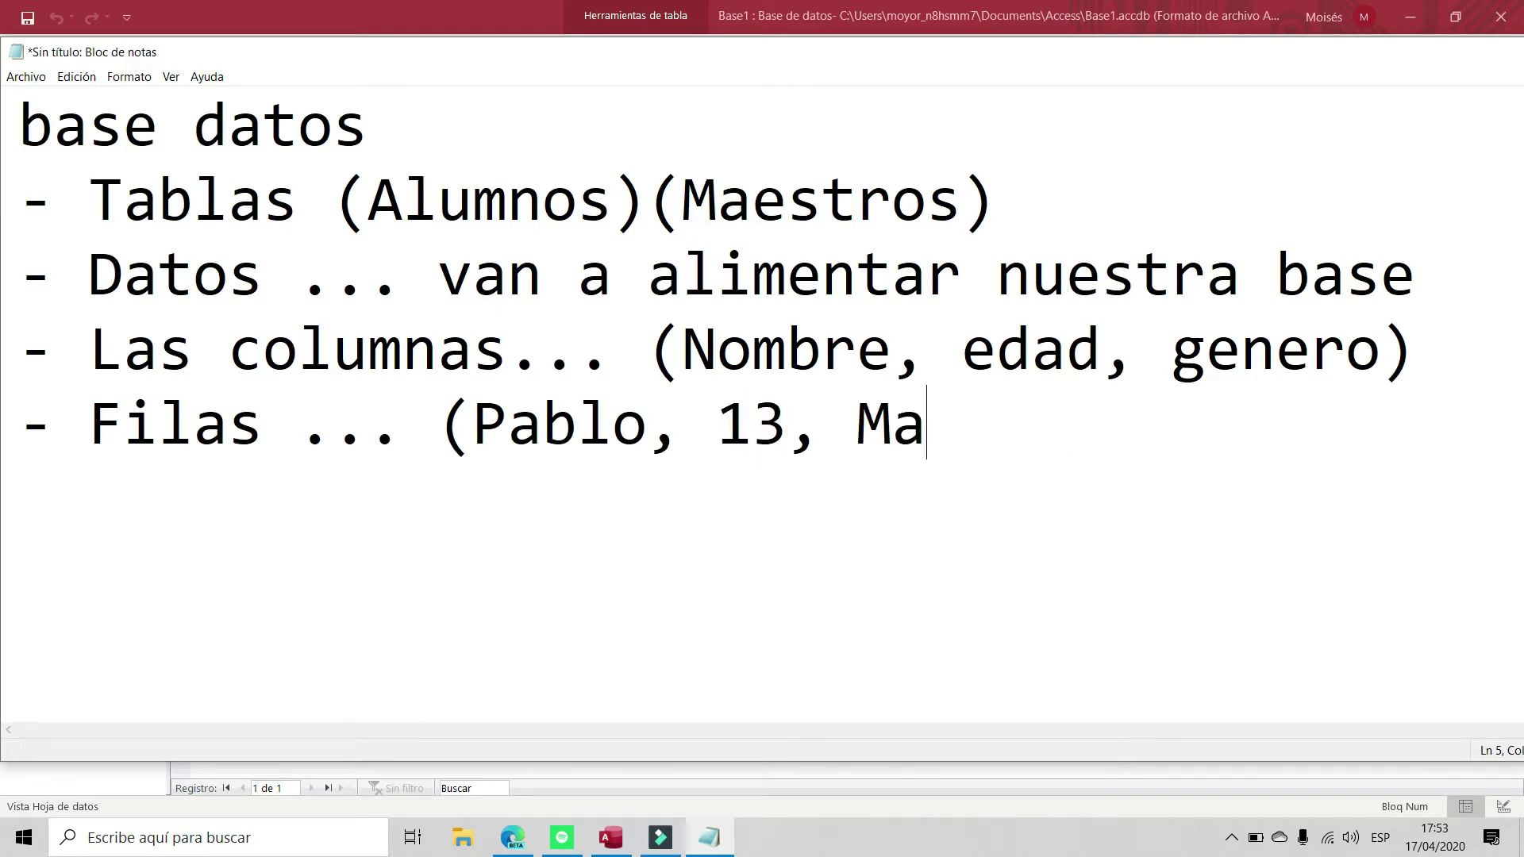
{"action": "type", "text": "sculino) "}
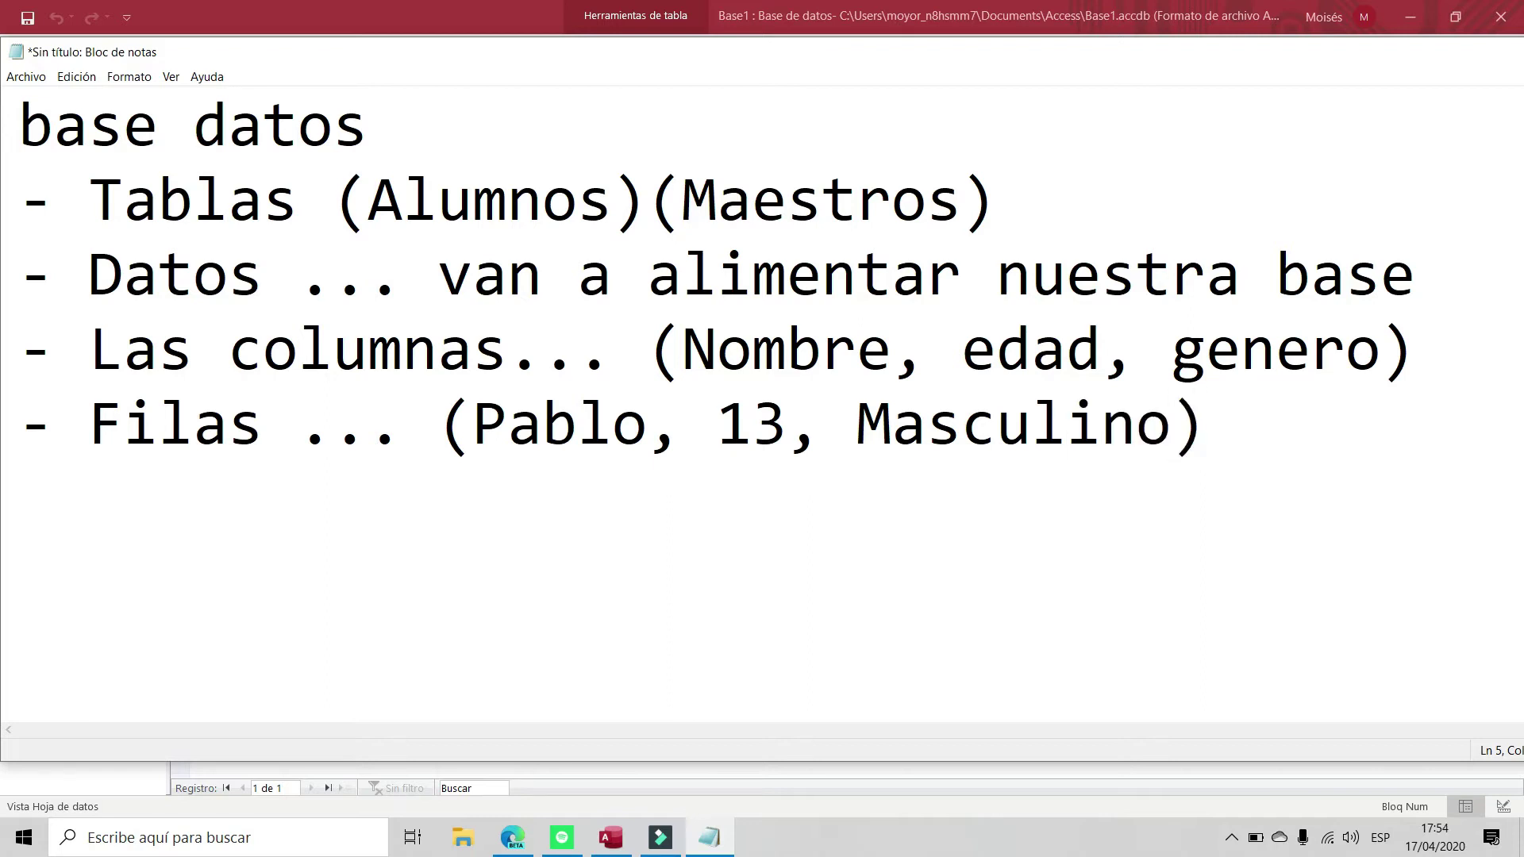
{"action": "type", "text": "- Rel"}
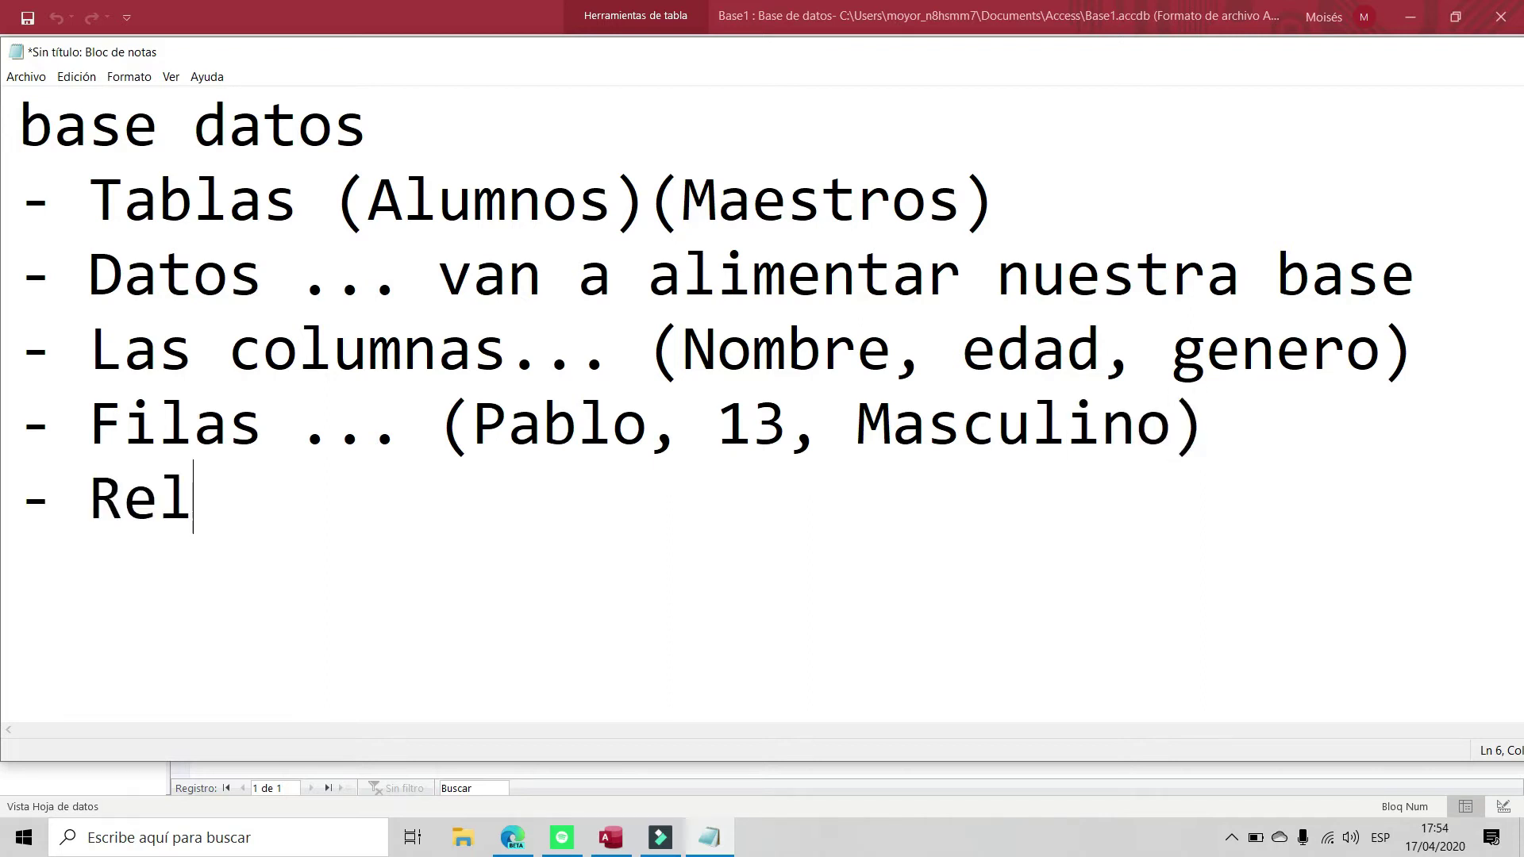
{"action": "key", "text": "BackSpace"}
{"action": "type", "text": "laciones... "}
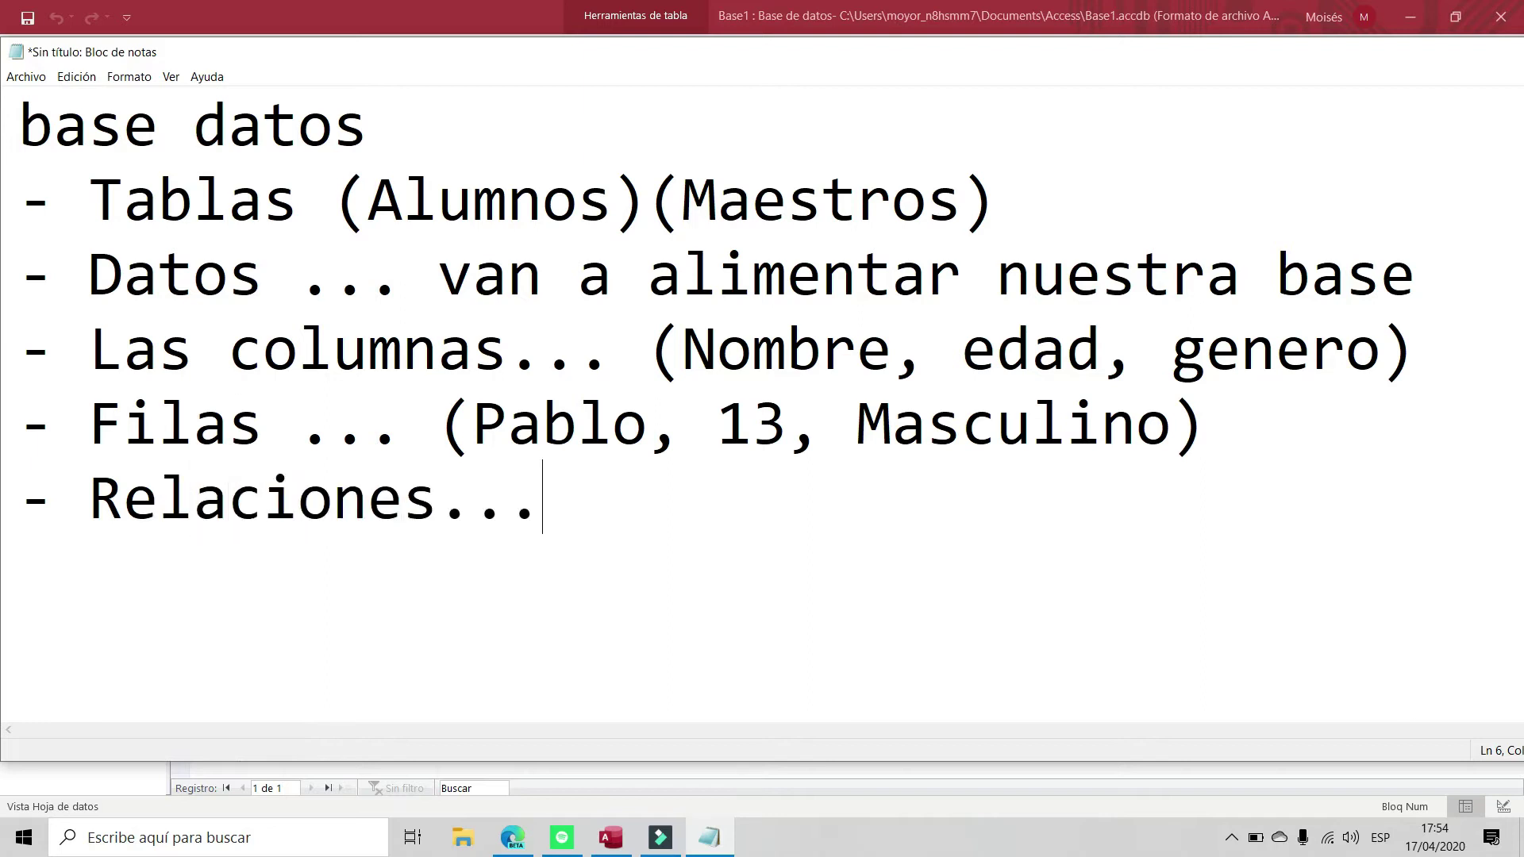
{"action": "type", "text": "un"}
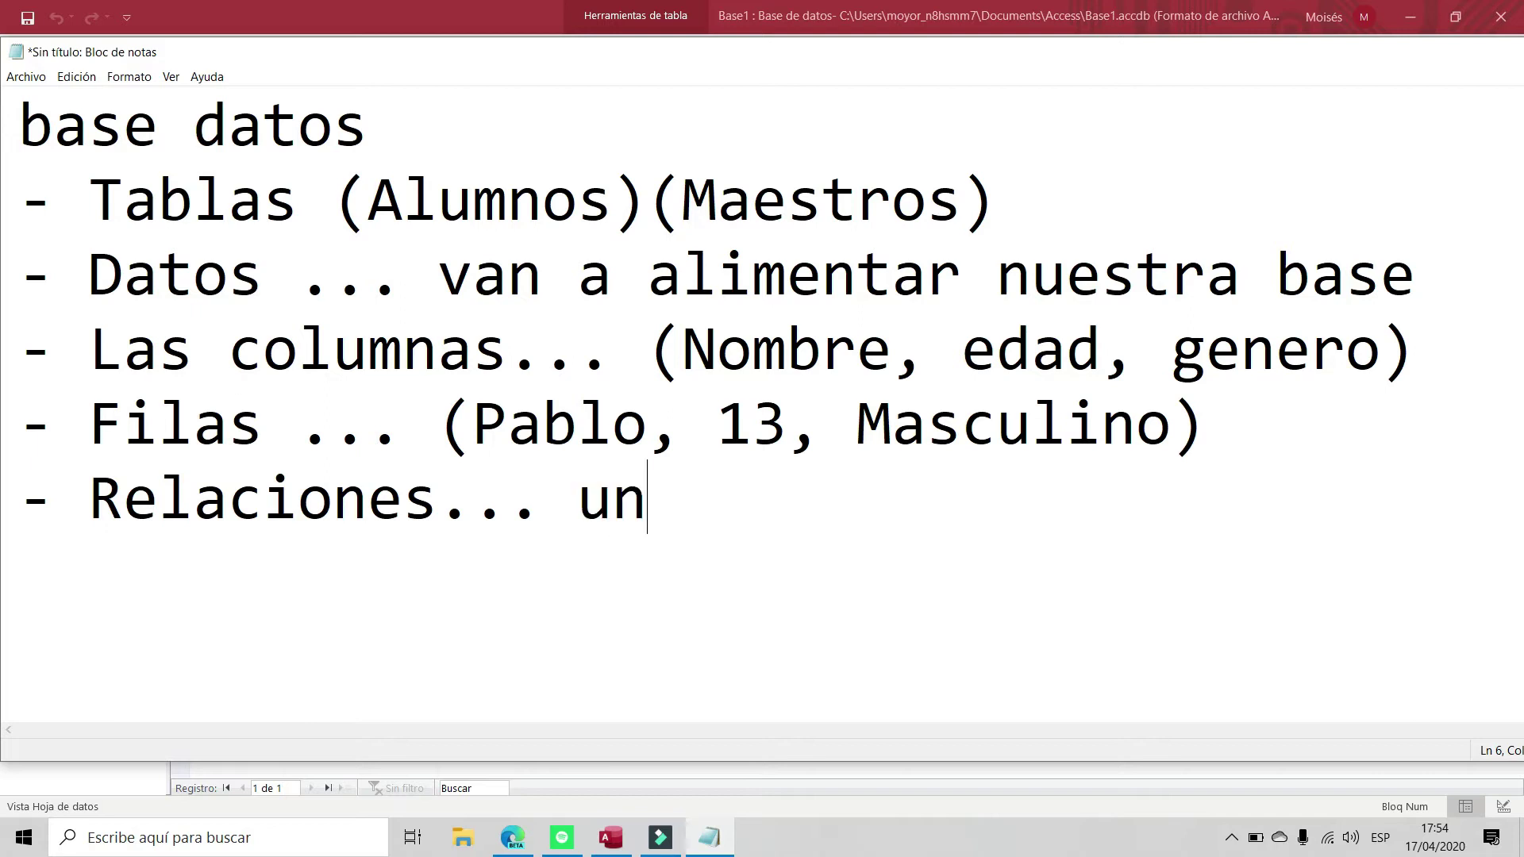
{"action": "type", "text": "a tabla "}
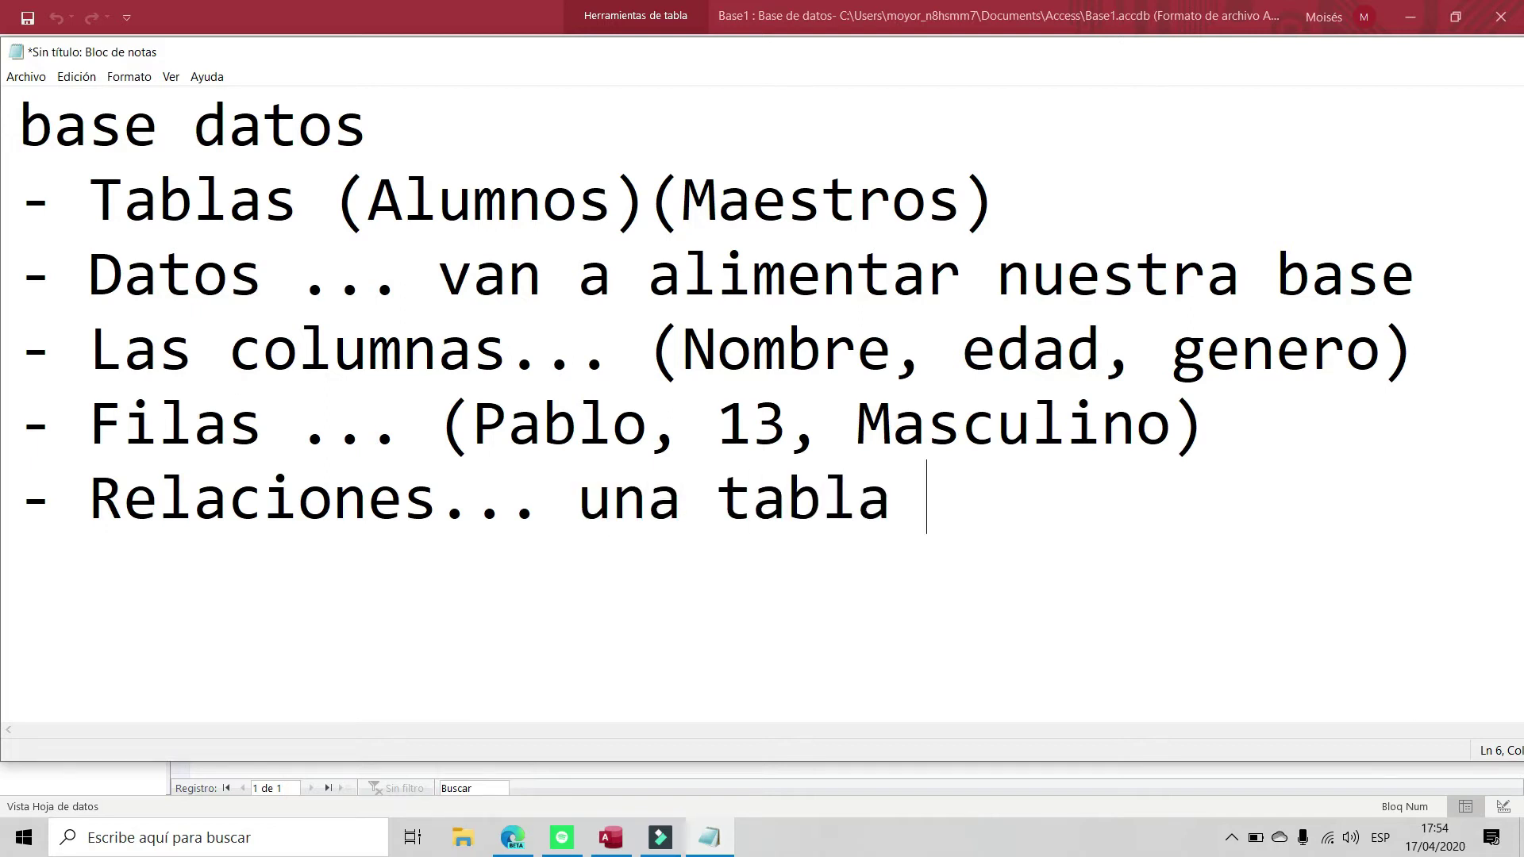
{"action": "type", "text": "con otra tabla"}
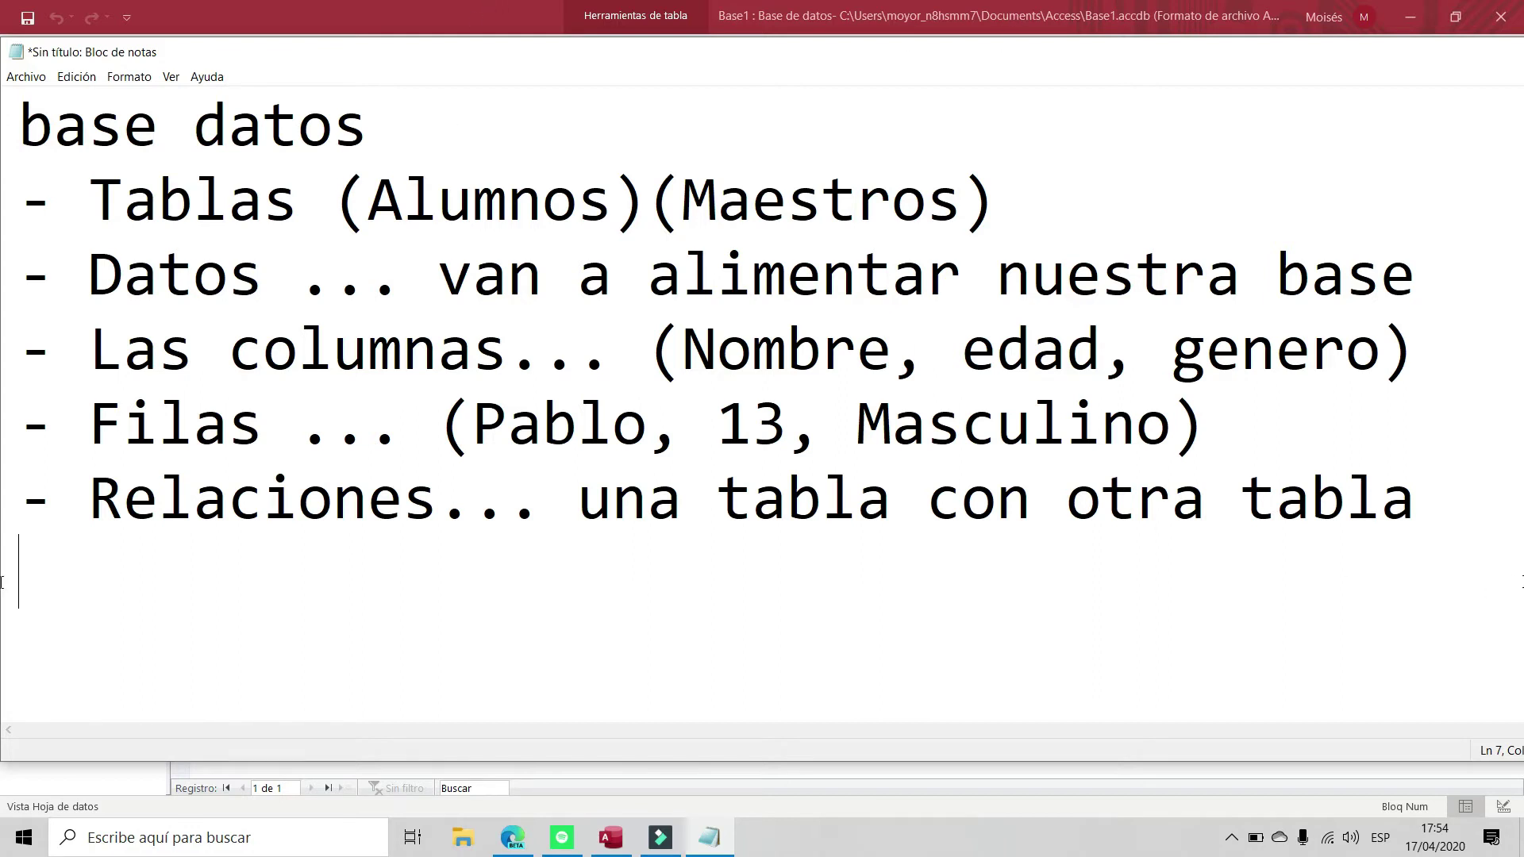
{"action": "left_click", "coordinate": [419, 6]}
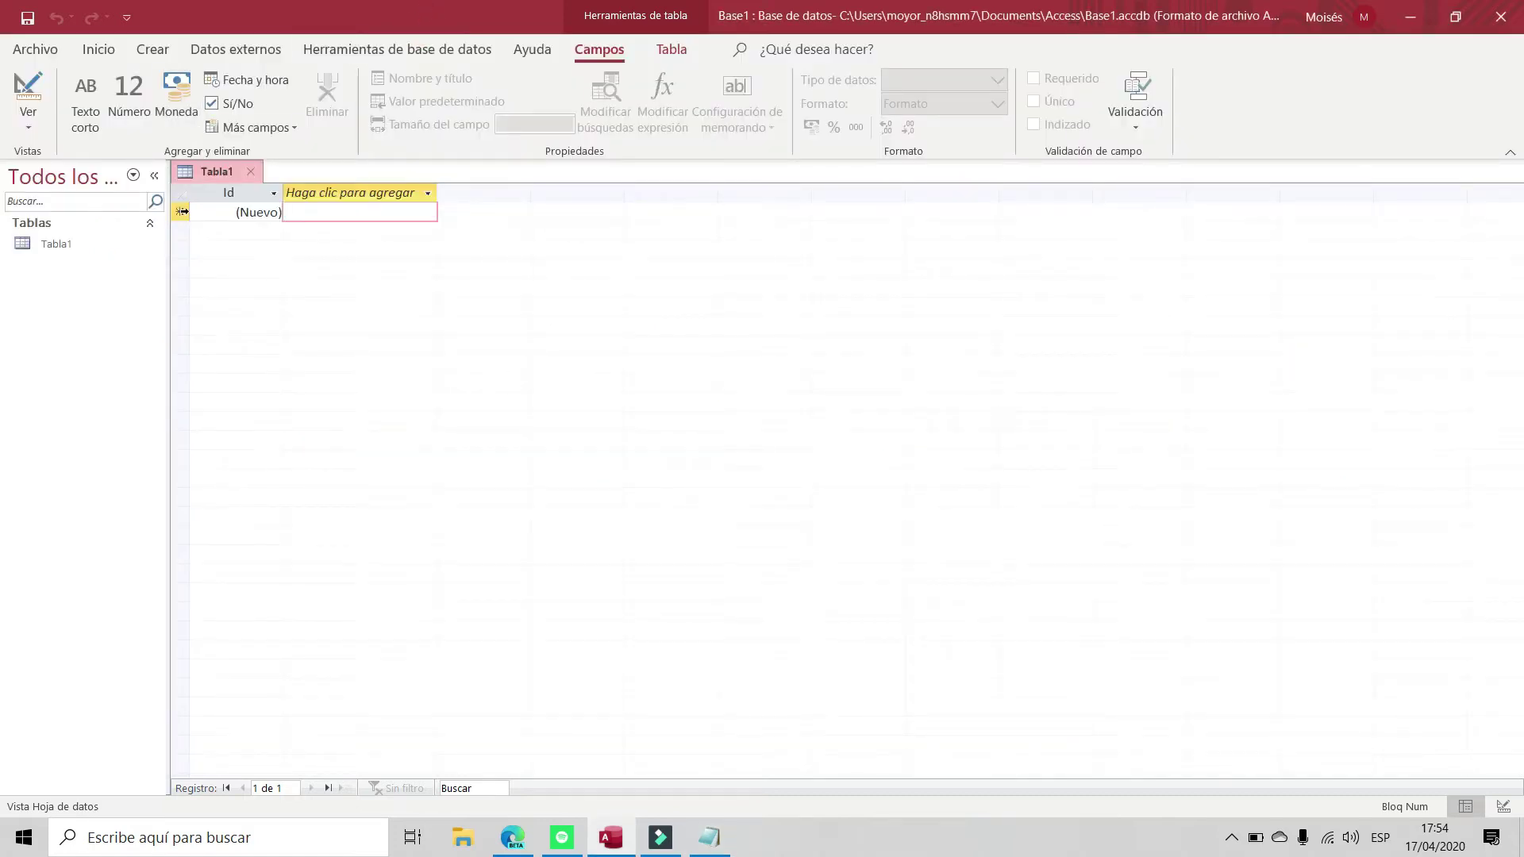
Select Tabla1 and view the data types offered for its new field
{"action": "left_click", "coordinate": [83, 248]}
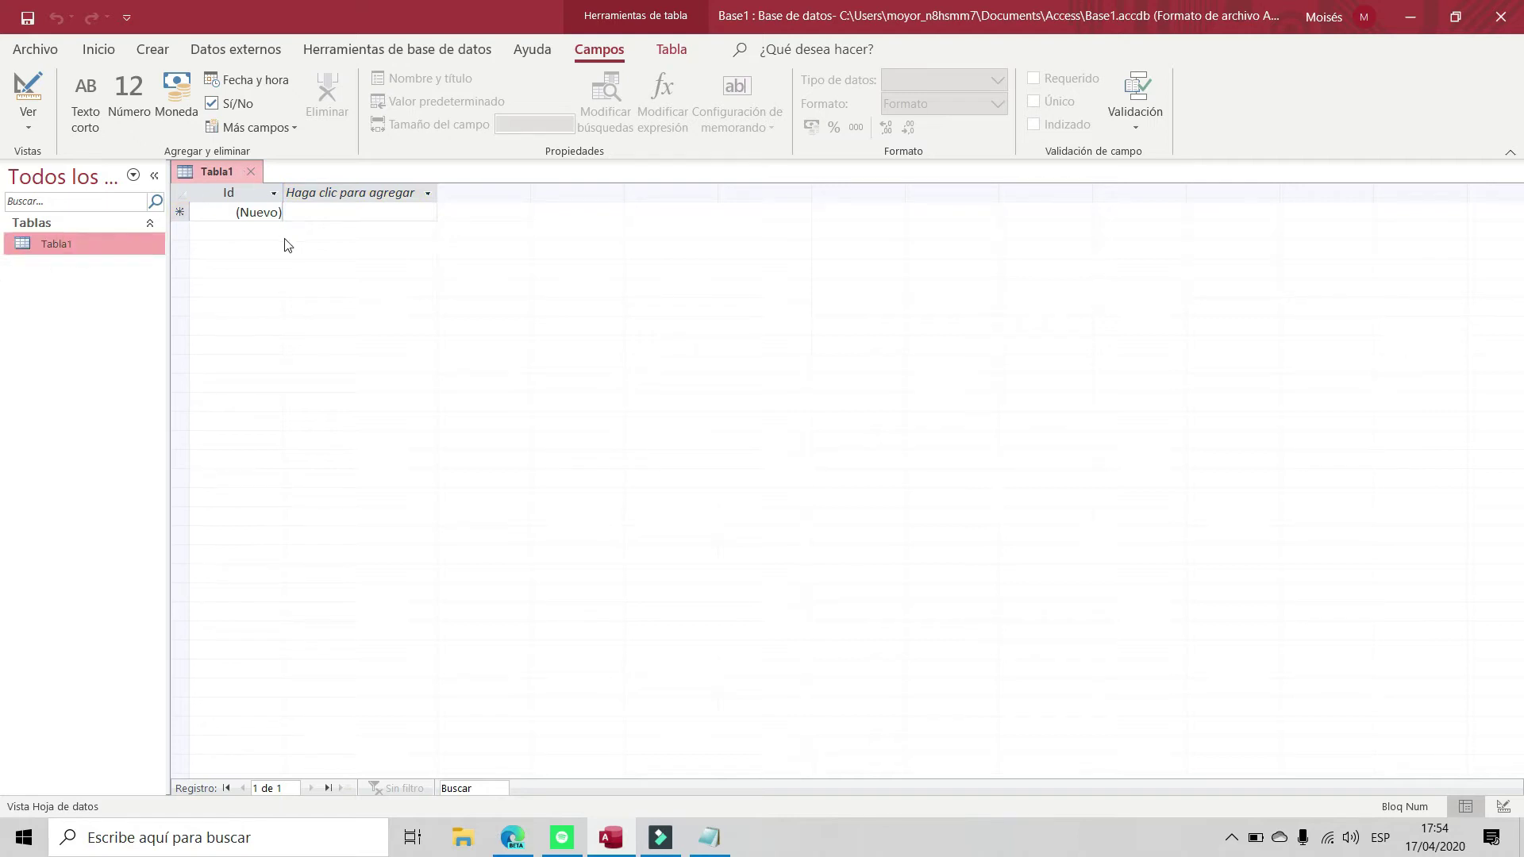
{"action": "left_click", "coordinate": [349, 193]}
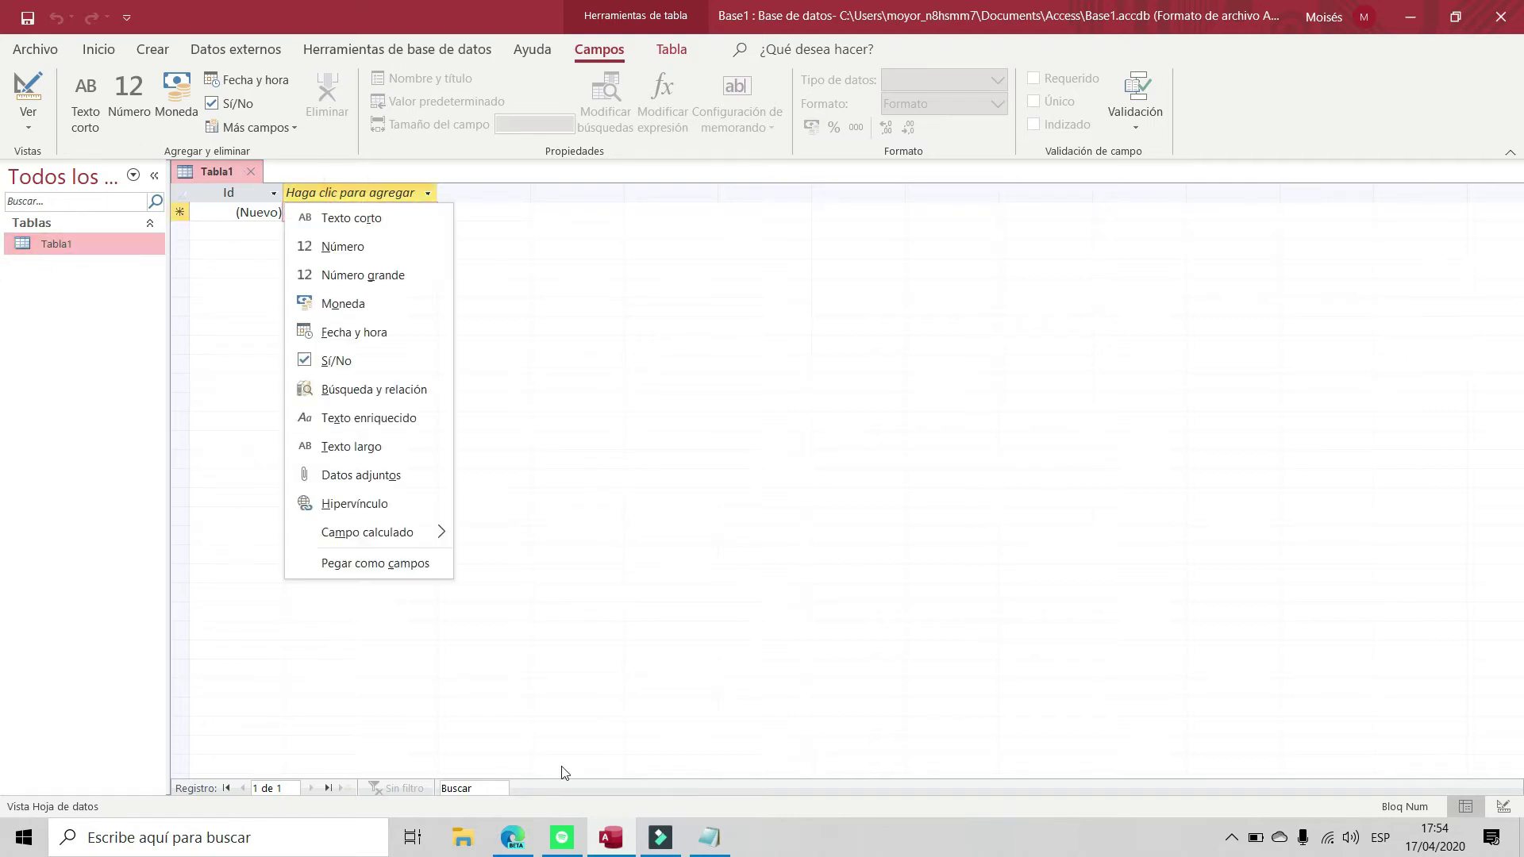
{"action": "left_click", "coordinate": [709, 838]}
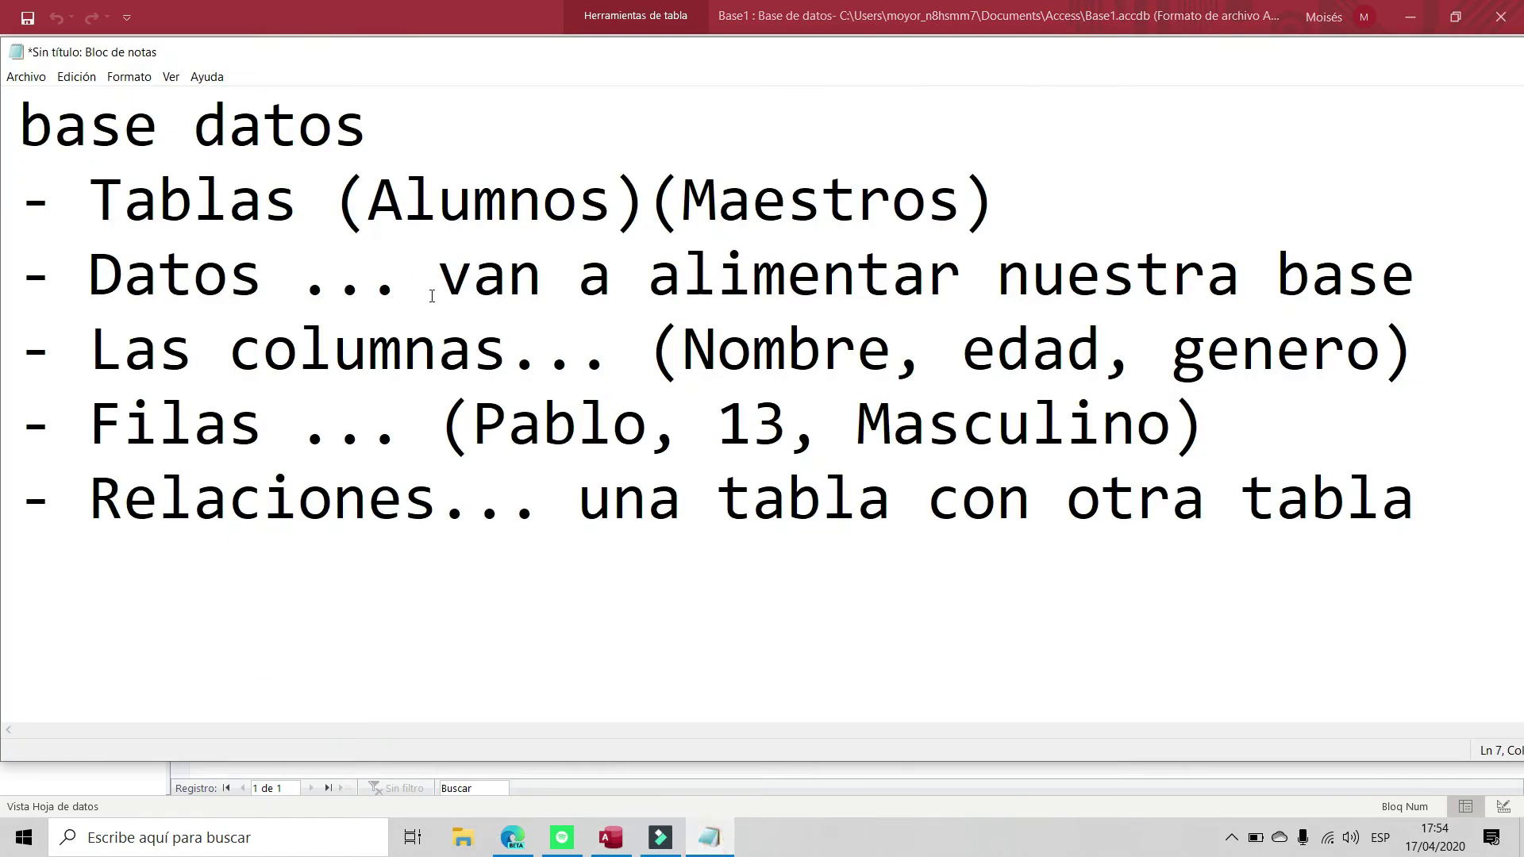
Add '(CAMPOS)' after 'columnas' and '(Registros)' after 'Filas' in the notes
{"action": "left_click", "coordinate": [502, 347]}
{"action": "type", "text": "()"}
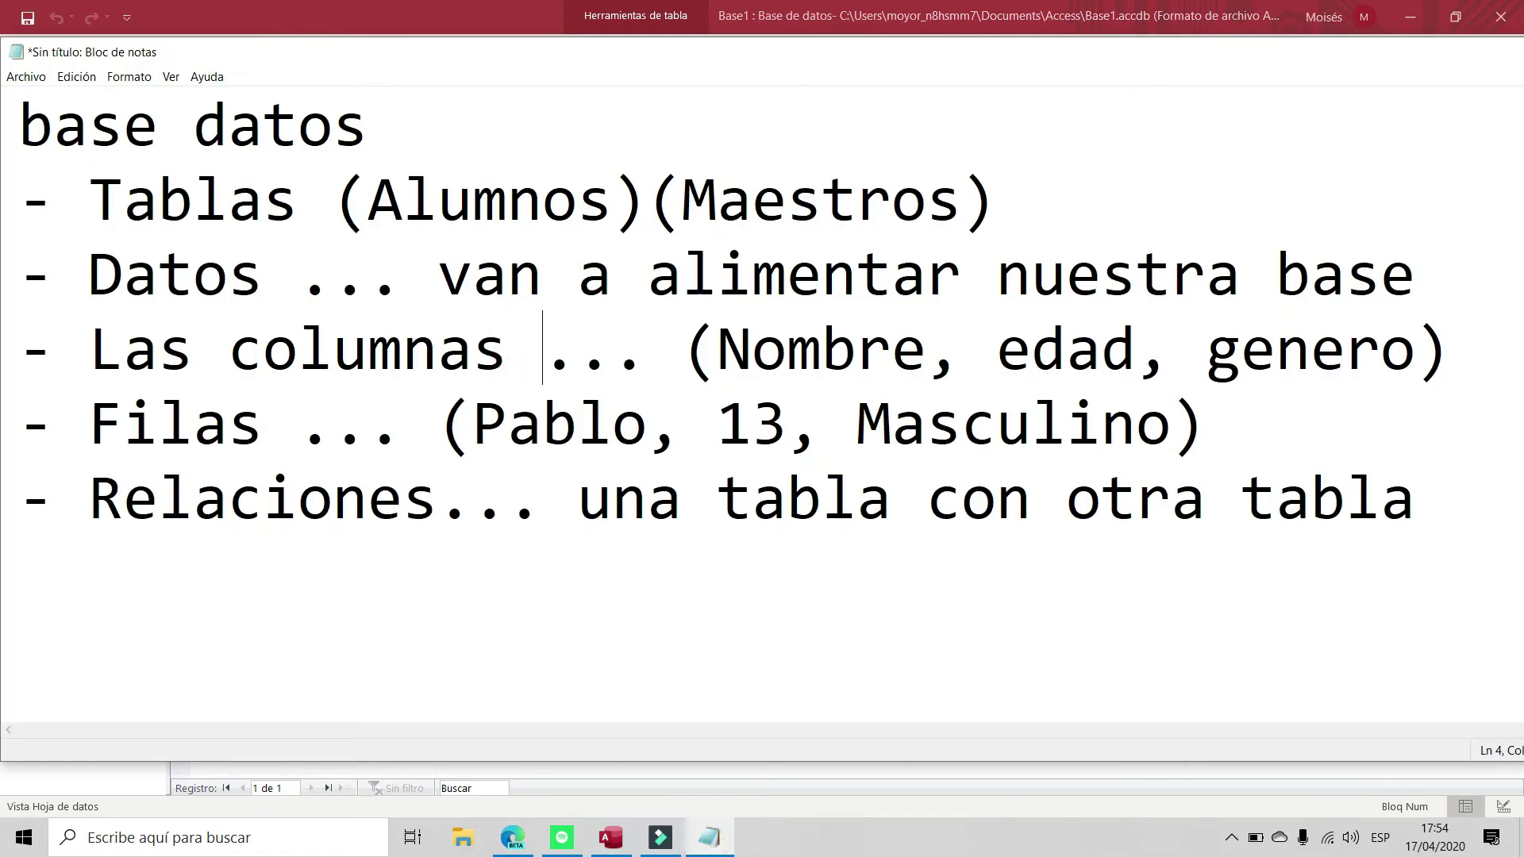
{"action": "type", "text": "CAMPOS"}
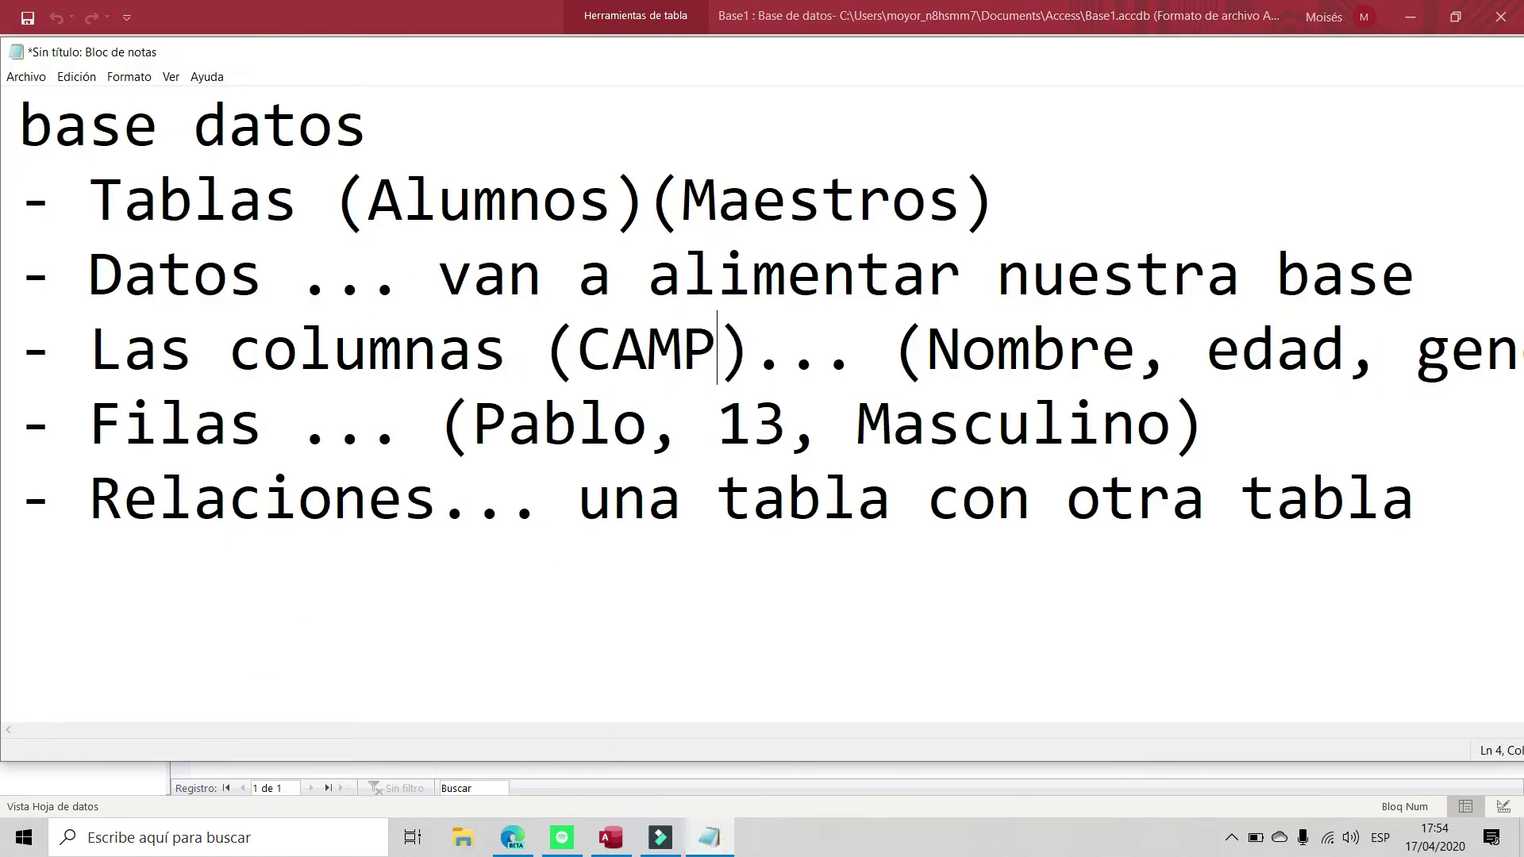
{"action": "left_click", "coordinate": [264, 421]}
{"action": "type", "text": "("}
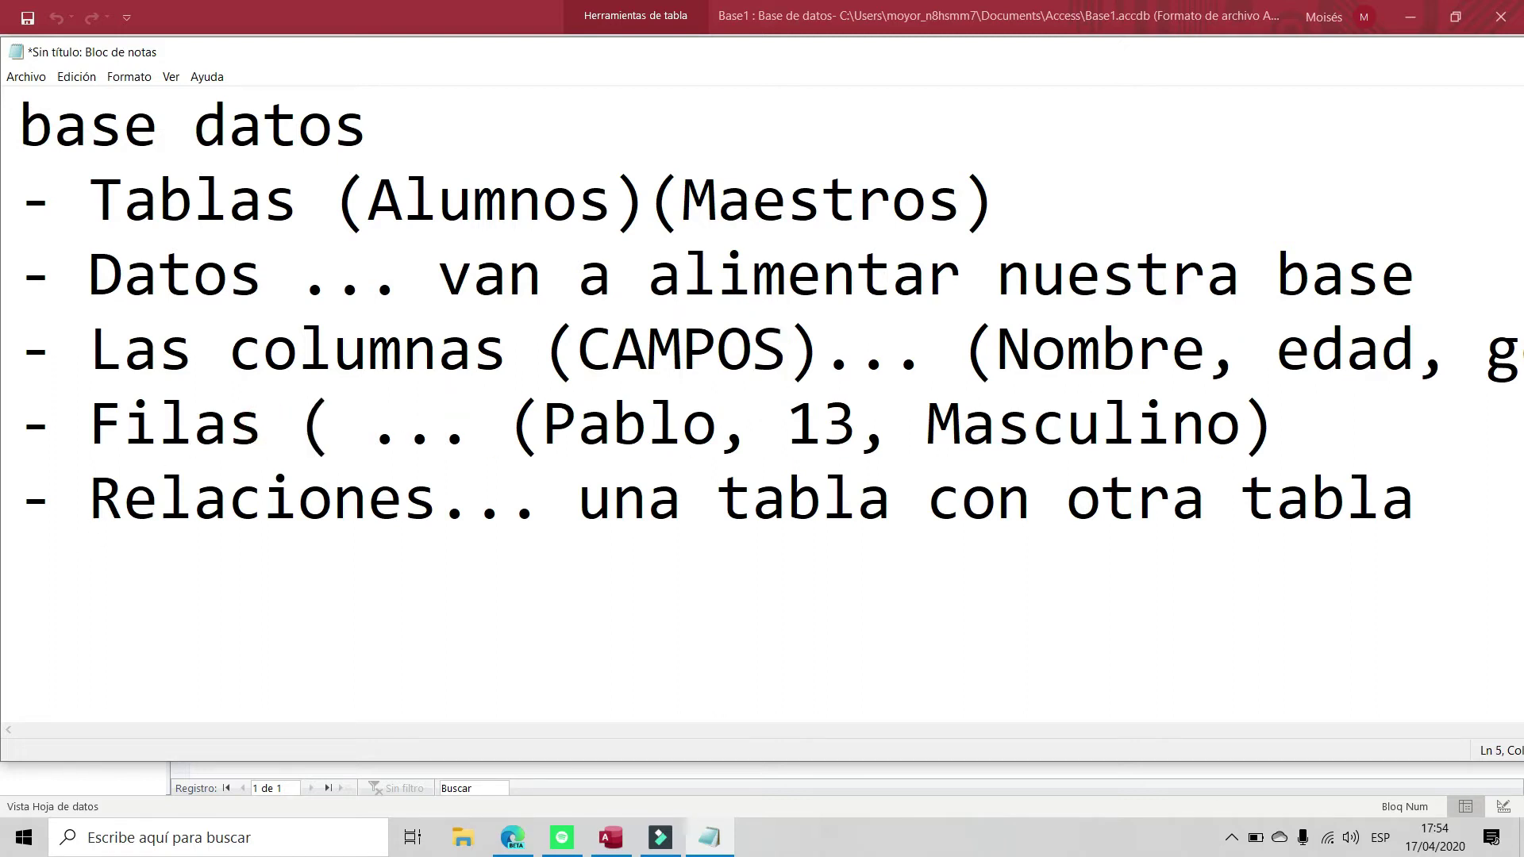
{"action": "type", "text": "rE"}
{"action": "key", "text": "BackSpace"}
{"action": "key", "text": "BackSpace"}
{"action": "type", "text": "Regis"}
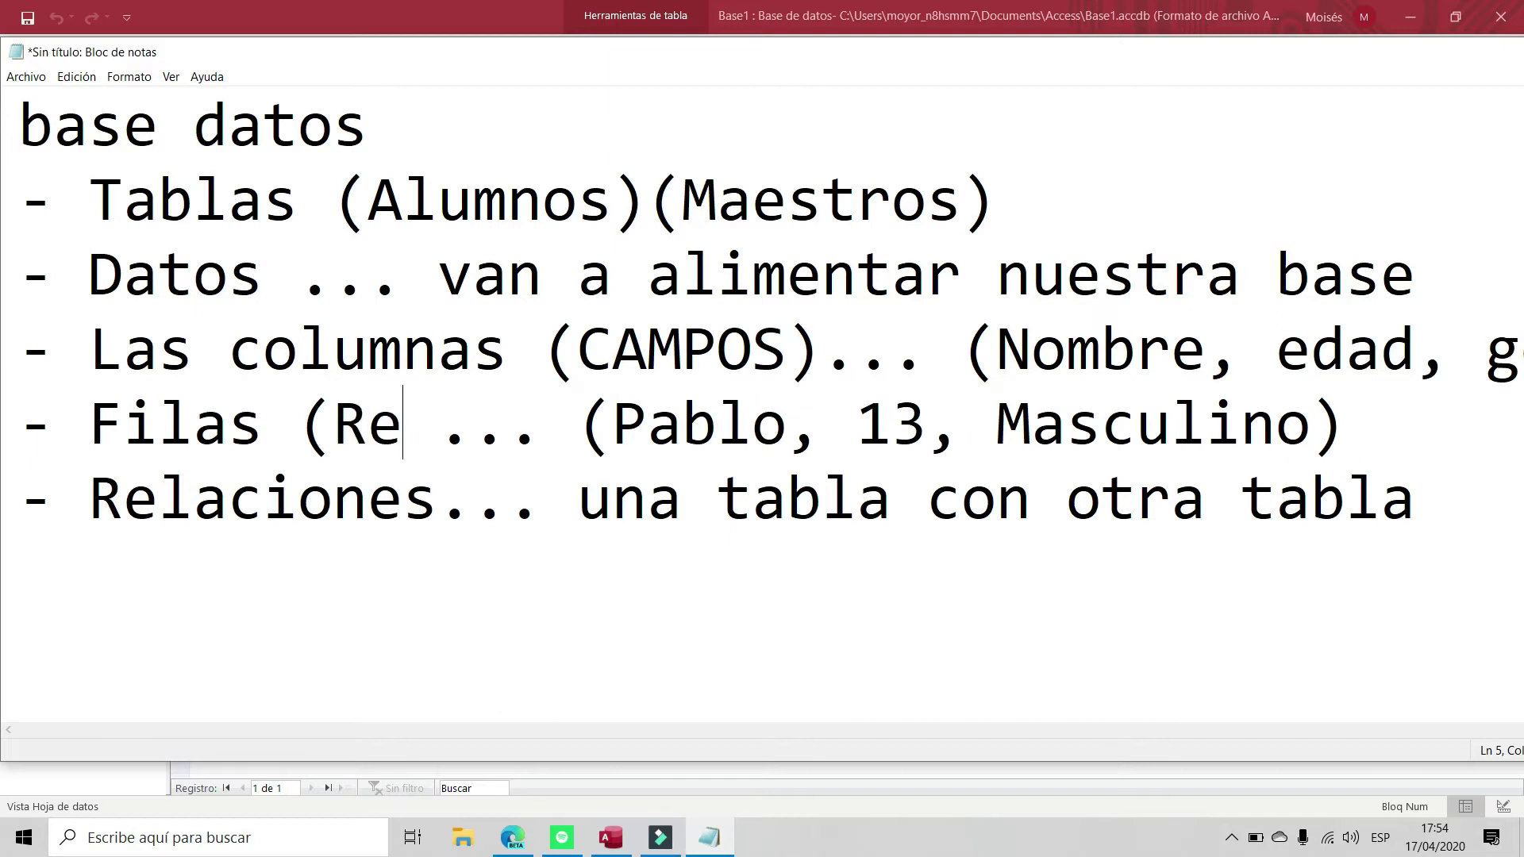
{"action": "type", "text": "tros)"}
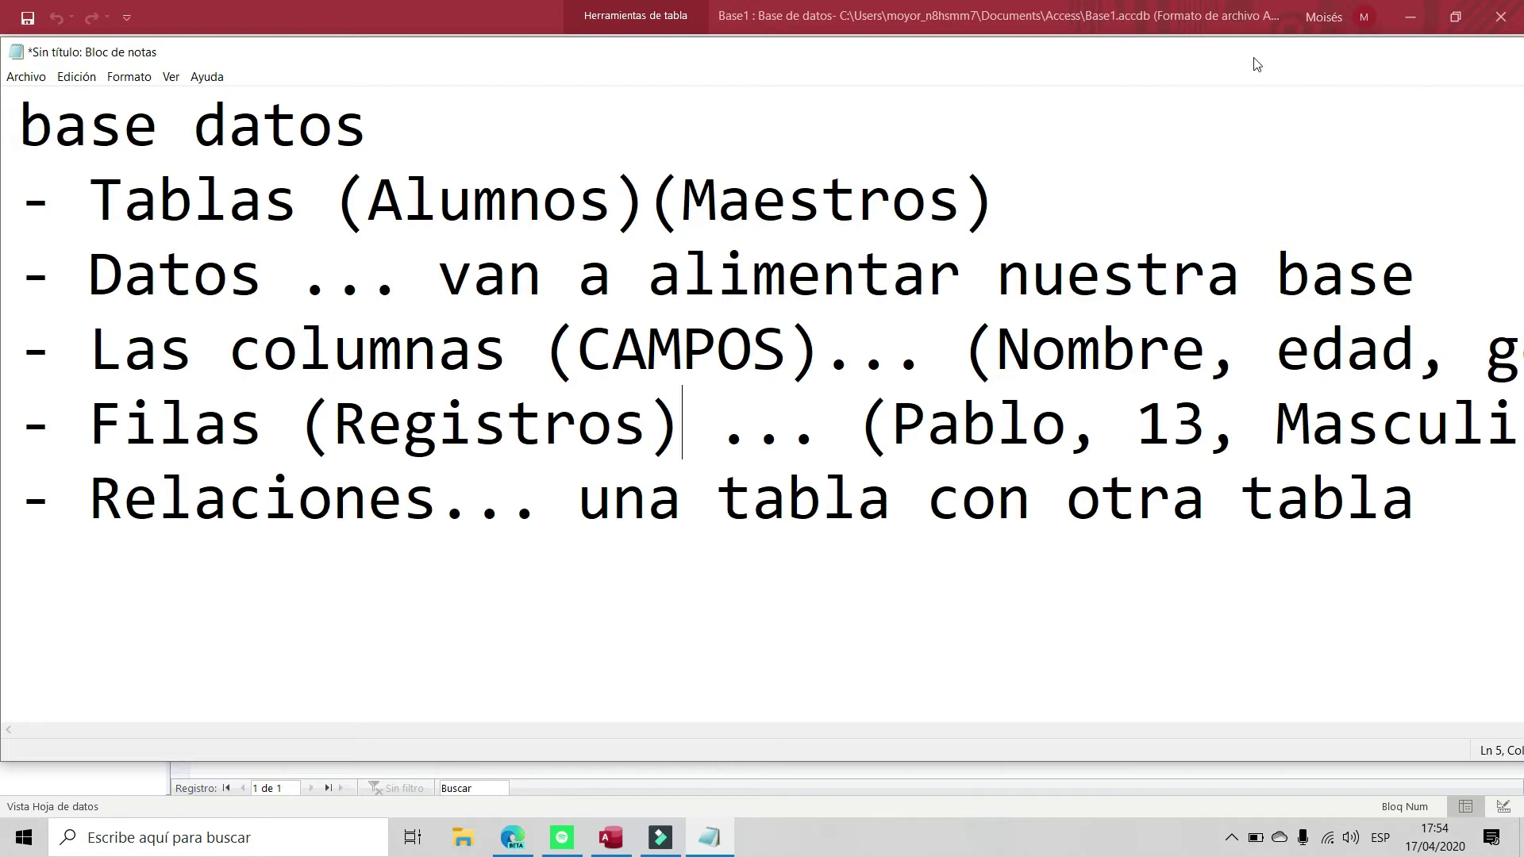
Try switching Tabla1 to Design view twice, cancelling the save prompt each time
{"action": "left_click", "coordinate": [490, 10]}
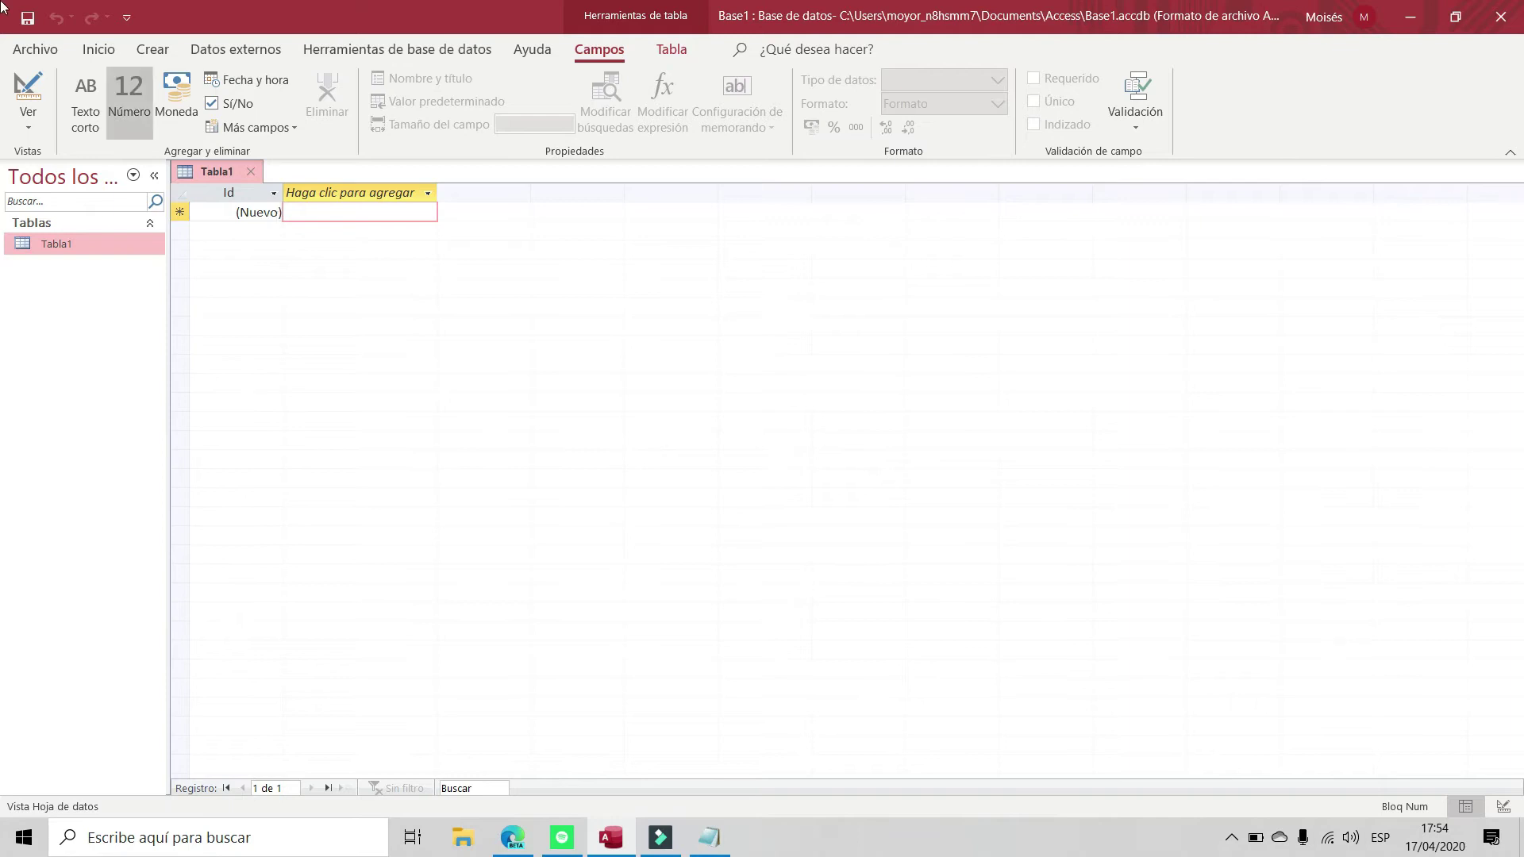
{"action": "scroll", "coordinate": [127, 96], "scroll_direction": "up", "scroll_amount": 1}
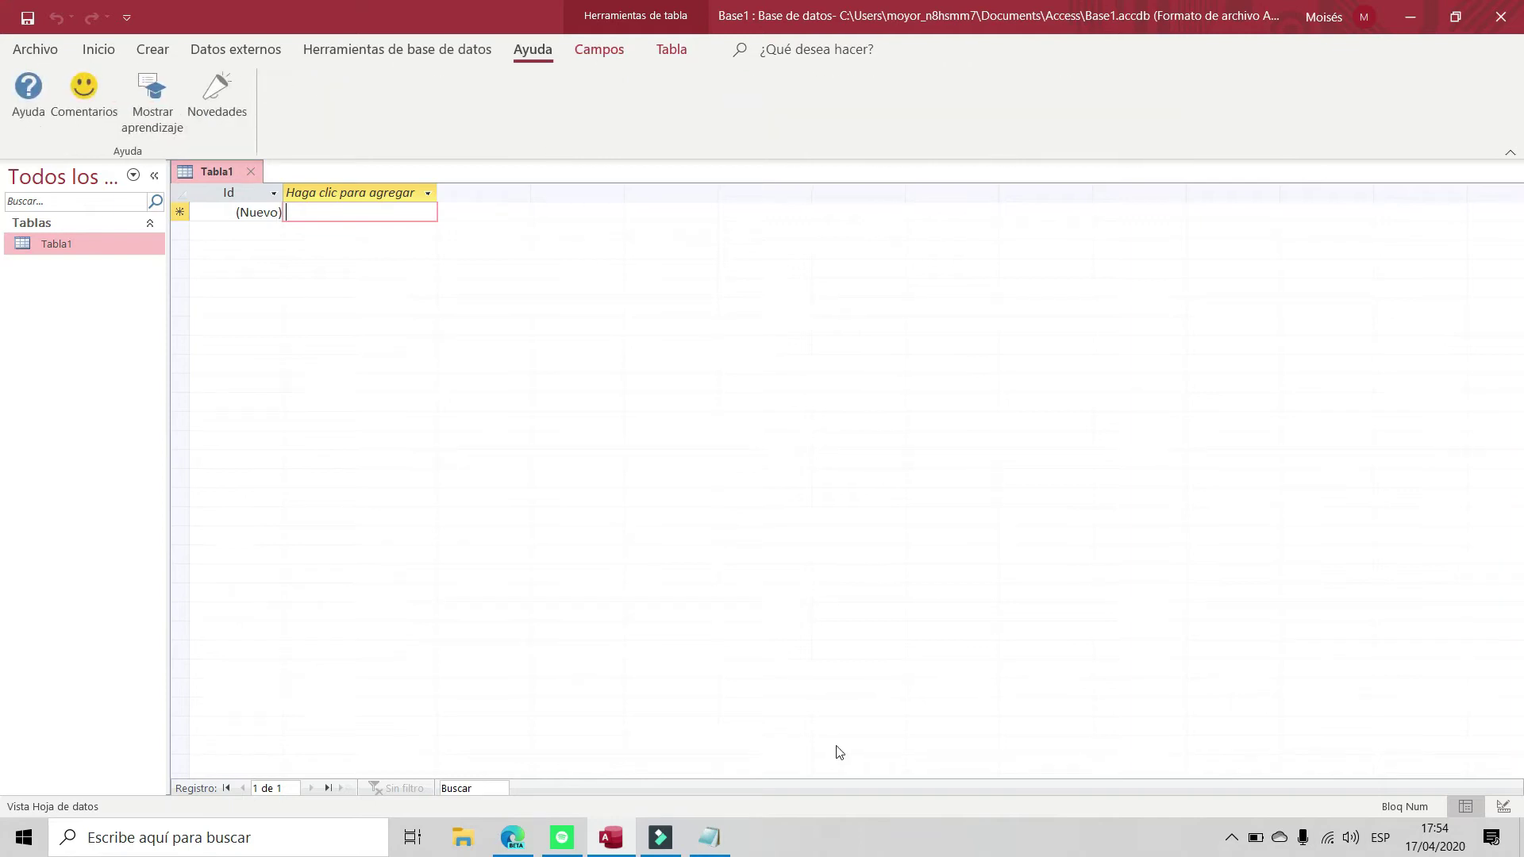
{"action": "left_click", "coordinate": [89, 51]}
{"action": "left_click", "coordinate": [28, 129]}
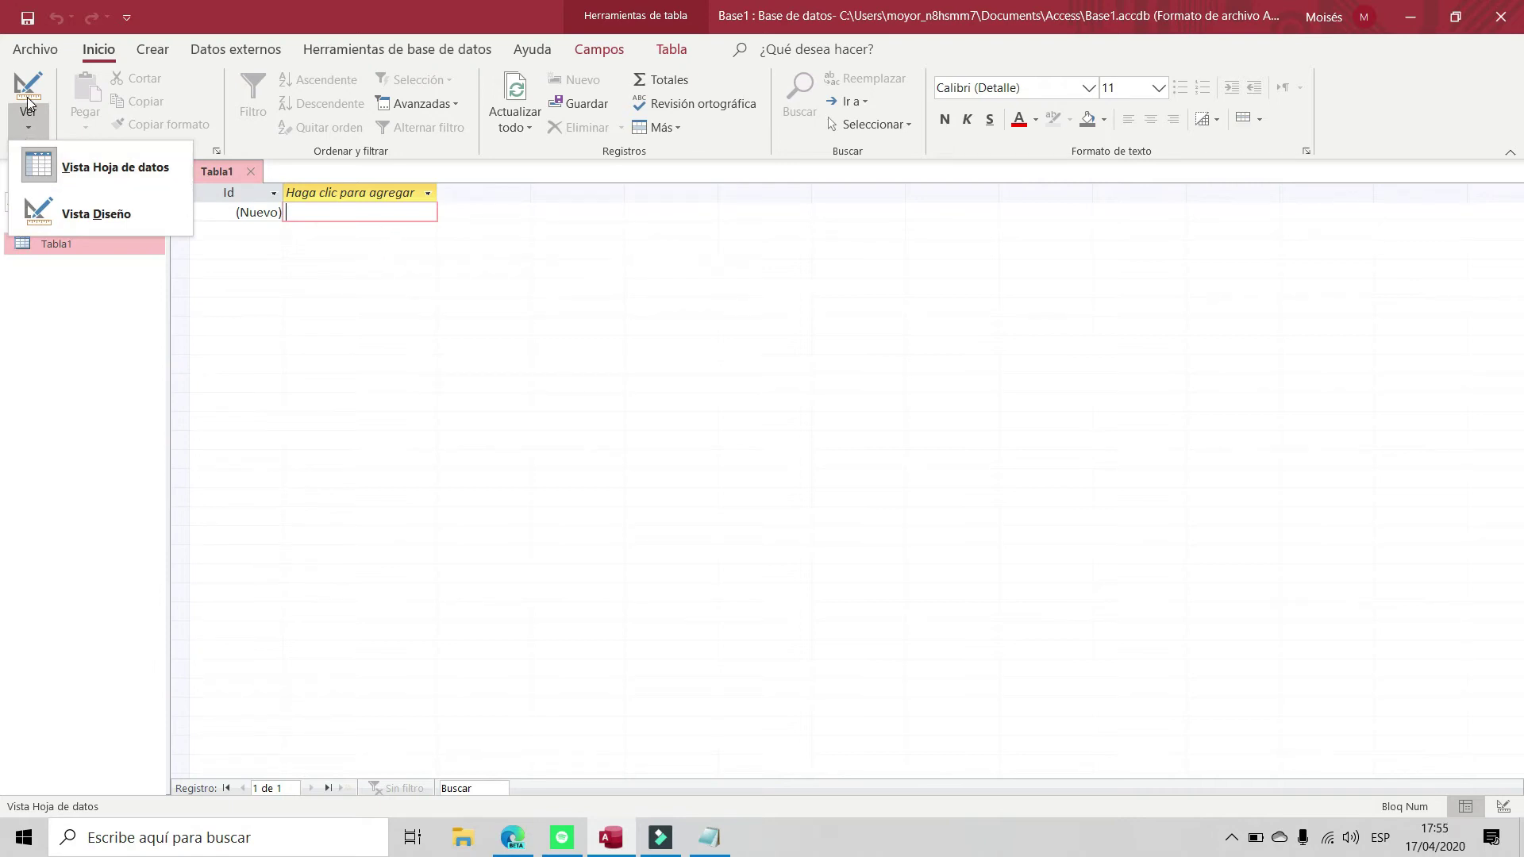
{"action": "left_click", "coordinate": [95, 214]}
{"action": "left_click", "coordinate": [852, 248]}
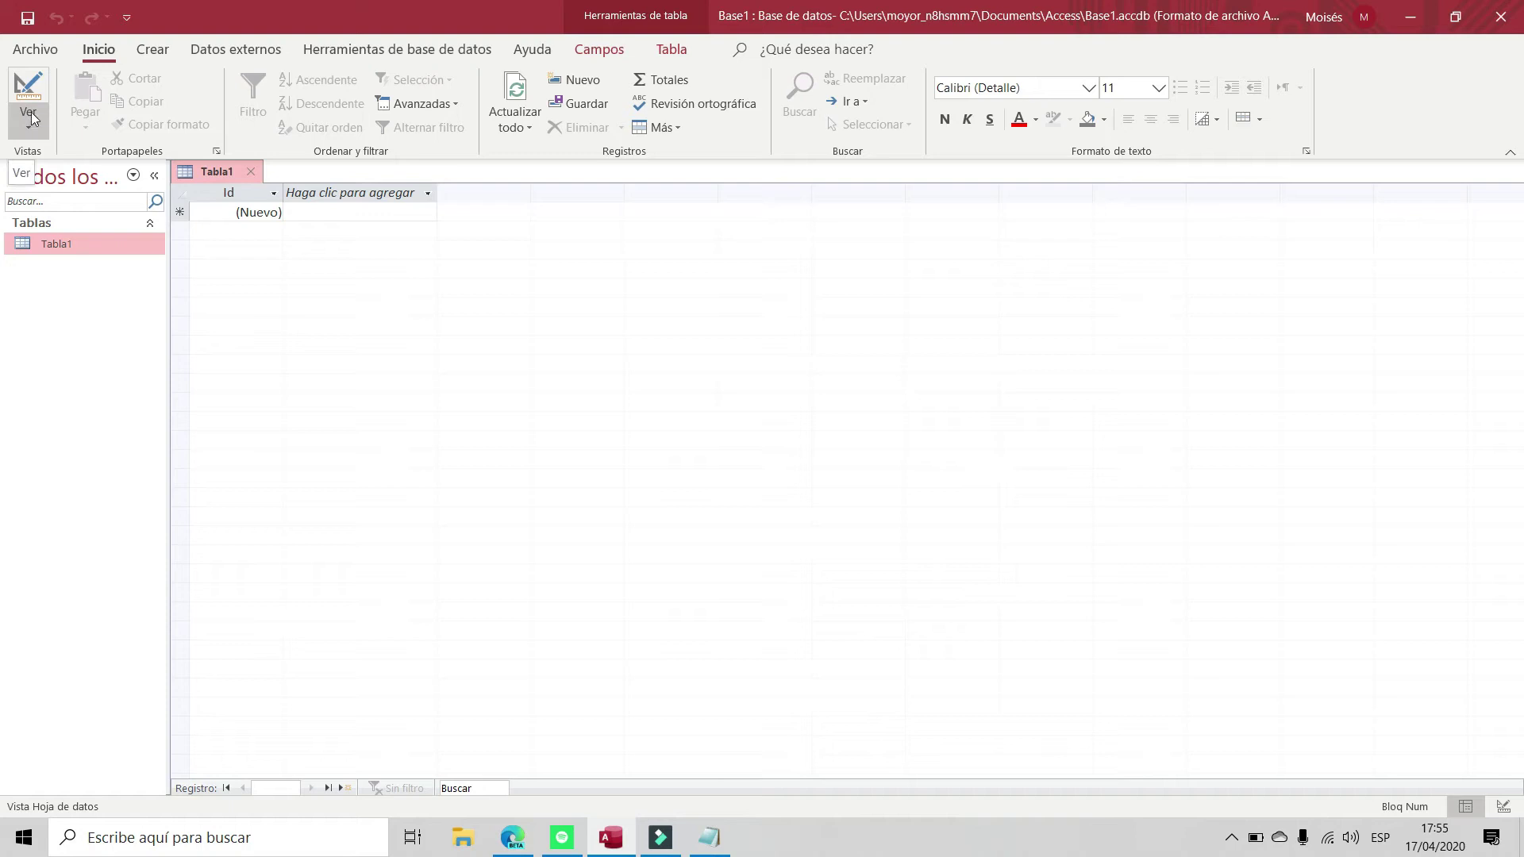
{"action": "left_click", "coordinate": [30, 120]}
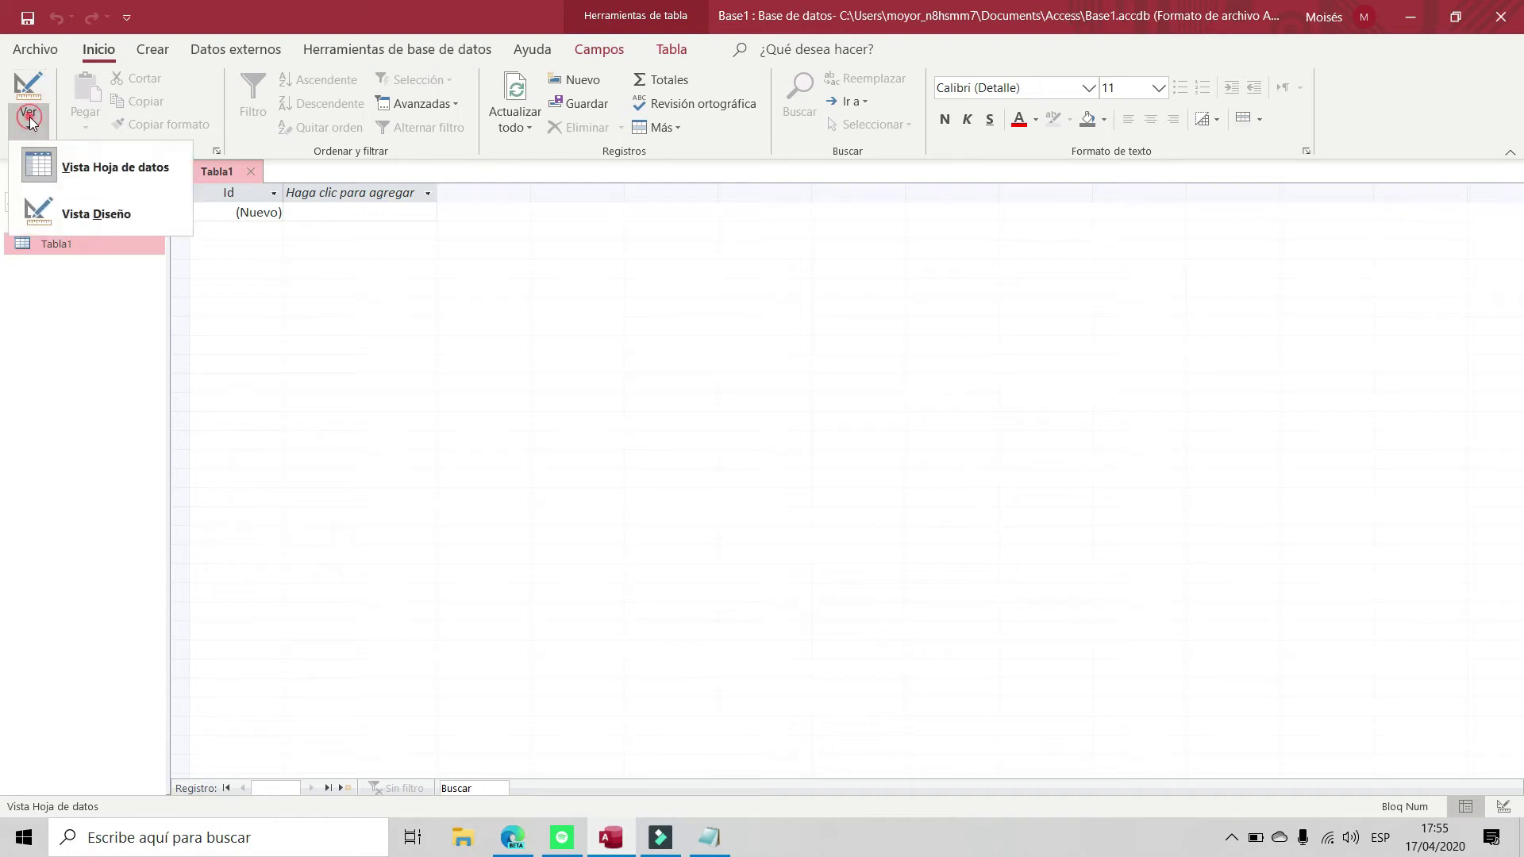
{"action": "left_click", "coordinate": [55, 164]}
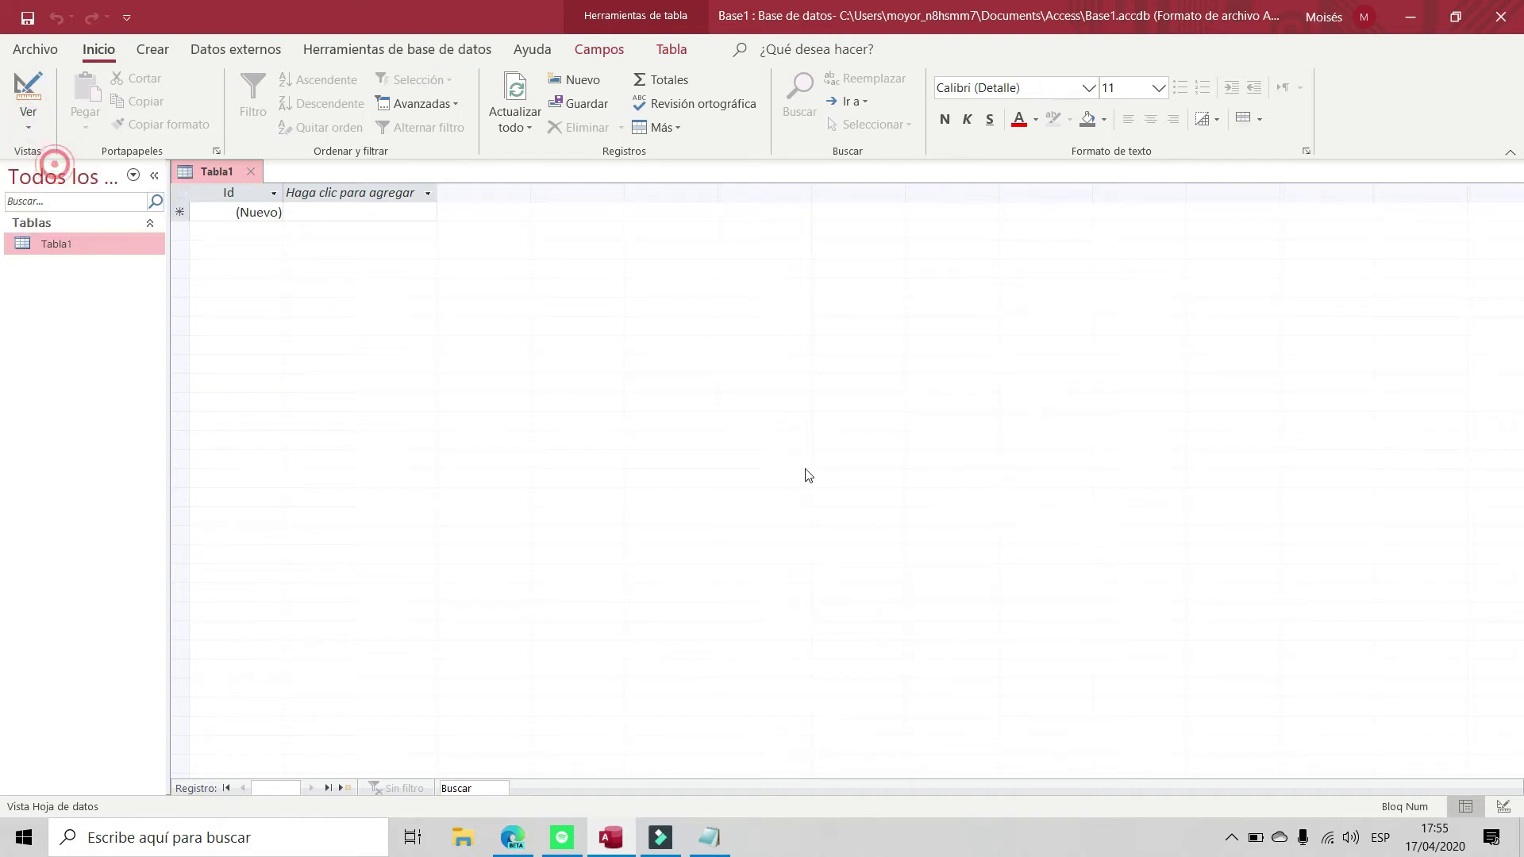
{"action": "left_click", "coordinate": [30, 120]}
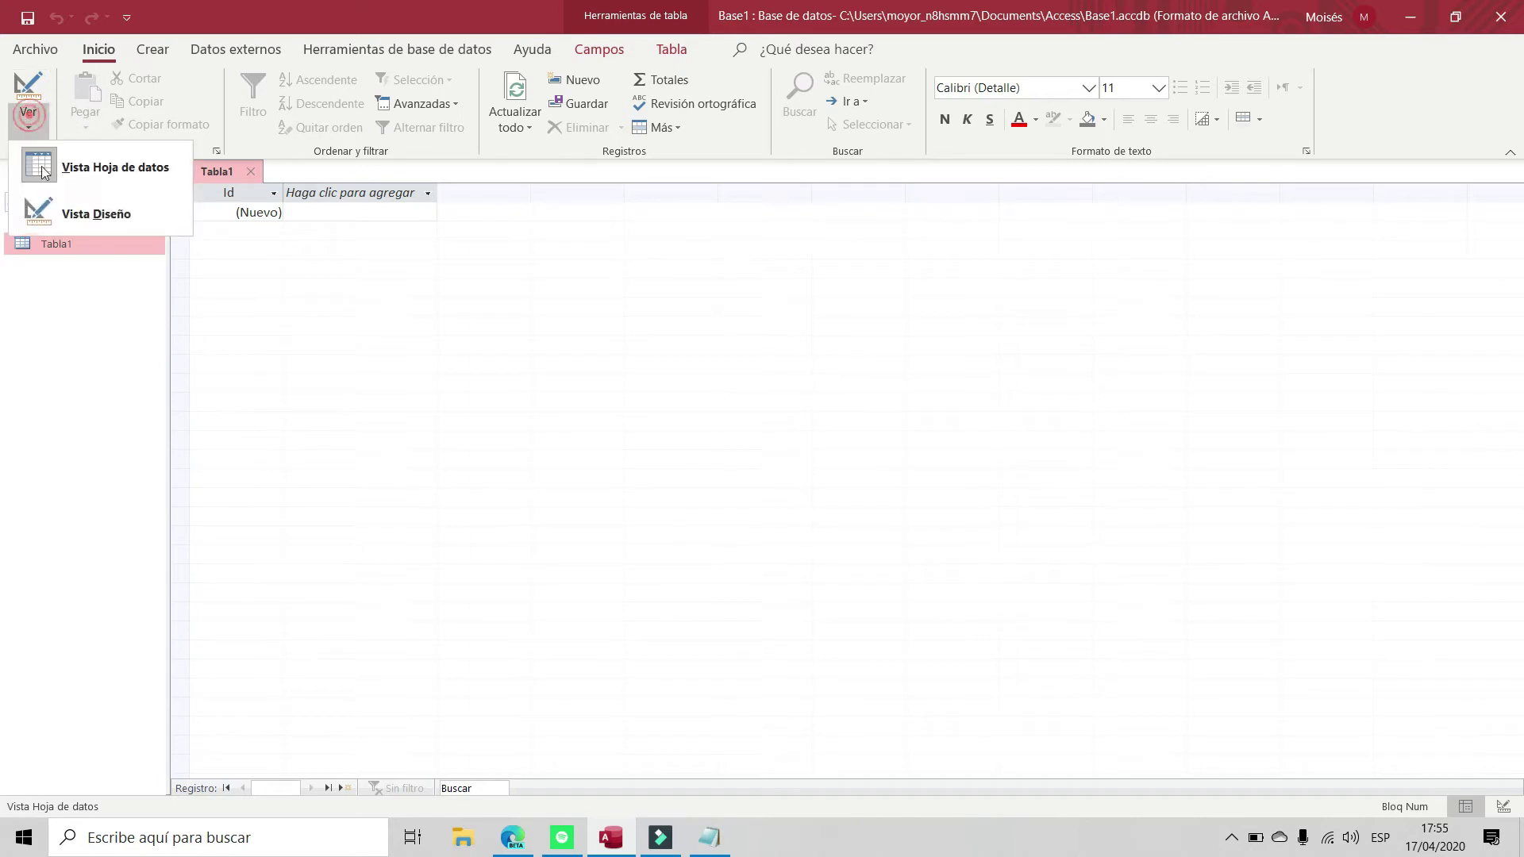
{"action": "left_click", "coordinate": [56, 212]}
{"action": "left_click", "coordinate": [860, 242]}
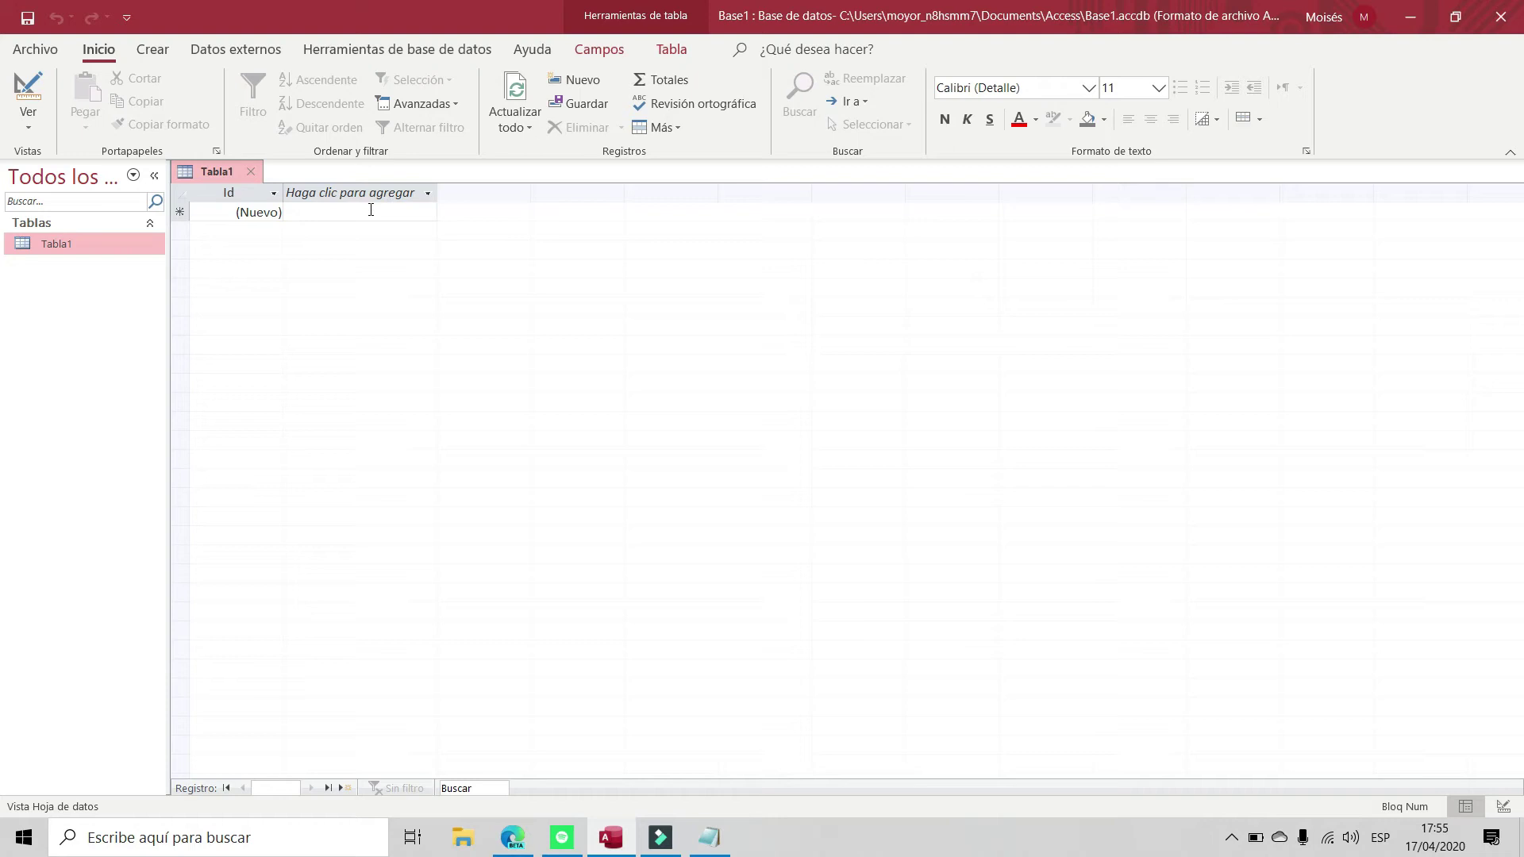
Widen the Id column slightly, then place the cursor below the Notepad notes
{"action": "left_click", "coordinate": [245, 193]}
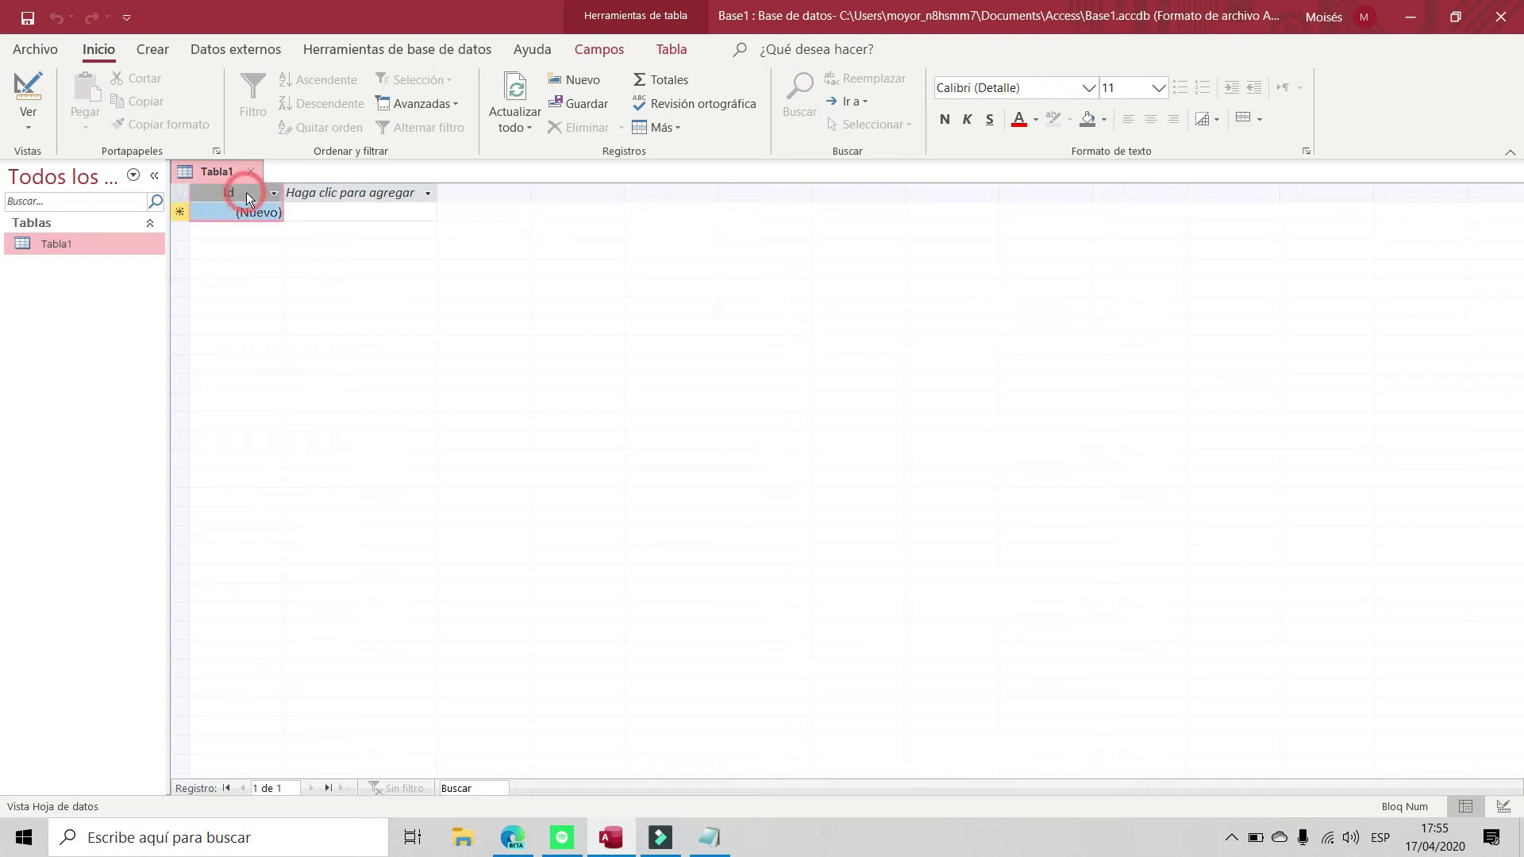
{"action": "left_click_drag", "start_coordinate": [274, 194], "coordinate": [276, 194]}
{"action": "left_click", "coordinate": [717, 854]}
{"action": "left_click", "coordinate": [277, 542]}
Type the heading 'UNA TABLA TIENE UN CAMPO ID' with the bullet '- Un identificador unico'
{"action": "key", "text": "Return"}
{"action": "key", "text": "Return"}
{"action": "key", "text": "BackSpace"}
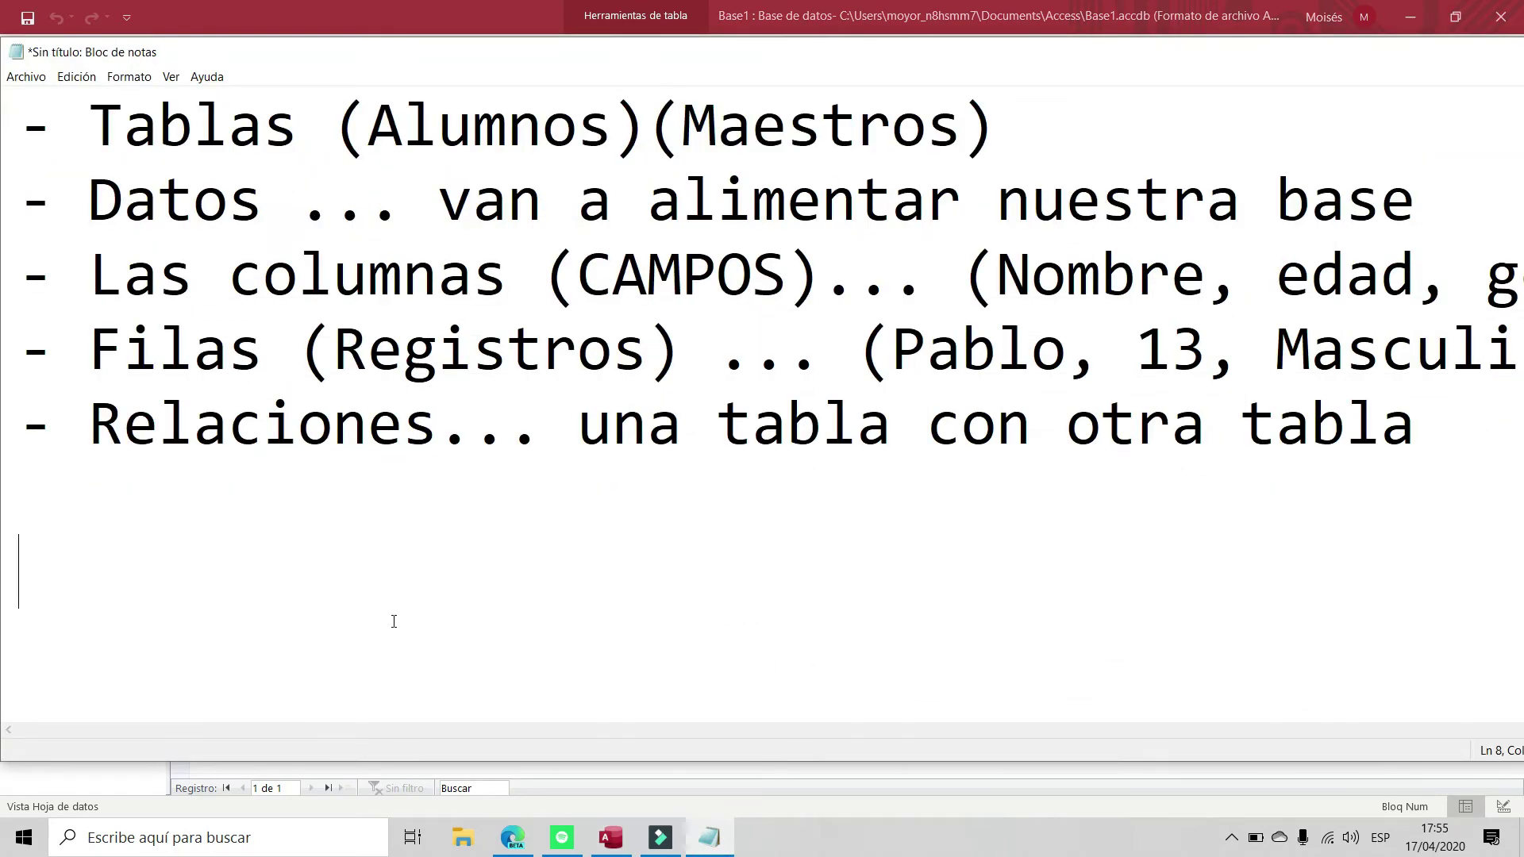
{"action": "type", "text": "UNA TABL"}
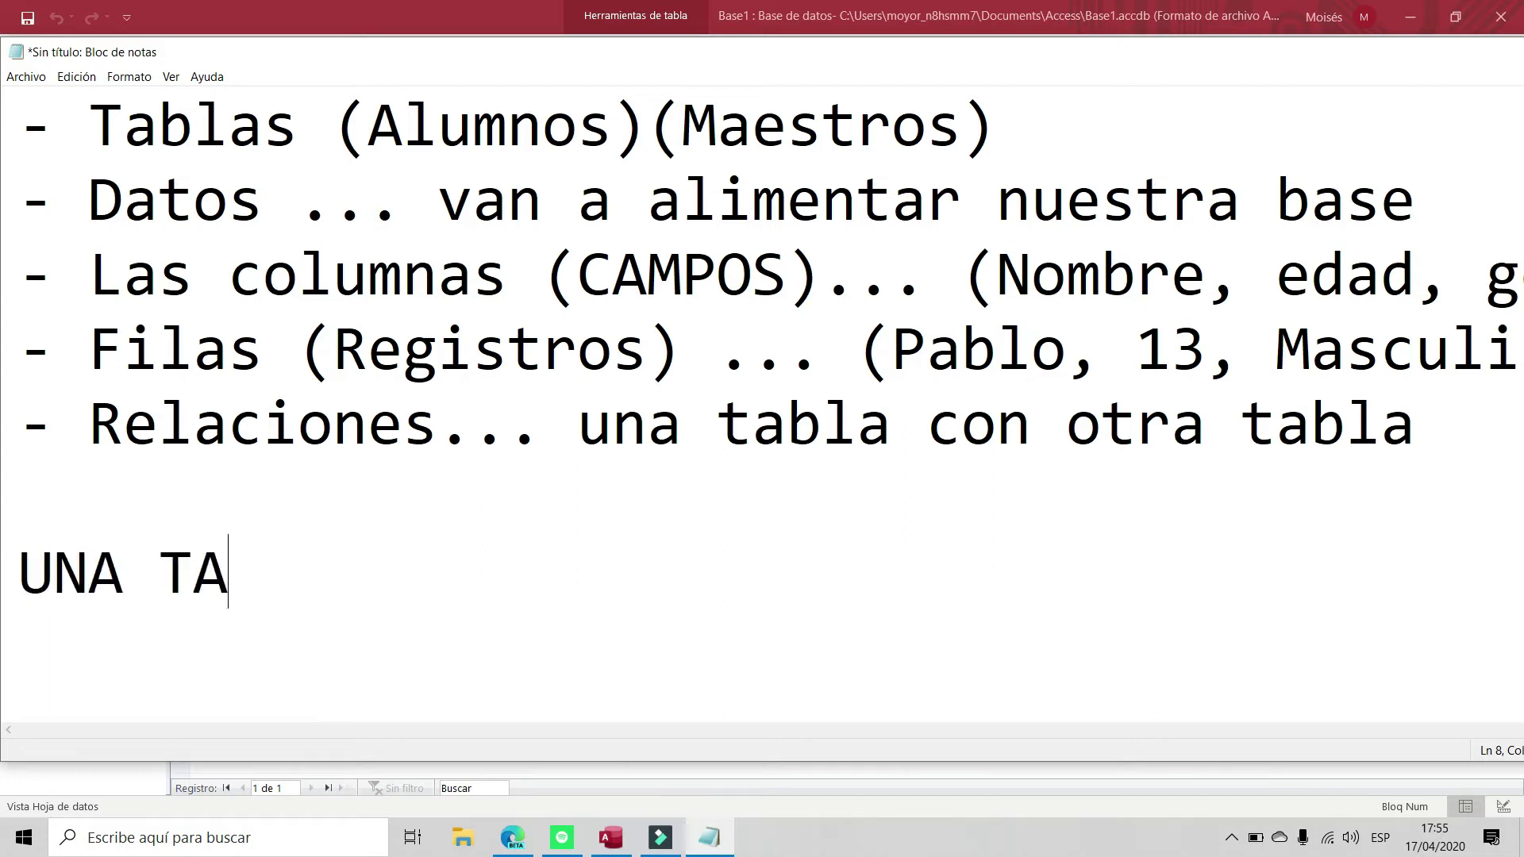
{"action": "key", "text": "BackSpace"}
{"action": "type", "text": "BLA TIENE"}
{"action": "key", "text": "BackSpace"}
{"action": "type", "text": "E UN CAMPO"}
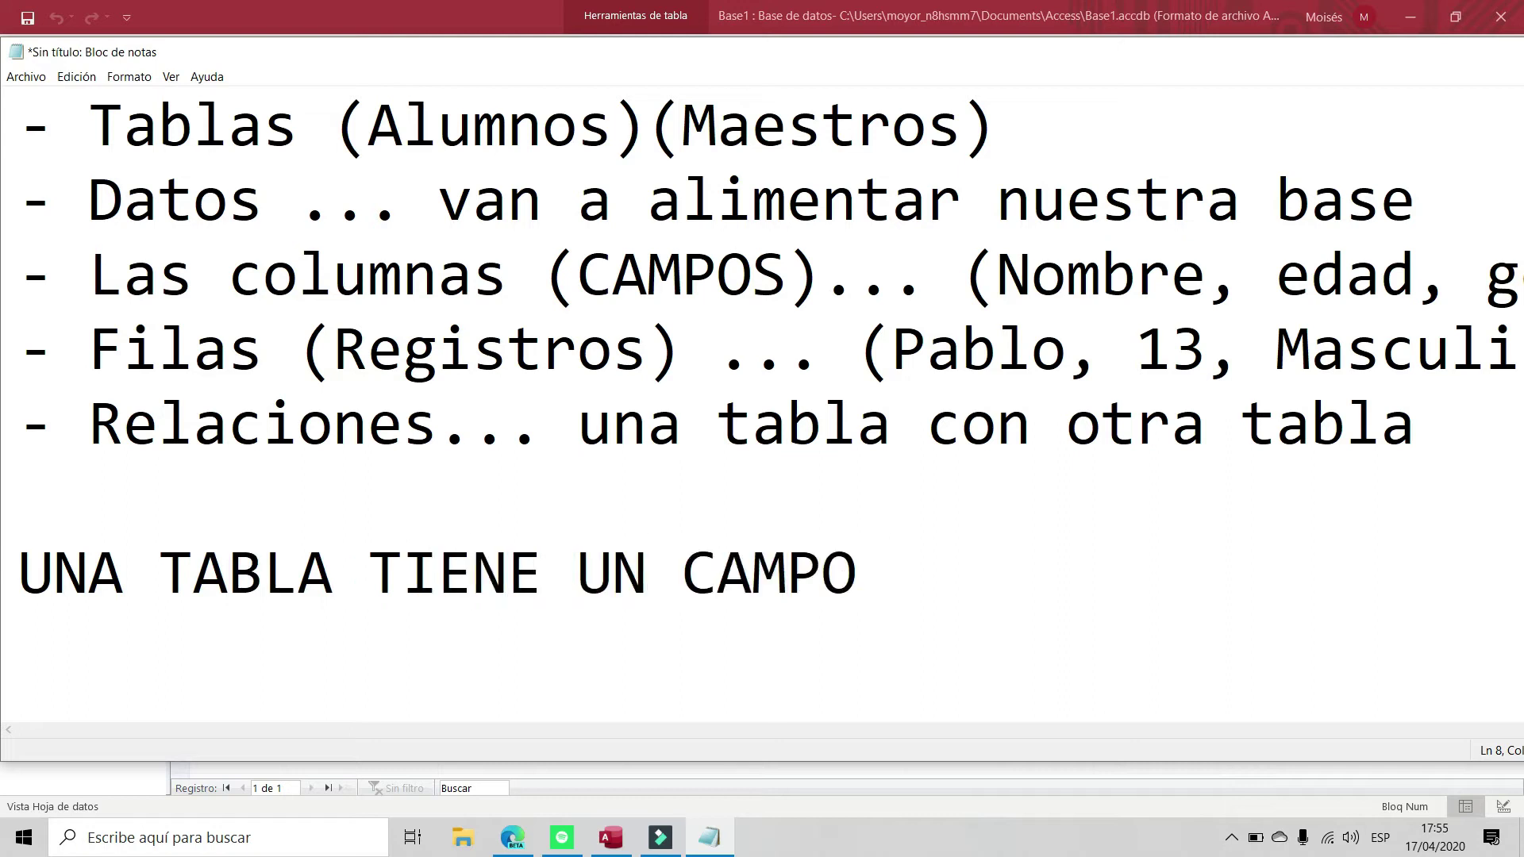
{"action": "type", "text": " ID"}
{"action": "key", "text": "Return"}
{"action": "type", "text": "- Un id"}
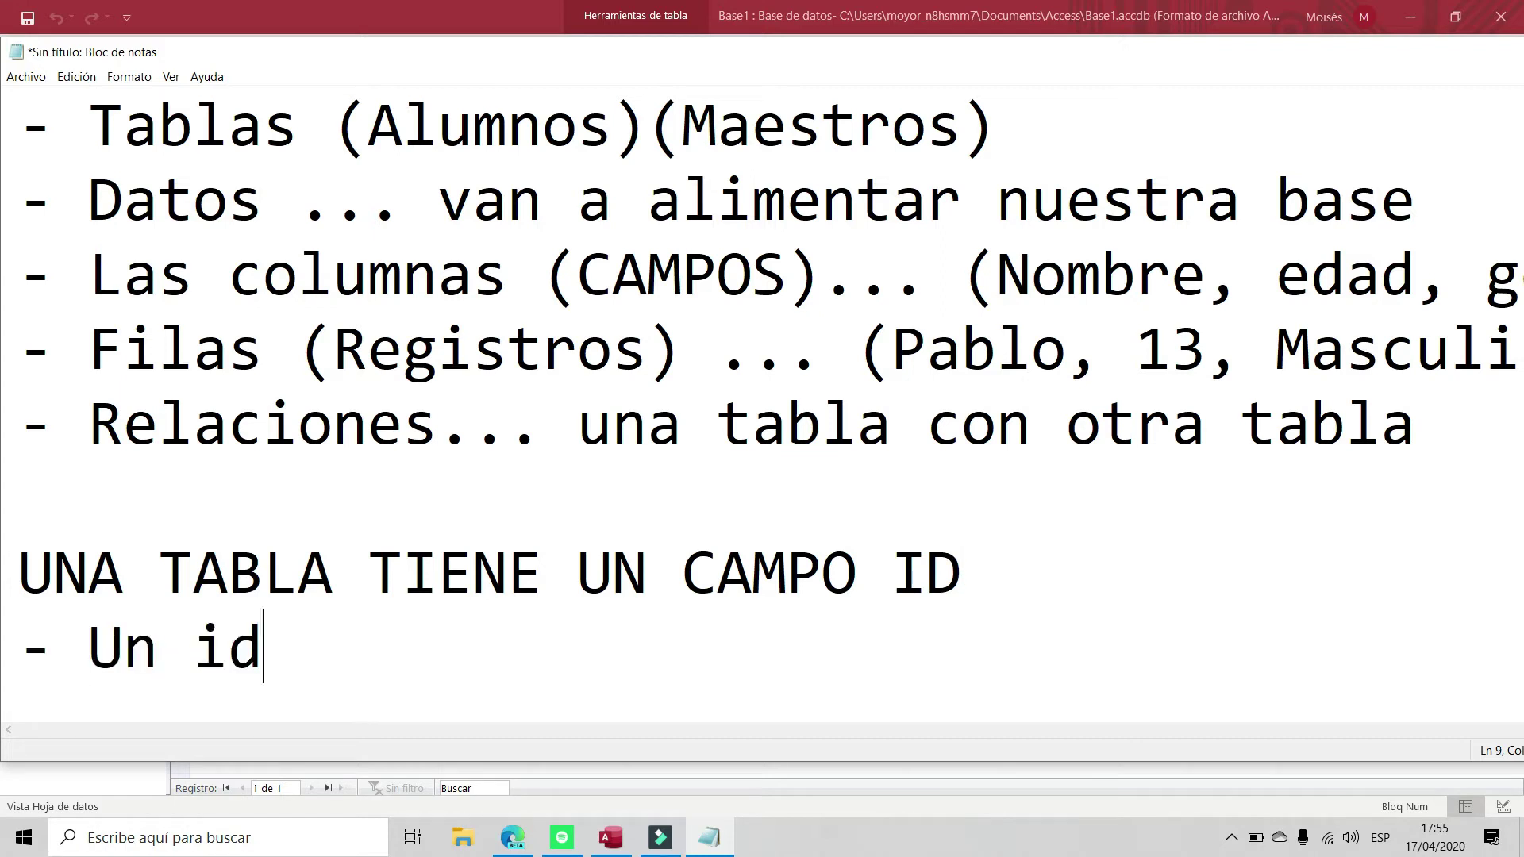
{"action": "type", "text": "entificador unico"}
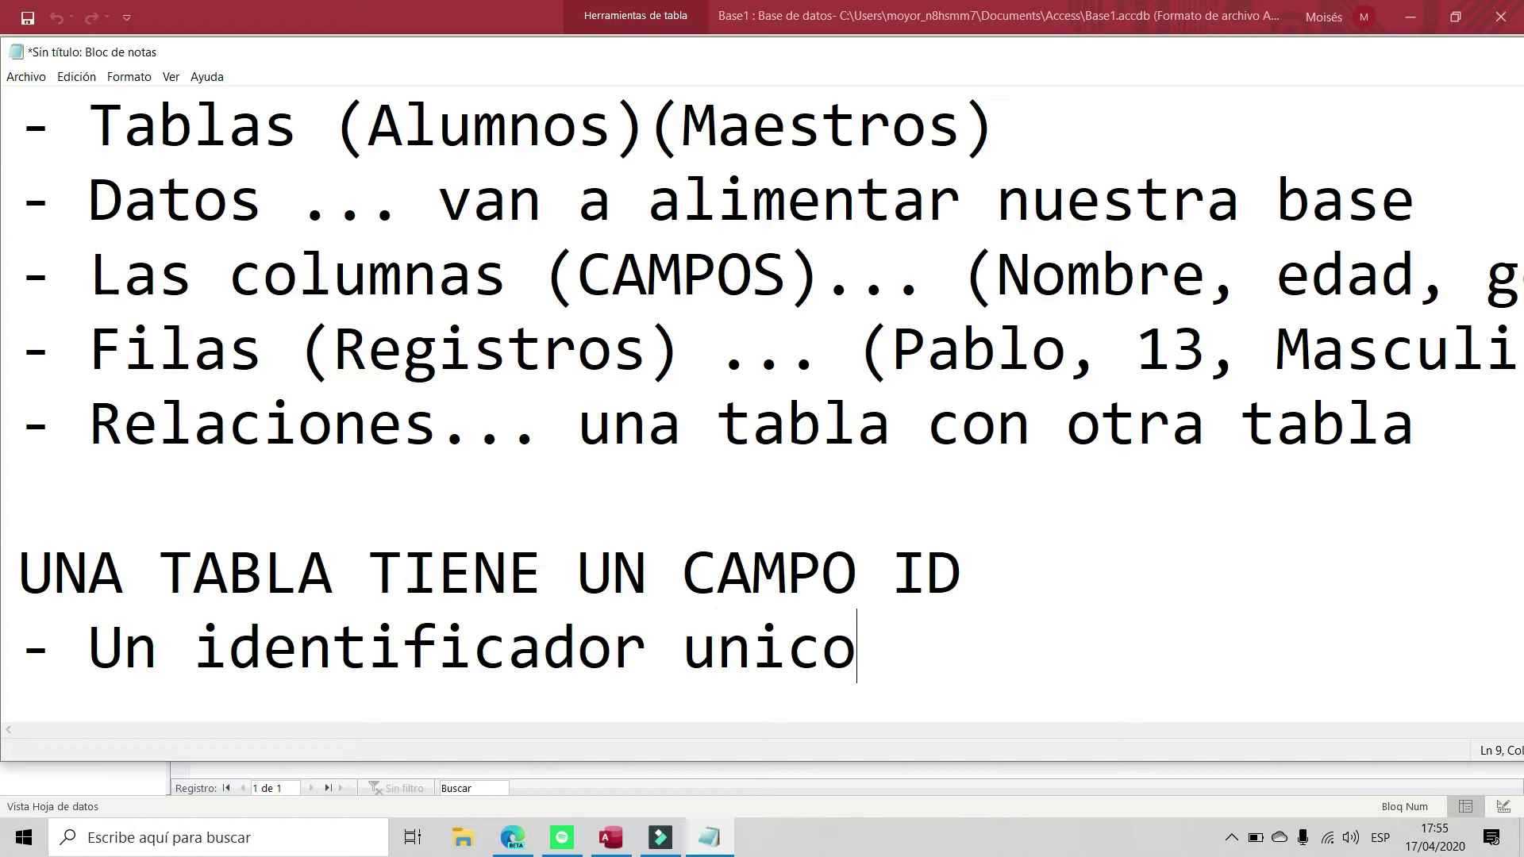
Add the second bullet '- un llave primaria.' to the notes
{"action": "key", "text": "Return"}
{"action": "type", "text": "-"}
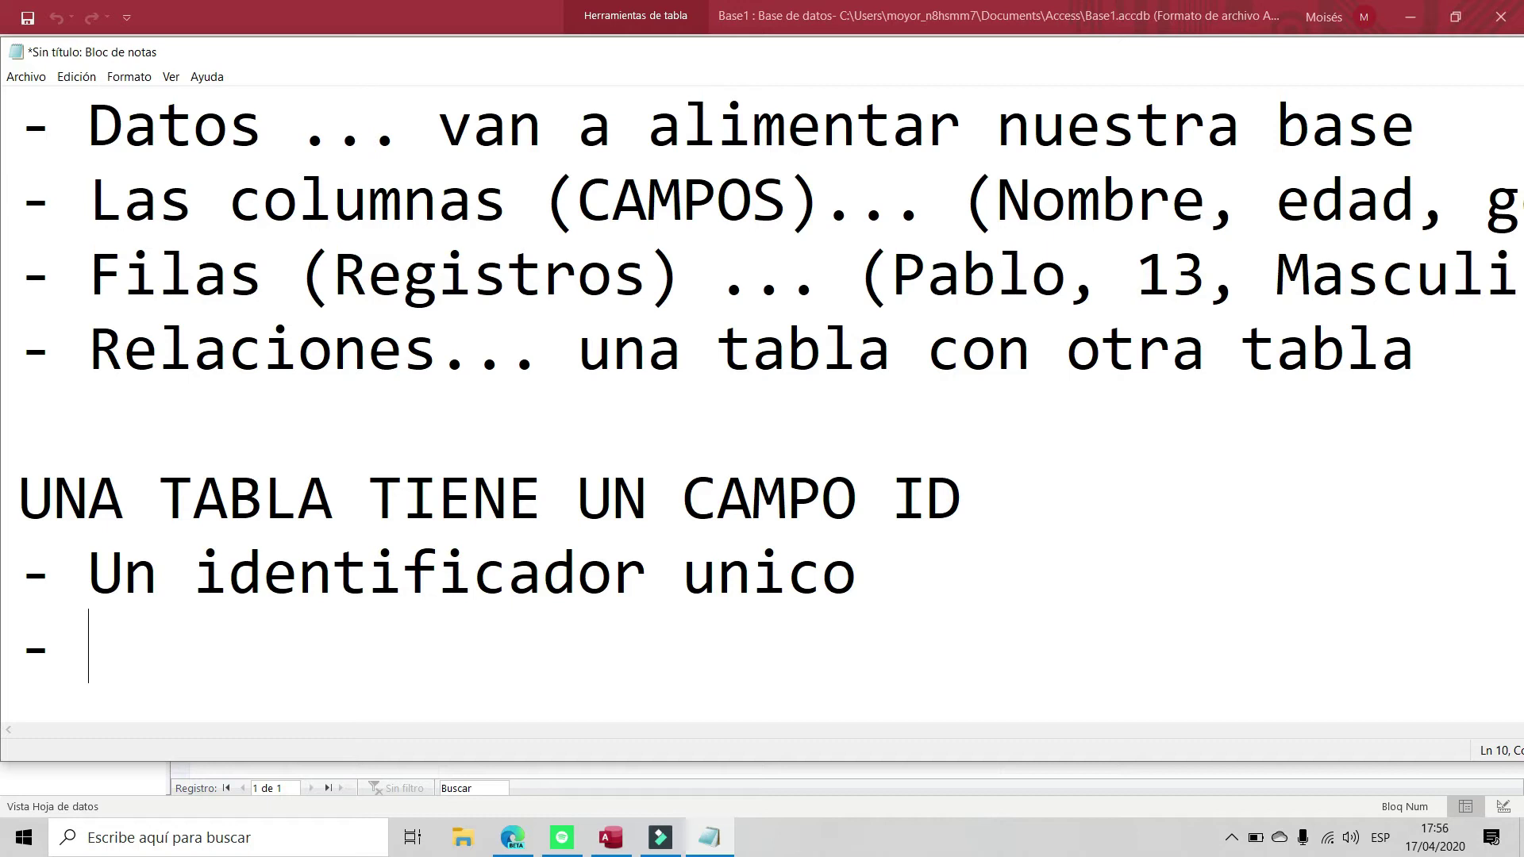
{"action": "type", "text": "f"}
{"action": "key", "text": "BackSpace"}
{"action": "left_click", "coordinate": [1411, 8]}
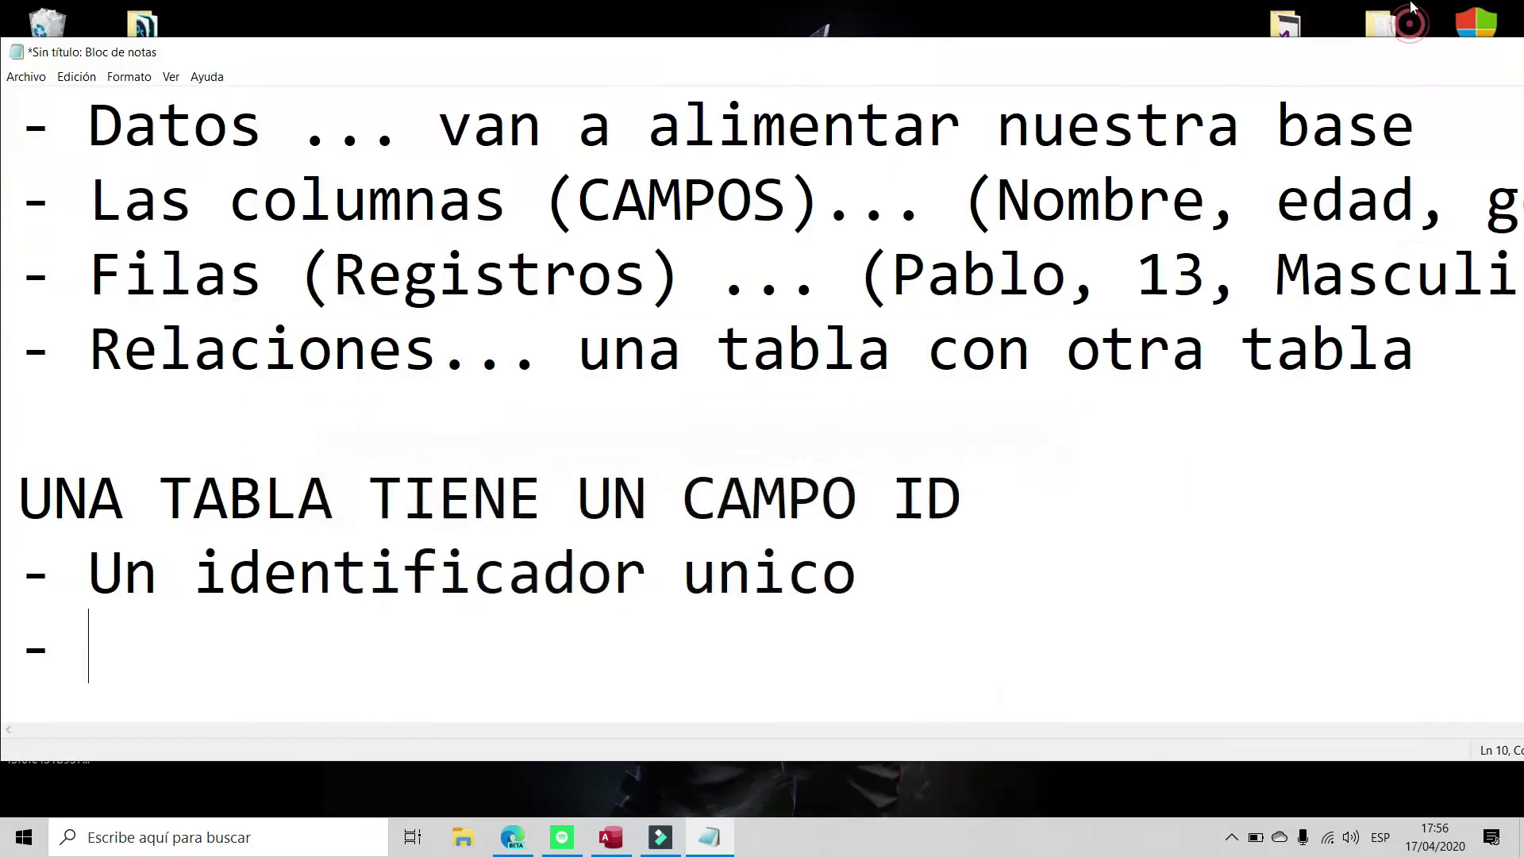
{"action": "left_click", "coordinate": [611, 840]}
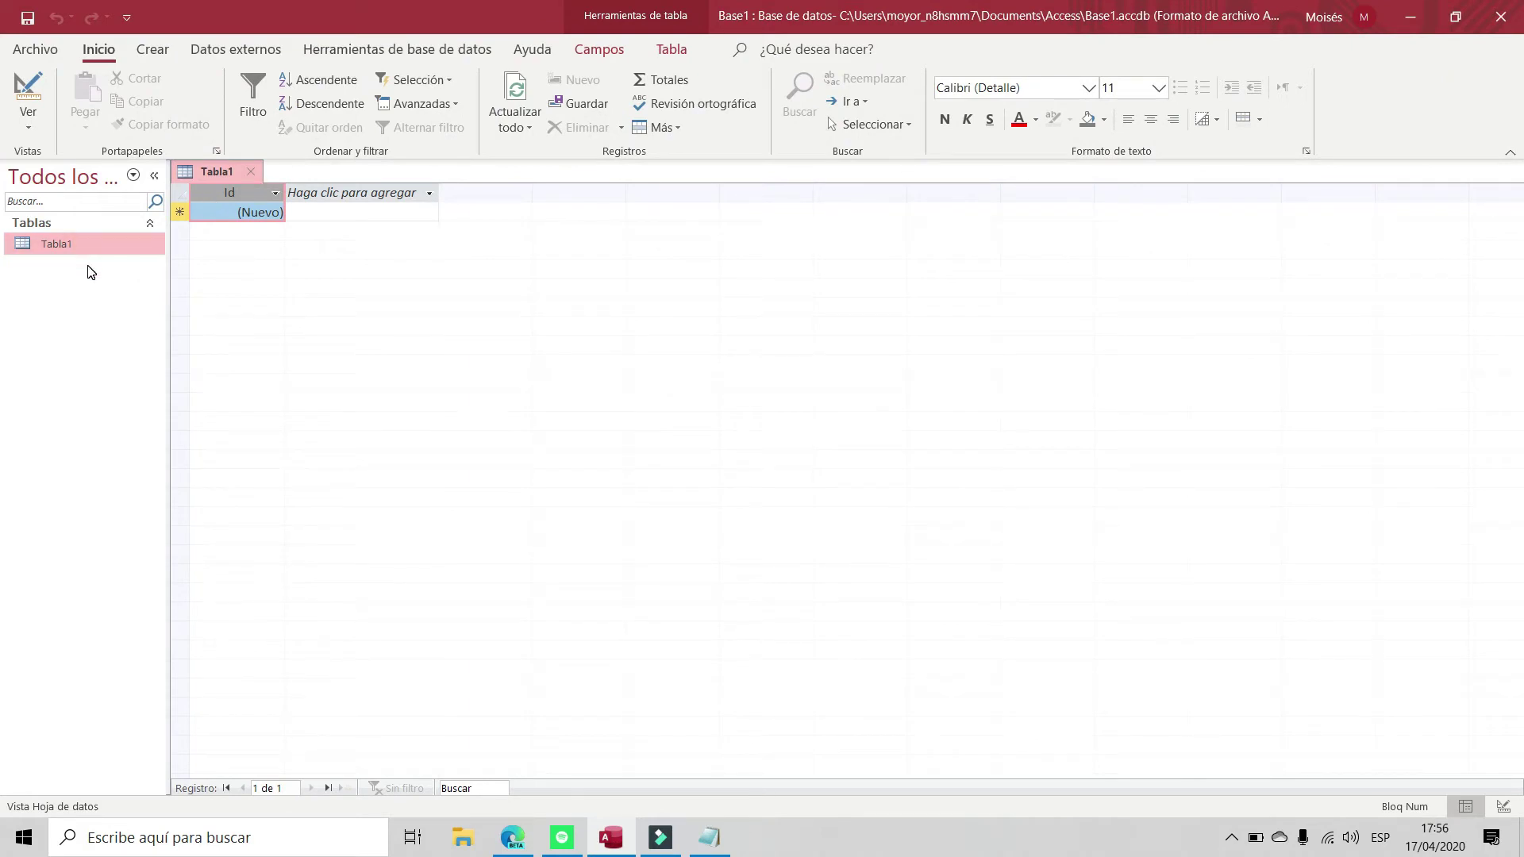
{"action": "left_click", "coordinate": [709, 837]}
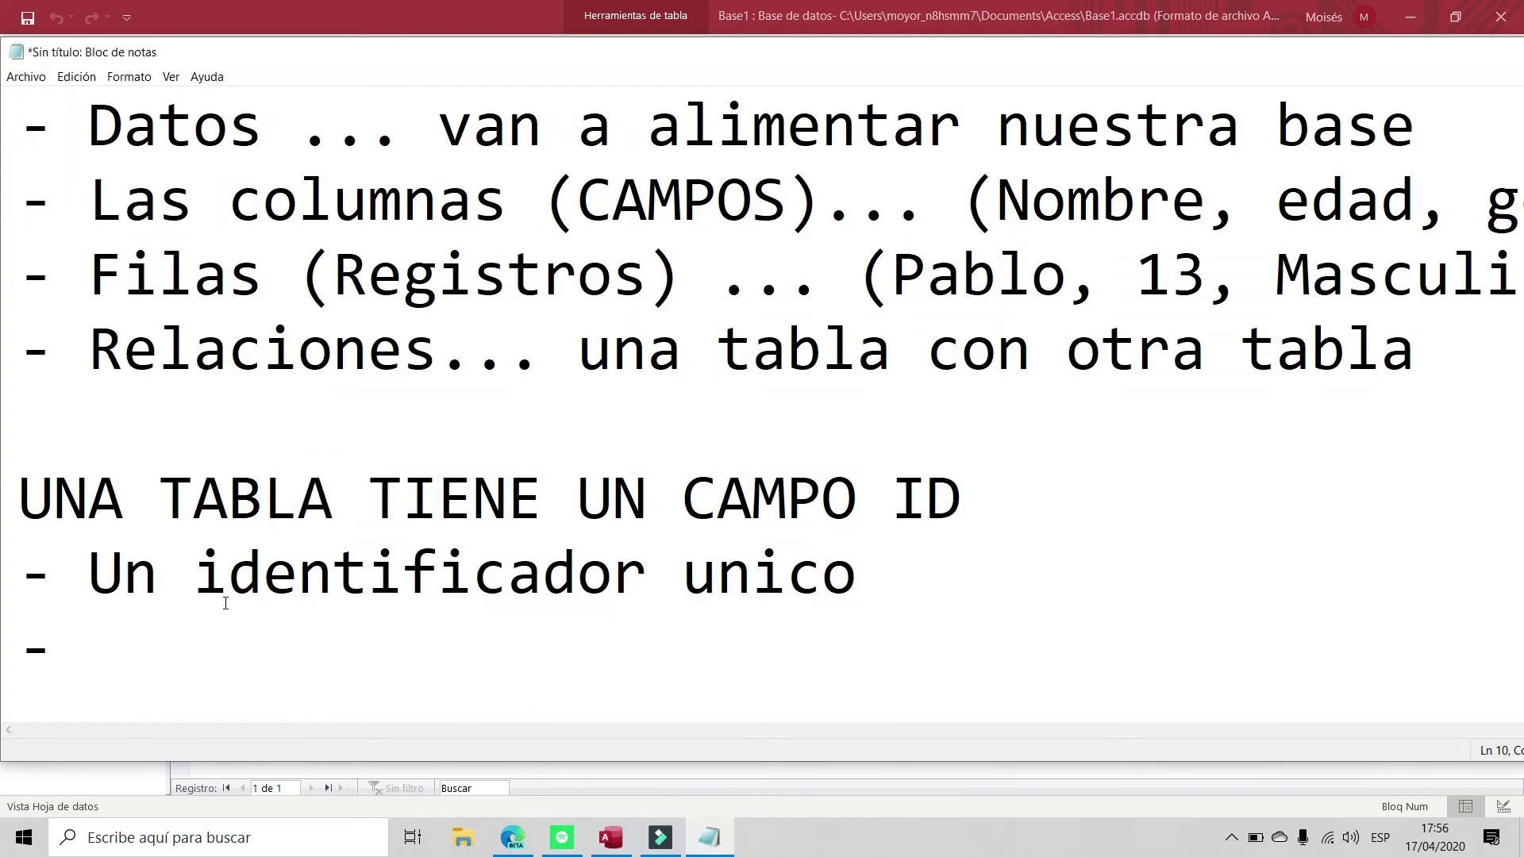
{"action": "type", "text": "un lla"}
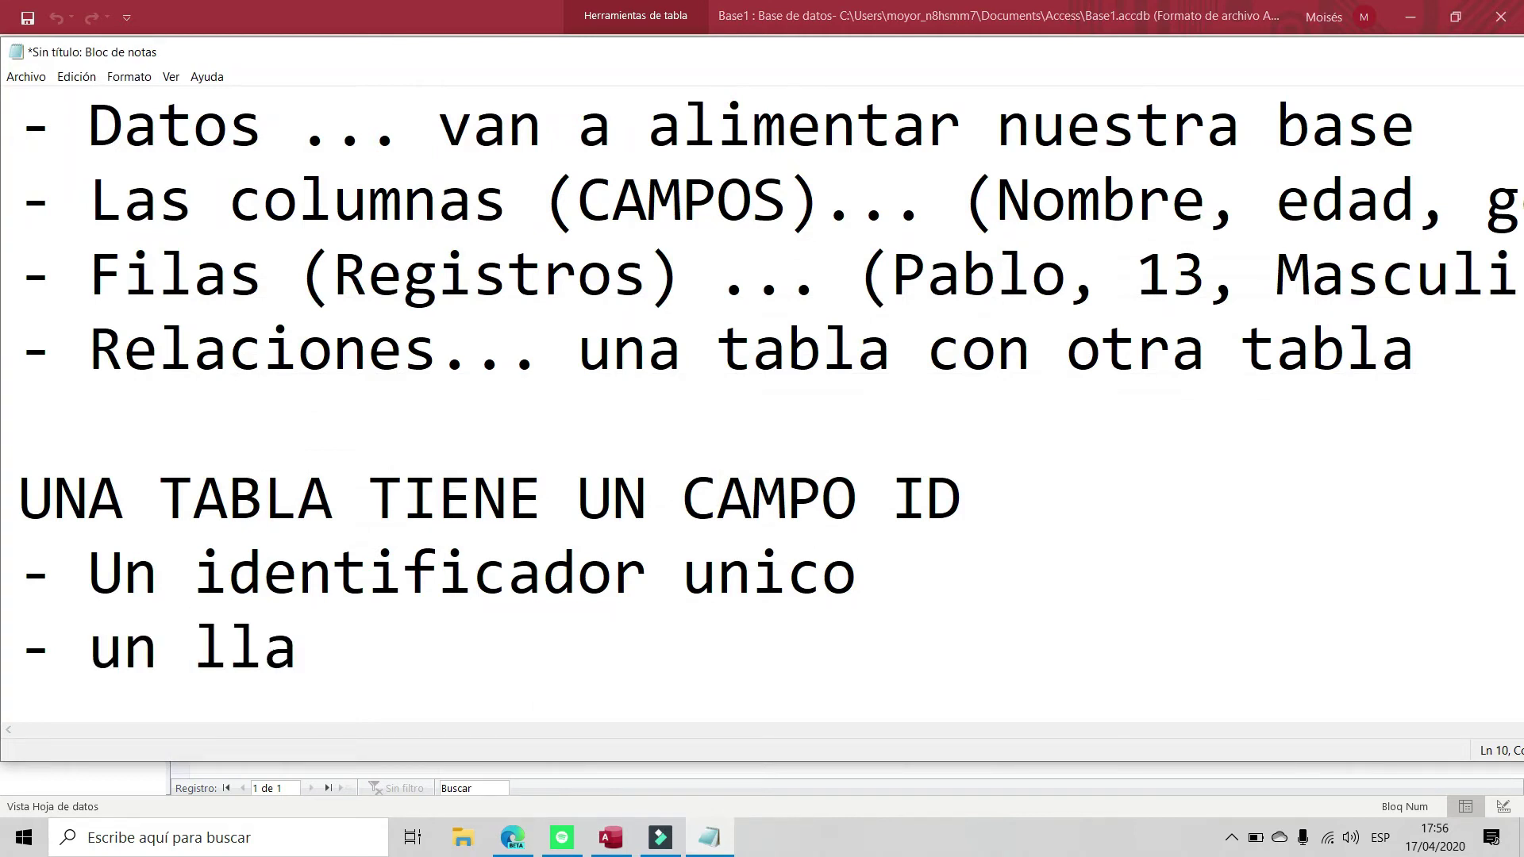
{"action": "type", "text": "ve primaria."}
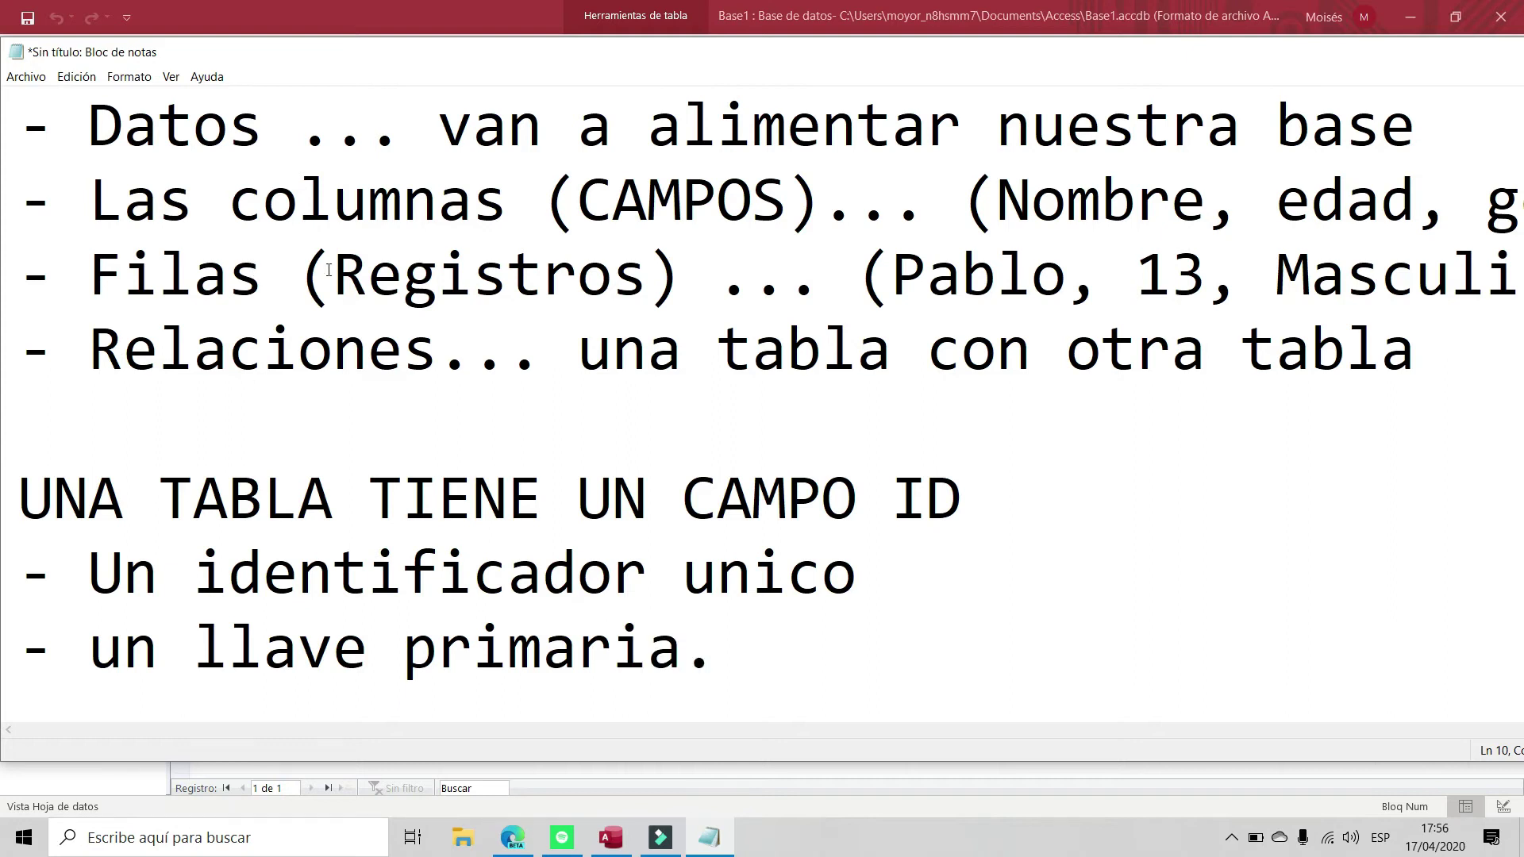
{"action": "left_click", "coordinate": [332, 7]}
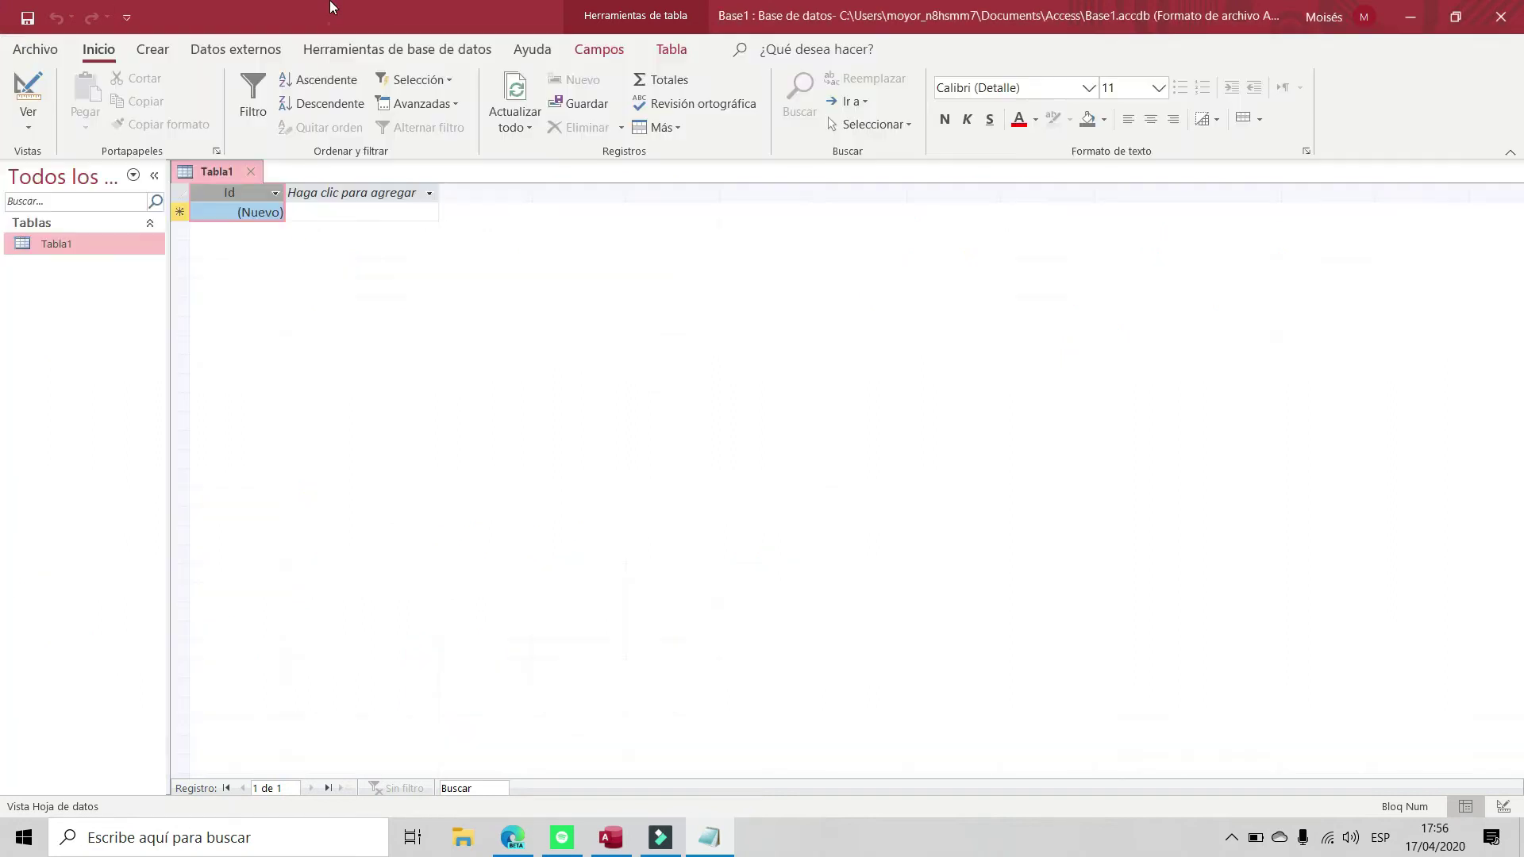
Open, close and reopen the new column's data type list to review field types
{"action": "left_click", "coordinate": [351, 190]}
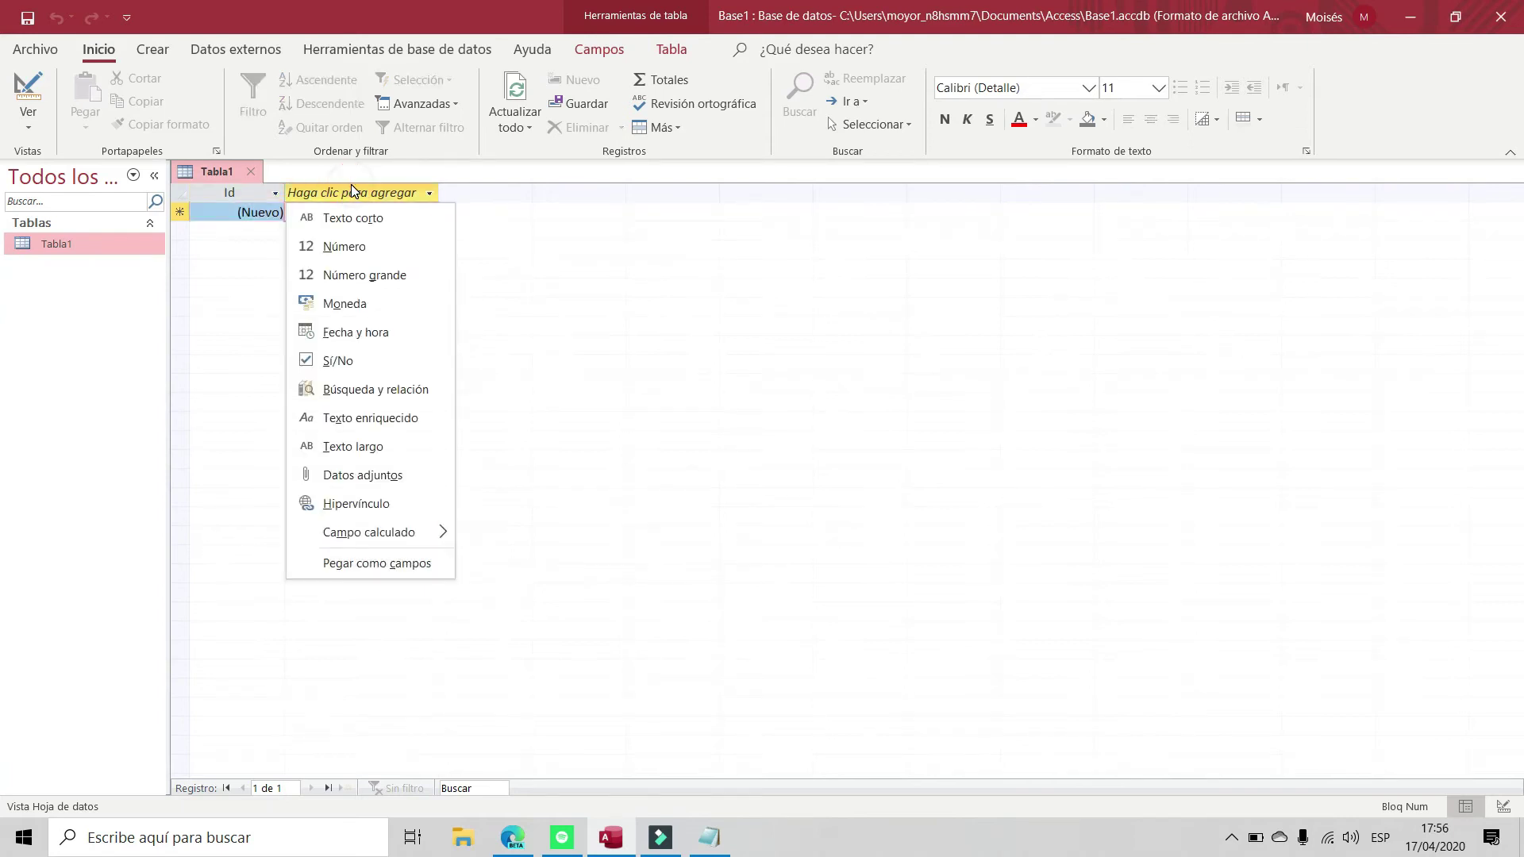
{"action": "left_click", "coordinate": [115, 324]}
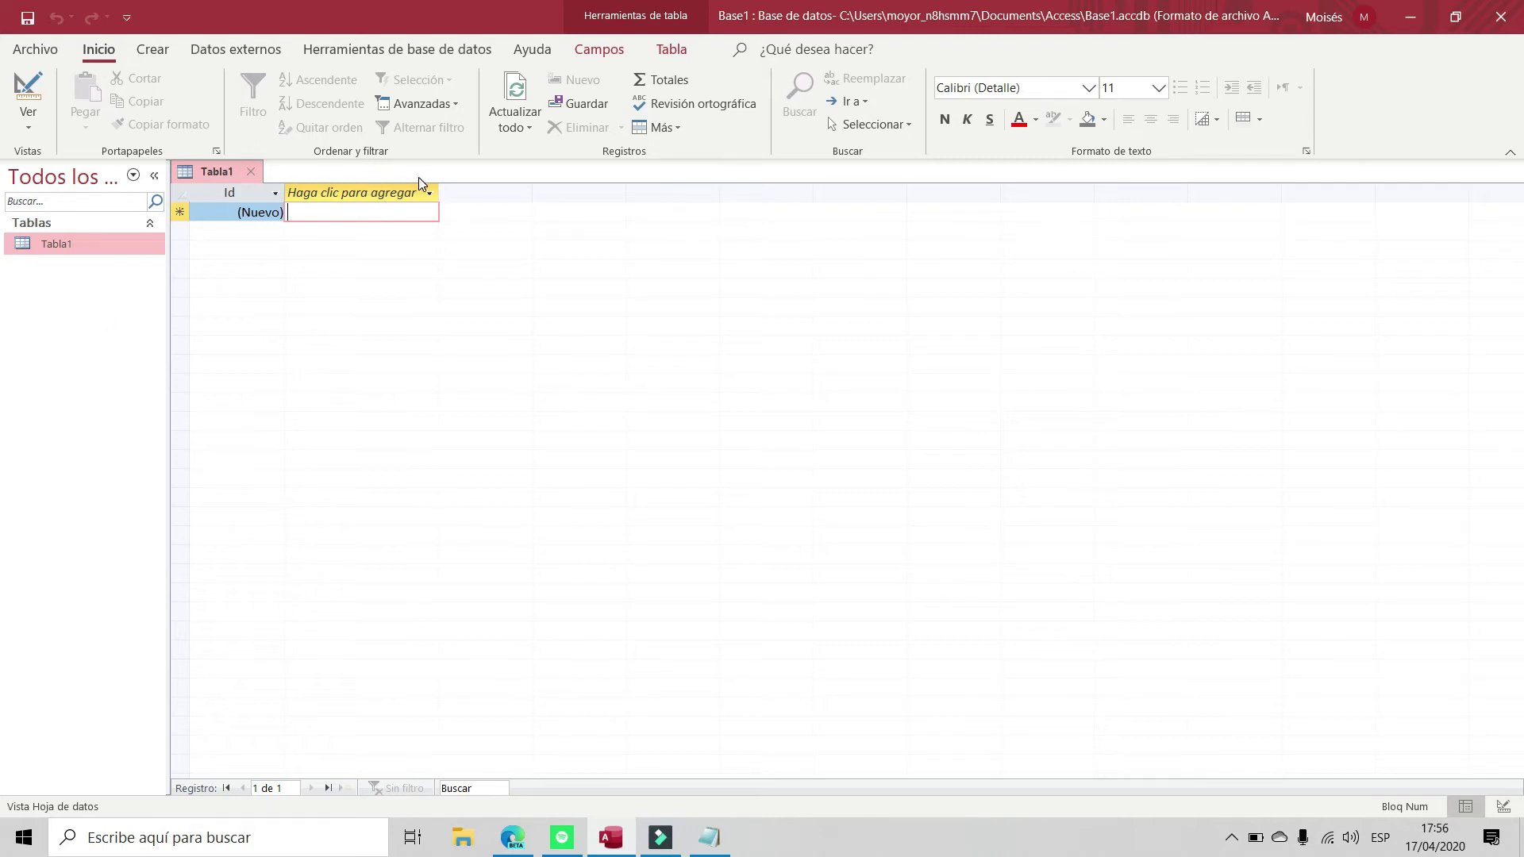
{"action": "left_click", "coordinate": [430, 194]}
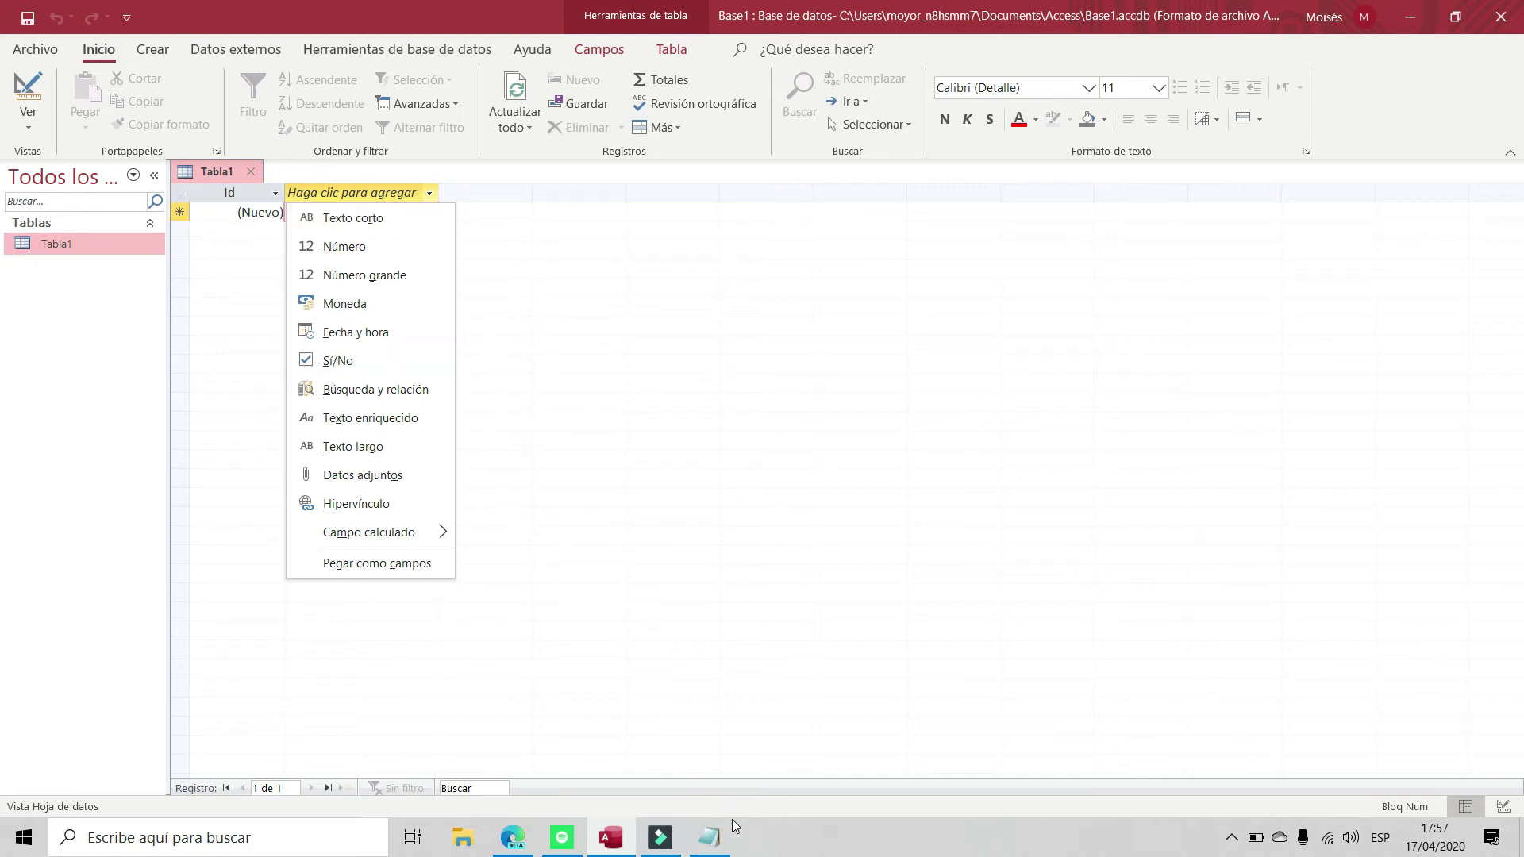
{"action": "left_click", "coordinate": [713, 835]}
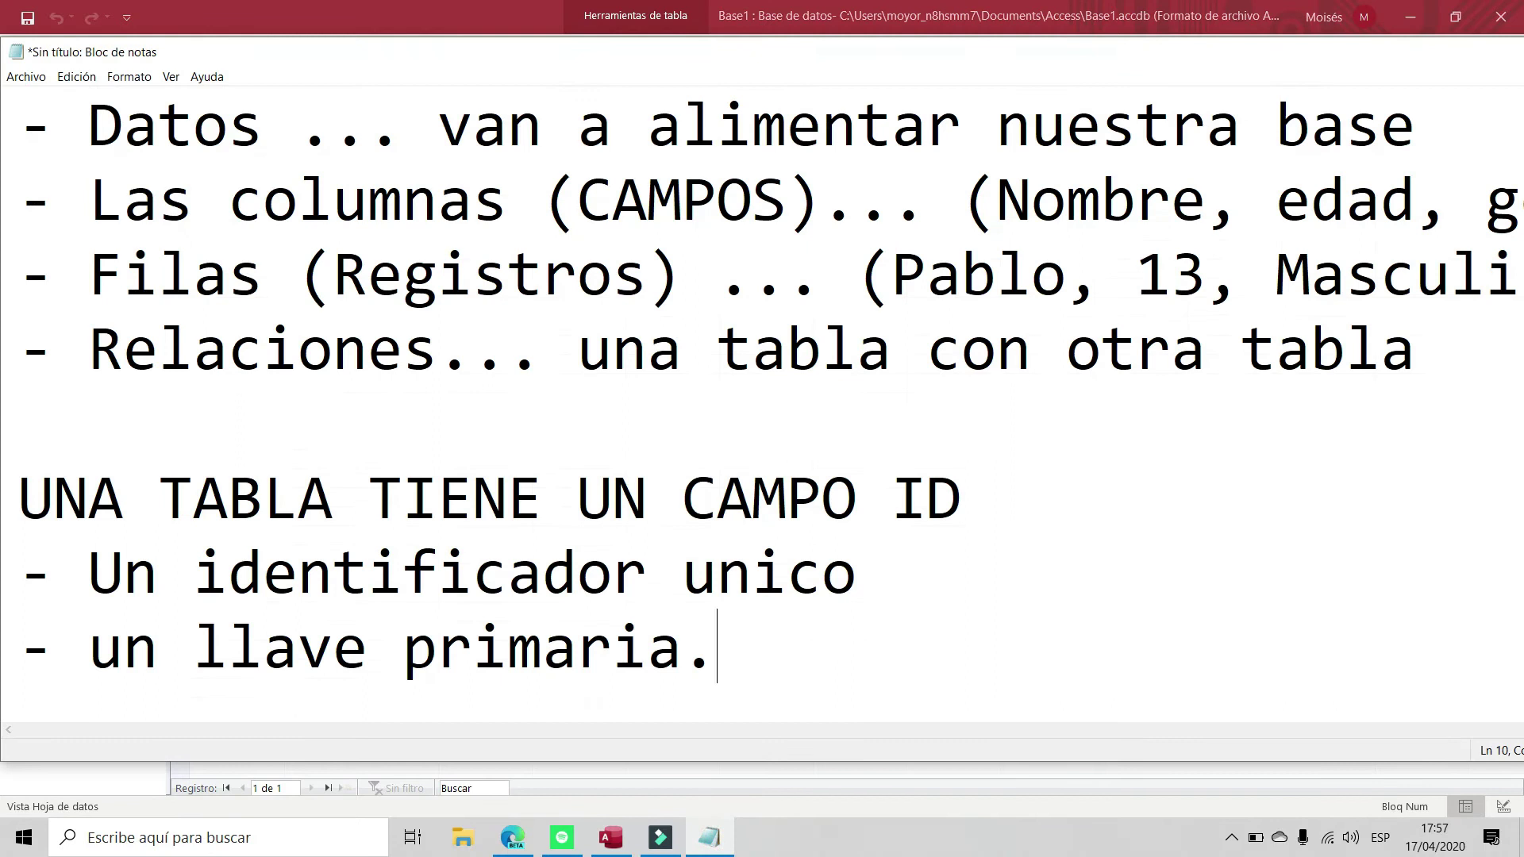
Add a 'Campo' line with the bullet '- Tipo de datos.' in Notepad, then return to Access
{"action": "key", "text": "Return"}
{"action": "key", "text": "Return"}
{"action": "type", "text": "C"}
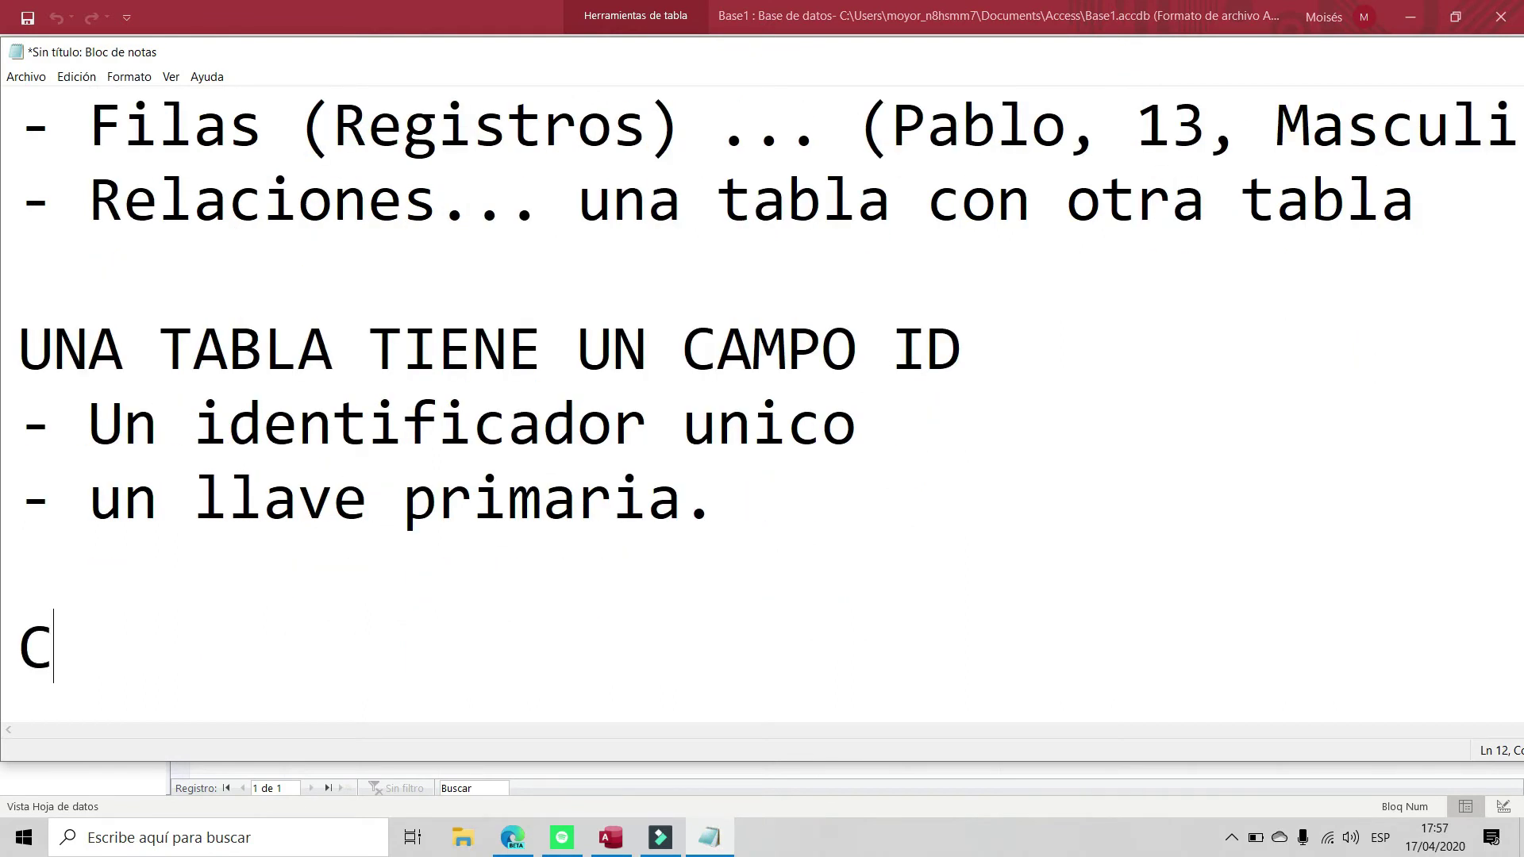
{"action": "type", "text": "ampo"}
{"action": "key", "text": "Return"}
{"action": "type", "text": "- Tipo de "}
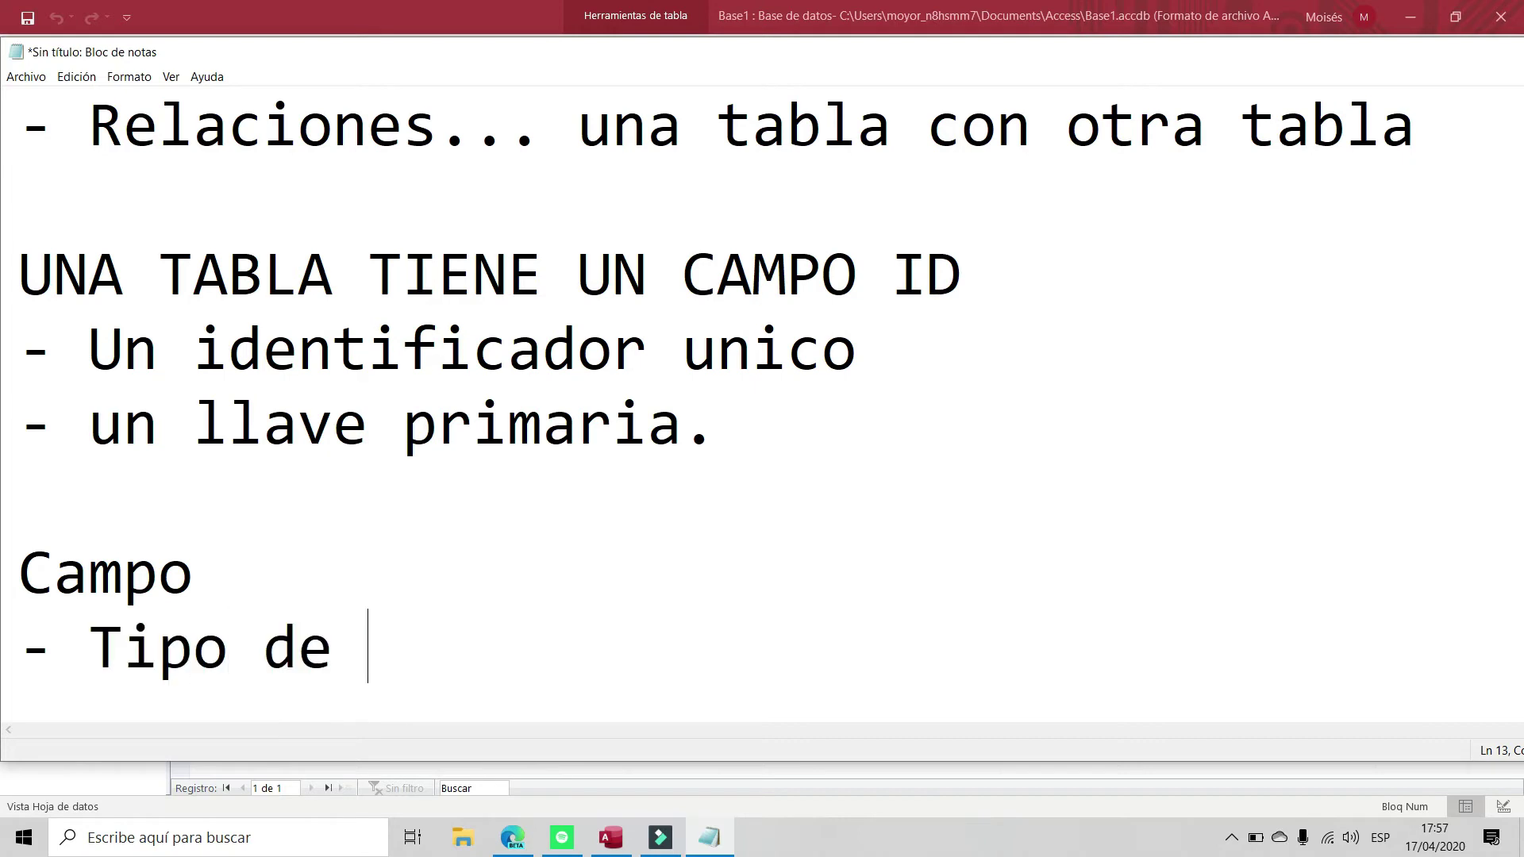
{"action": "type", "text": "dato"}
{"action": "key", "text": "BackSpace"}
{"action": "type", "text": "tos."}
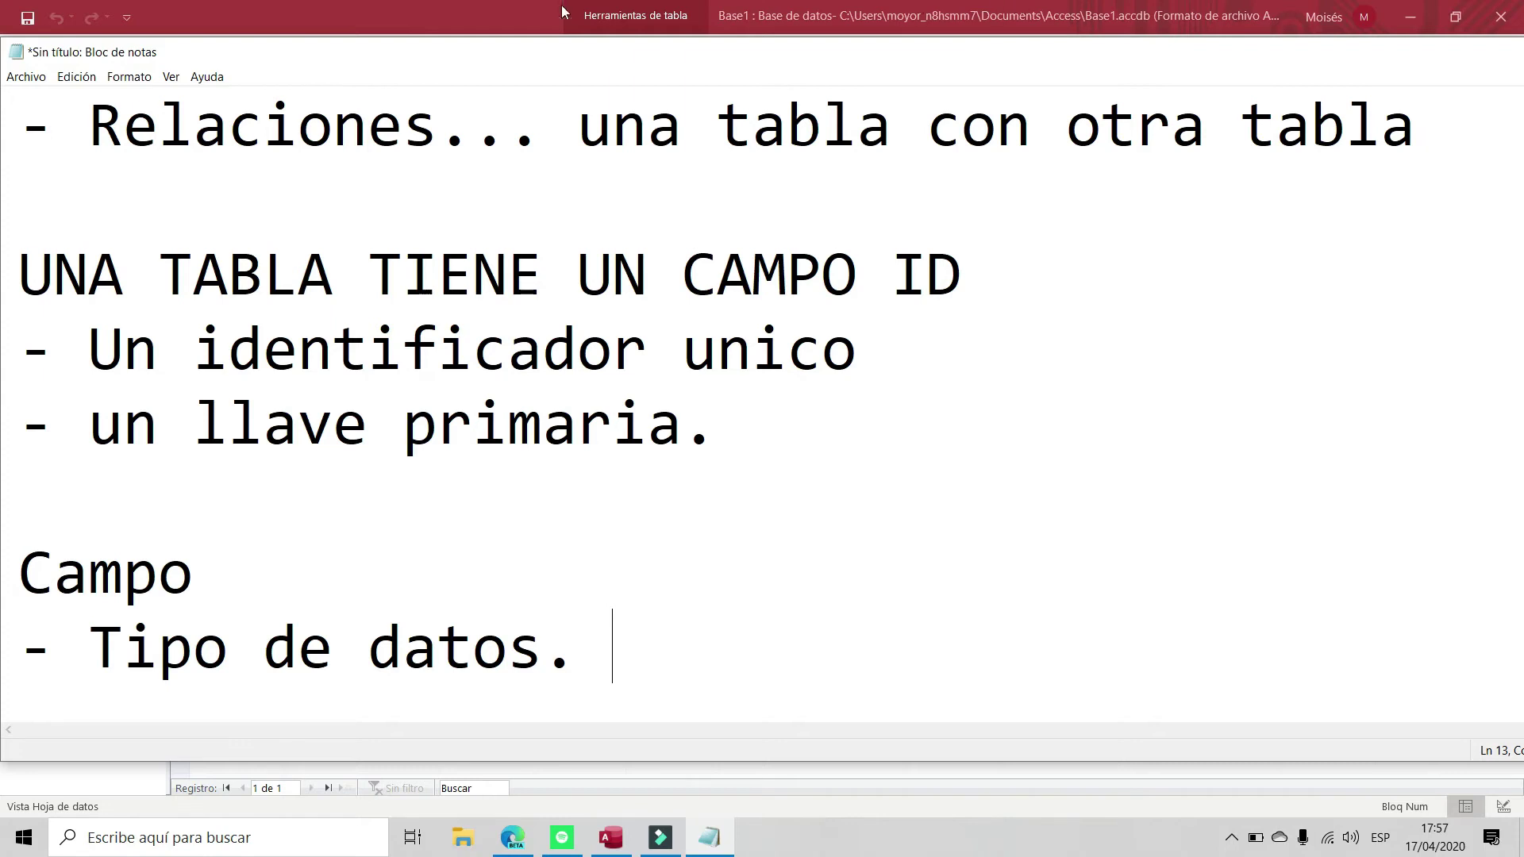
{"action": "left_click", "coordinate": [450, 12]}
Show the data type list from Tabla1's 'Haga clic para agregar' column header
{"action": "left_click", "coordinate": [429, 193]}
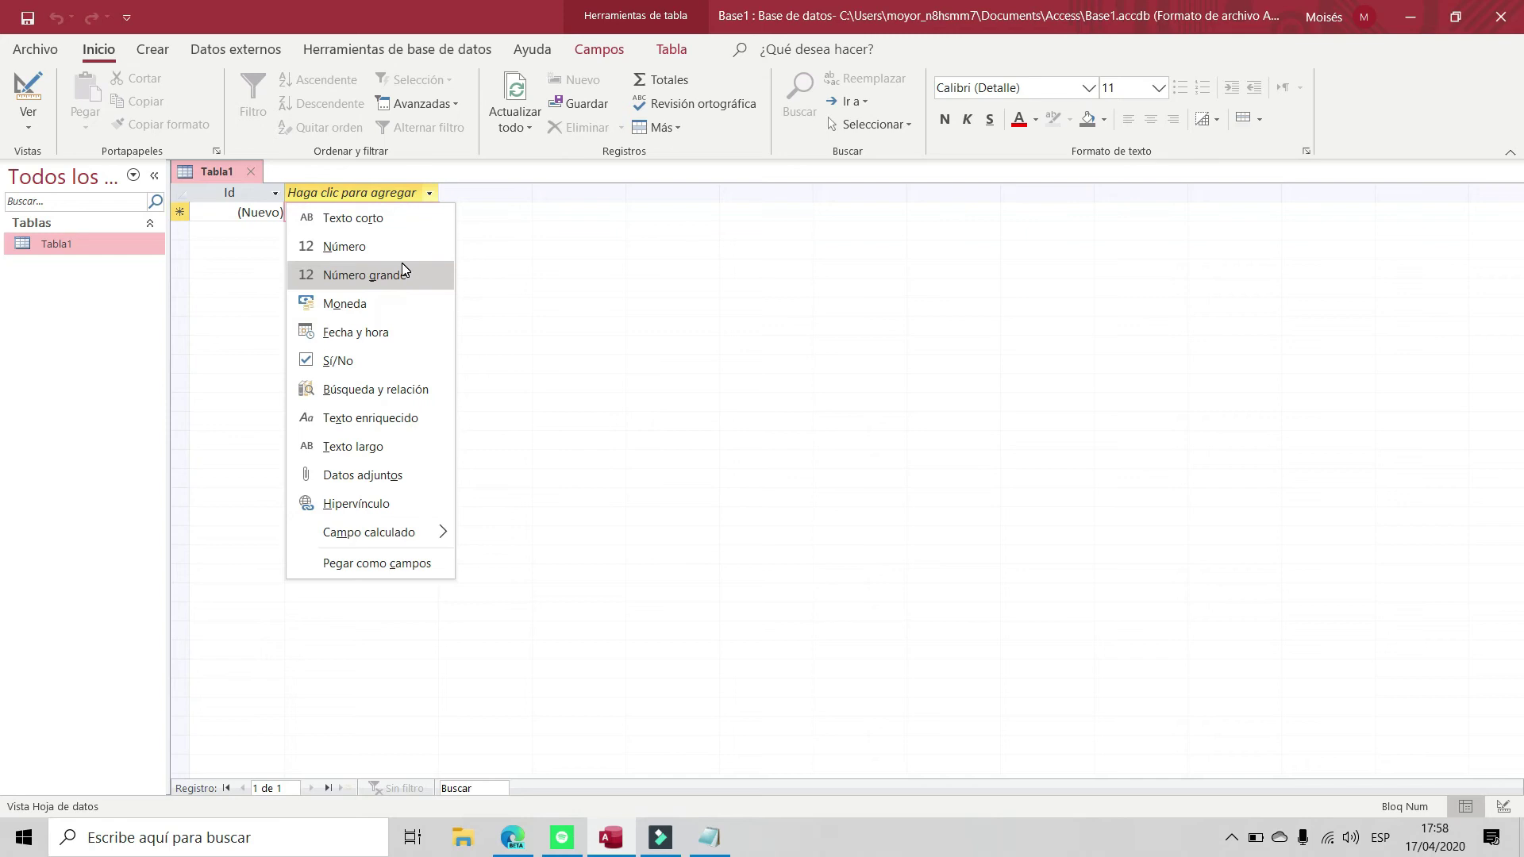
Add a Texto corto column named 'Nombre' to Tabla1 beside Id
{"action": "double_click", "coordinate": [428, 193]}
{"action": "double_click", "coordinate": [429, 193]}
{"action": "left_click", "coordinate": [375, 222]}
{"action": "key", "text": "Caps_Lock"}
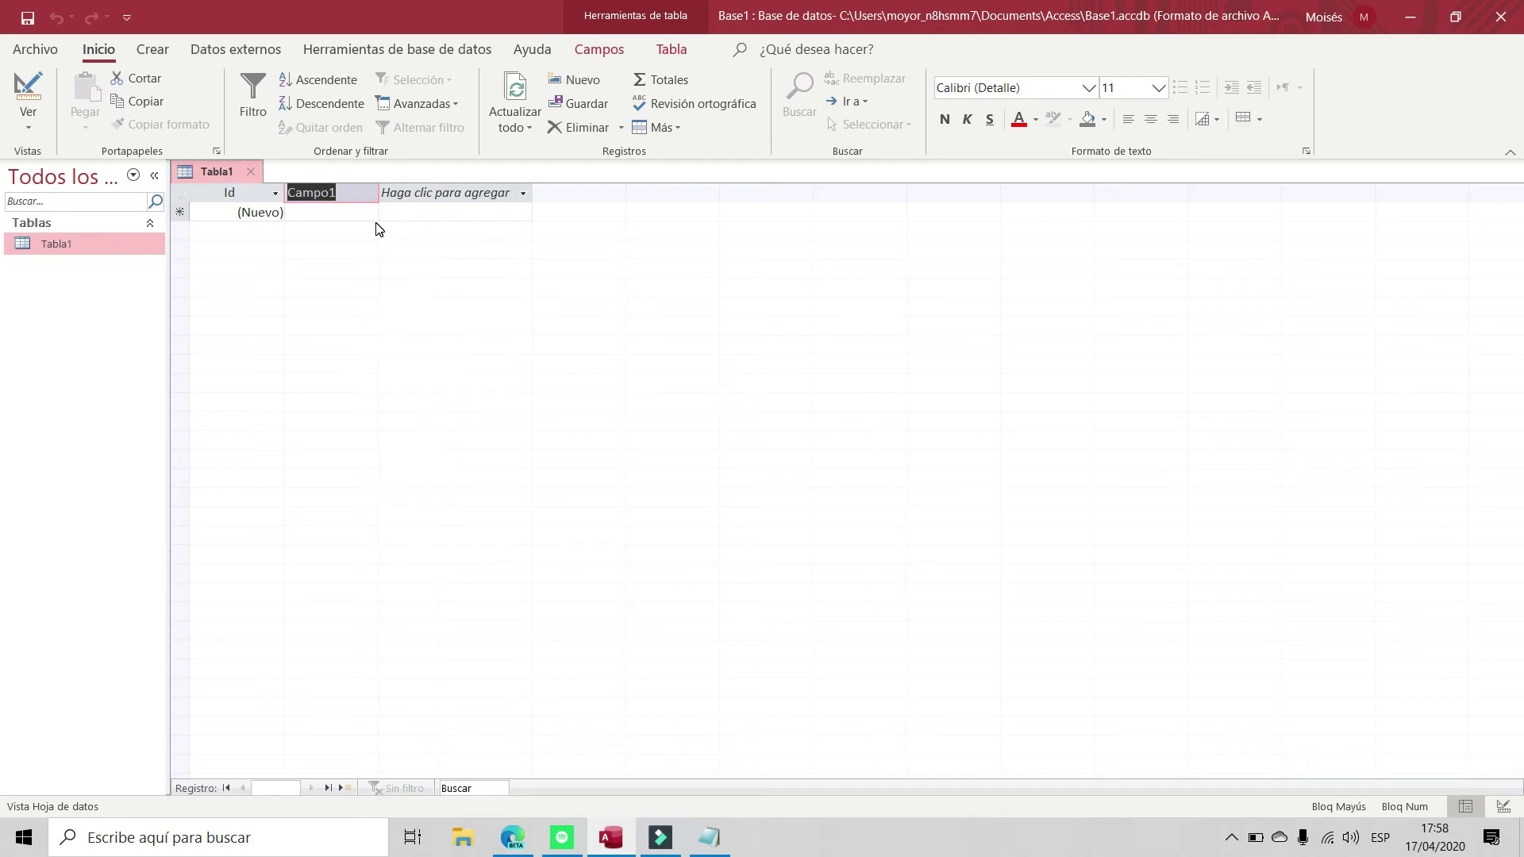
{"action": "type", "text": "N"}
{"action": "key", "text": "Caps_Lock"}
{"action": "type", "text": "ombre"}
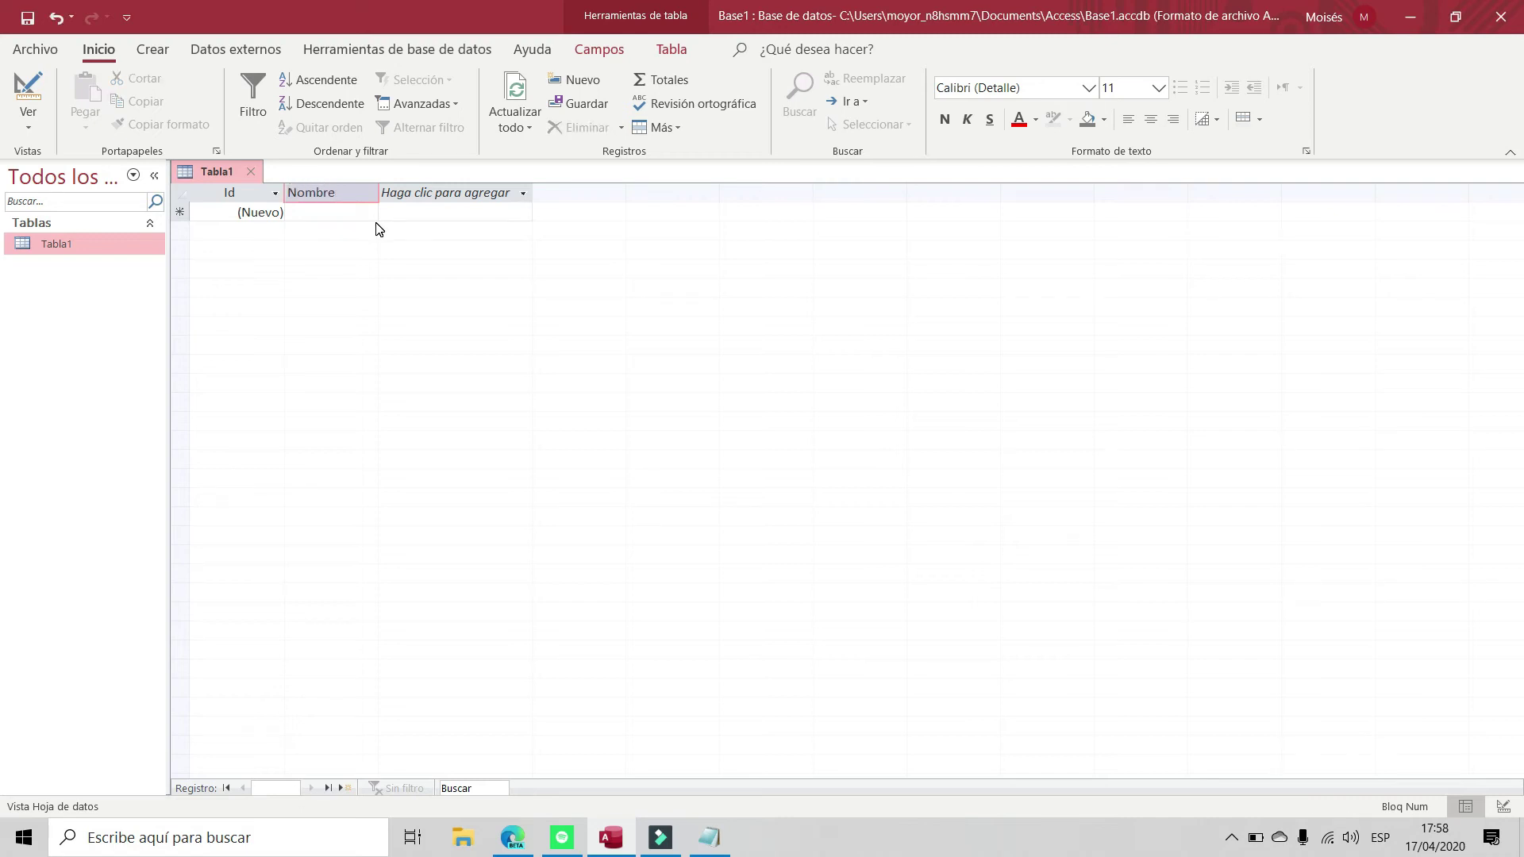
{"action": "key", "text": "Return"}
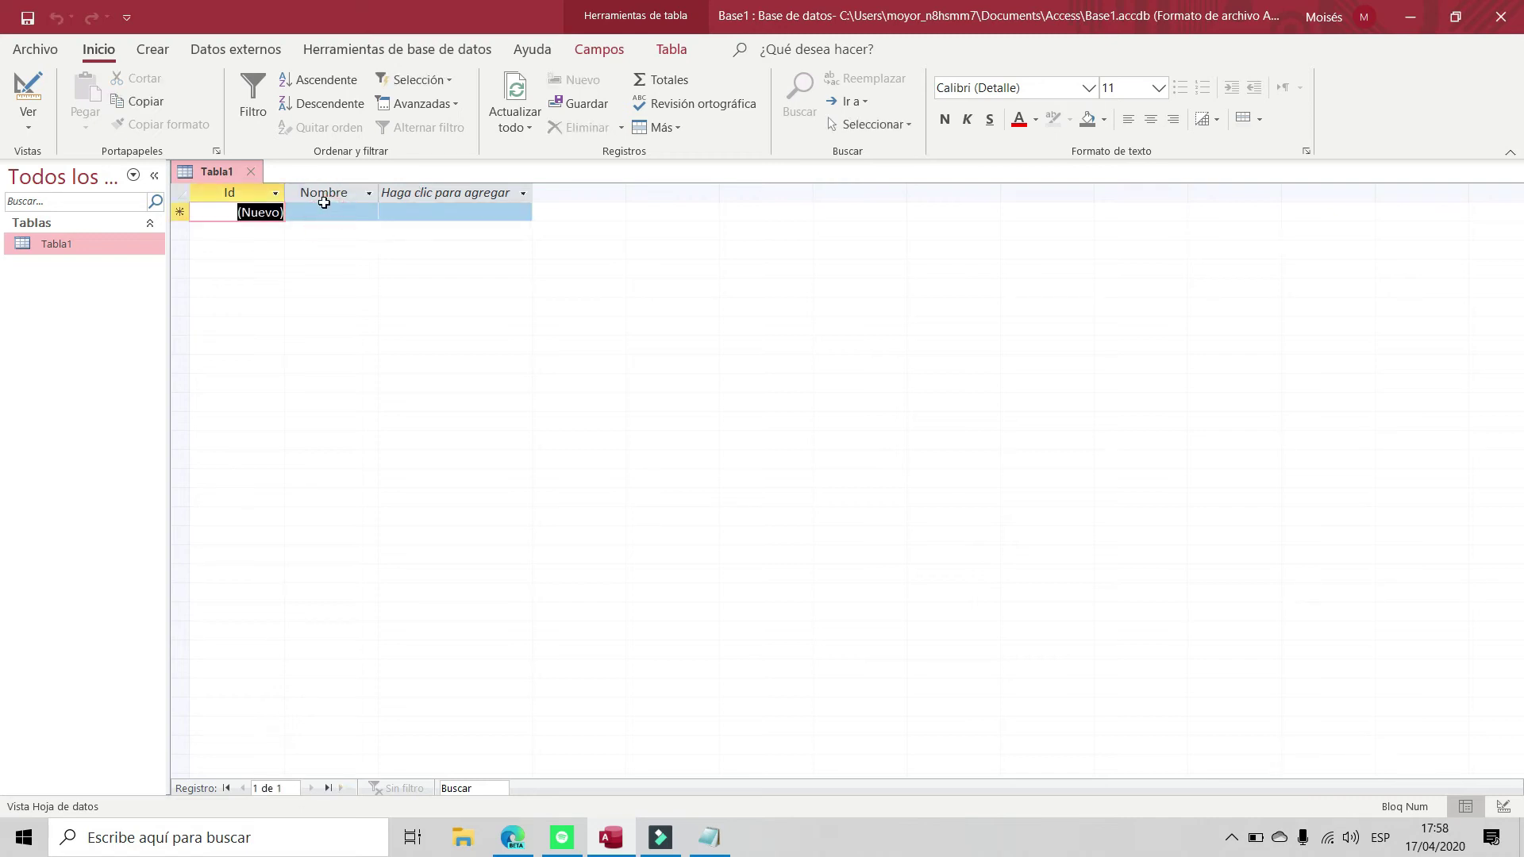
{"action": "left_click", "coordinate": [322, 195]}
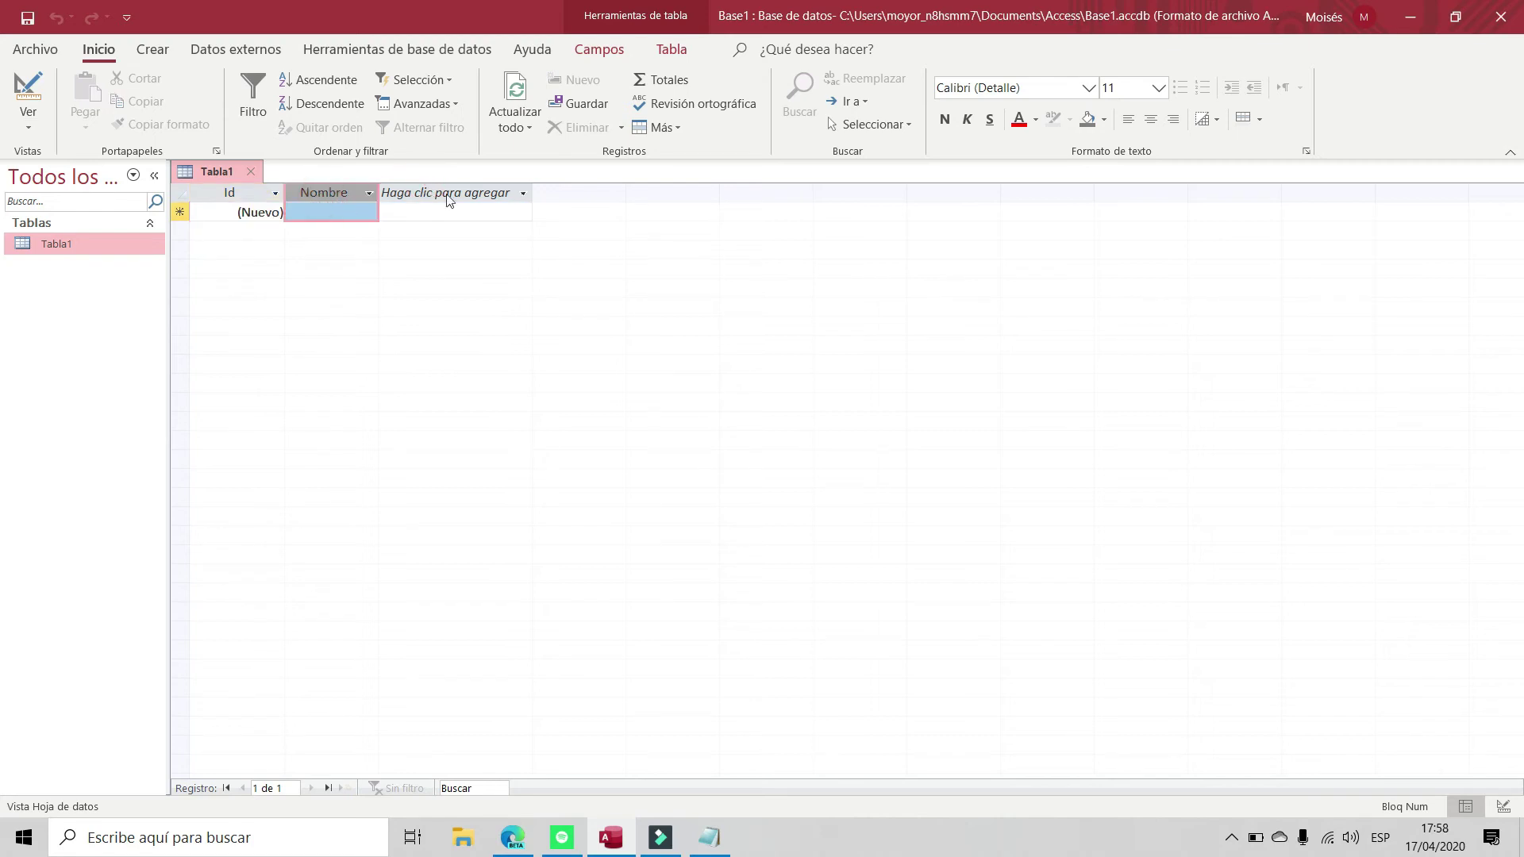
Add a Número column named 'Edad' to Tabla1
{"action": "left_click", "coordinate": [523, 193]}
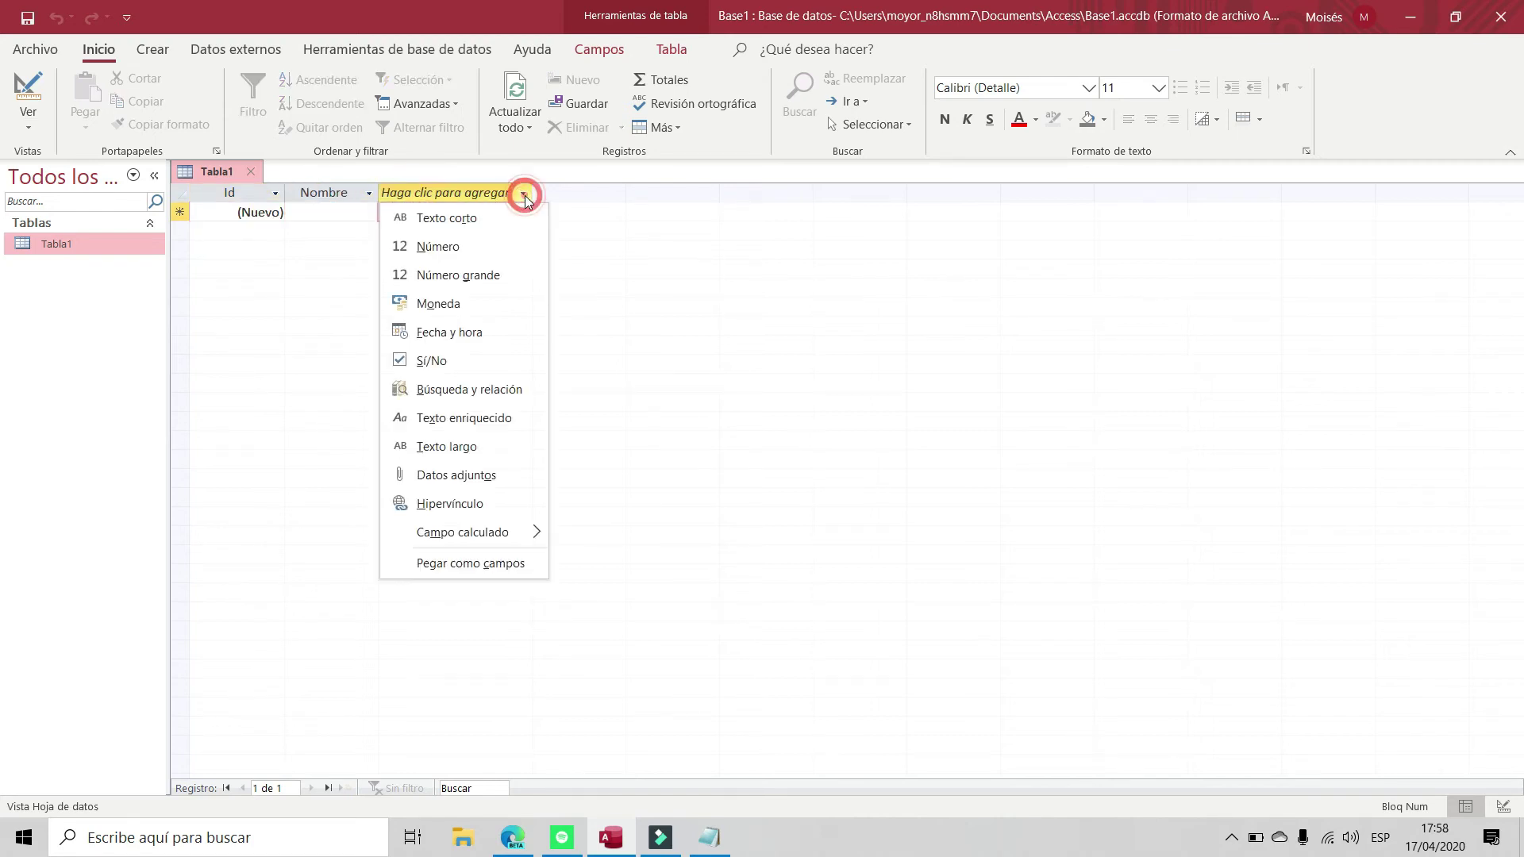
{"action": "left_click", "coordinate": [471, 249]}
{"action": "type", "text": "EdAD"}
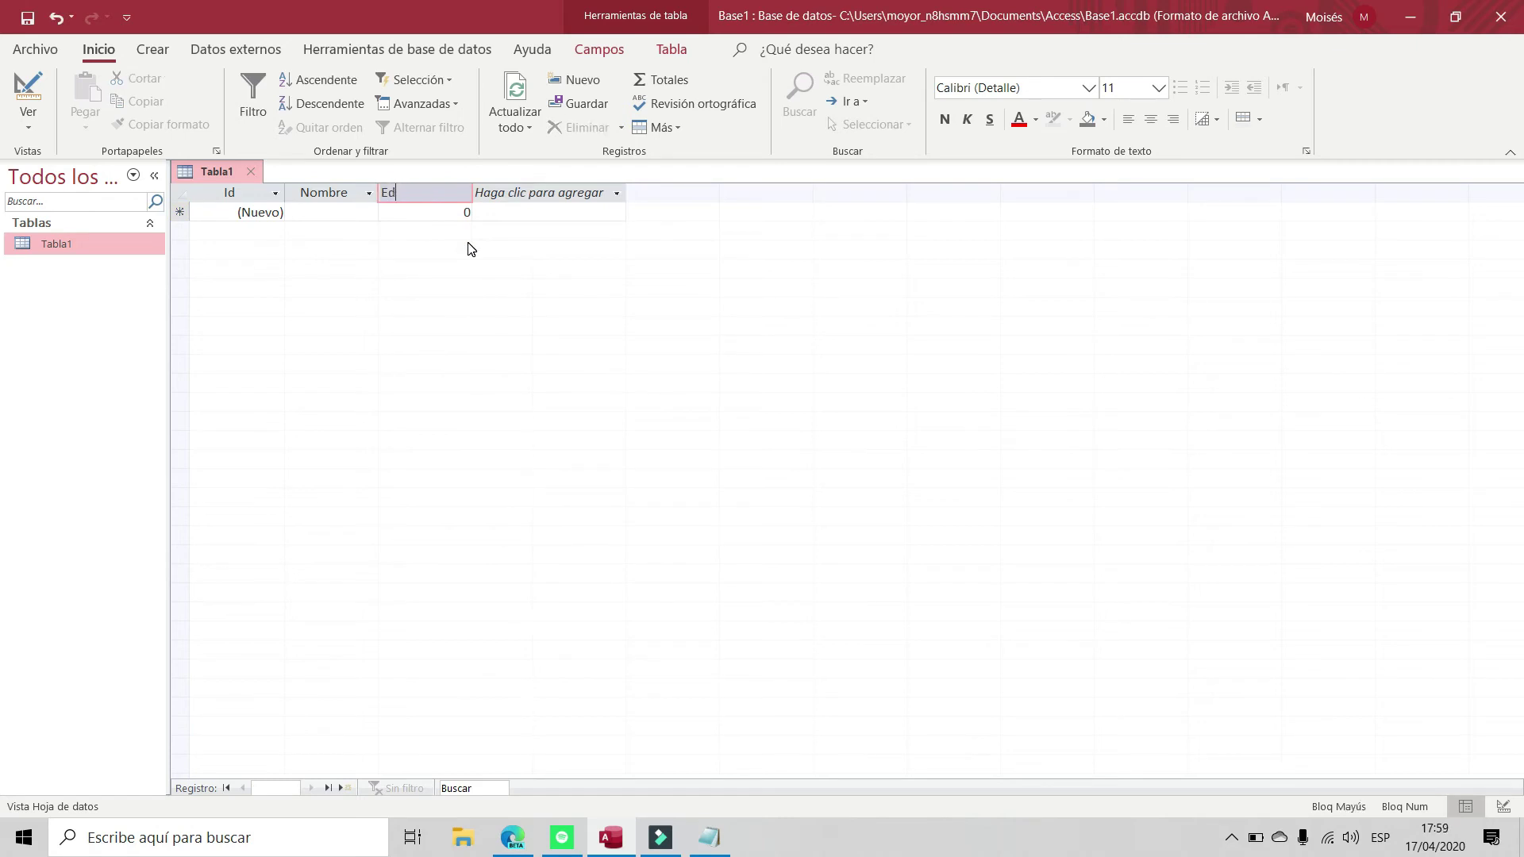
{"action": "key", "text": "BackSpace"}
{"action": "key", "text": "BackSpace"}
{"action": "key", "text": "Caps_Lock"}
{"action": "type", "text": "ad"}
{"action": "left_click", "coordinate": [497, 367]}
Enter the first record: Pablo, age 13
{"action": "left_click", "coordinate": [316, 222]}
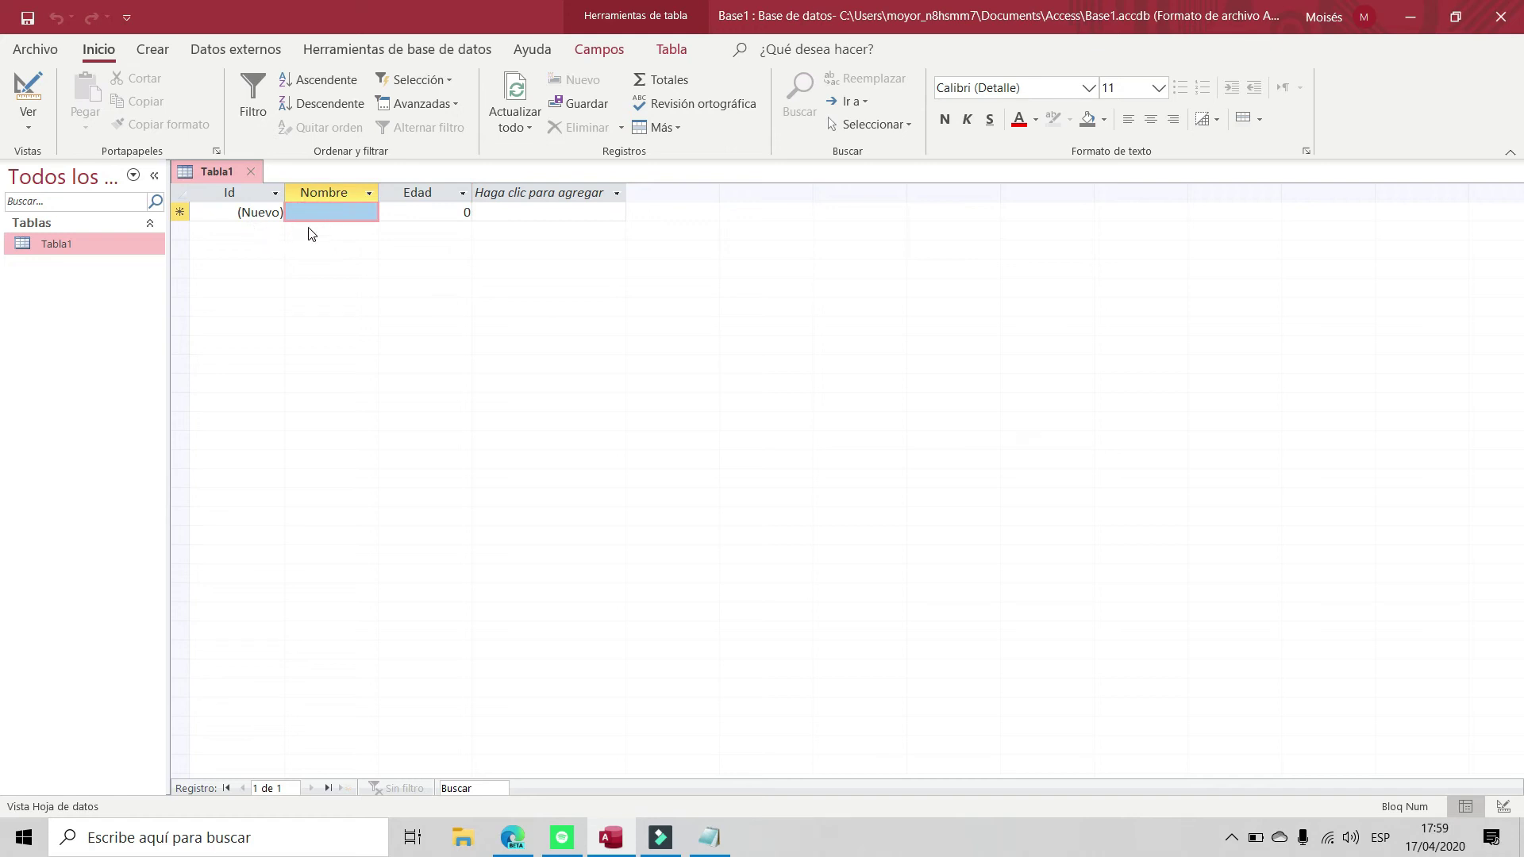
{"action": "left_click", "coordinate": [334, 212]}
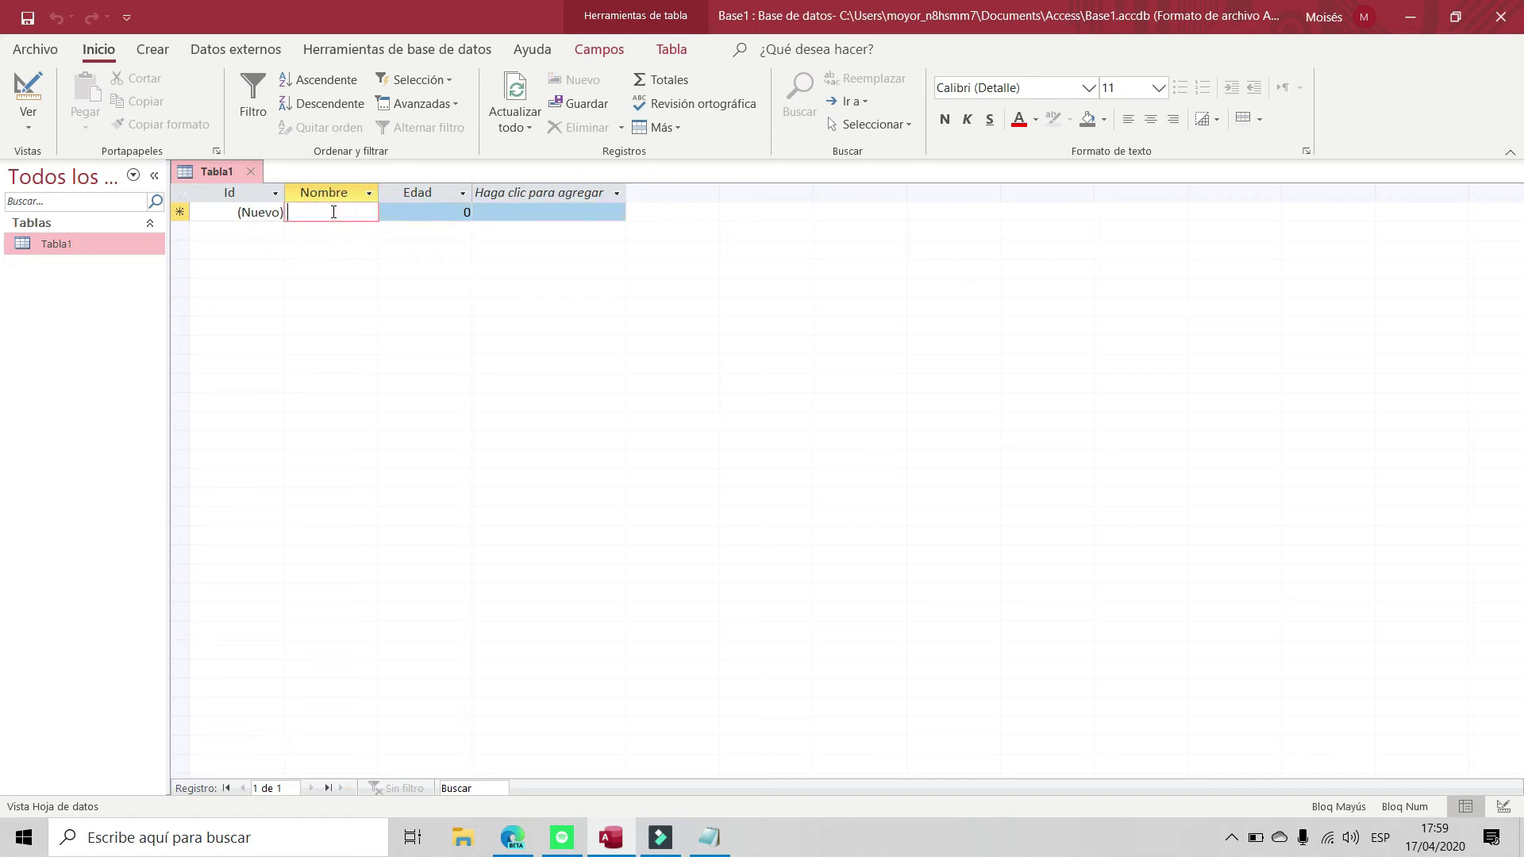
{"action": "type", "text": "Pablo"}
{"action": "key", "text": "Tab"}
{"action": "type", "text": "13"}
{"action": "key", "text": "Tab"}
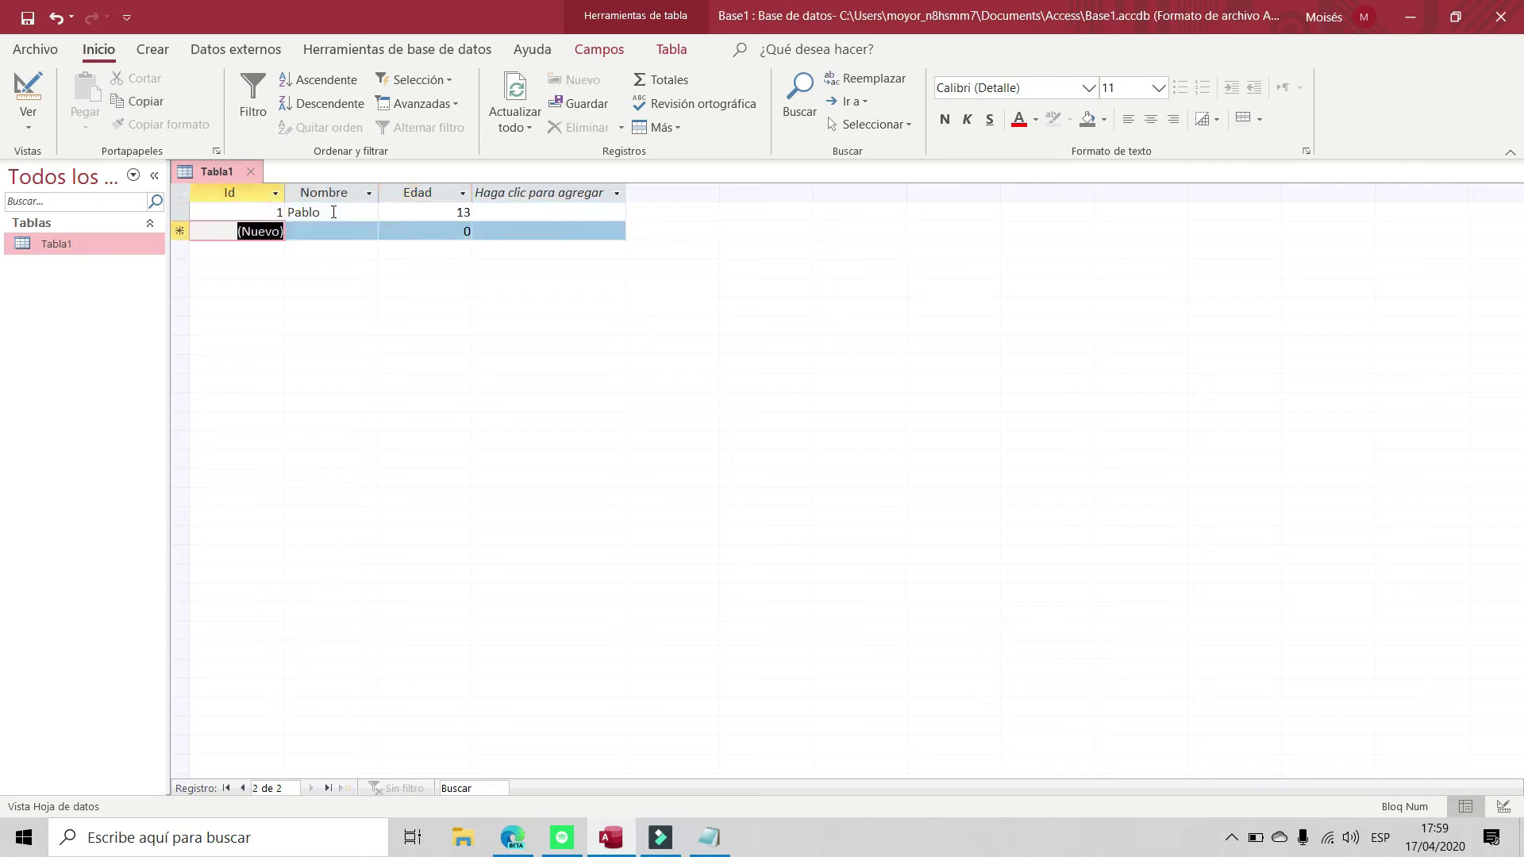
Enter the second record: Maria, age 15
{"action": "left_click", "coordinate": [276, 212]}
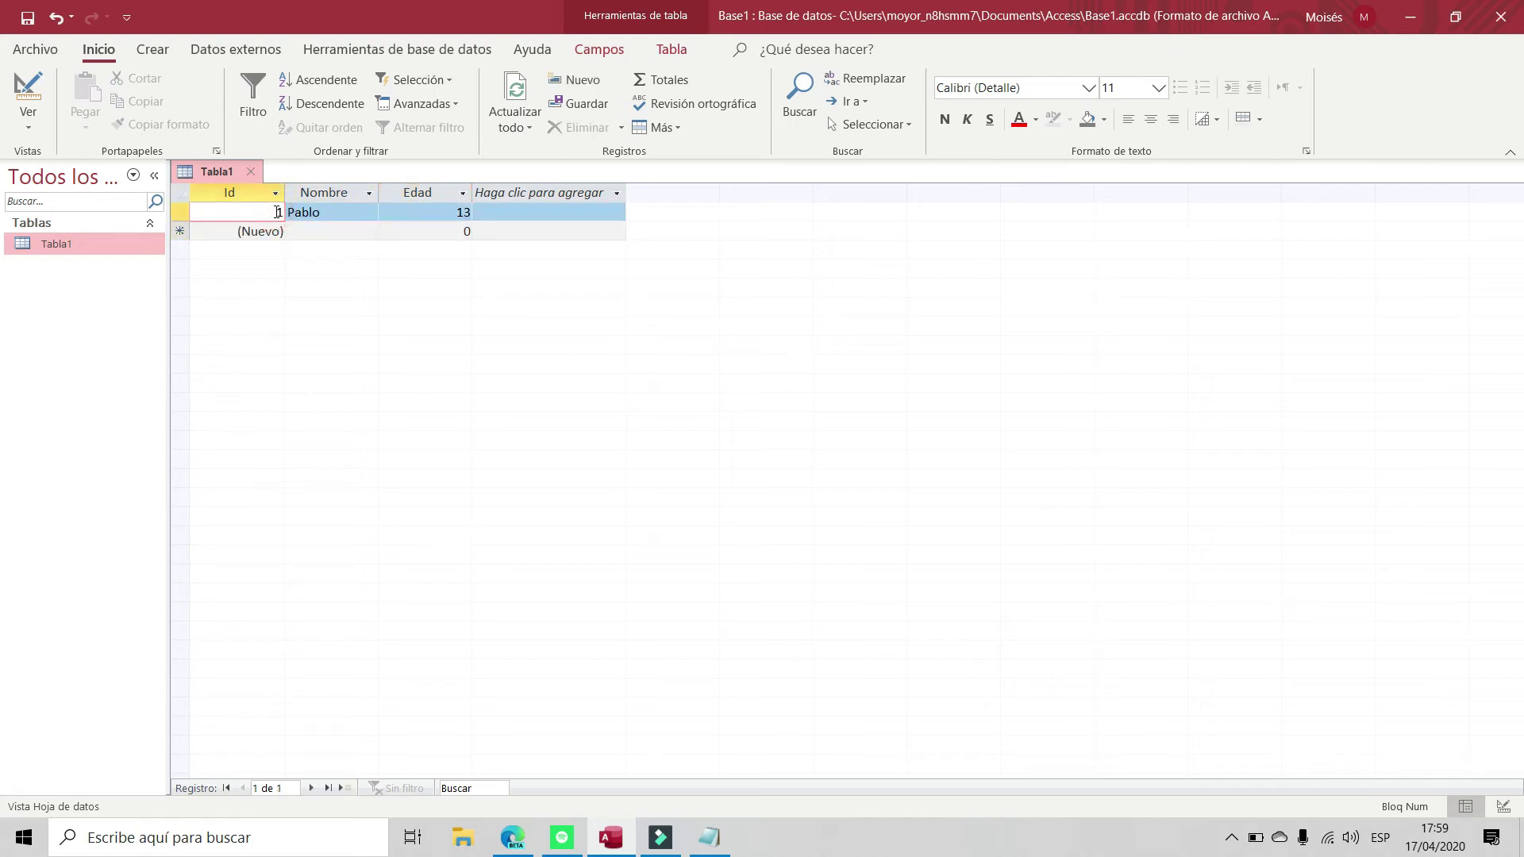
{"action": "left_click", "coordinate": [330, 211]}
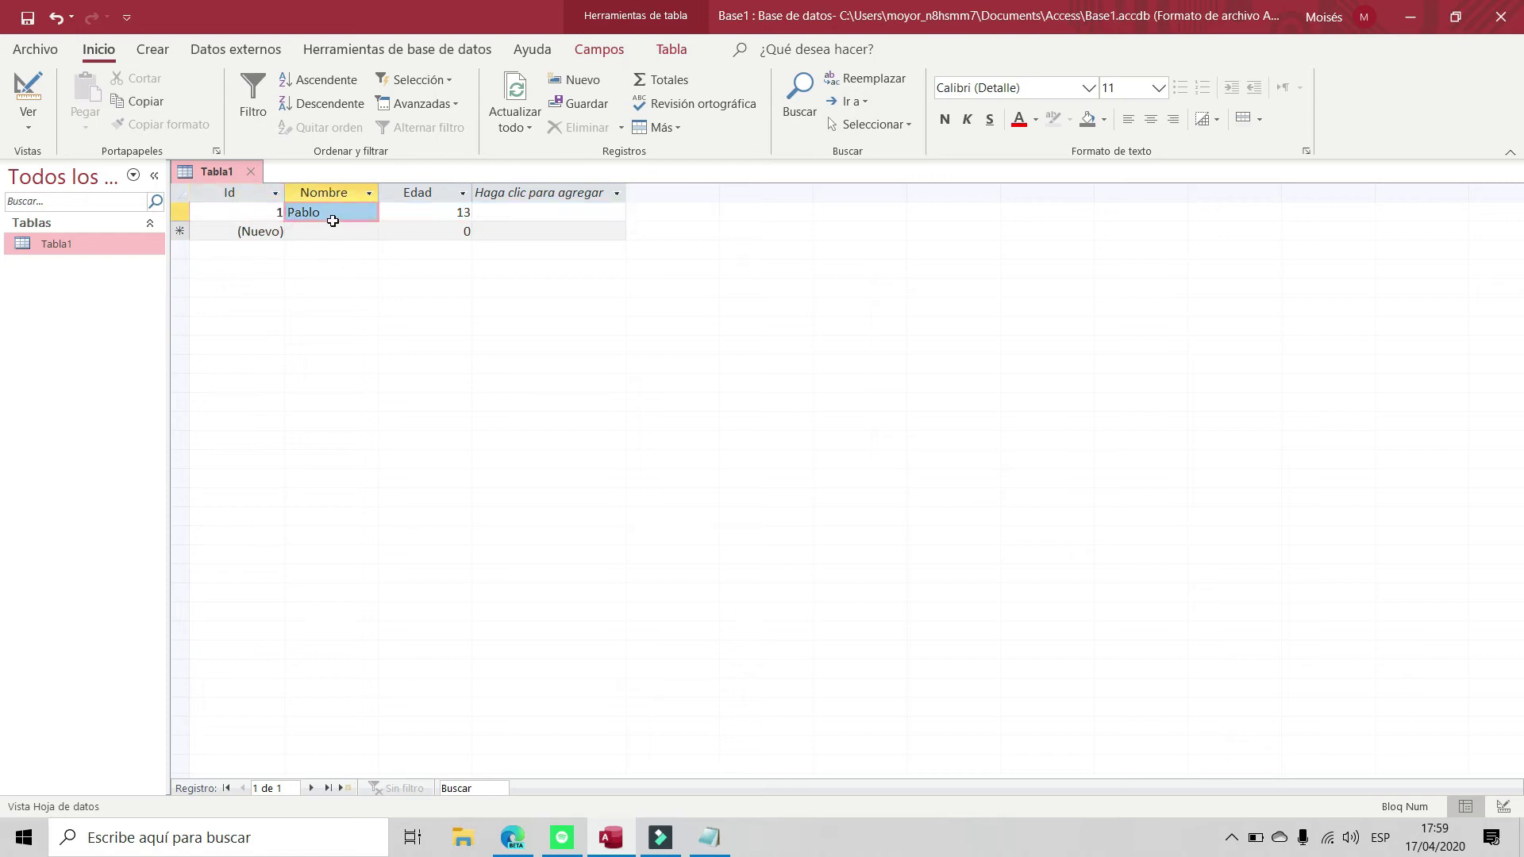
{"action": "left_click", "coordinate": [334, 233]}
{"action": "left_click", "coordinate": [228, 211]}
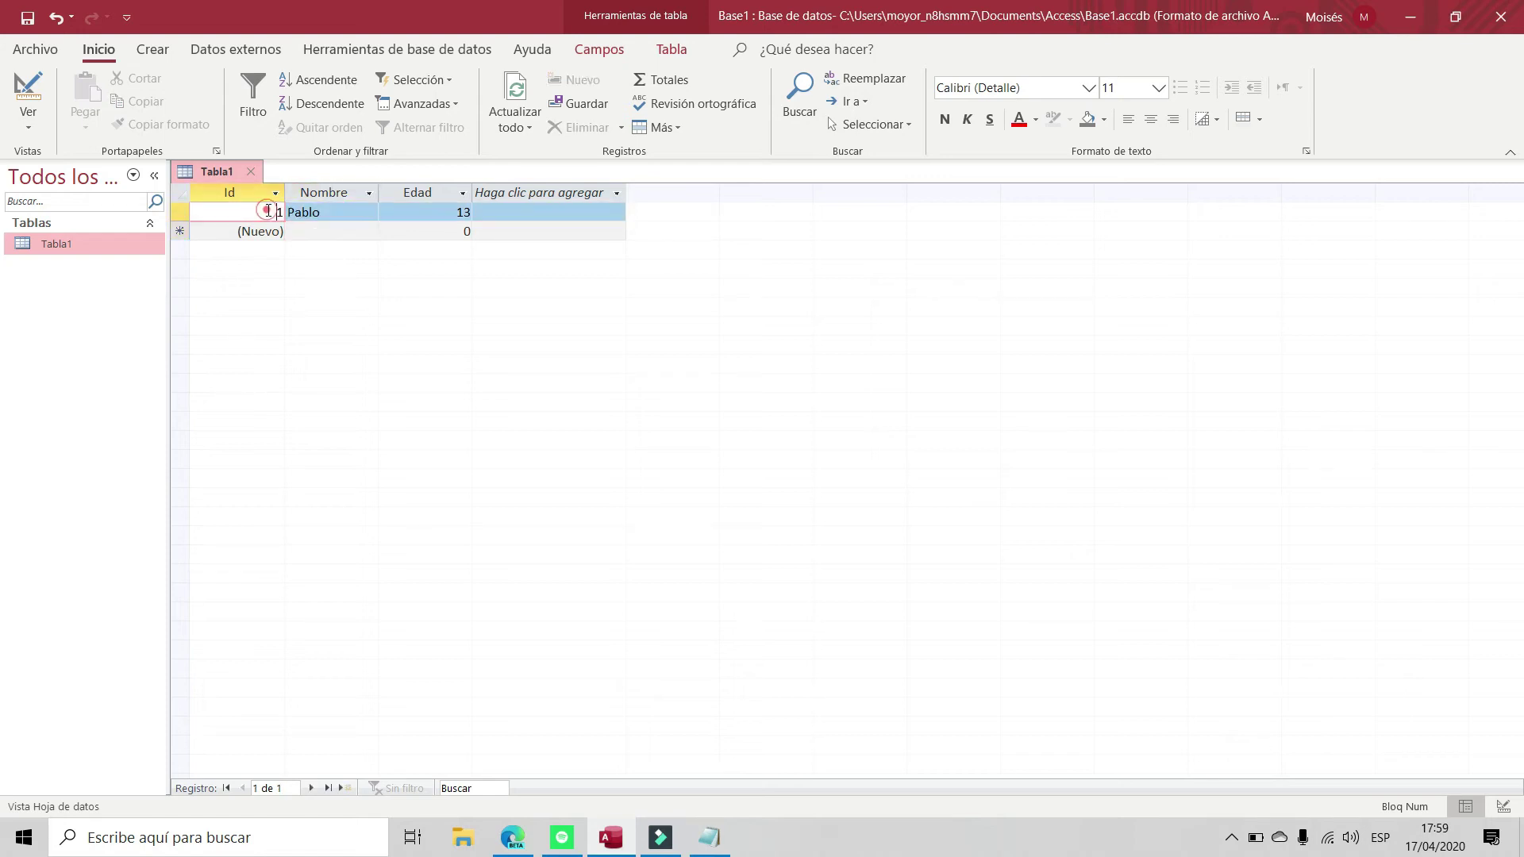
{"action": "left_click", "coordinate": [308, 232]}
{"action": "key", "text": "Caps_Lock"}
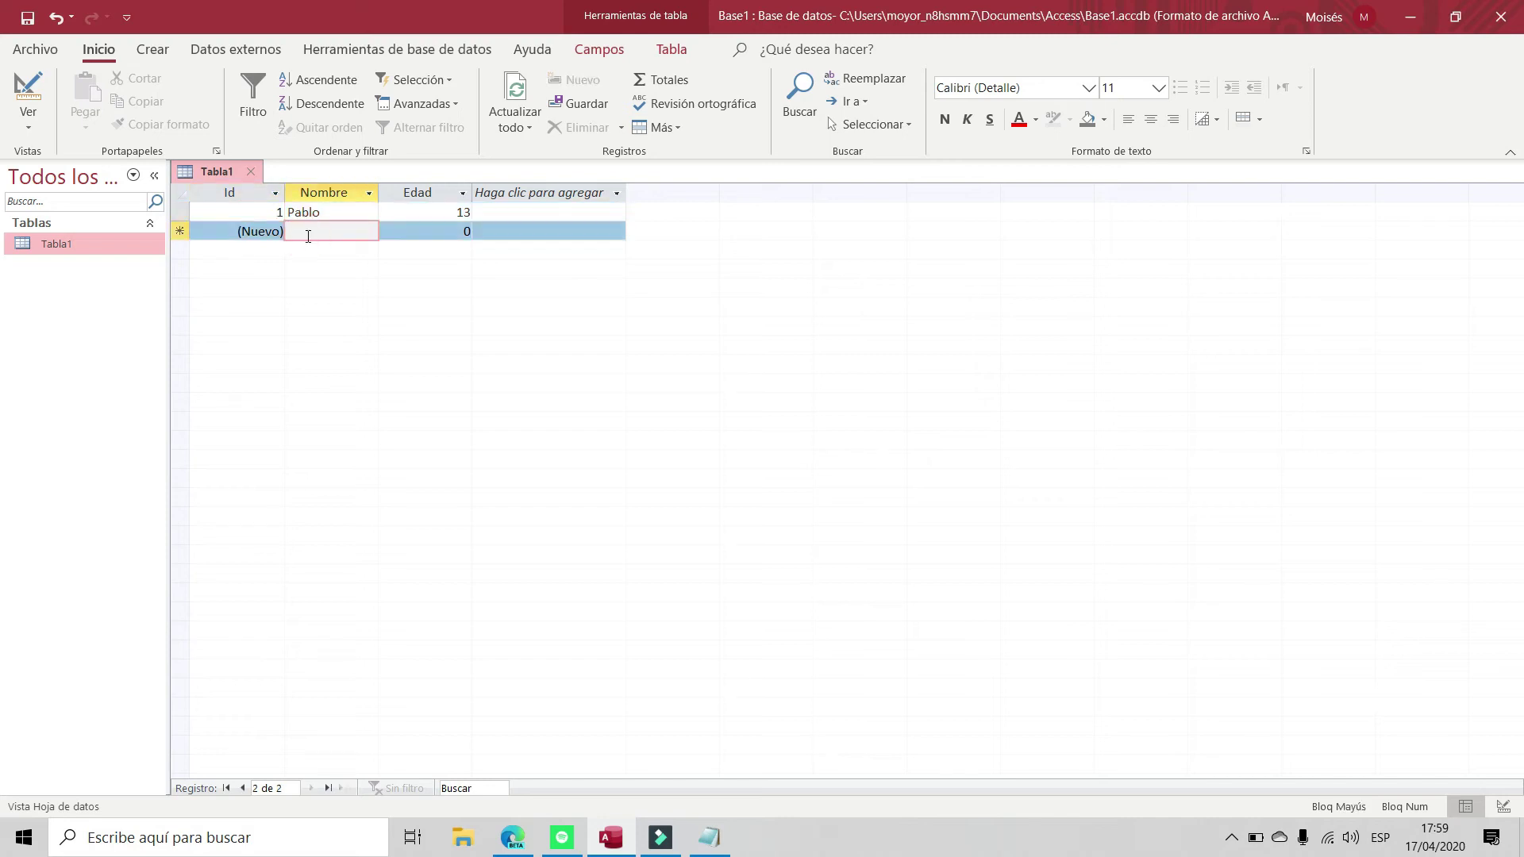
{"action": "type", "text": "M"}
{"action": "key", "text": "Caps_Lock"}
{"action": "type", "text": "aria"}
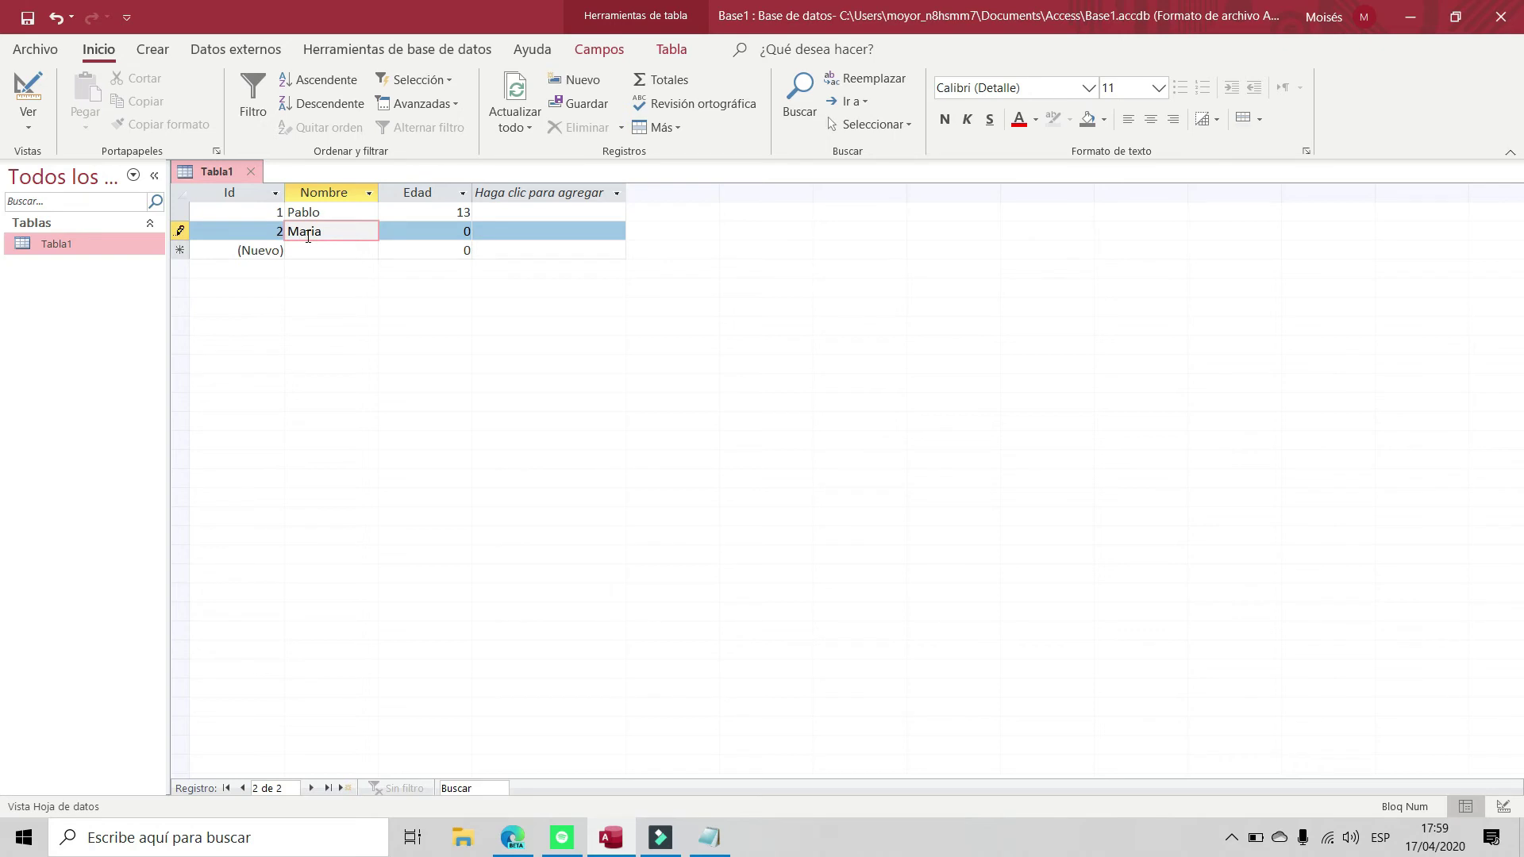
{"action": "key", "text": "Tab"}
{"action": "type", "text": "15"}
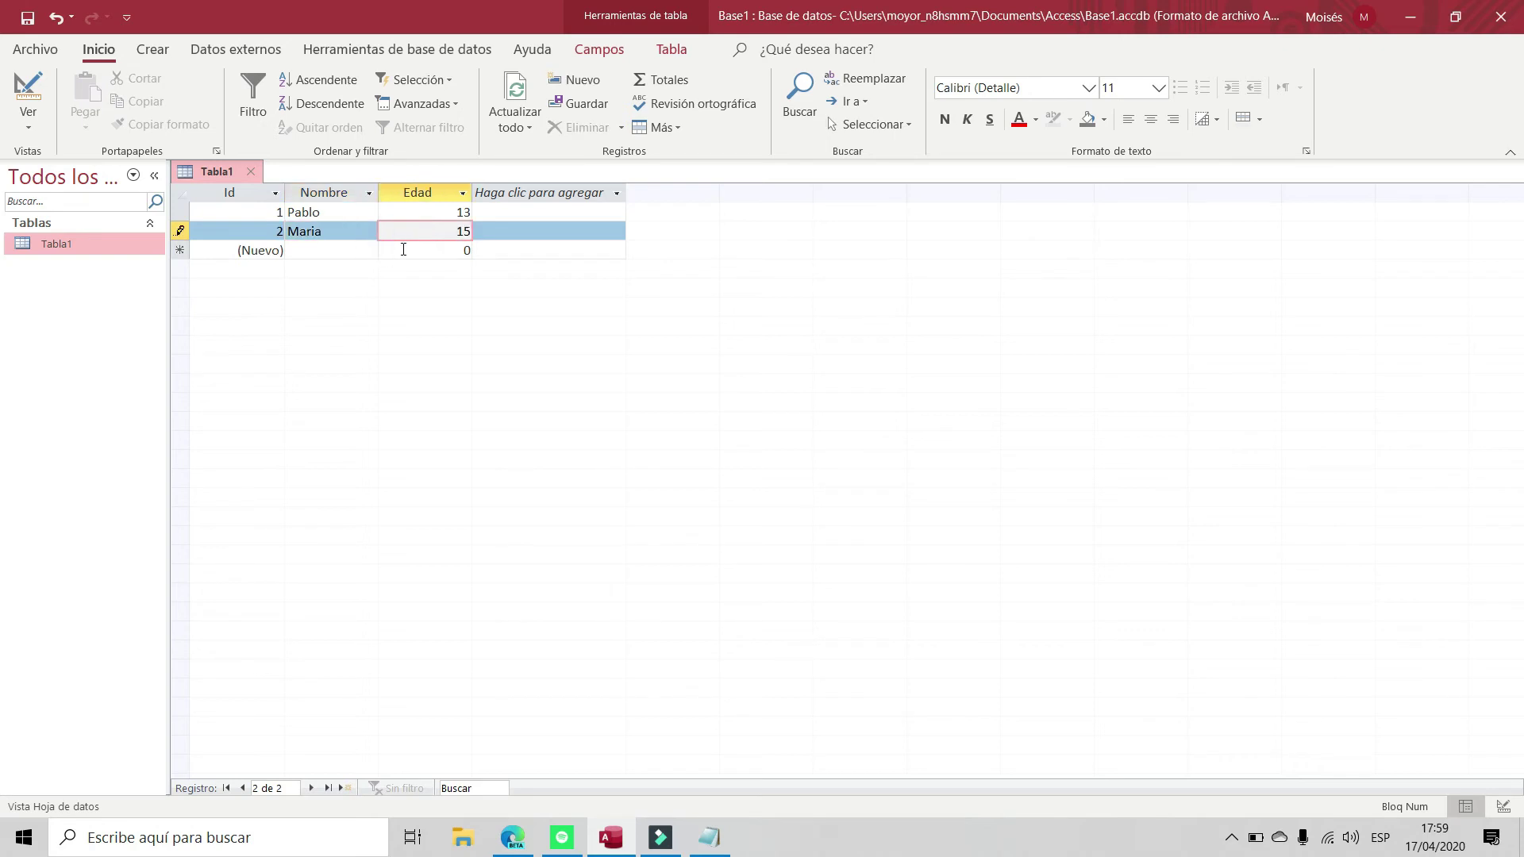
{"action": "key", "text": "Tab"}
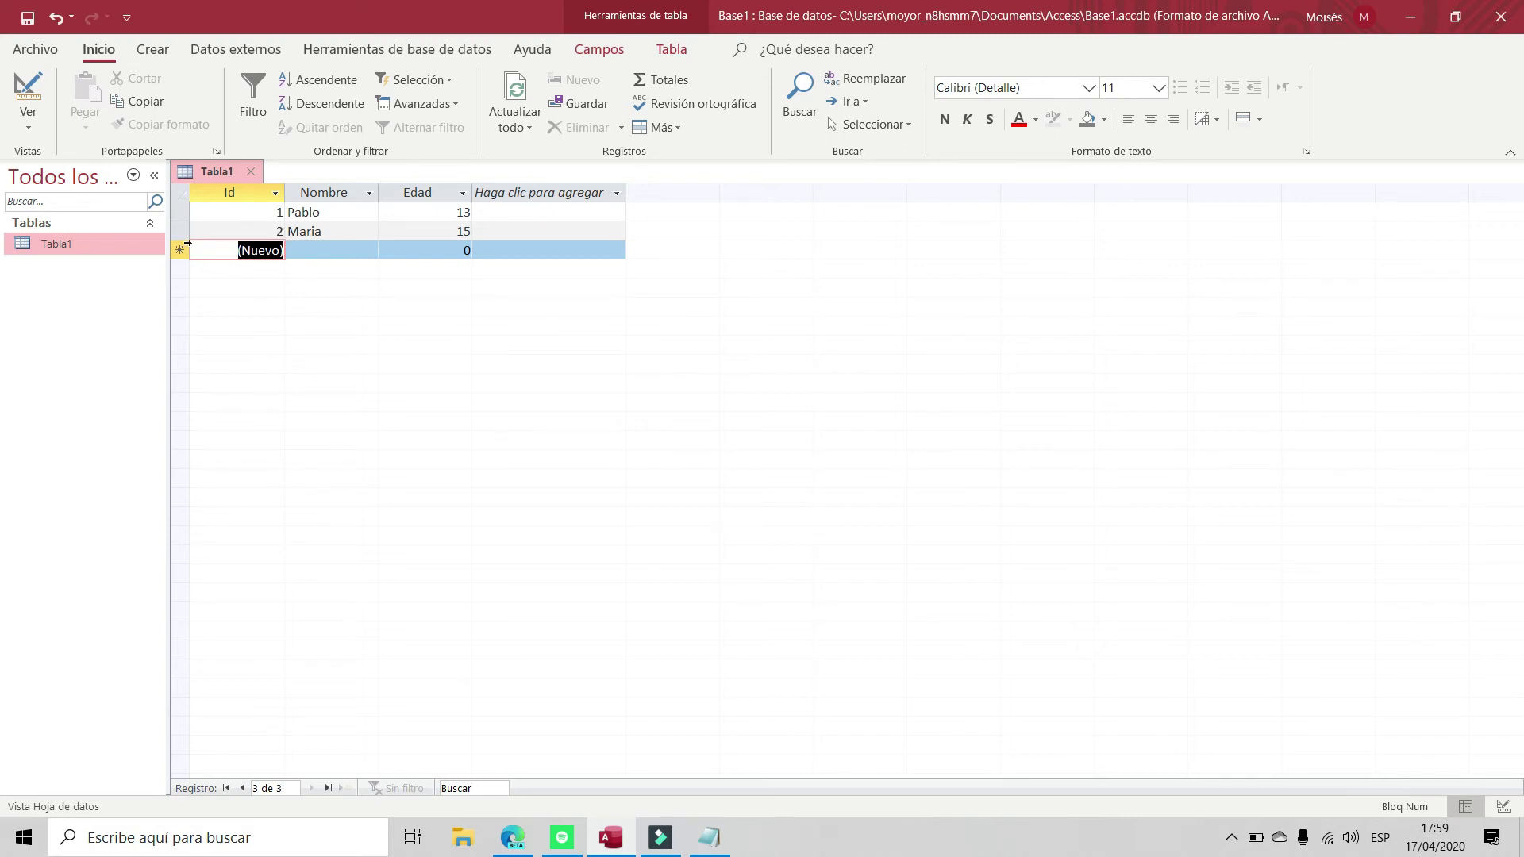
Close Tabla1, agree to save changes, and name the table 'Alumnos'
{"action": "right_click", "coordinate": [77, 245]}
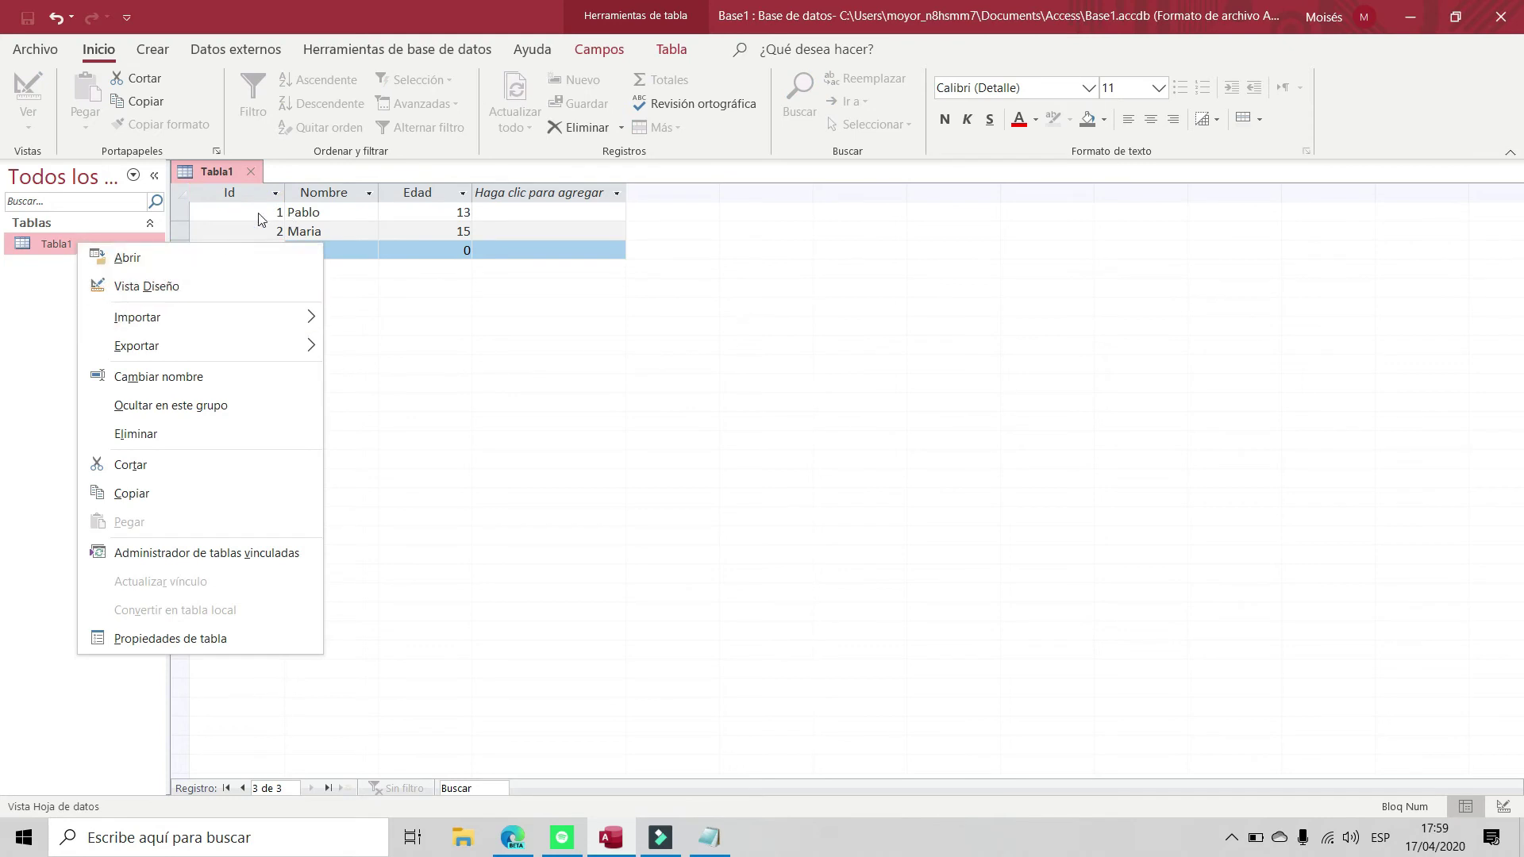
{"action": "left_click", "coordinate": [251, 173]}
{"action": "left_click", "coordinate": [251, 173]}
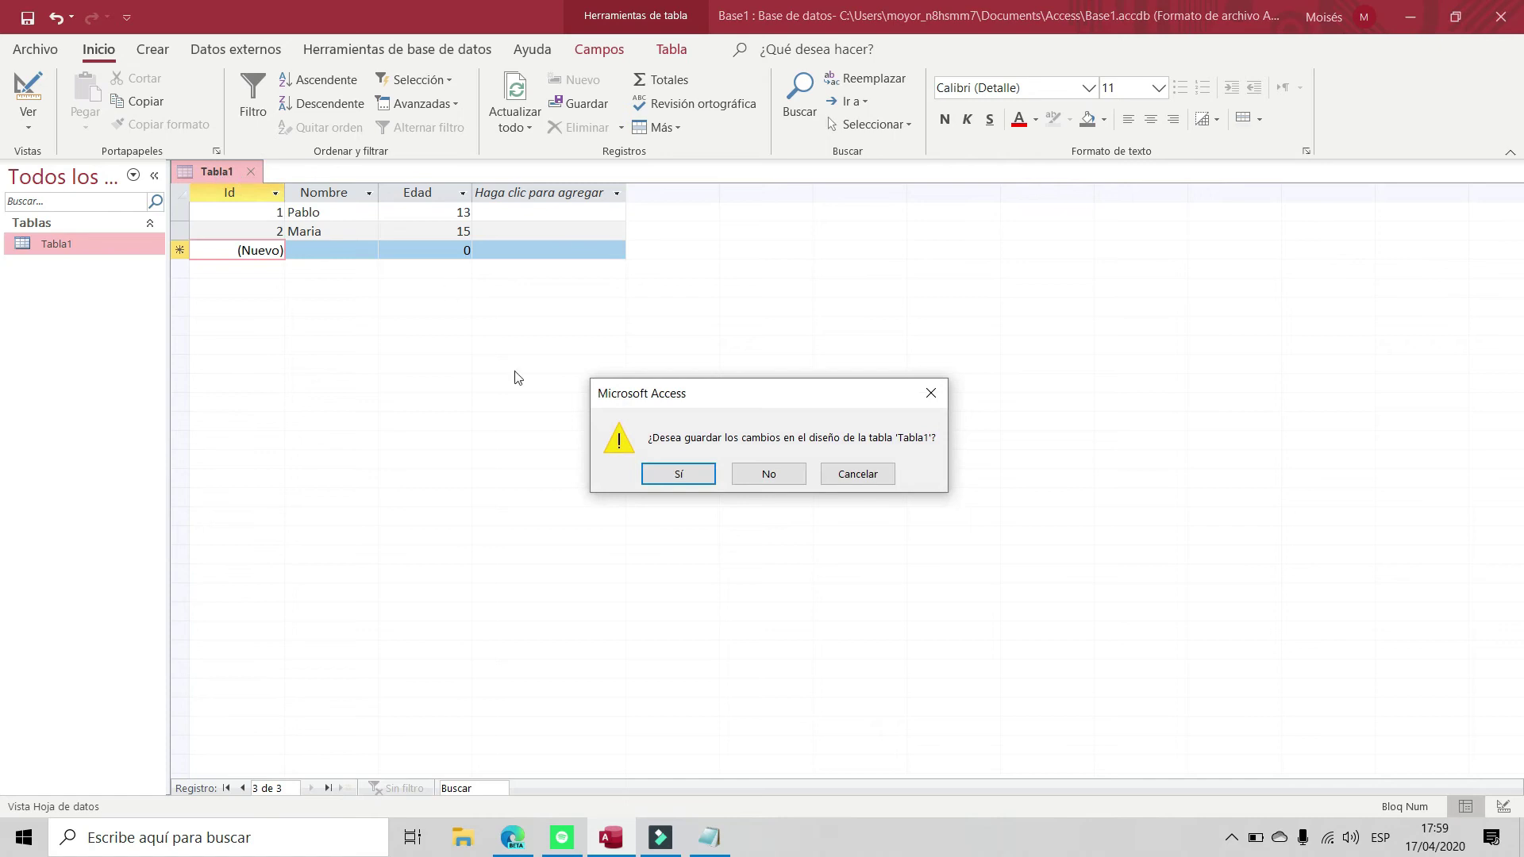
{"action": "left_click", "coordinate": [681, 475]}
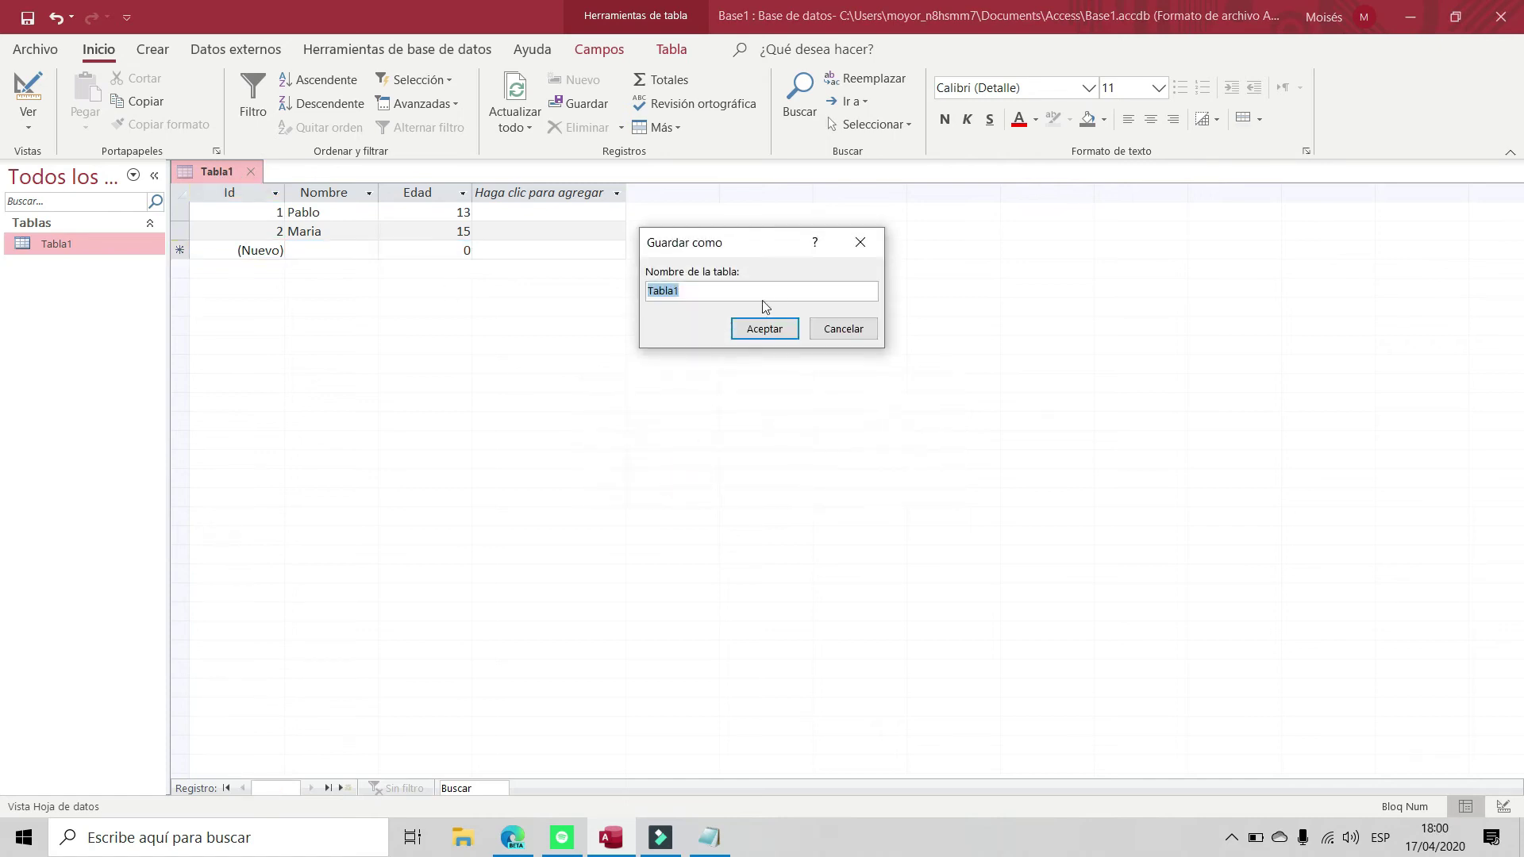
{"action": "type", "text": "Alumnis"}
{"action": "key", "text": "BackSpace"}
{"action": "key", "text": "BackSpace"}
{"action": "type", "text": "os"}
{"action": "key", "text": "Return"}
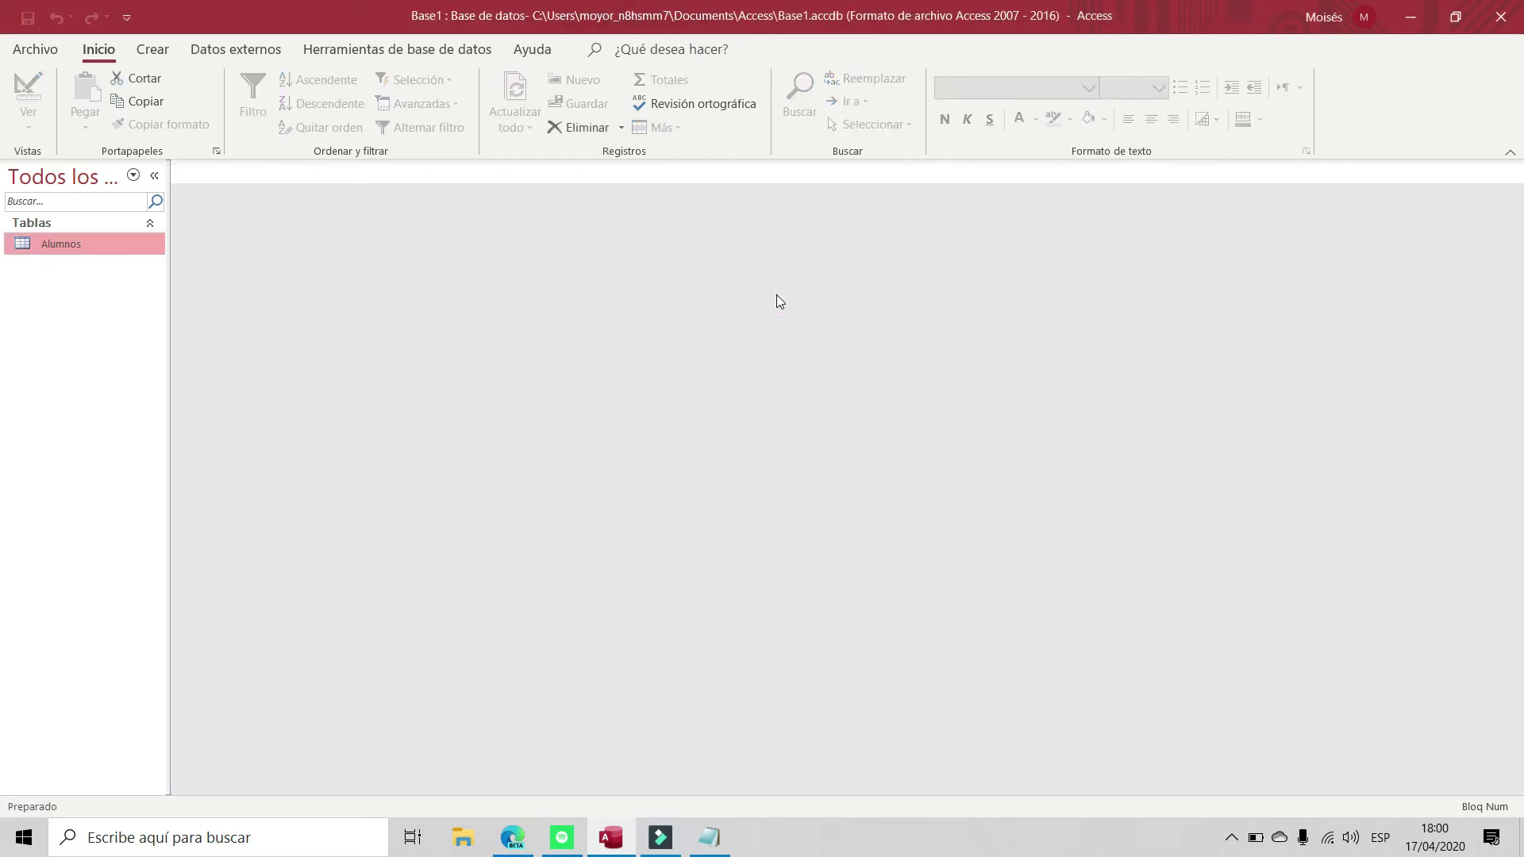
{"action": "left_click", "coordinate": [490, 381]}
Reopen Alumnos and add a third record: Juan, age 16
{"action": "left_click", "coordinate": [59, 244]}
{"action": "double_click", "coordinate": [59, 245]}
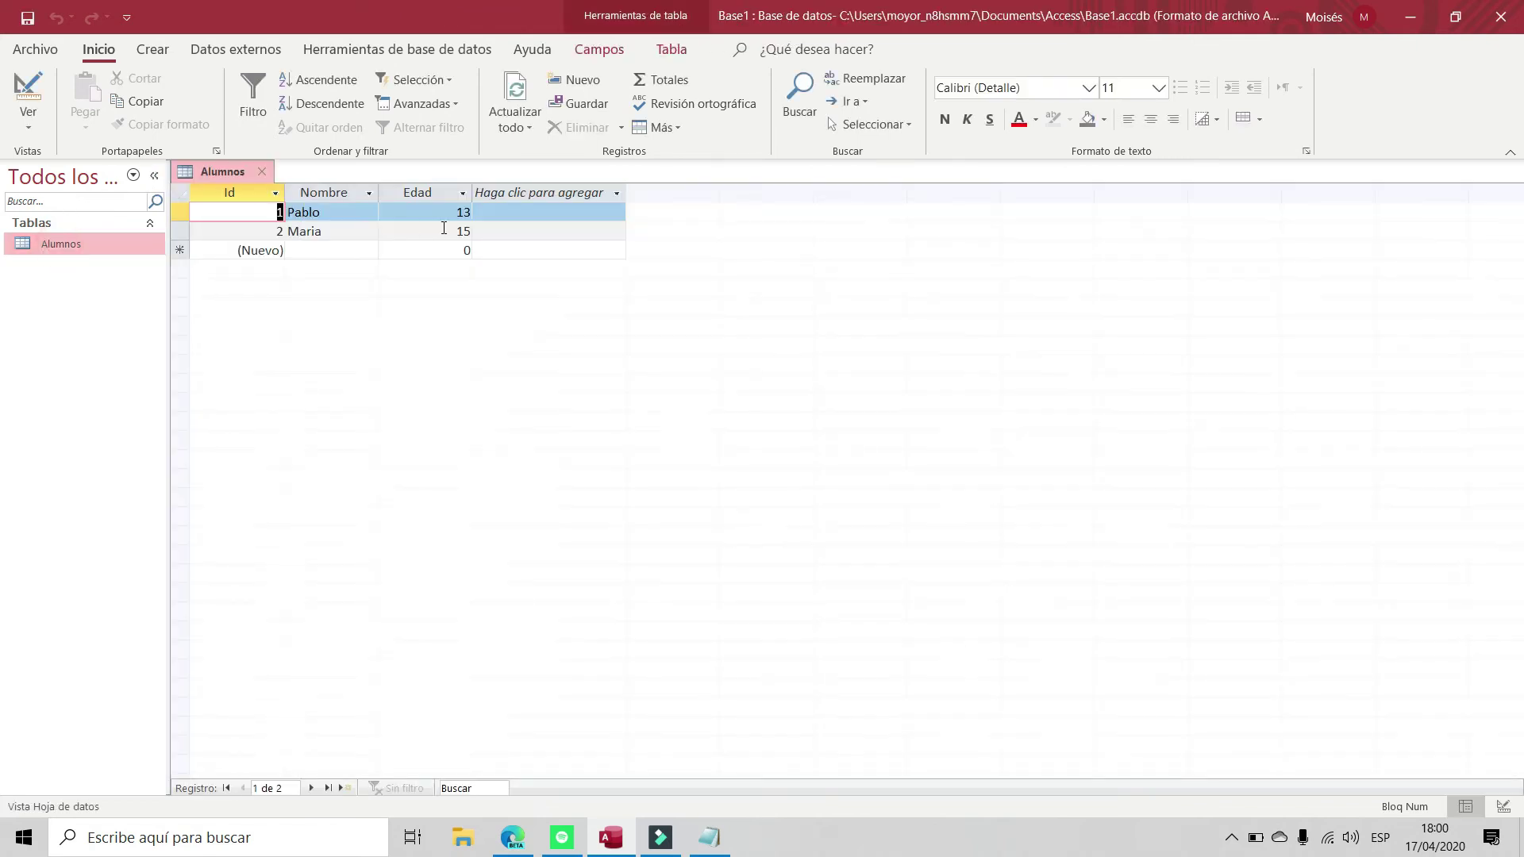
{"action": "left_click", "coordinate": [331, 252]}
{"action": "type", "text": "Juna"}
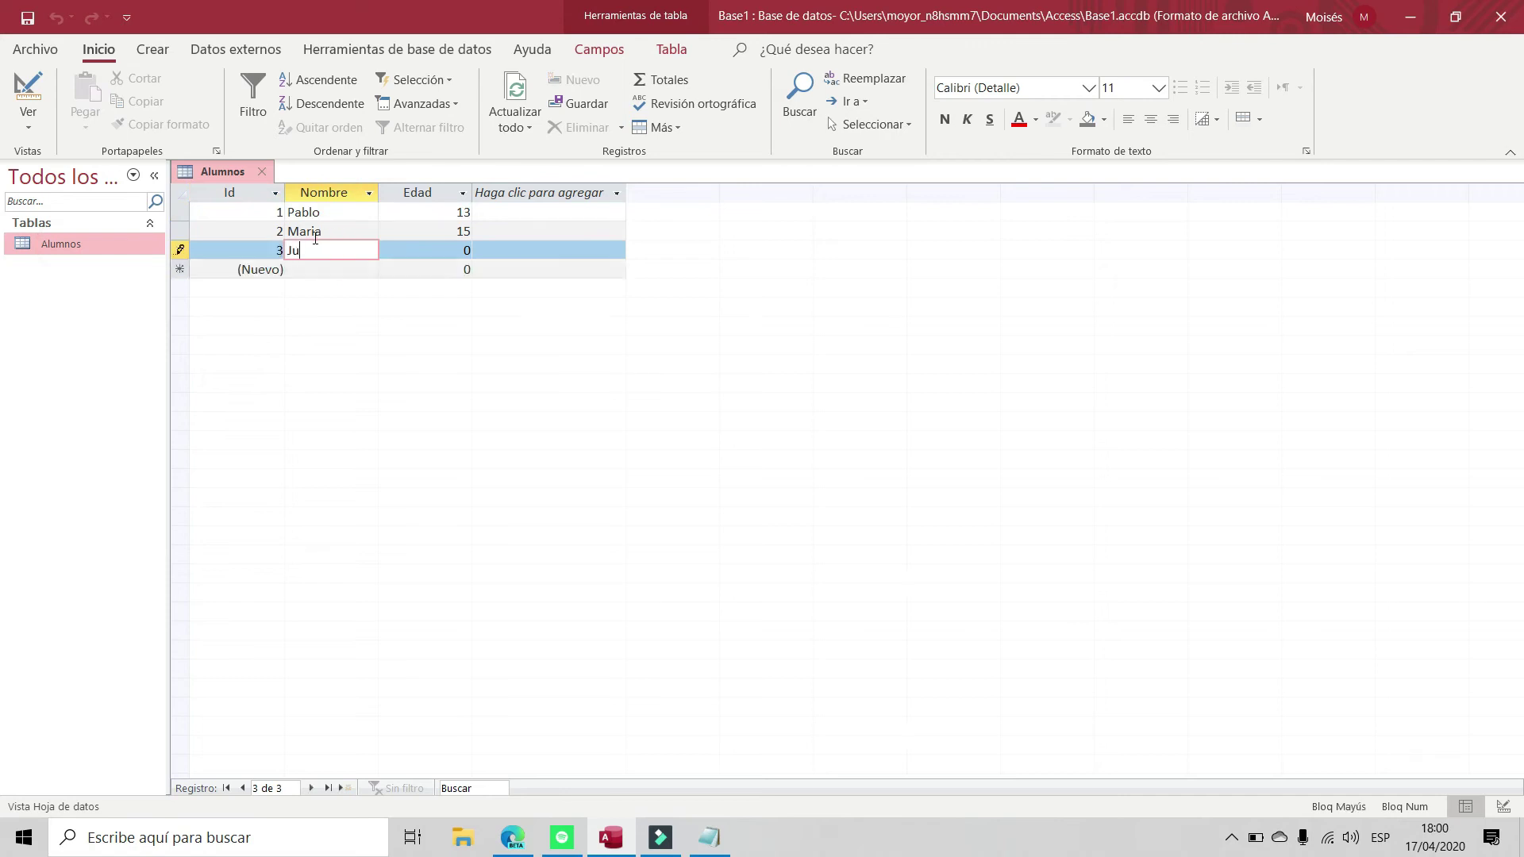
{"action": "key", "text": "BackSpace"}
{"action": "key", "text": "BackSpace"}
{"action": "type", "text": "an"}
{"action": "key", "text": "Tab"}
{"action": "type", "text": "16"}
{"action": "key", "text": "Tab"}
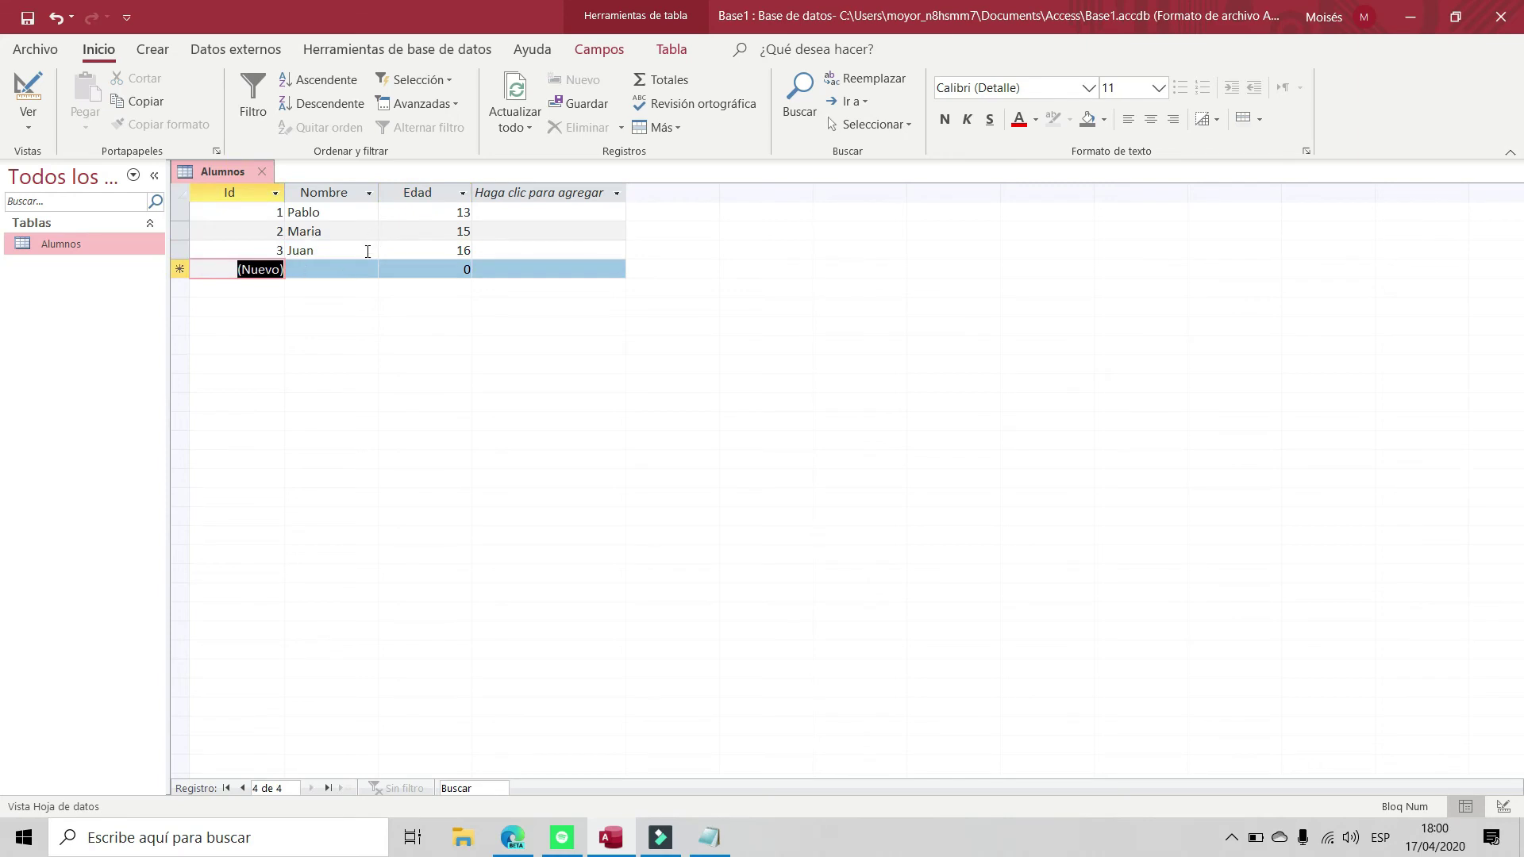
Bring up the navigation pane's shortcut menus, then dismiss them
{"action": "right_click", "coordinate": [54, 315]}
{"action": "right_click", "coordinate": [55, 279]}
{"action": "left_click", "coordinate": [635, 634]}
Create a new table in Design view from the Crear tab, selecting the first field name cell
{"action": "left_click", "coordinate": [136, 53]}
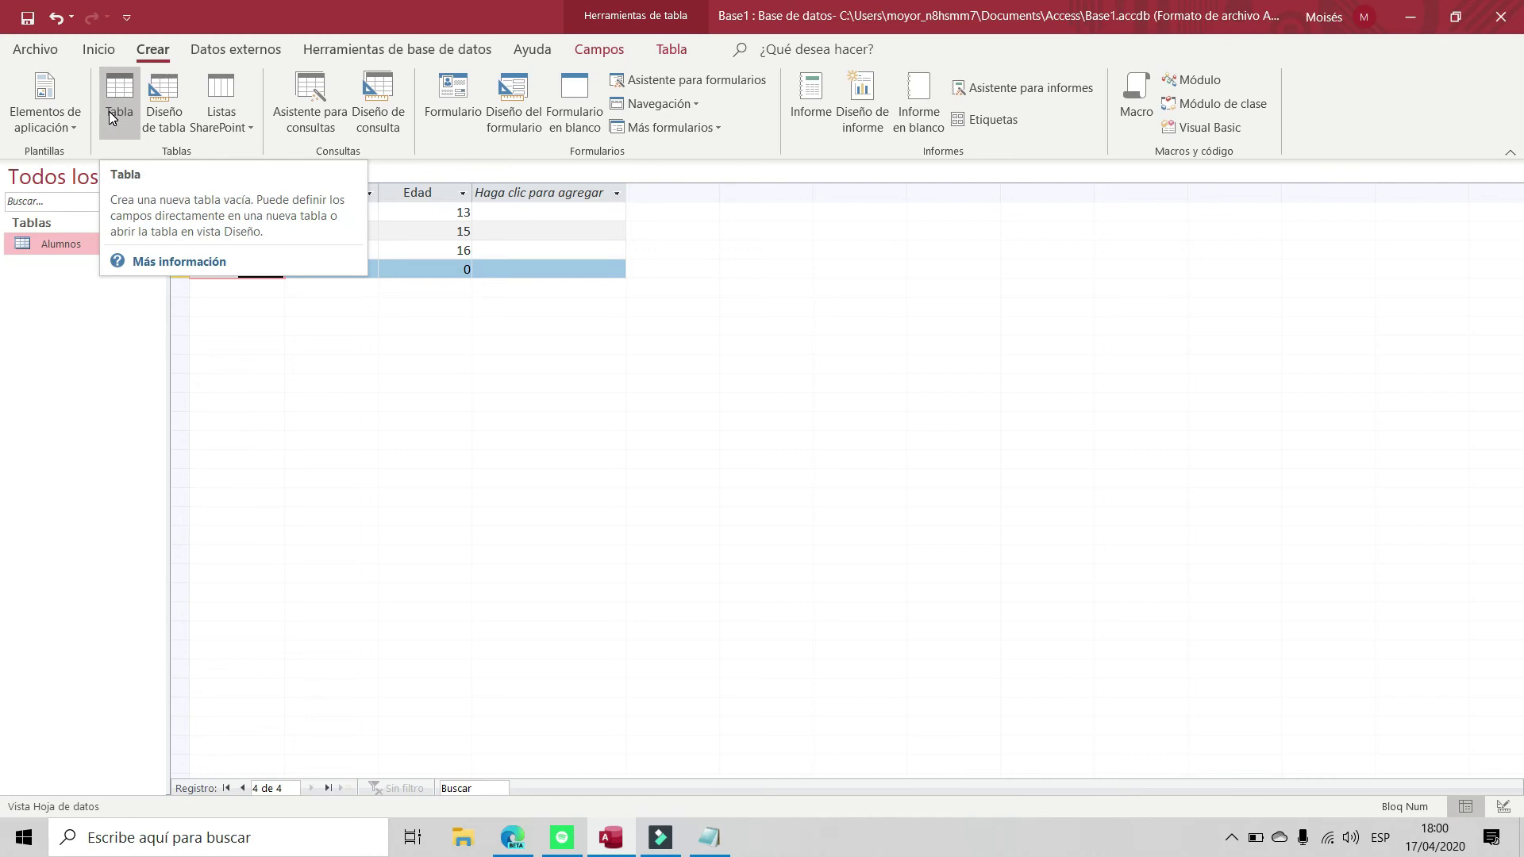
{"action": "left_click", "coordinate": [108, 114]}
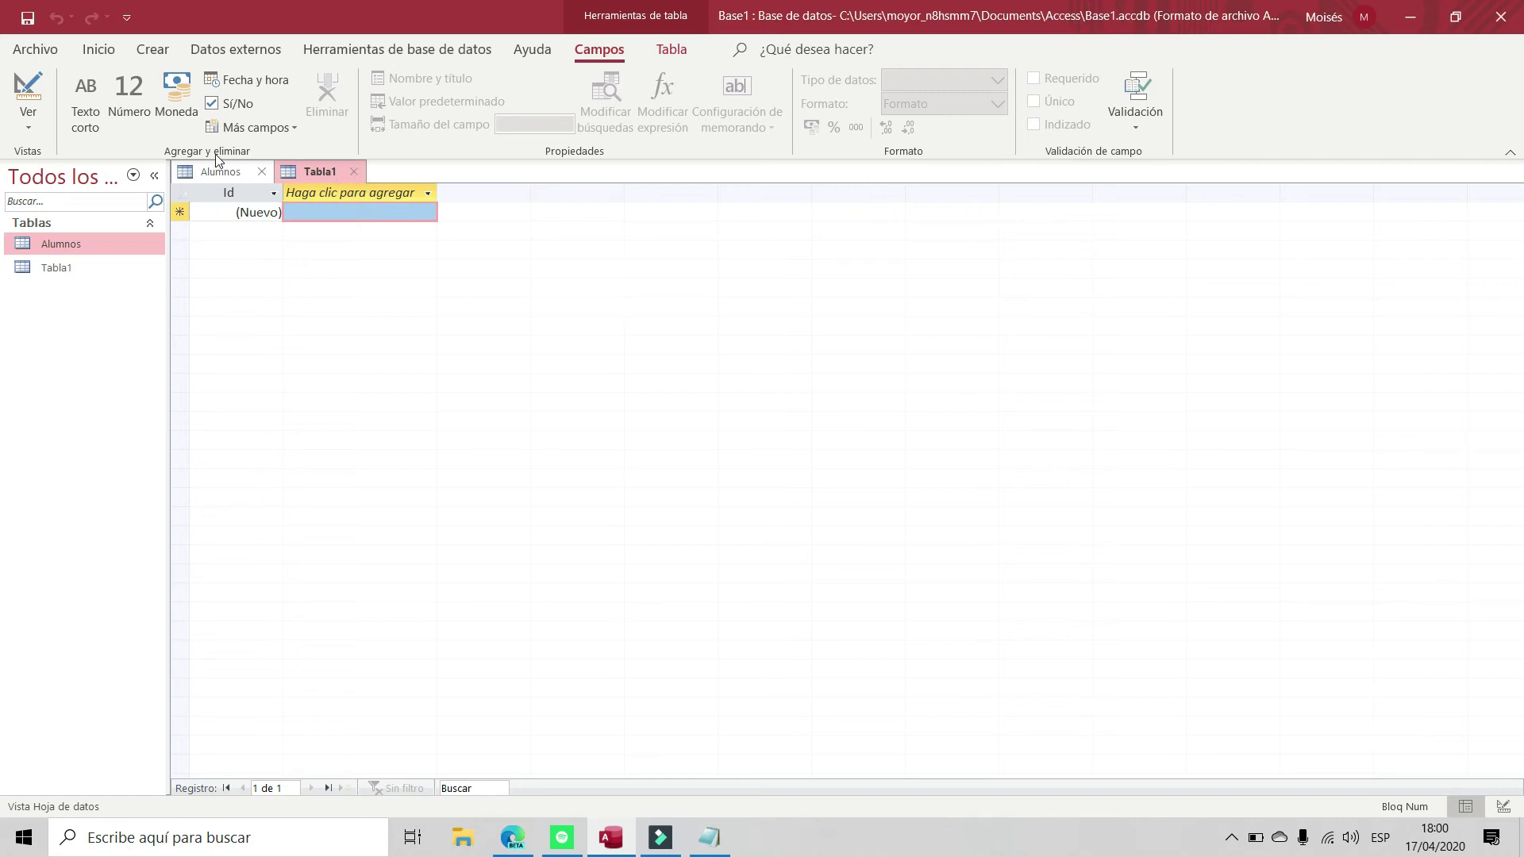
{"action": "left_click", "coordinate": [355, 171]}
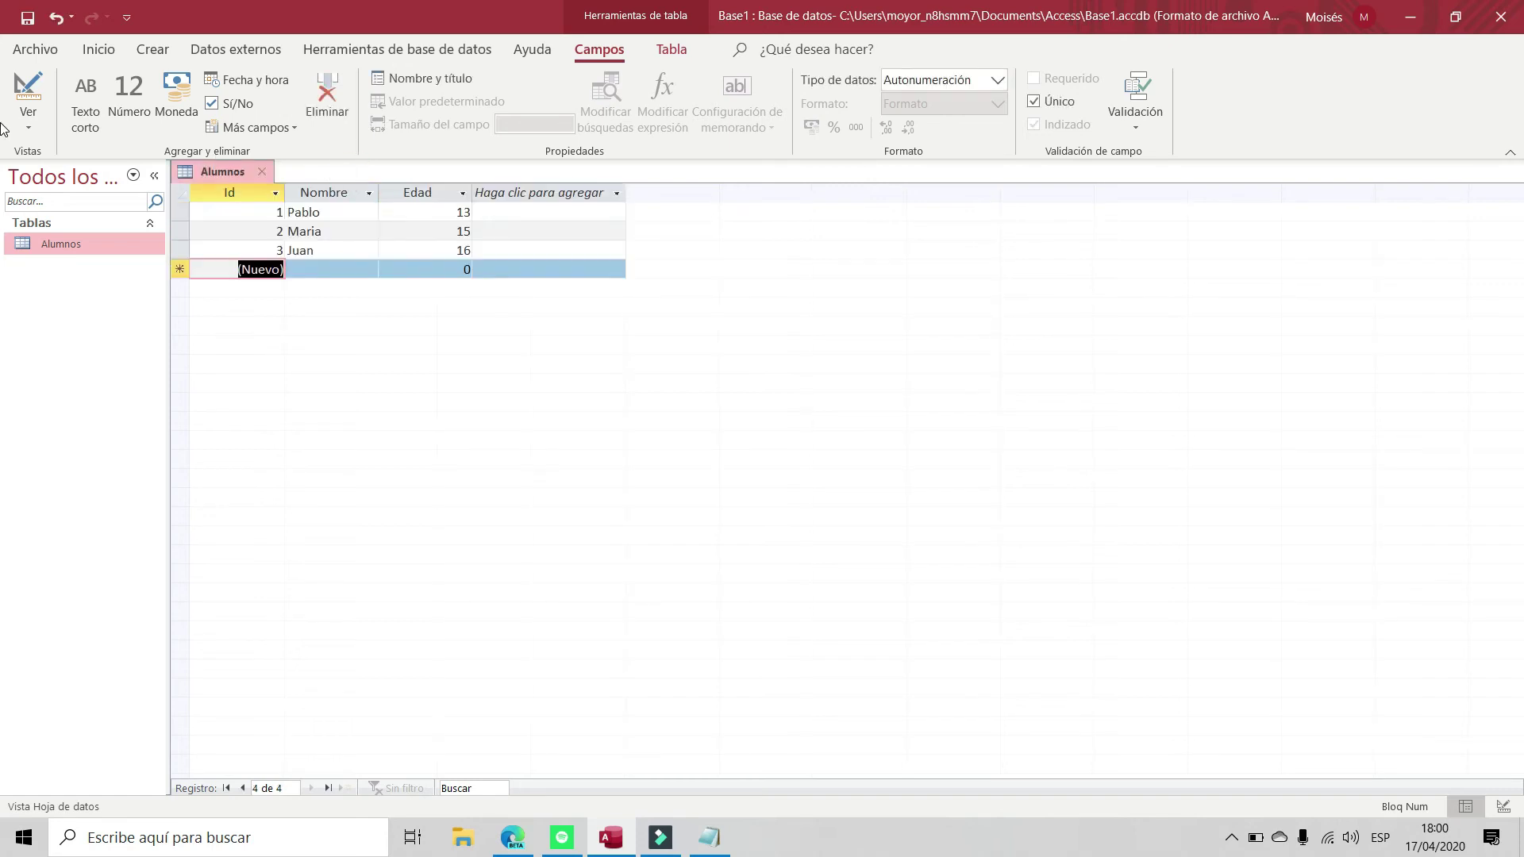
{"action": "left_click", "coordinate": [158, 53]}
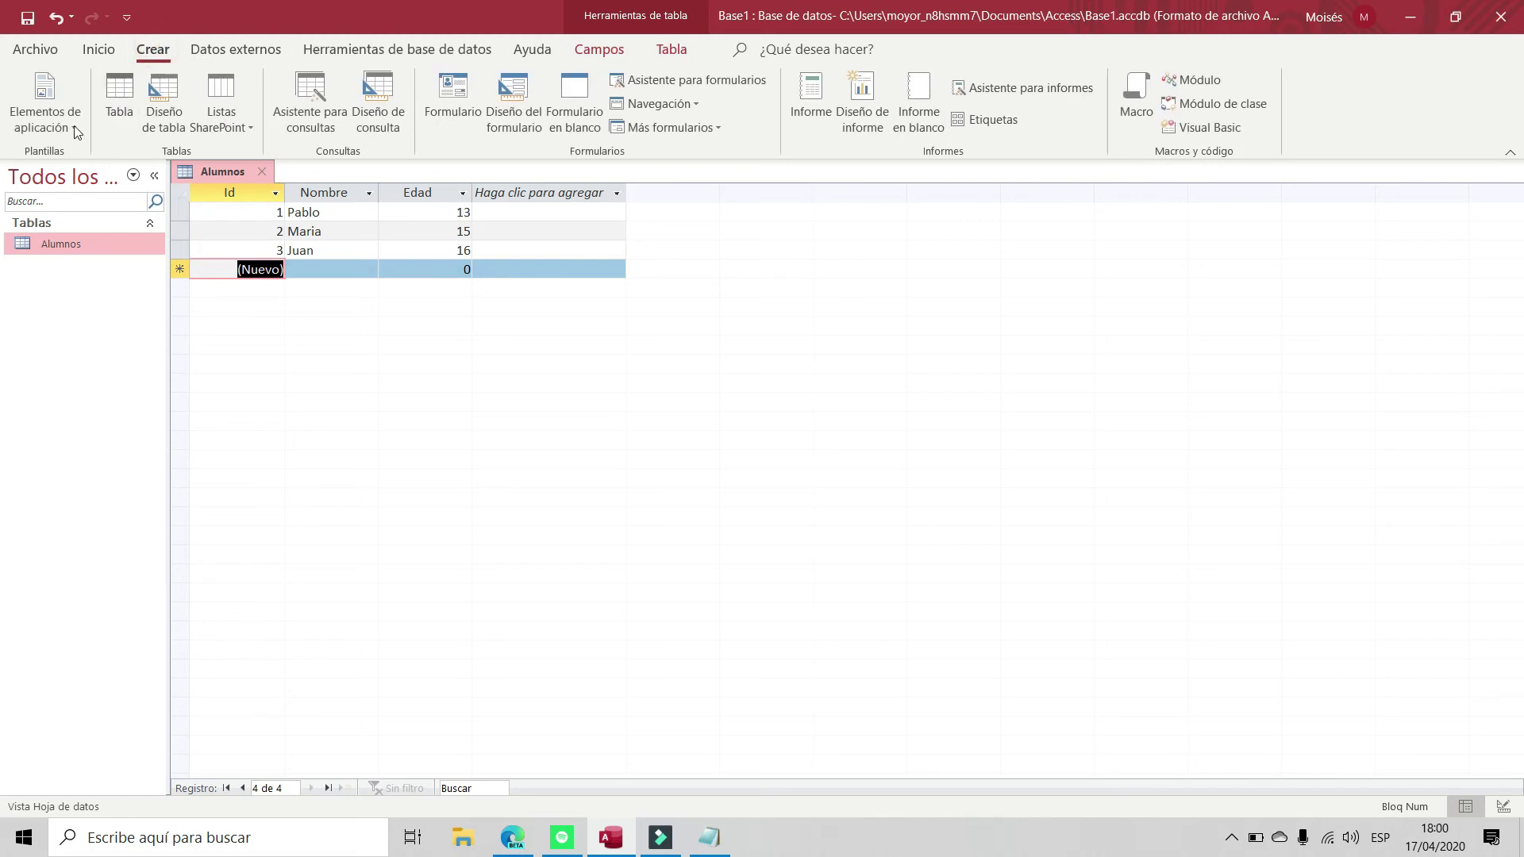
{"action": "left_click", "coordinate": [108, 51]}
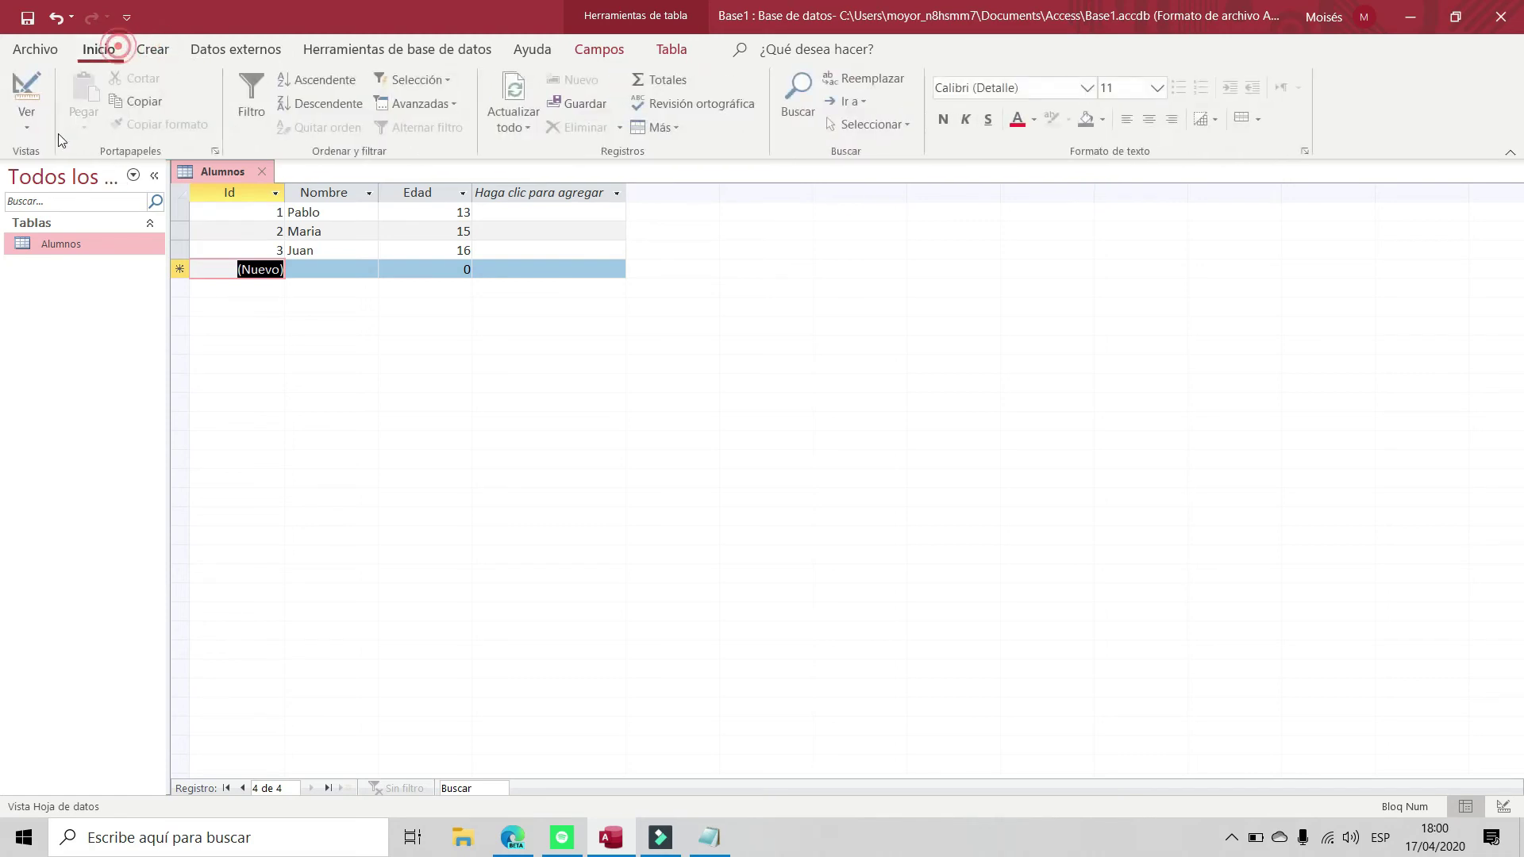
{"action": "left_click", "coordinate": [28, 119]}
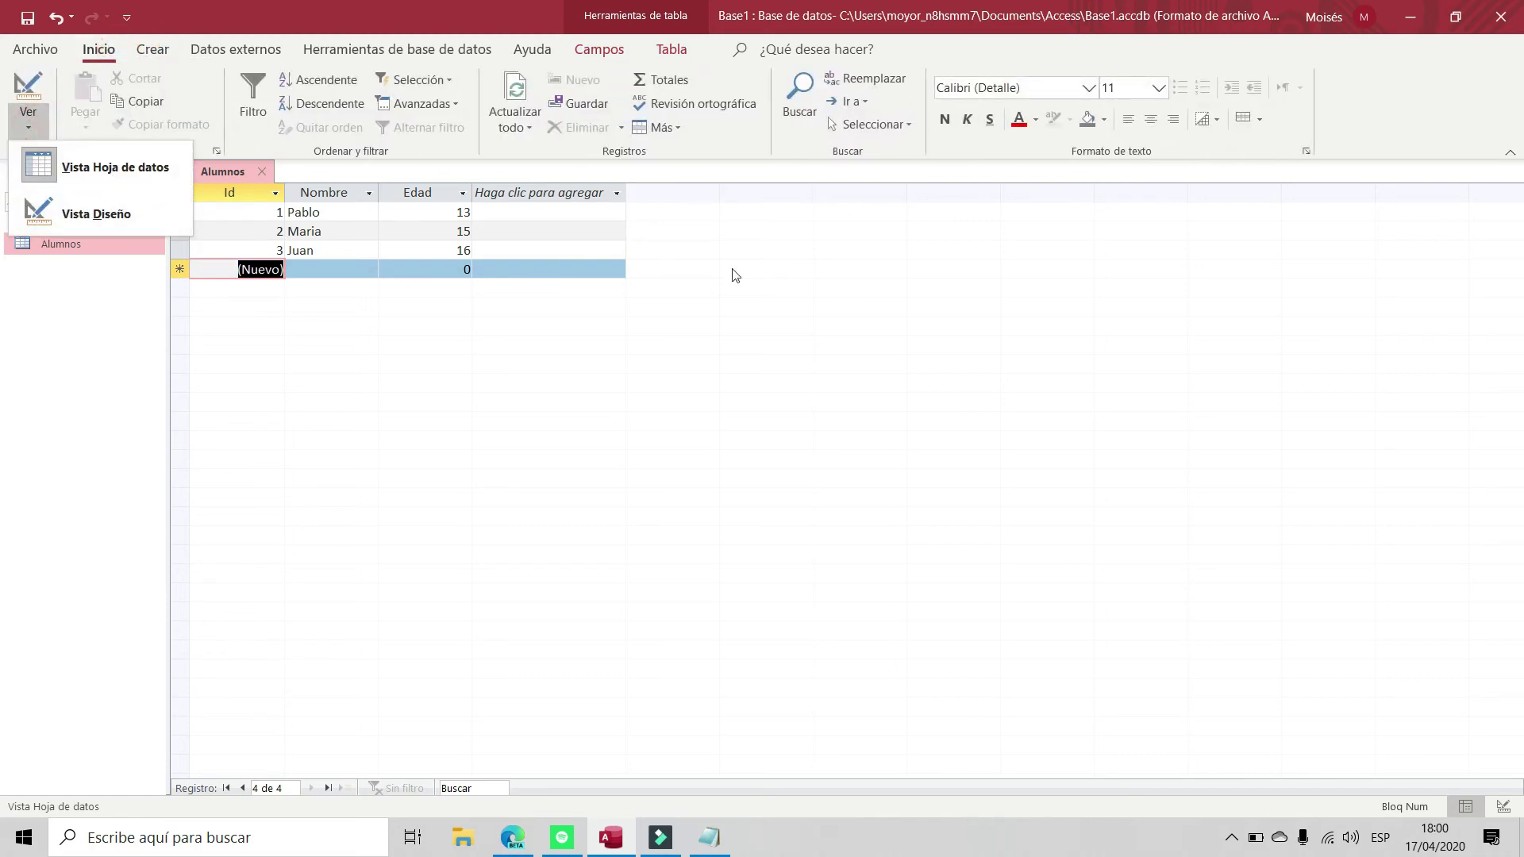
{"action": "left_click", "coordinate": [706, 346]}
{"action": "left_click", "coordinate": [159, 58]}
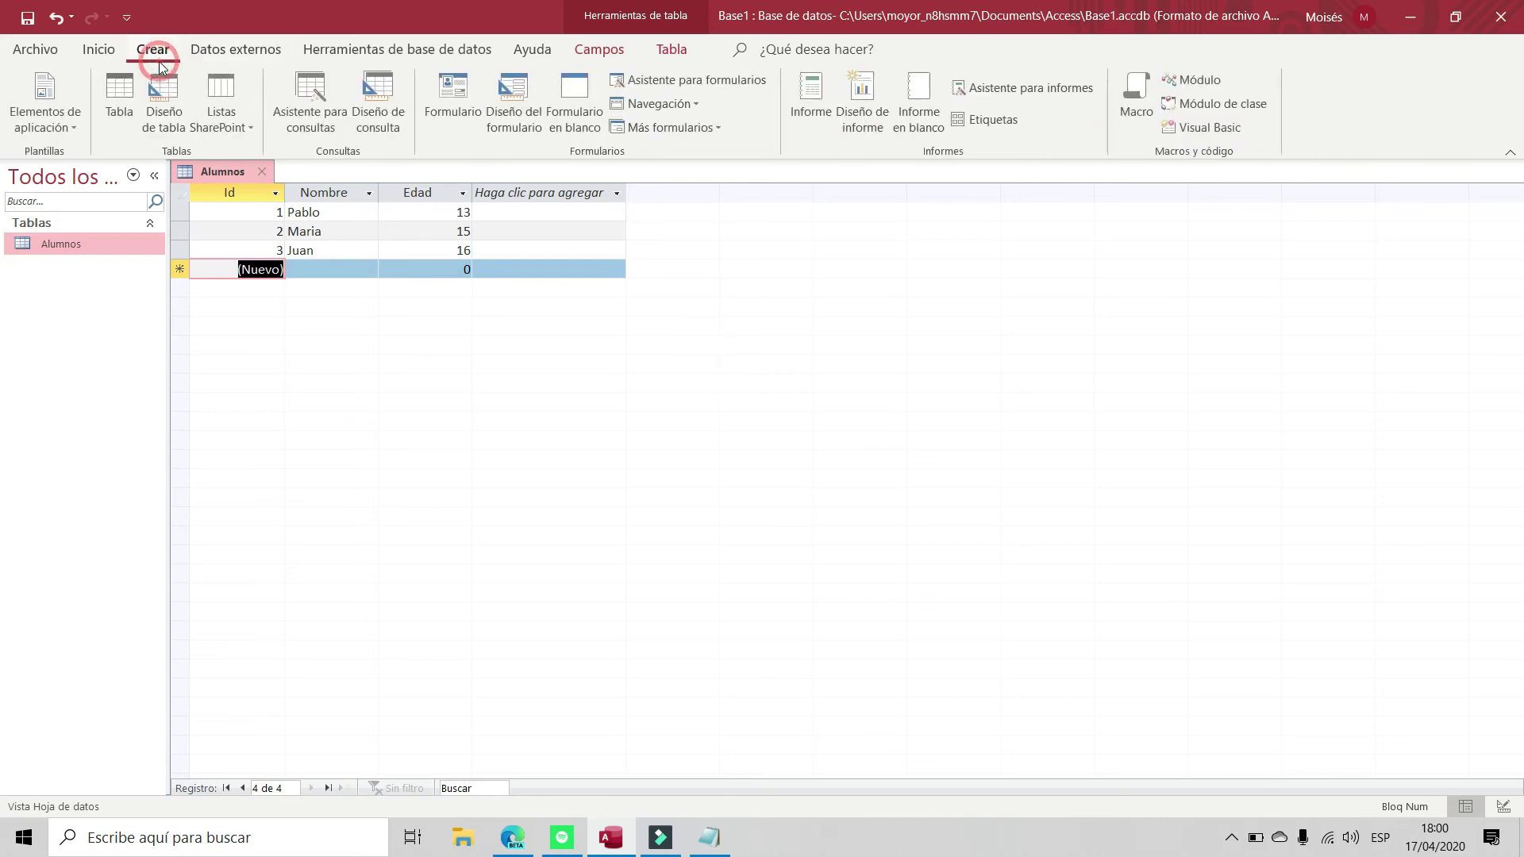
{"action": "left_click", "coordinate": [176, 126]}
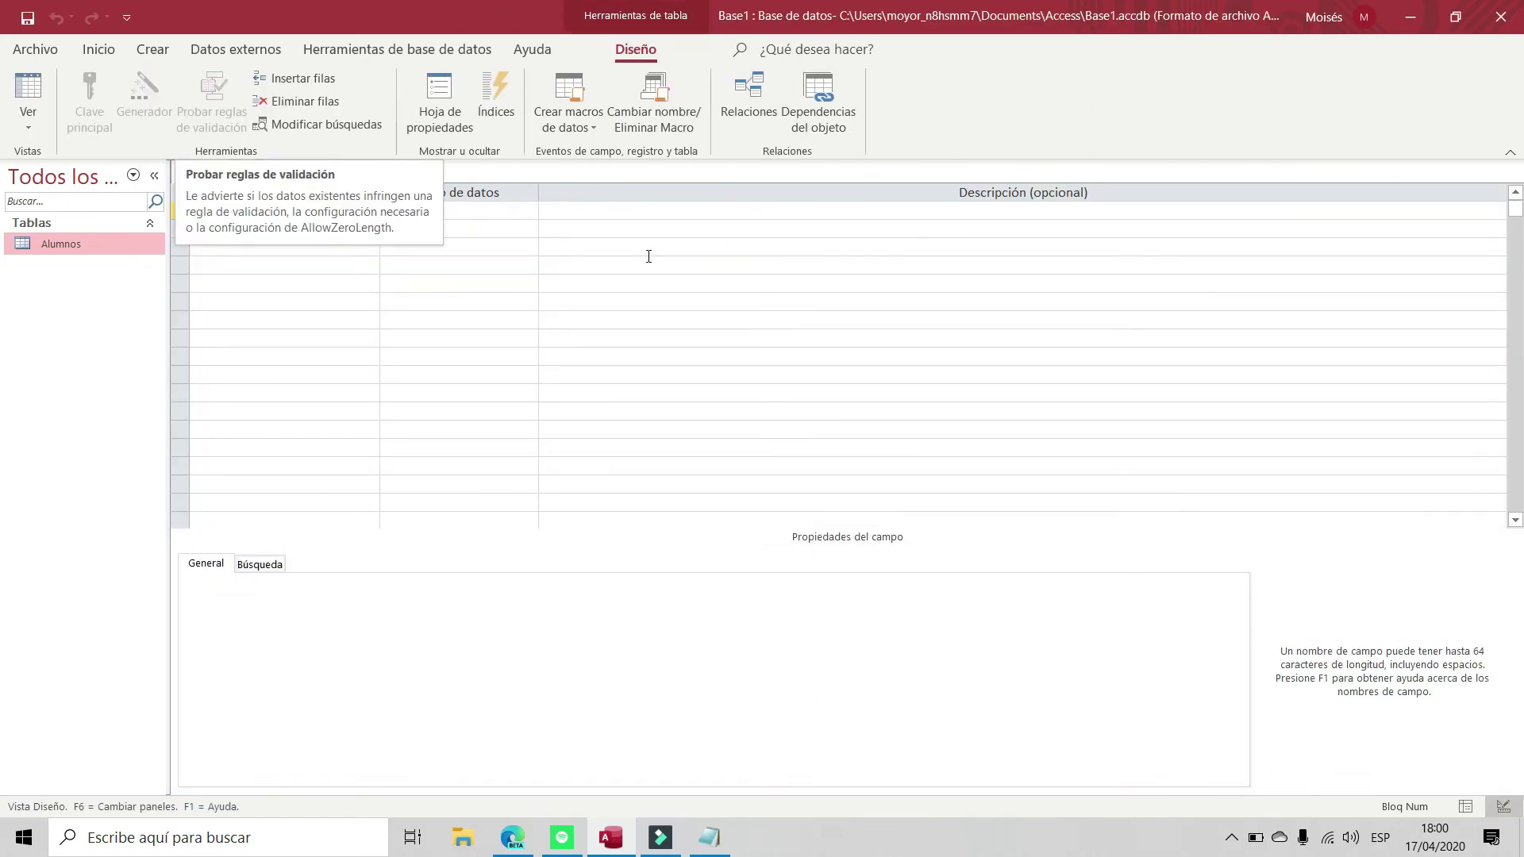
{"action": "left_click", "coordinate": [281, 204]}
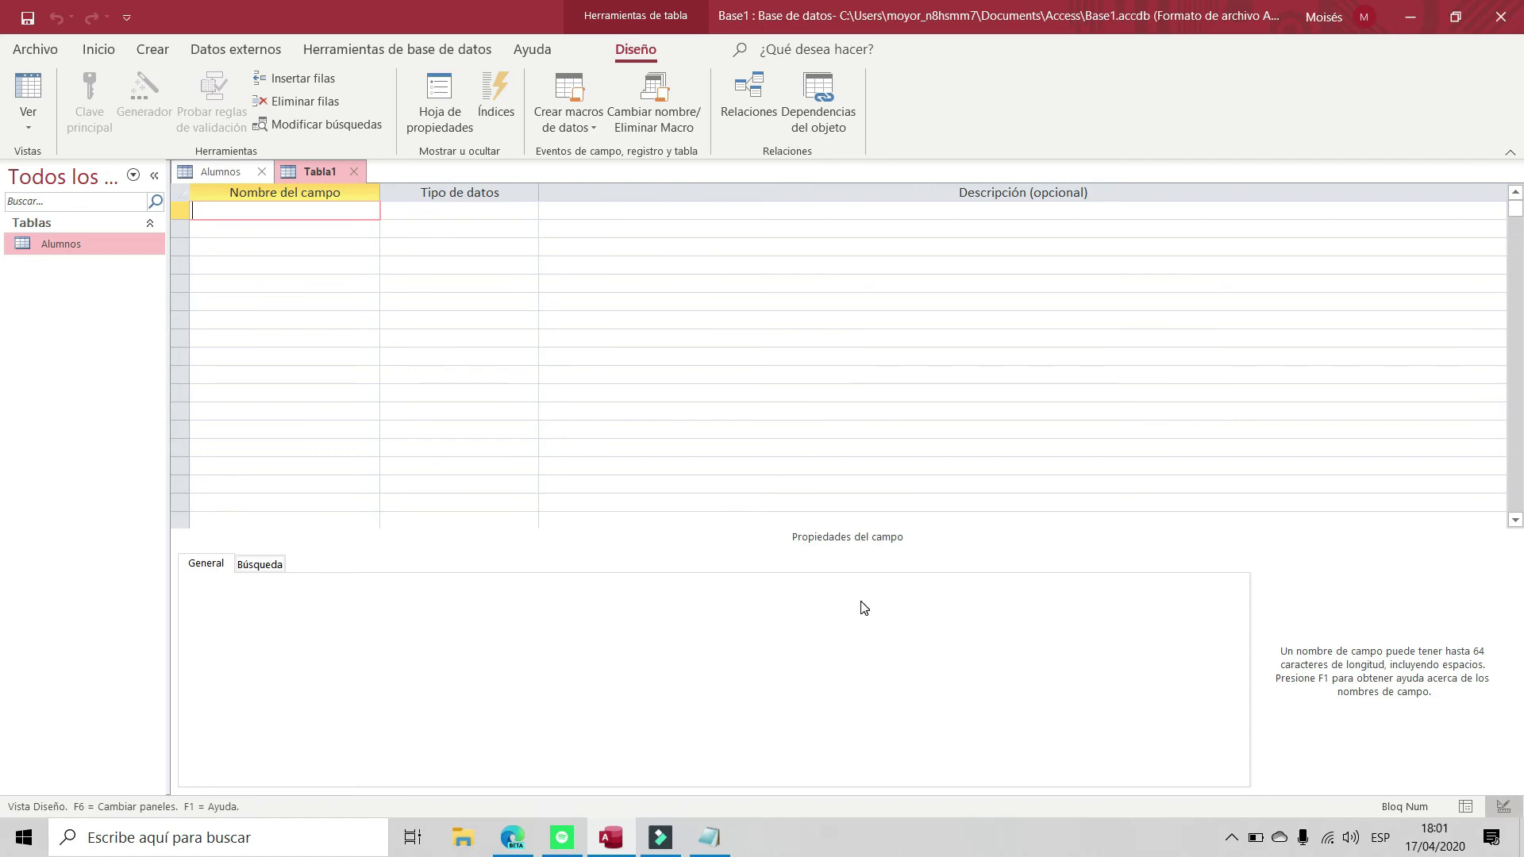
Check the Alumnos table's columns, then return to the new table's design
{"action": "left_click", "coordinate": [221, 174]}
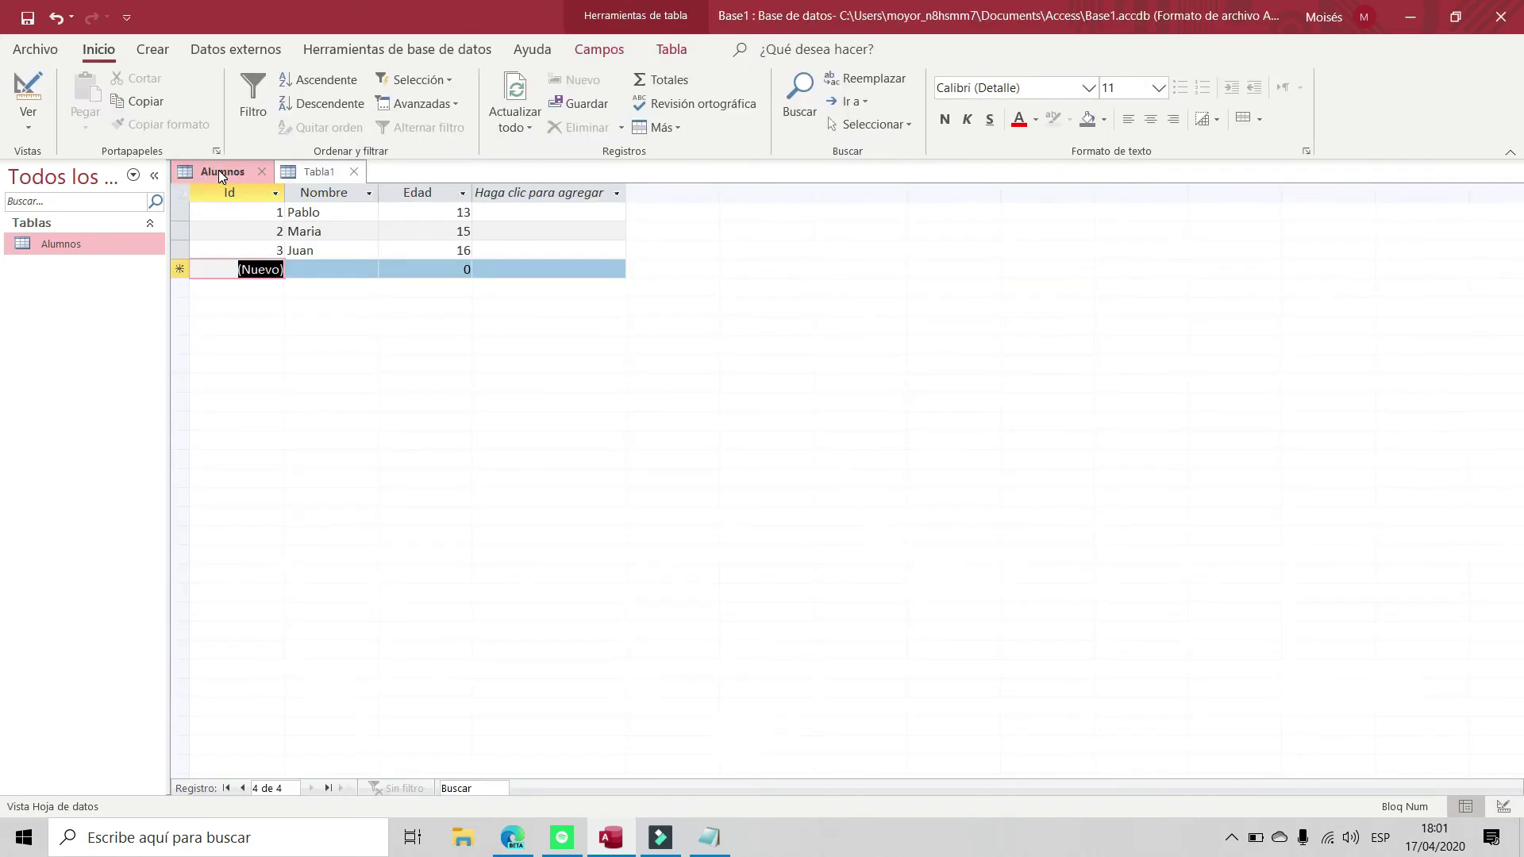
{"action": "left_click", "coordinate": [235, 192]}
{"action": "left_click", "coordinate": [319, 175]}
Define the first field 'id' as Autonumeración
{"action": "left_click", "coordinate": [276, 208]}
{"action": "type", "text": "id"}
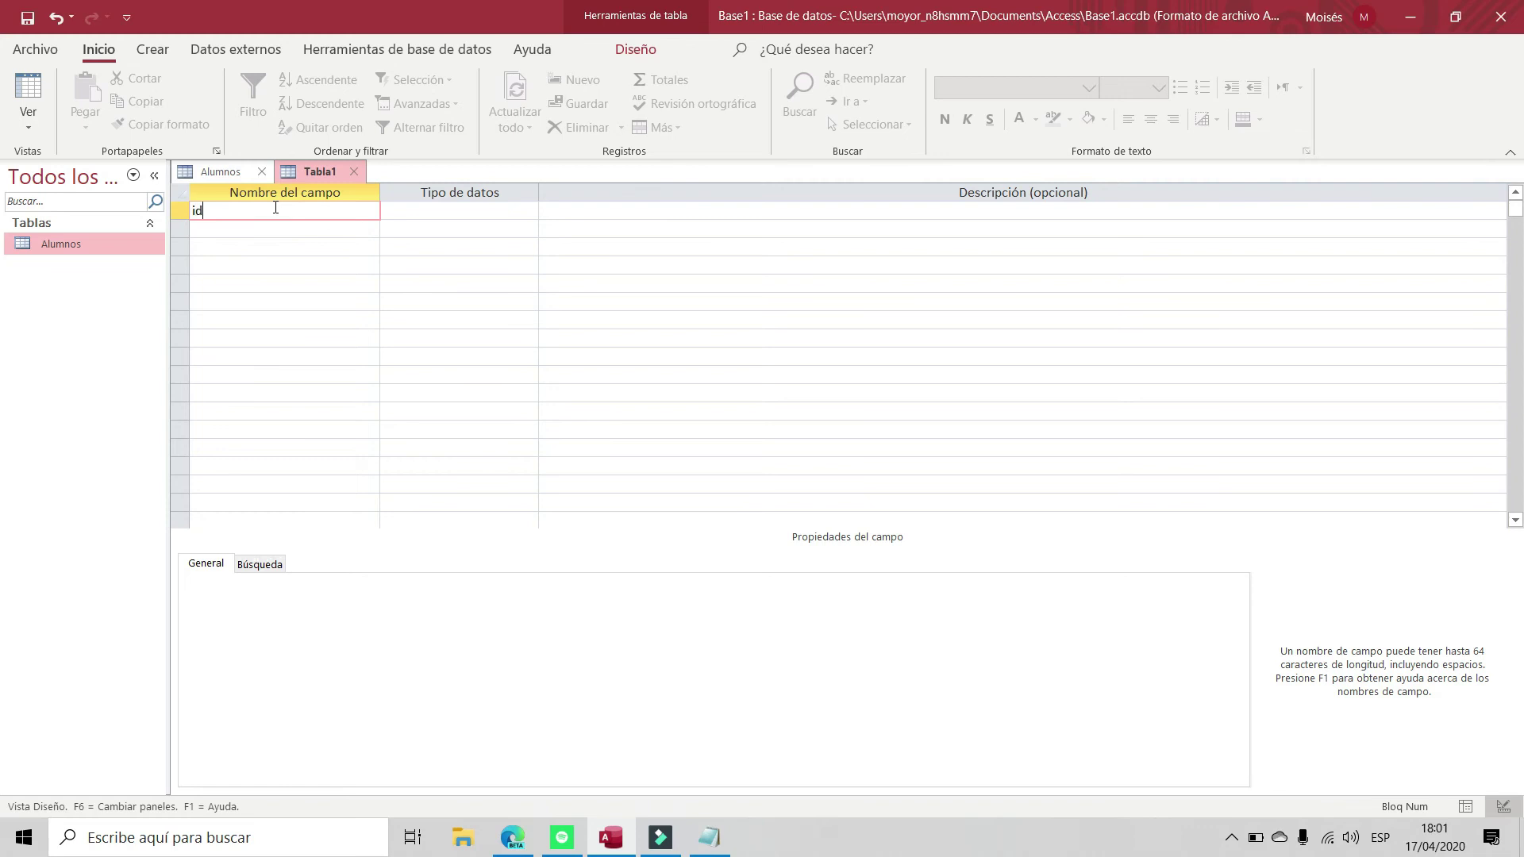
{"action": "key", "text": "Tab"}
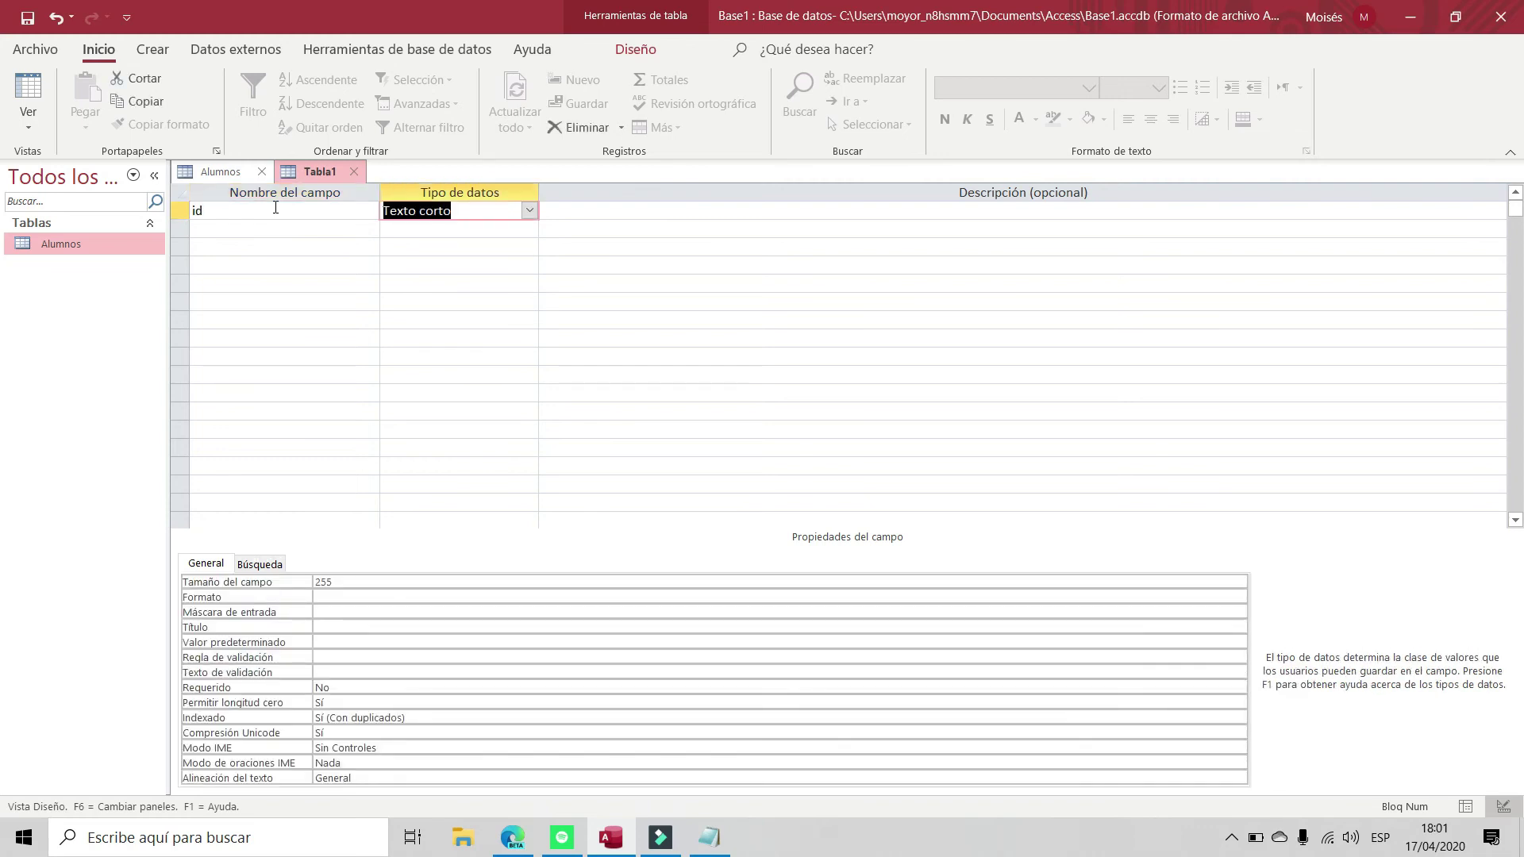
{"action": "type", "text": "a"}
{"action": "key", "text": "Tab"}
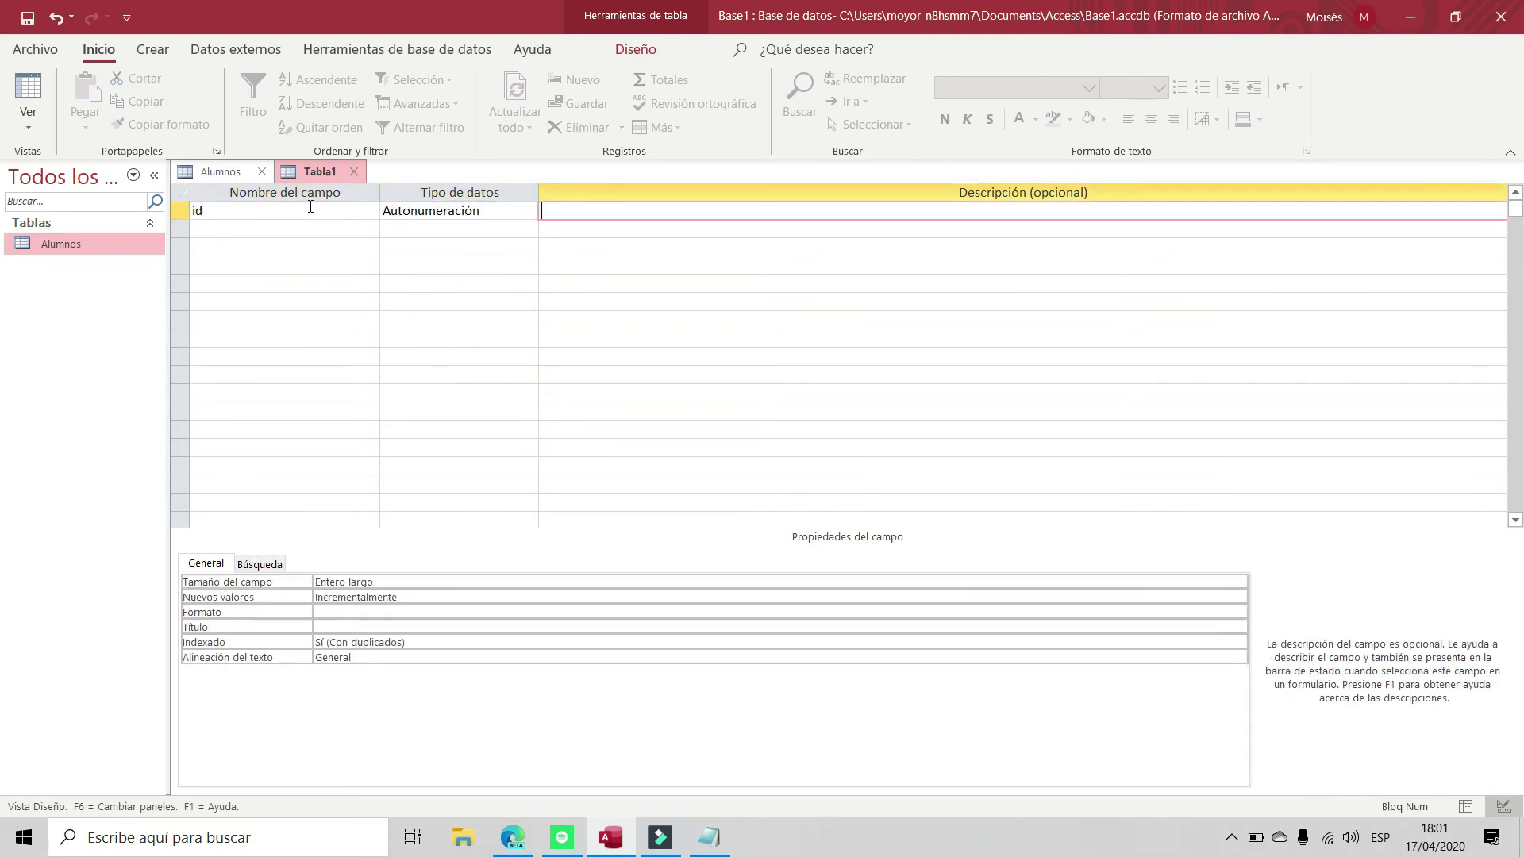
Add a second field 'Nombre' as Texto corto and review both fields' properties
{"action": "left_click", "coordinate": [219, 232]}
{"action": "type", "text": "Nombre"}
{"action": "key", "text": "Tab"}
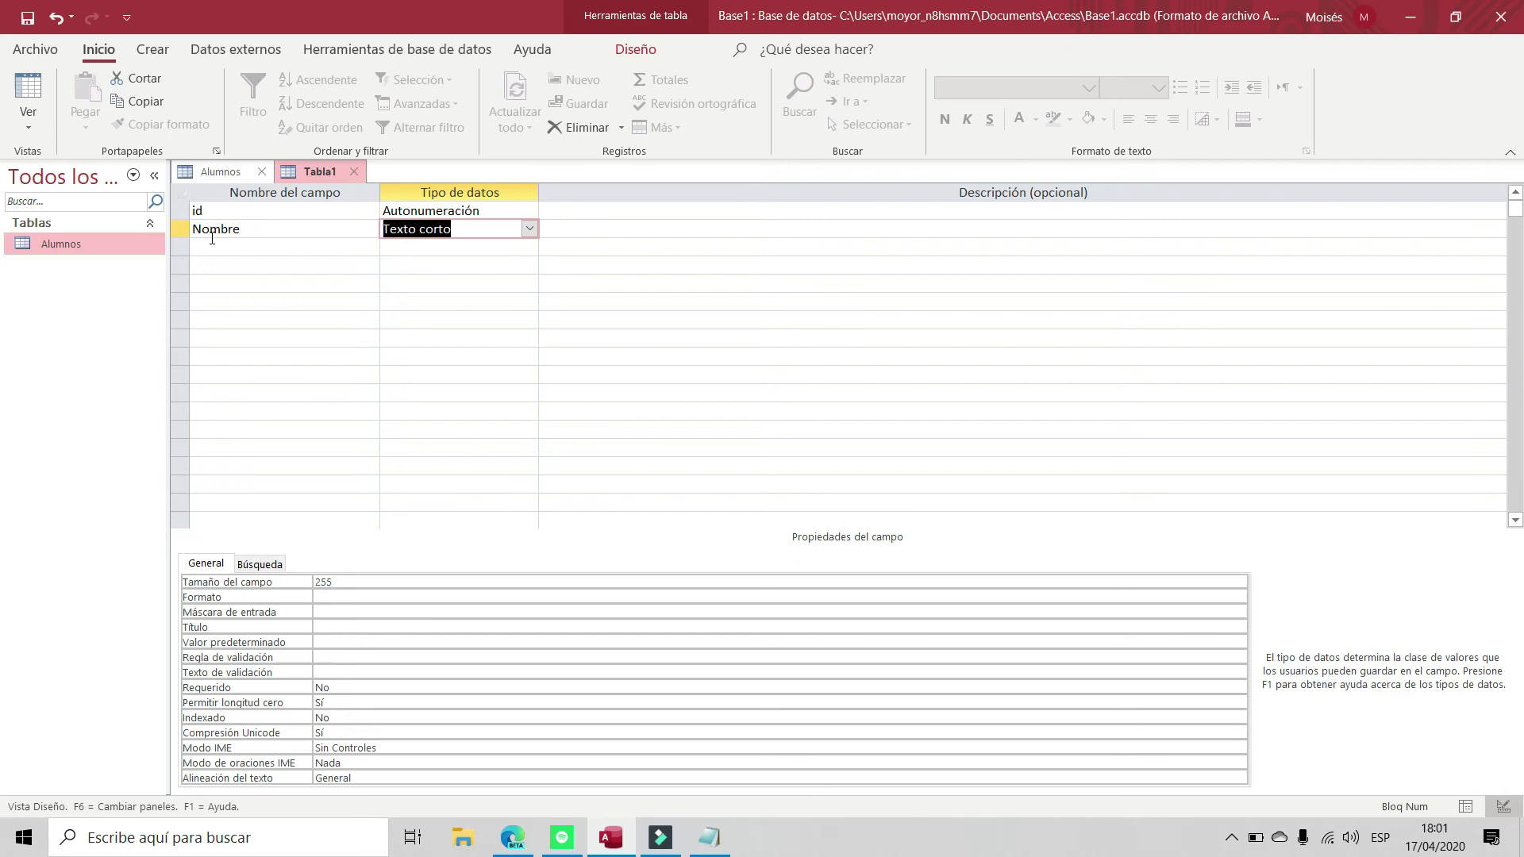
{"action": "left_click", "coordinate": [279, 245]}
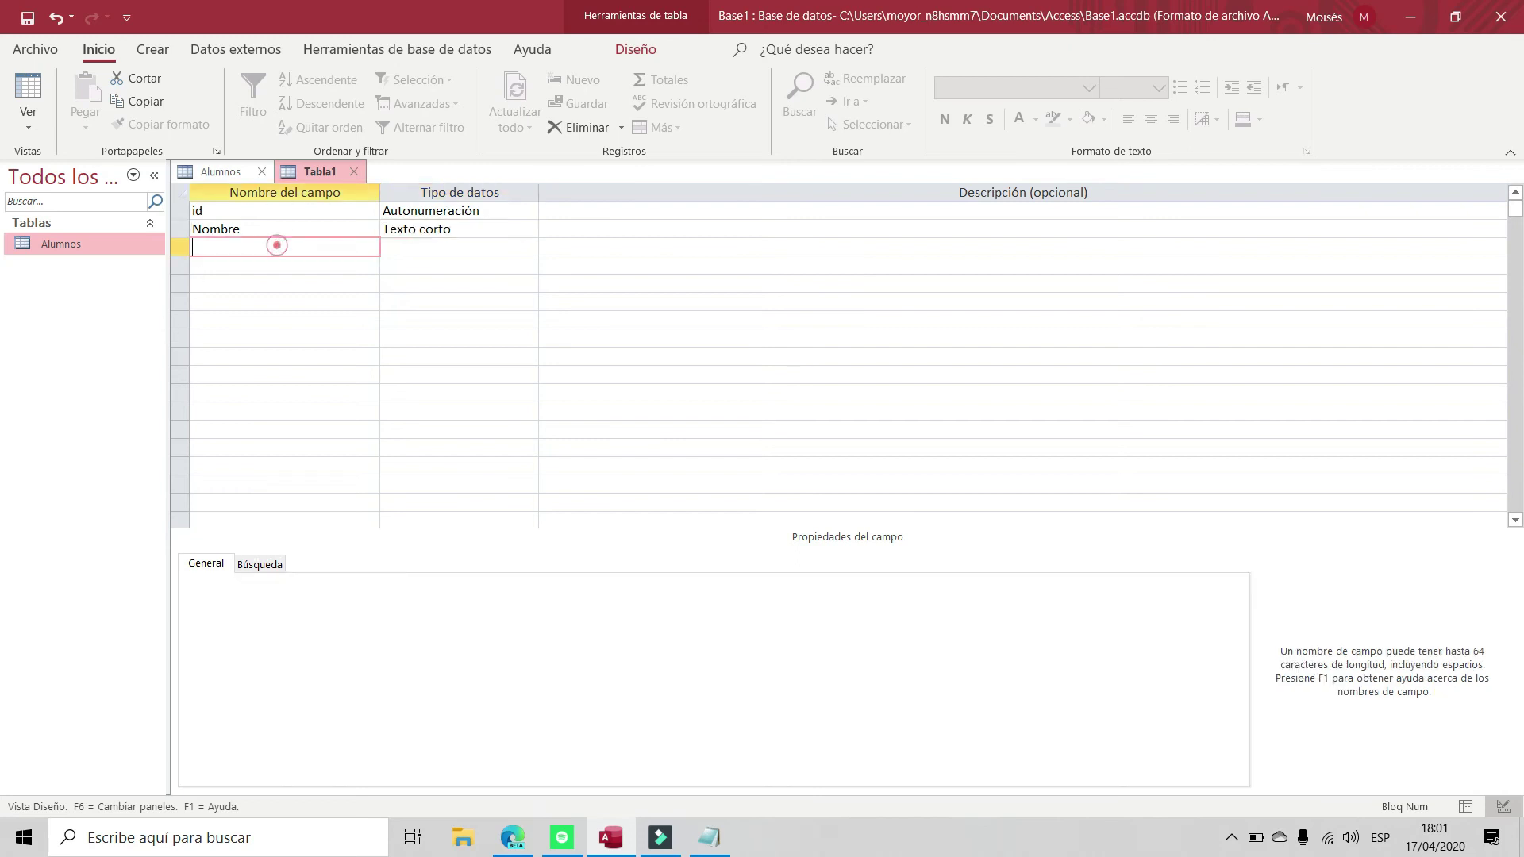
{"action": "left_click", "coordinate": [407, 211]}
{"action": "left_click", "coordinate": [403, 238]}
{"action": "left_click", "coordinate": [402, 211]}
{"action": "left_click", "coordinate": [405, 232]}
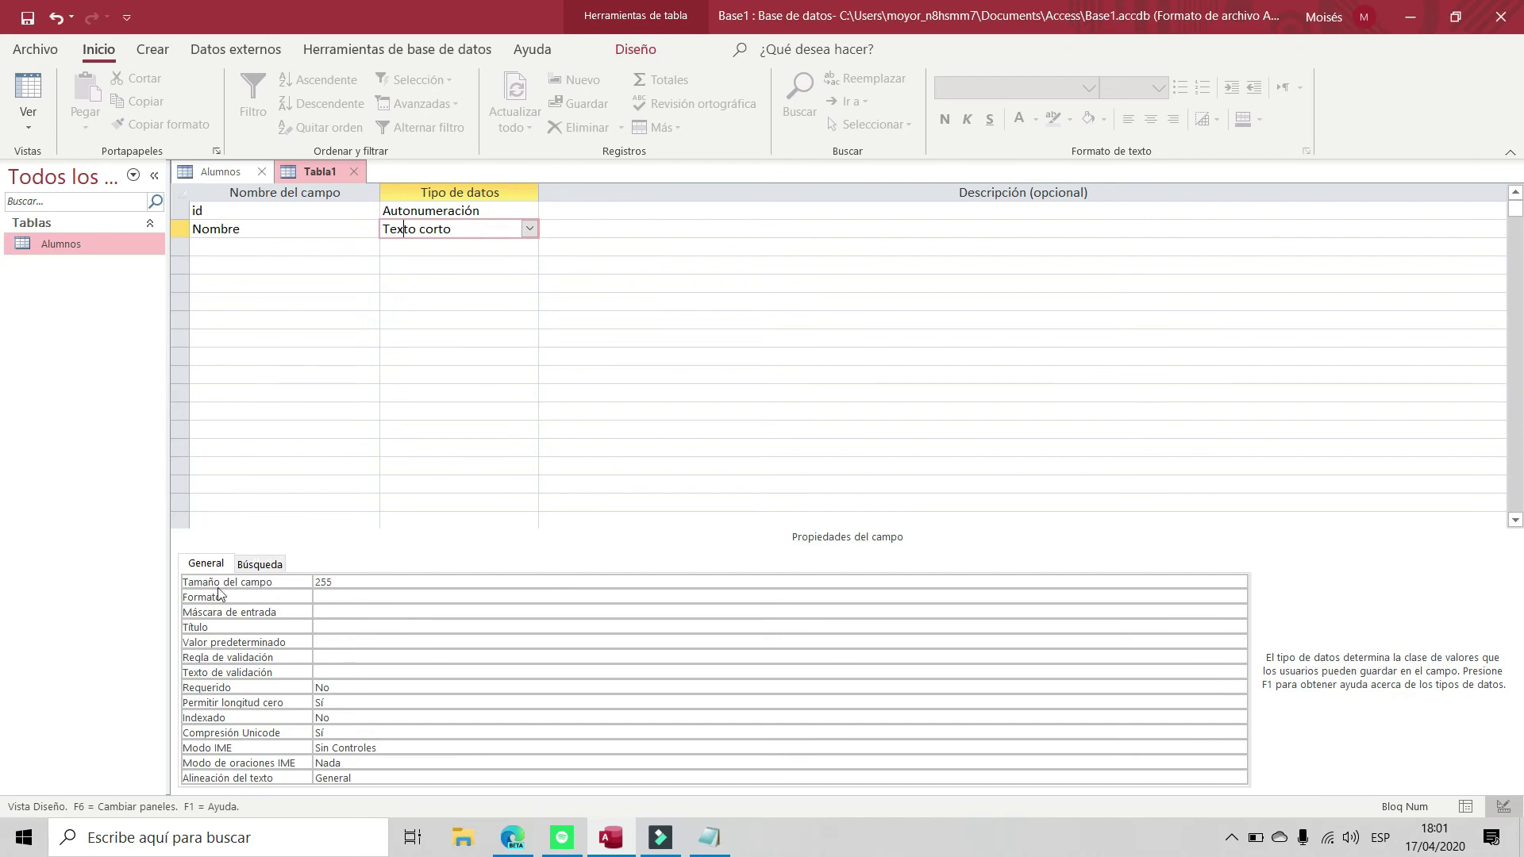
Adjust the Nombre field's 255 field size property
{"action": "left_click", "coordinate": [266, 581]}
{"action": "left_click", "coordinate": [358, 575]}
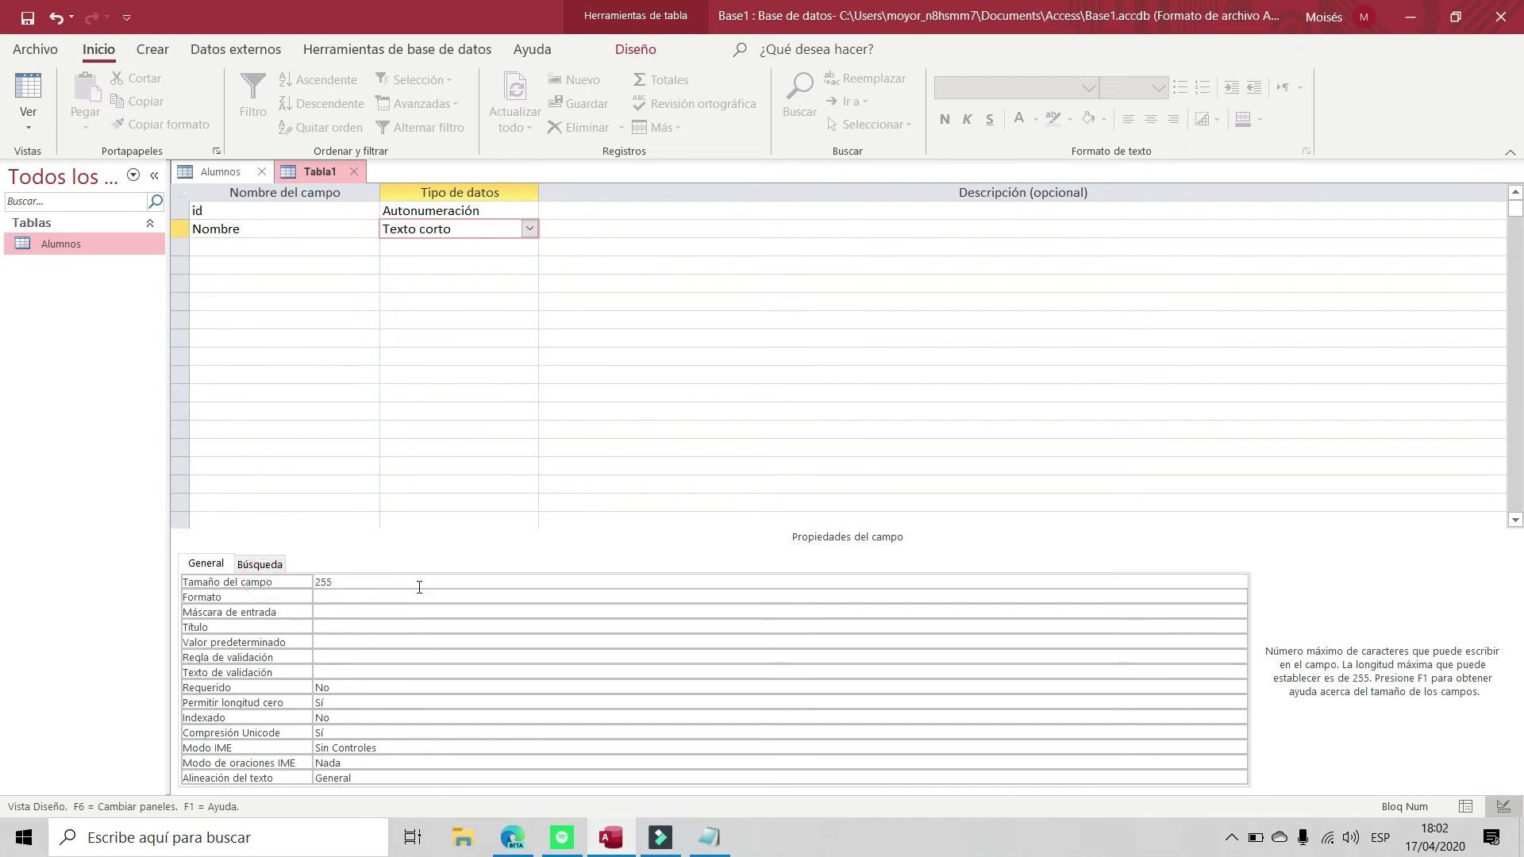
{"action": "left_click", "coordinate": [330, 482]}
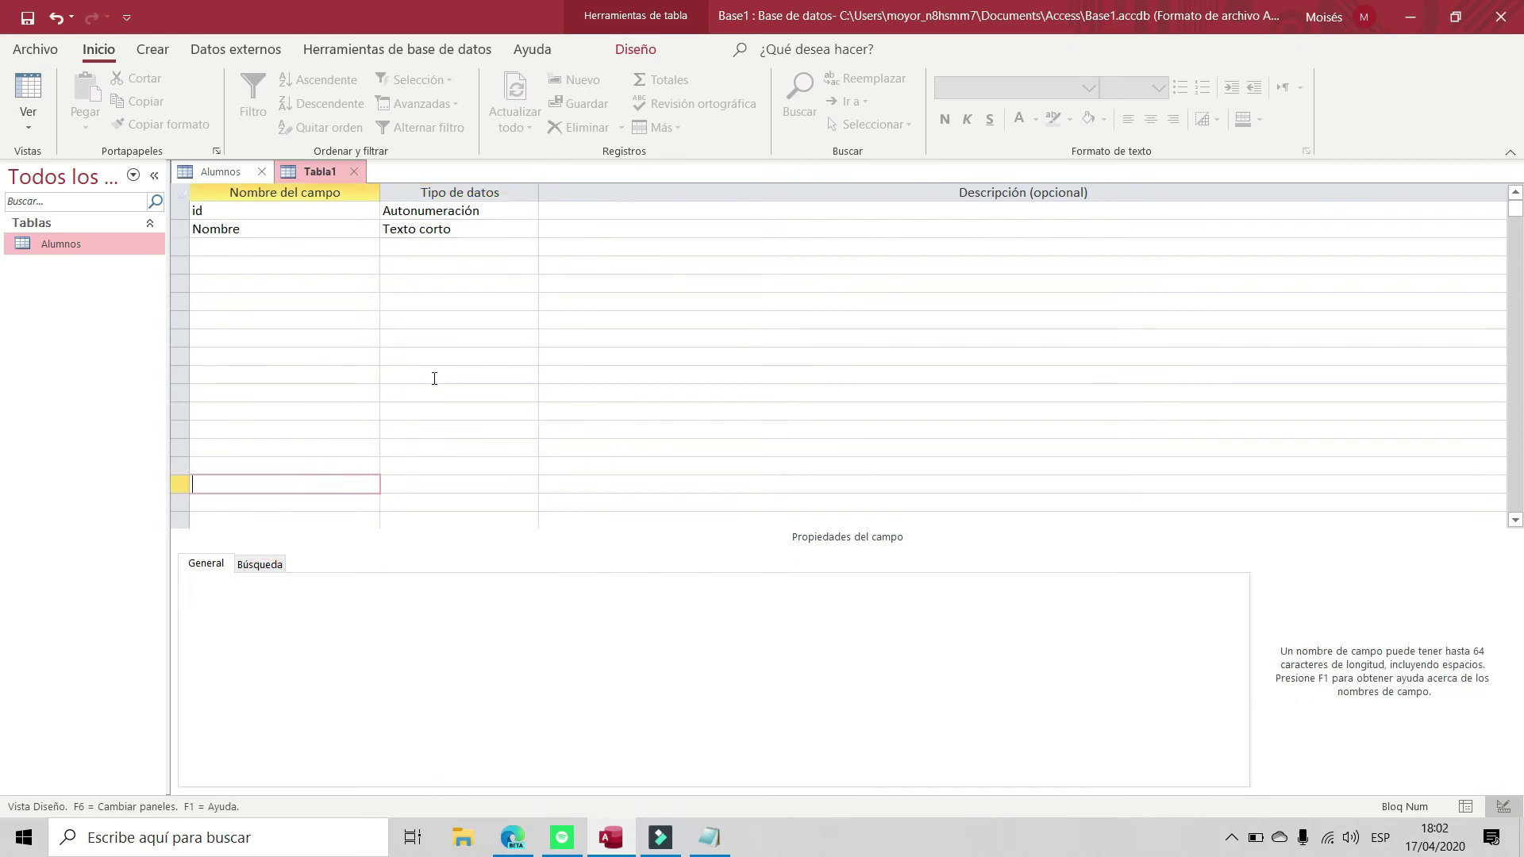
{"action": "left_click", "coordinate": [483, 229]}
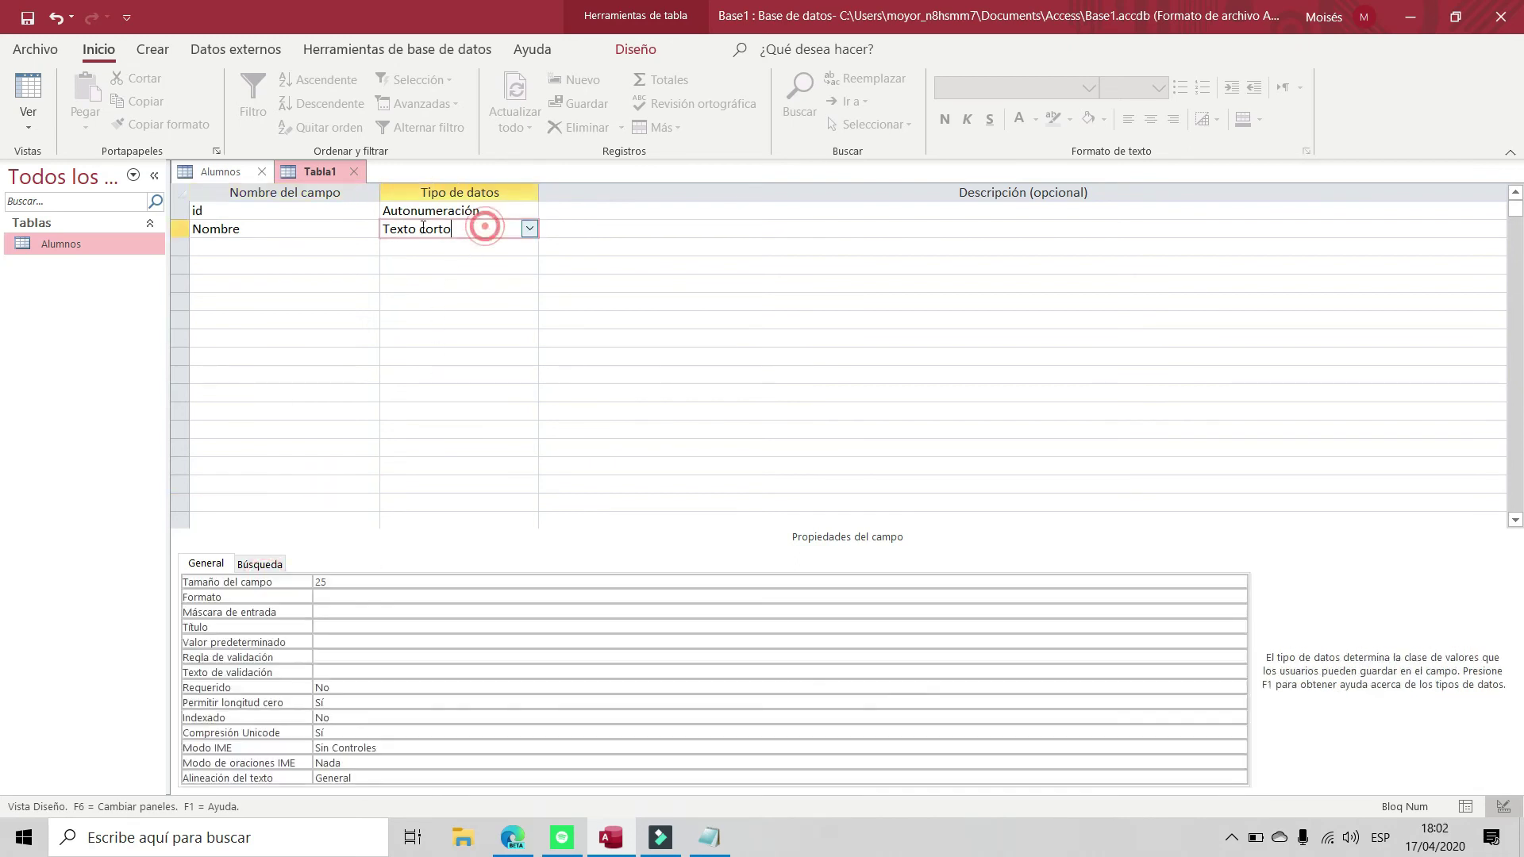
{"action": "left_click", "coordinate": [238, 231]}
Add Paterno and Materno fields below Nombre as short text
{"action": "left_click", "coordinate": [240, 247]}
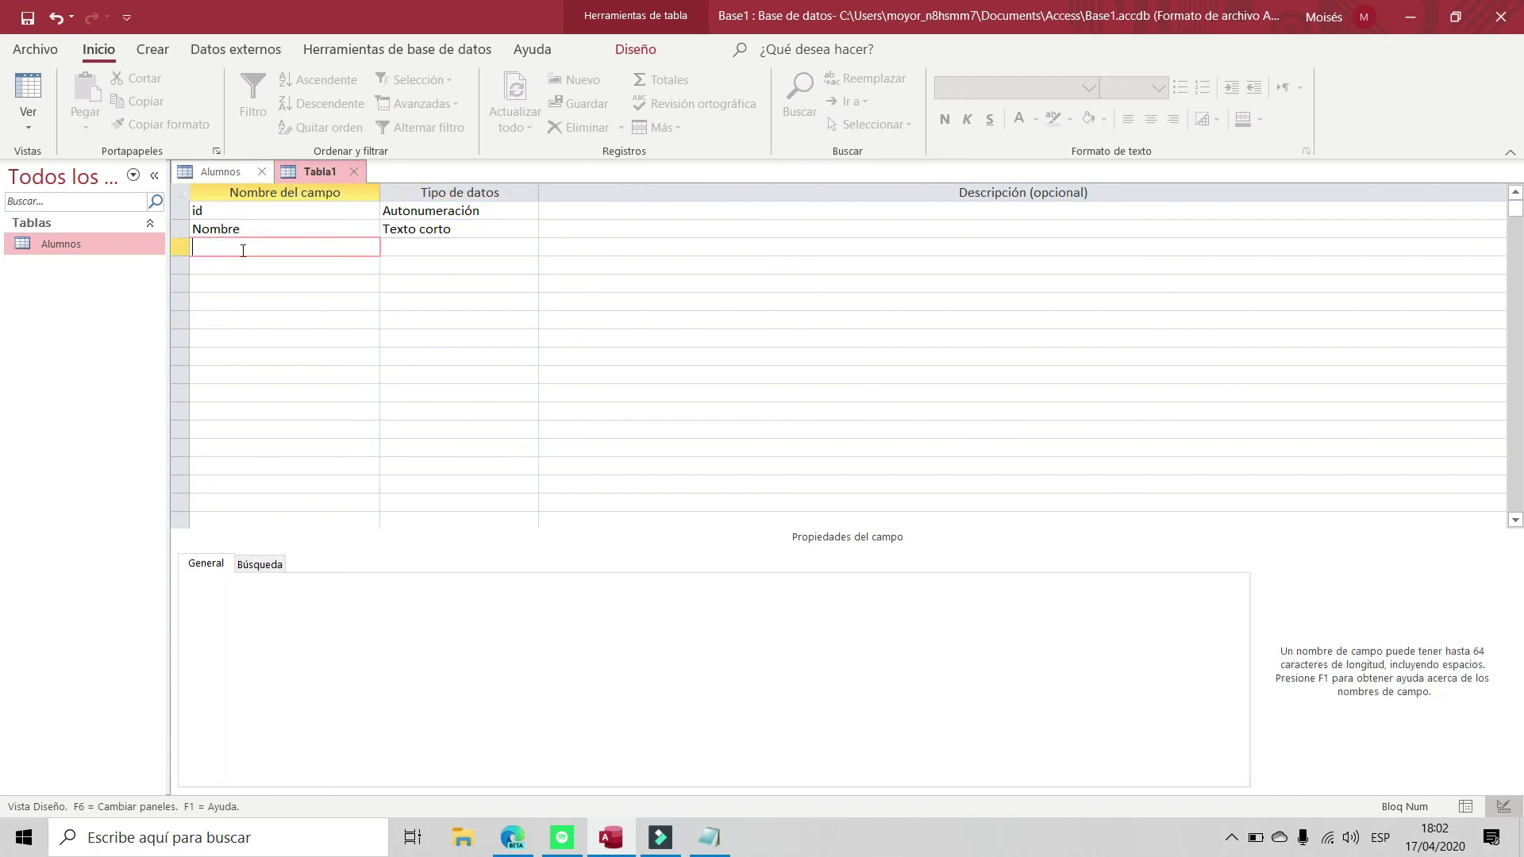
{"action": "type", "text": "Paterno"}
{"action": "key", "text": "Tab"}
{"action": "key", "text": "Caps_Lock"}
{"action": "key", "text": "Tab"}
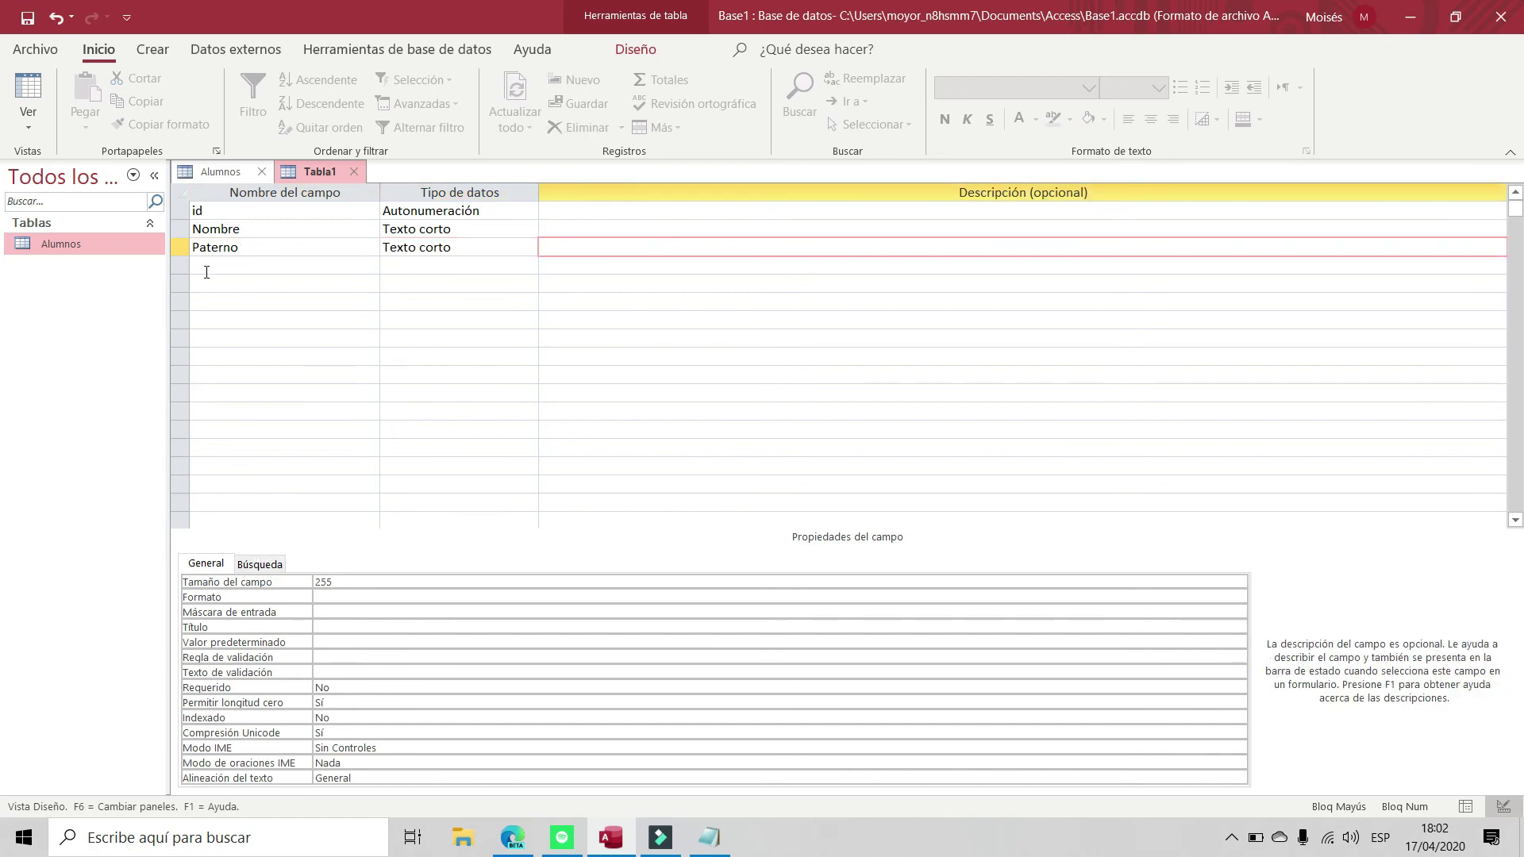
{"action": "left_click", "coordinate": [215, 262]}
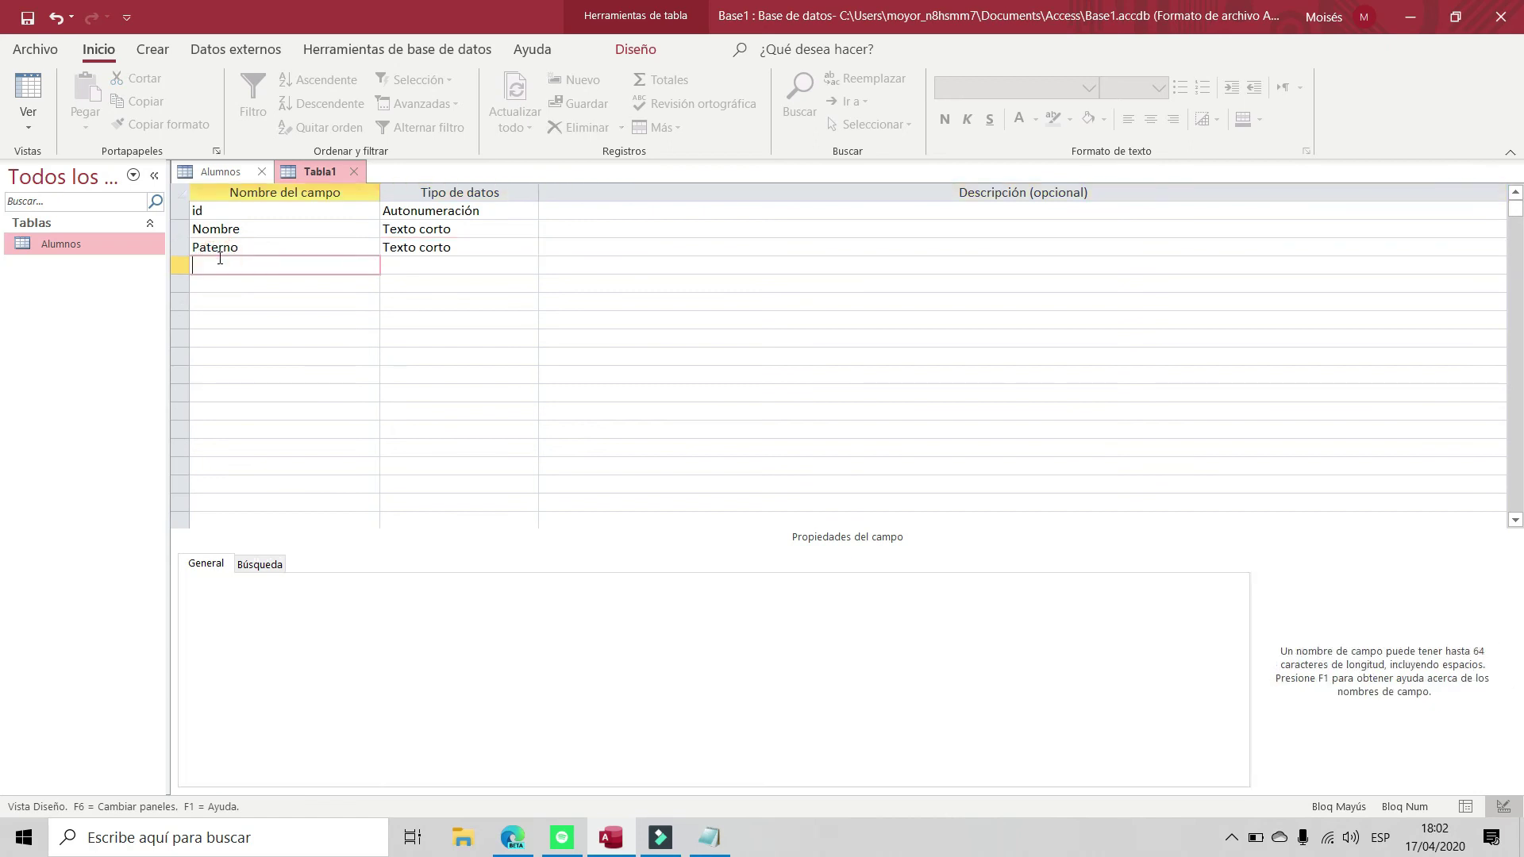
{"action": "type", "text": "MATER"}
{"action": "key", "text": "BackSpace"}
{"action": "key", "text": "BackSpace"}
{"action": "key", "text": "BackSpace"}
{"action": "key", "text": "BackSpace"}
{"action": "key", "text": "BackSpace"}
{"action": "type", "text": "M"}
{"action": "key", "text": "Caps_Lock"}
{"action": "type", "text": "aterno"}
{"action": "key", "text": "Return"}
{"action": "key", "text": "Caps_Lock"}
Add a Foto field with the Datos adjuntos (attachment) data type
{"action": "left_click", "coordinate": [208, 287]}
{"action": "key", "text": "Caps_Lock"}
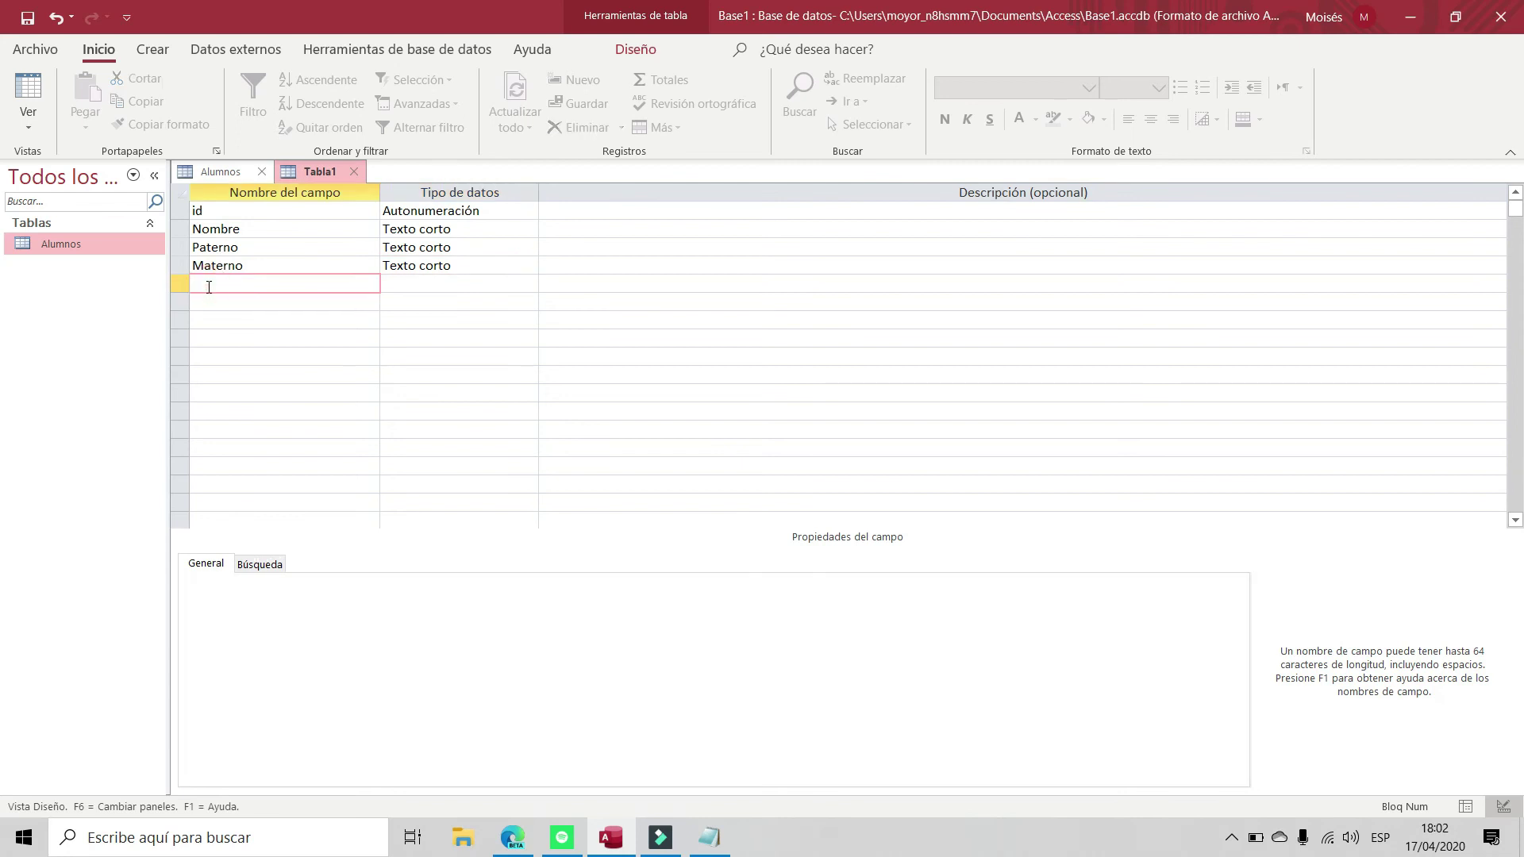
{"action": "type", "text": "f"}
{"action": "key", "text": "Caps_Lock"}
{"action": "key", "text": "BackSpace"}
{"action": "type", "text": "F"}
{"action": "key", "text": "Caps_Lock"}
{"action": "type", "text": "otg"}
{"action": "key", "text": "BackSpace"}
{"action": "type", "text": "o"}
{"action": "key", "text": "Tab"}
{"action": "type", "text": "Da"}
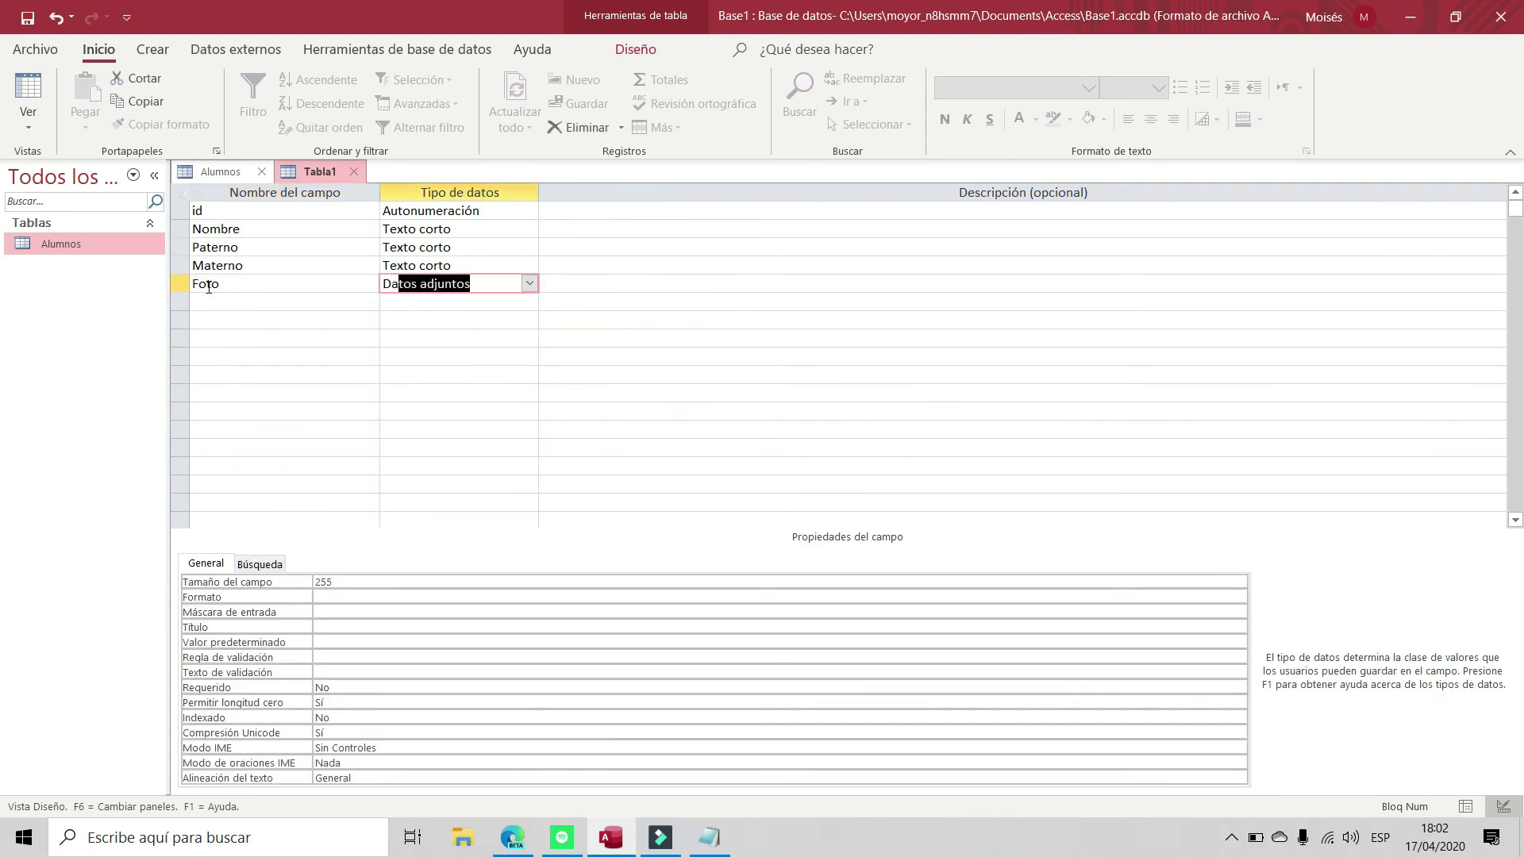
{"action": "left_click", "coordinate": [529, 283]}
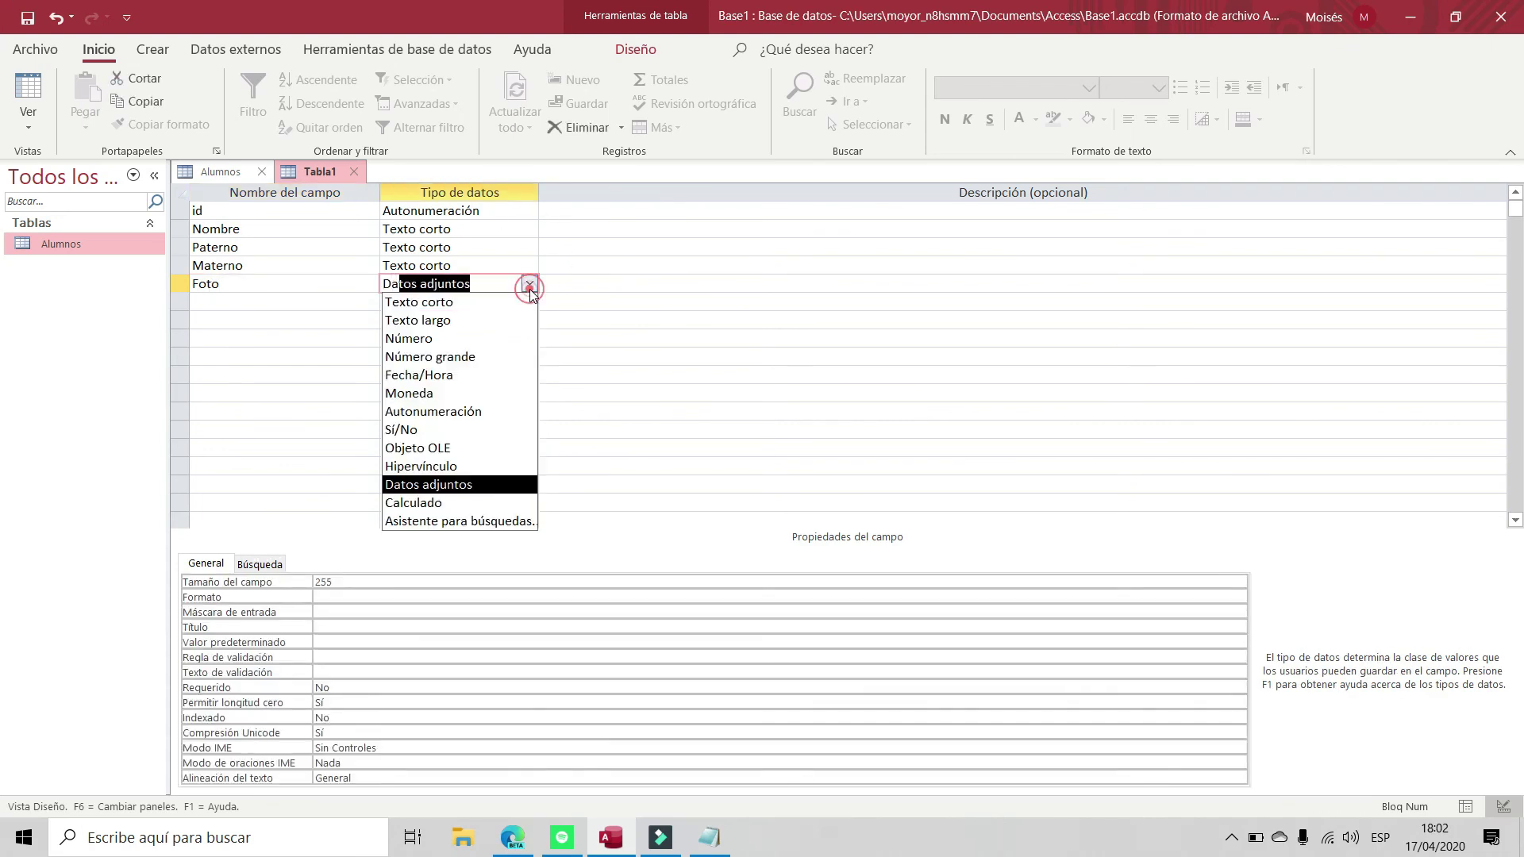
{"action": "left_click", "coordinate": [409, 483]}
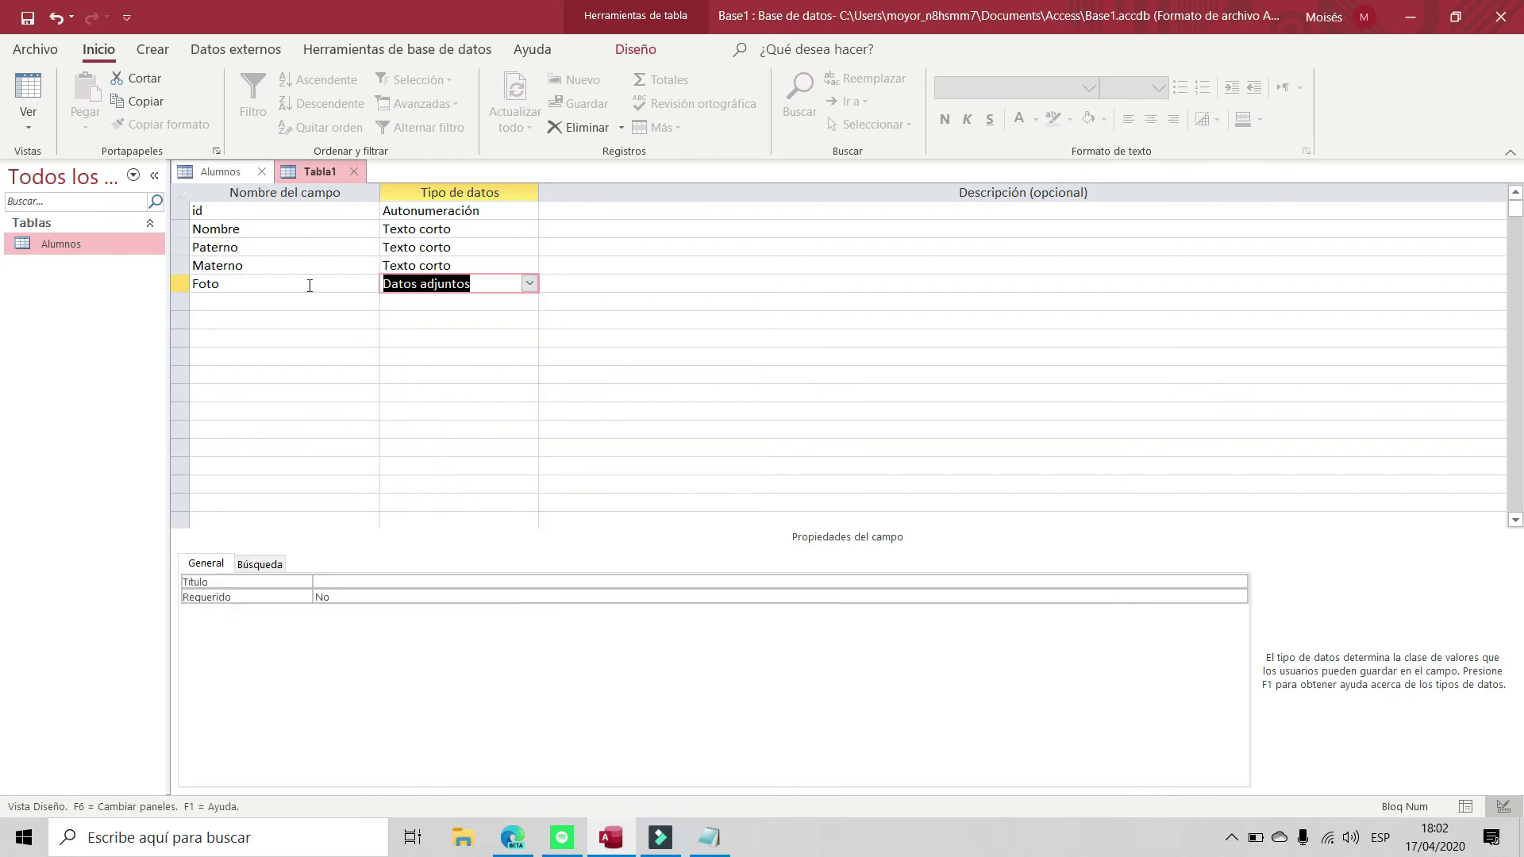
Add Direccion1, Direccion2 and CP fields as short text
{"action": "left_click", "coordinate": [259, 319]}
{"action": "left_click", "coordinate": [258, 294]}
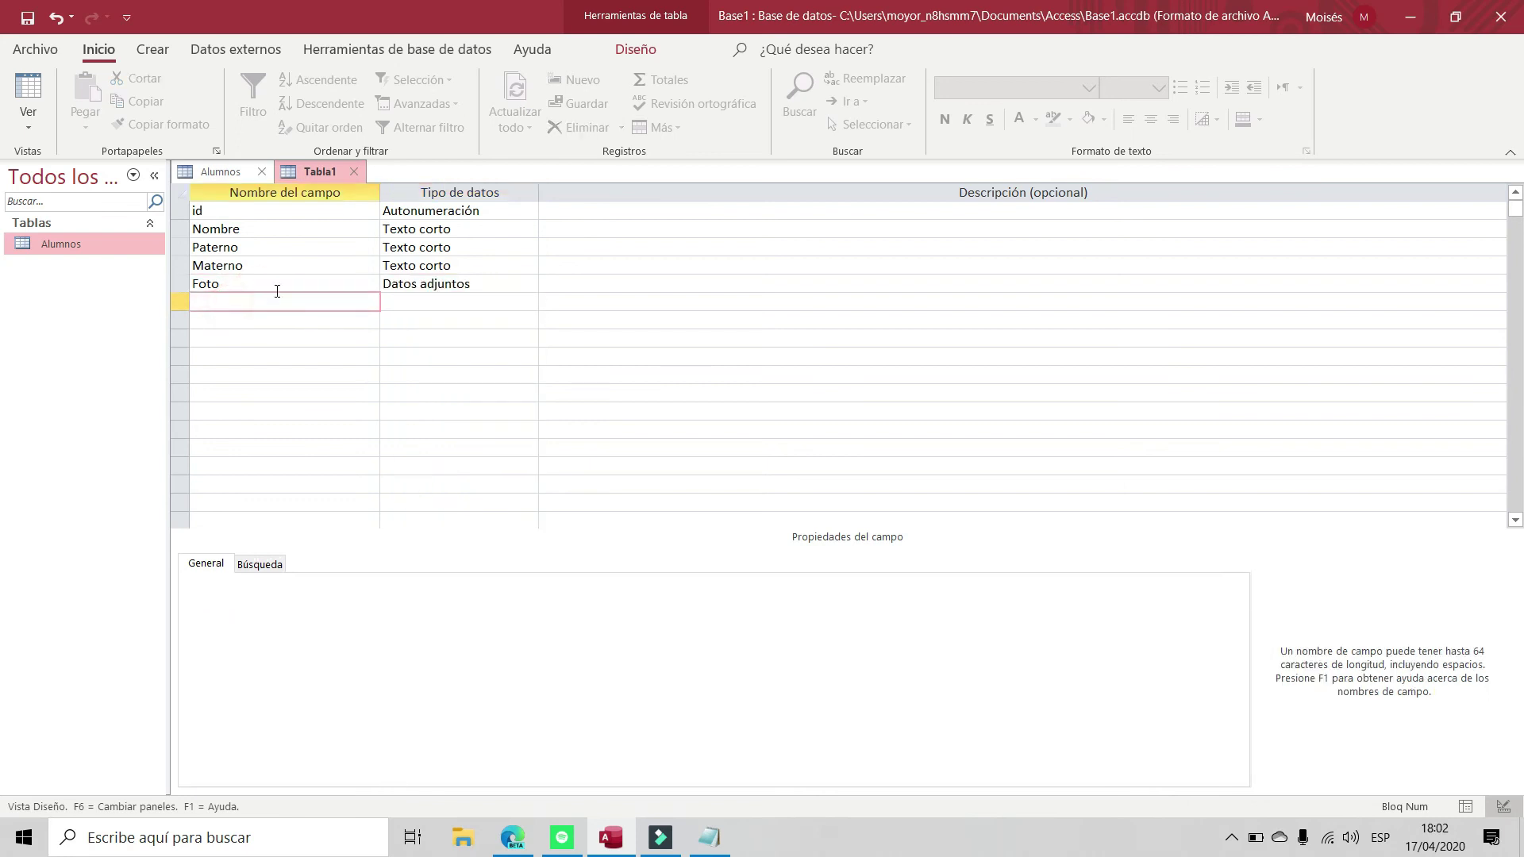
{"action": "type", "text": "Direccion1"}
{"action": "key", "text": "Tab"}
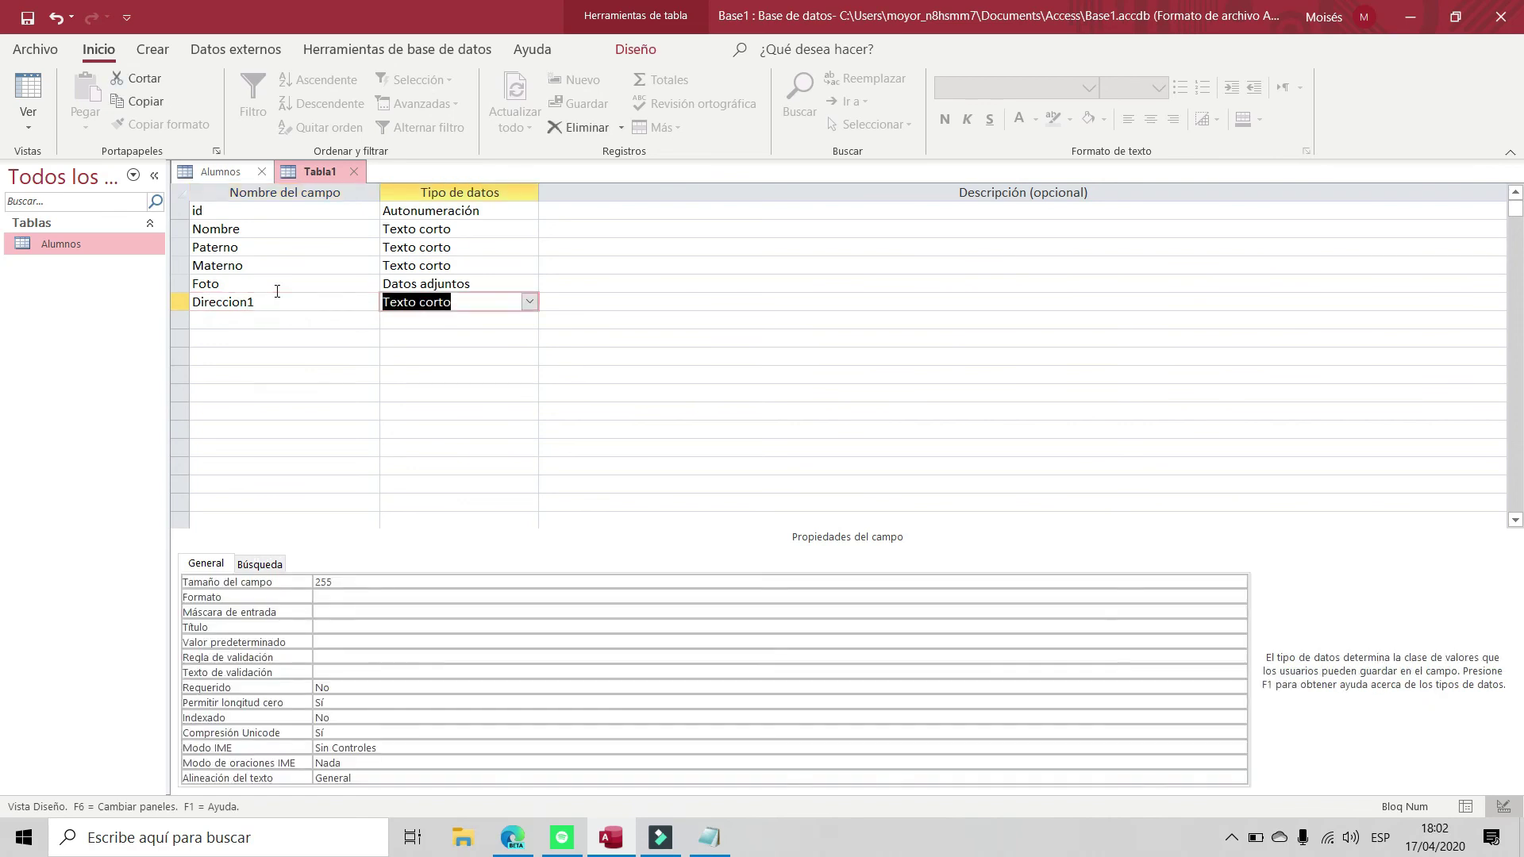
{"action": "key", "text": "Tab"}
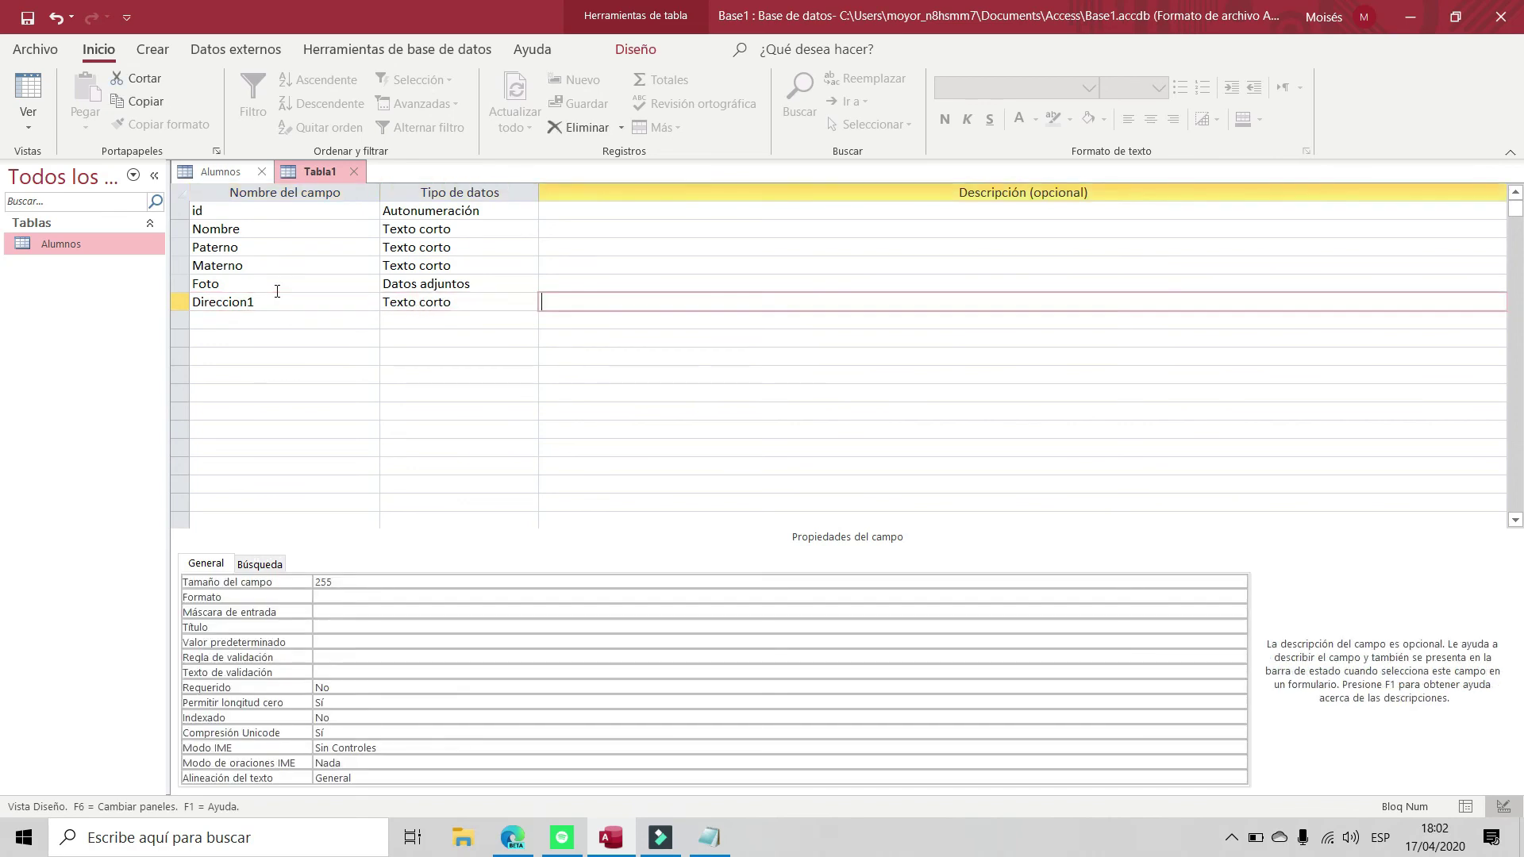
{"action": "key", "text": "Tab"}
{"action": "type", "text": "Direcc"}
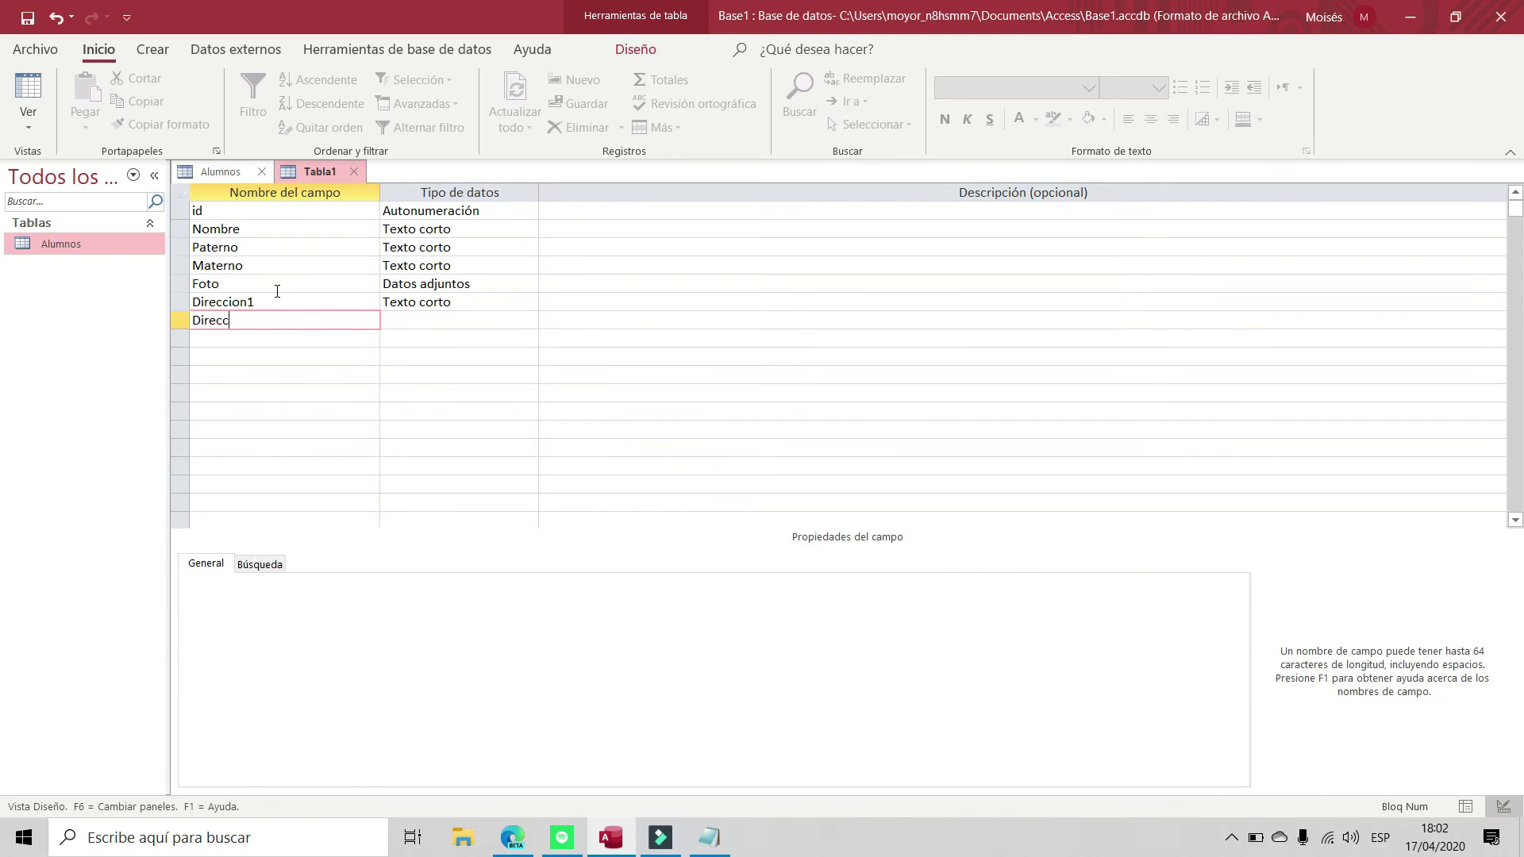
{"action": "type", "text": "ion2"}
{"action": "key", "text": "Tab"}
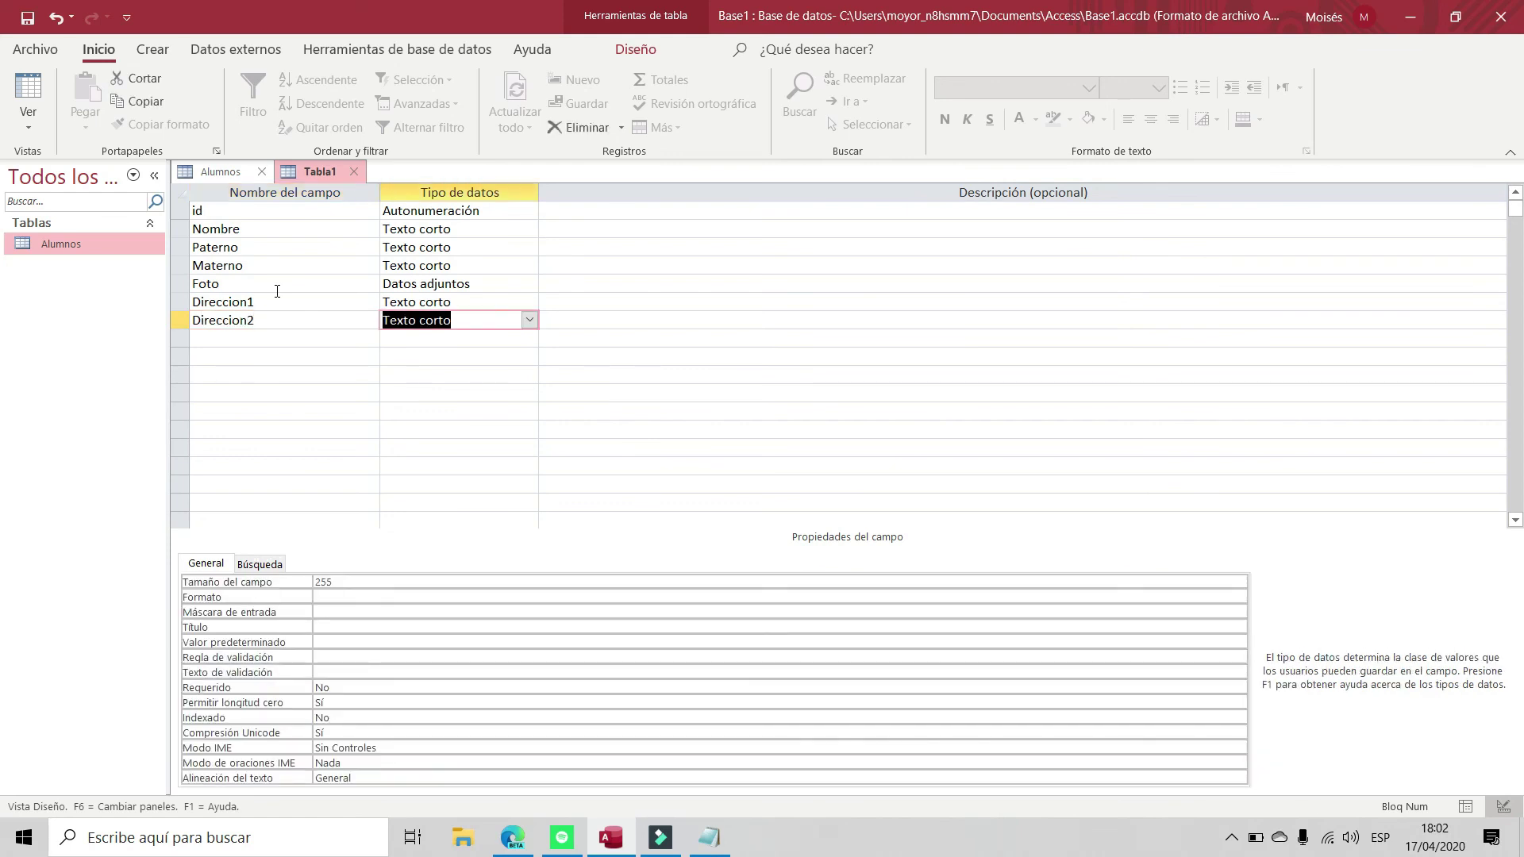
{"action": "key", "text": "Tab"}
{"action": "key", "text": "Tab"}
{"action": "key", "text": "Caps_Lock"}
{"action": "type", "text": "CP"}
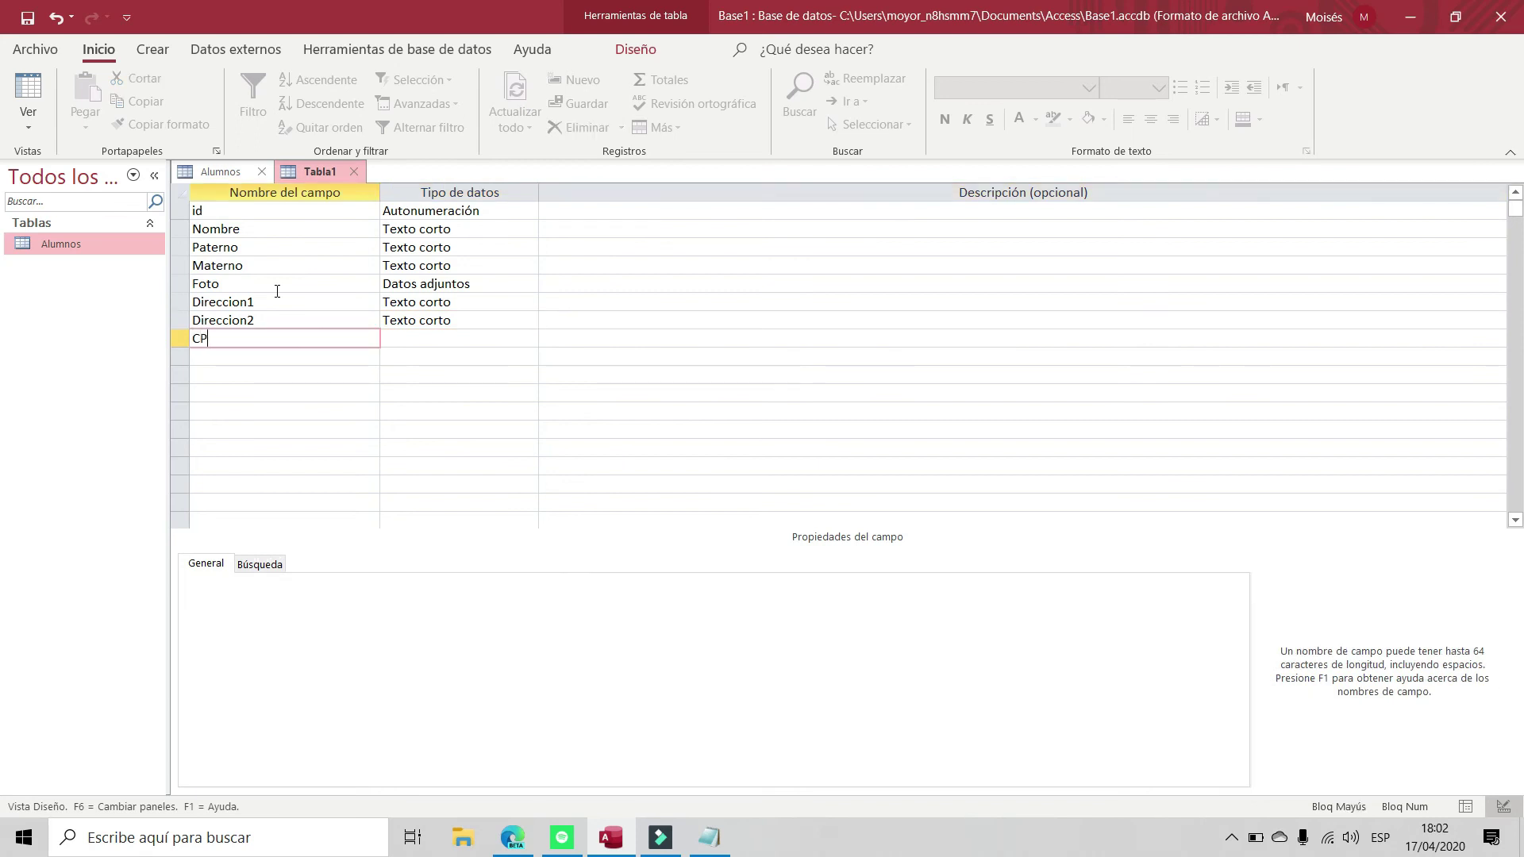
{"action": "key", "text": "Tab"}
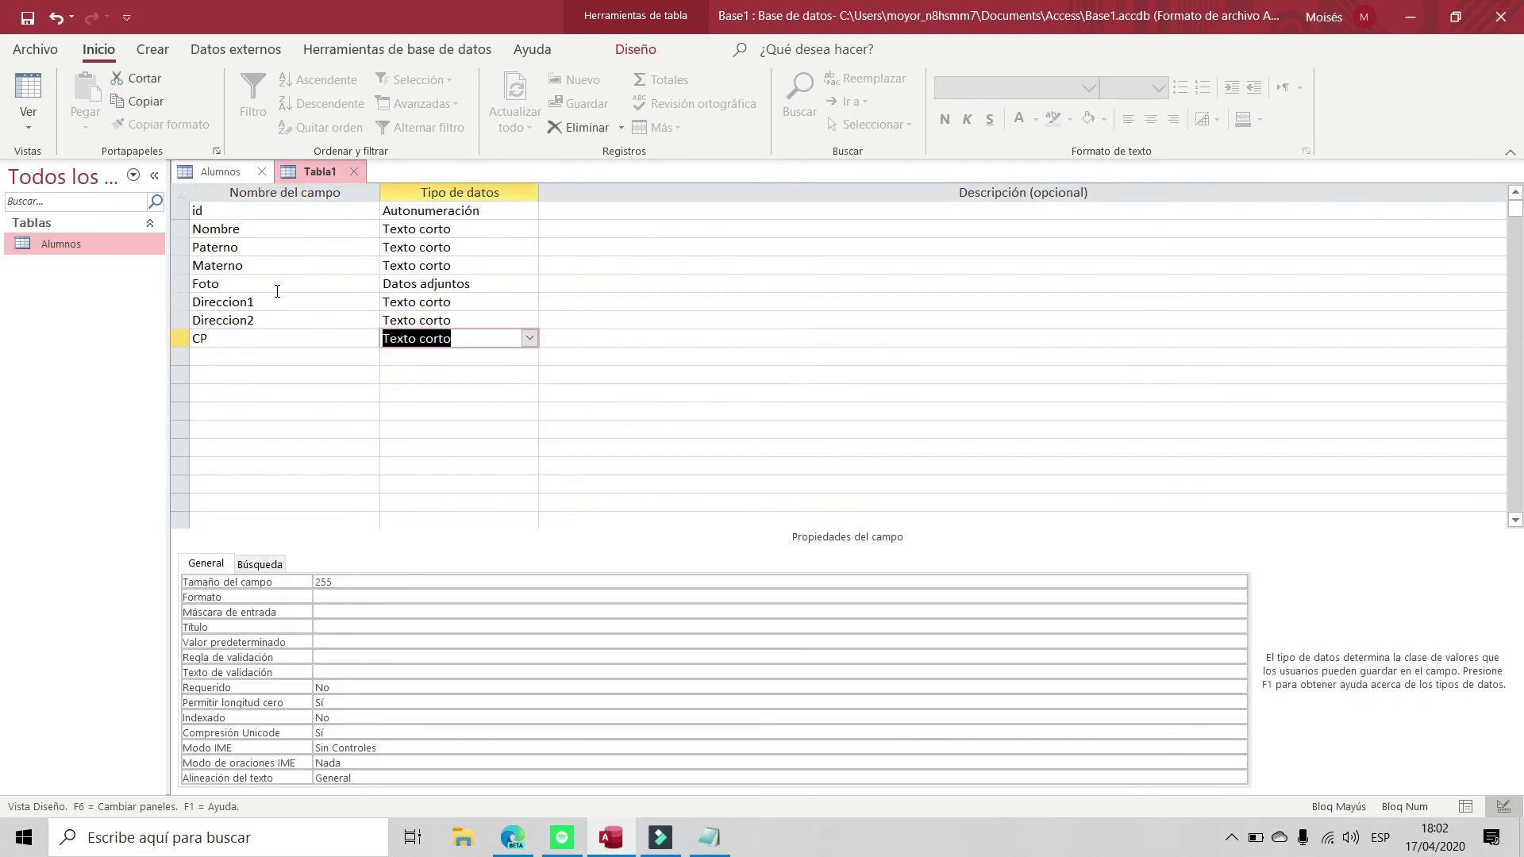
{"action": "key", "text": "Tab"}
{"action": "key", "text": "Tab"}
{"action": "key", "text": "Tab"}
{"action": "key", "text": "Tab"}
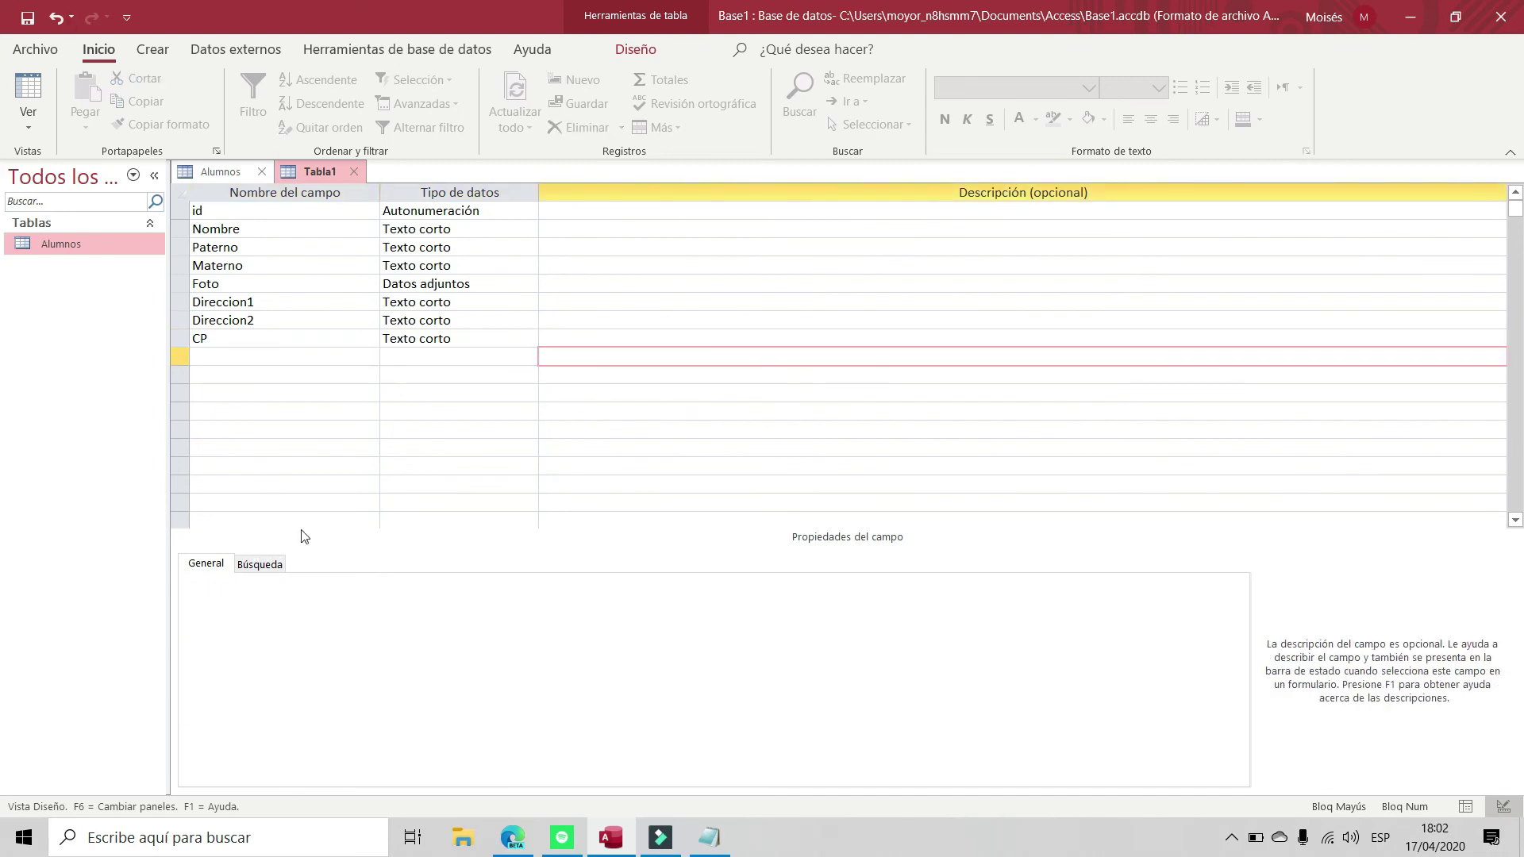
Add Pais and Telefono fields as short text
{"action": "left_click", "coordinate": [308, 362]}
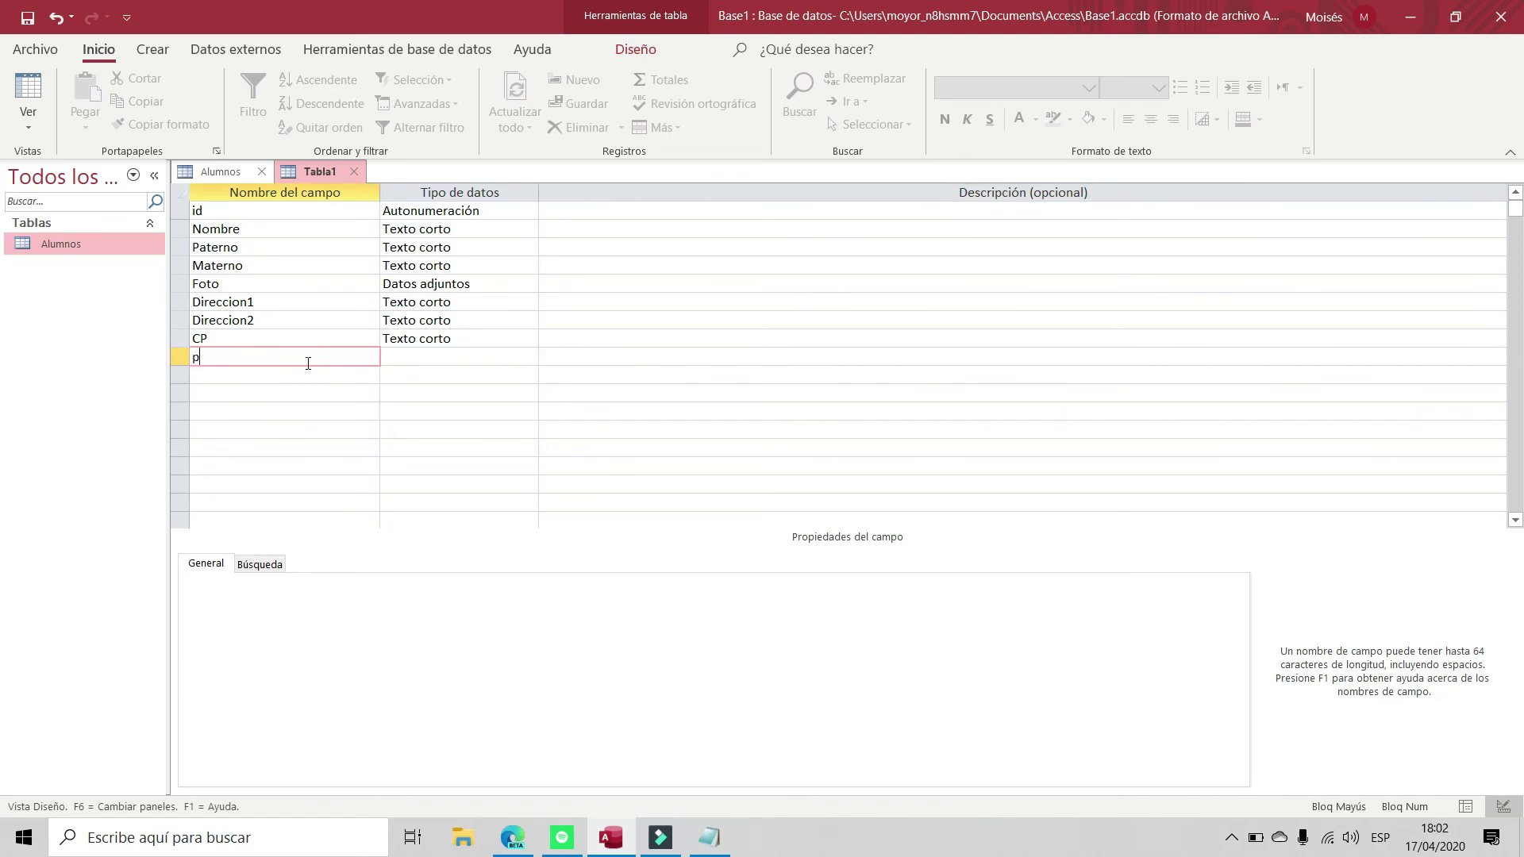
{"action": "type", "text": "P"}
{"action": "key", "text": "Caps_Lock"}
{"action": "type", "text": "ais"}
{"action": "key", "text": "Tab"}
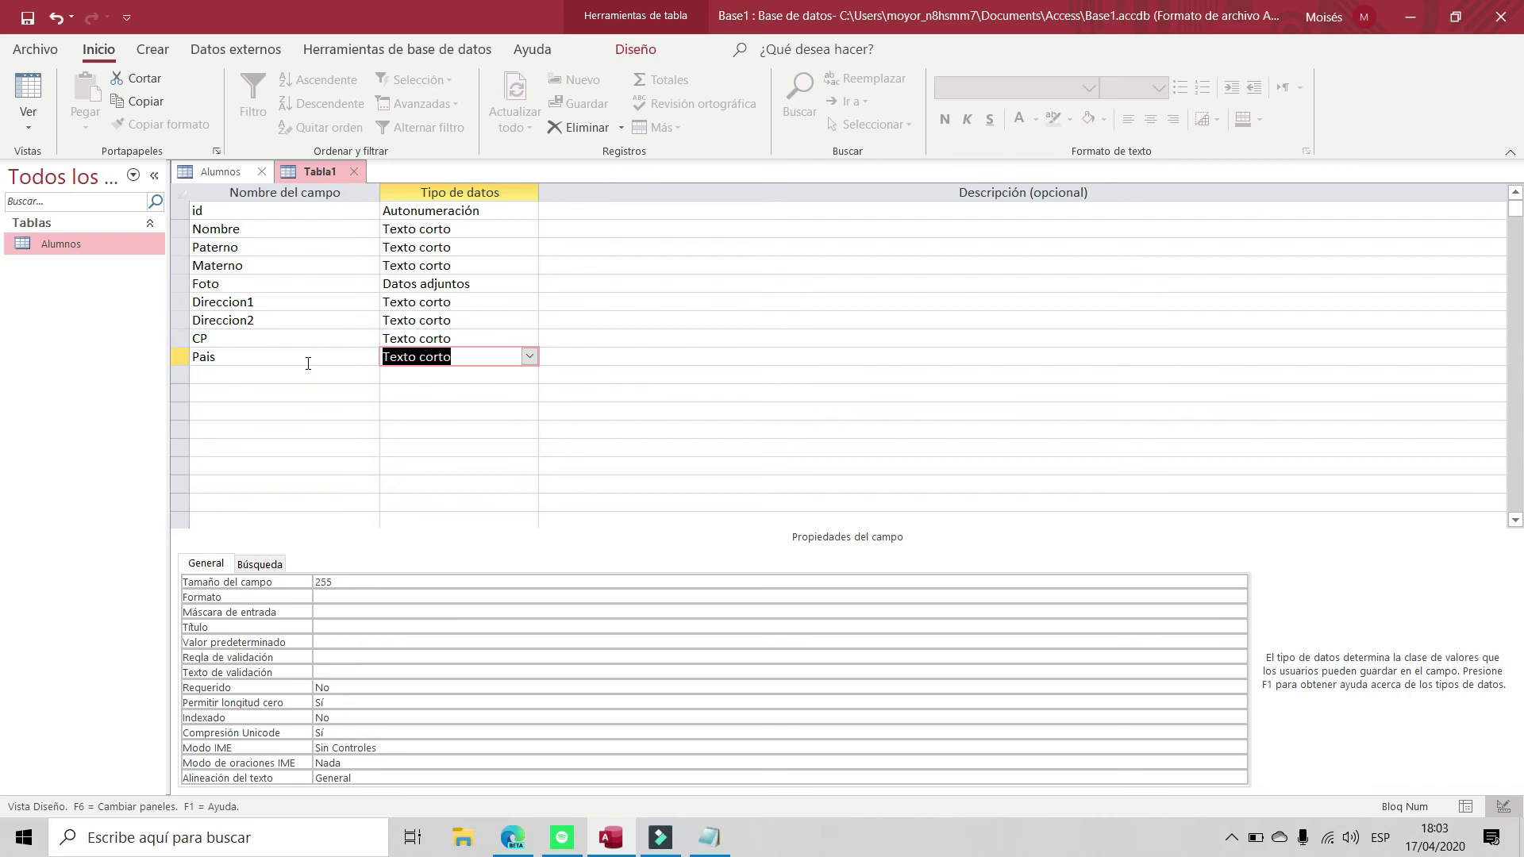
{"action": "key", "text": "Tab"}
{"action": "key", "text": "Tab"}
{"action": "key", "text": "Caps_Lock"}
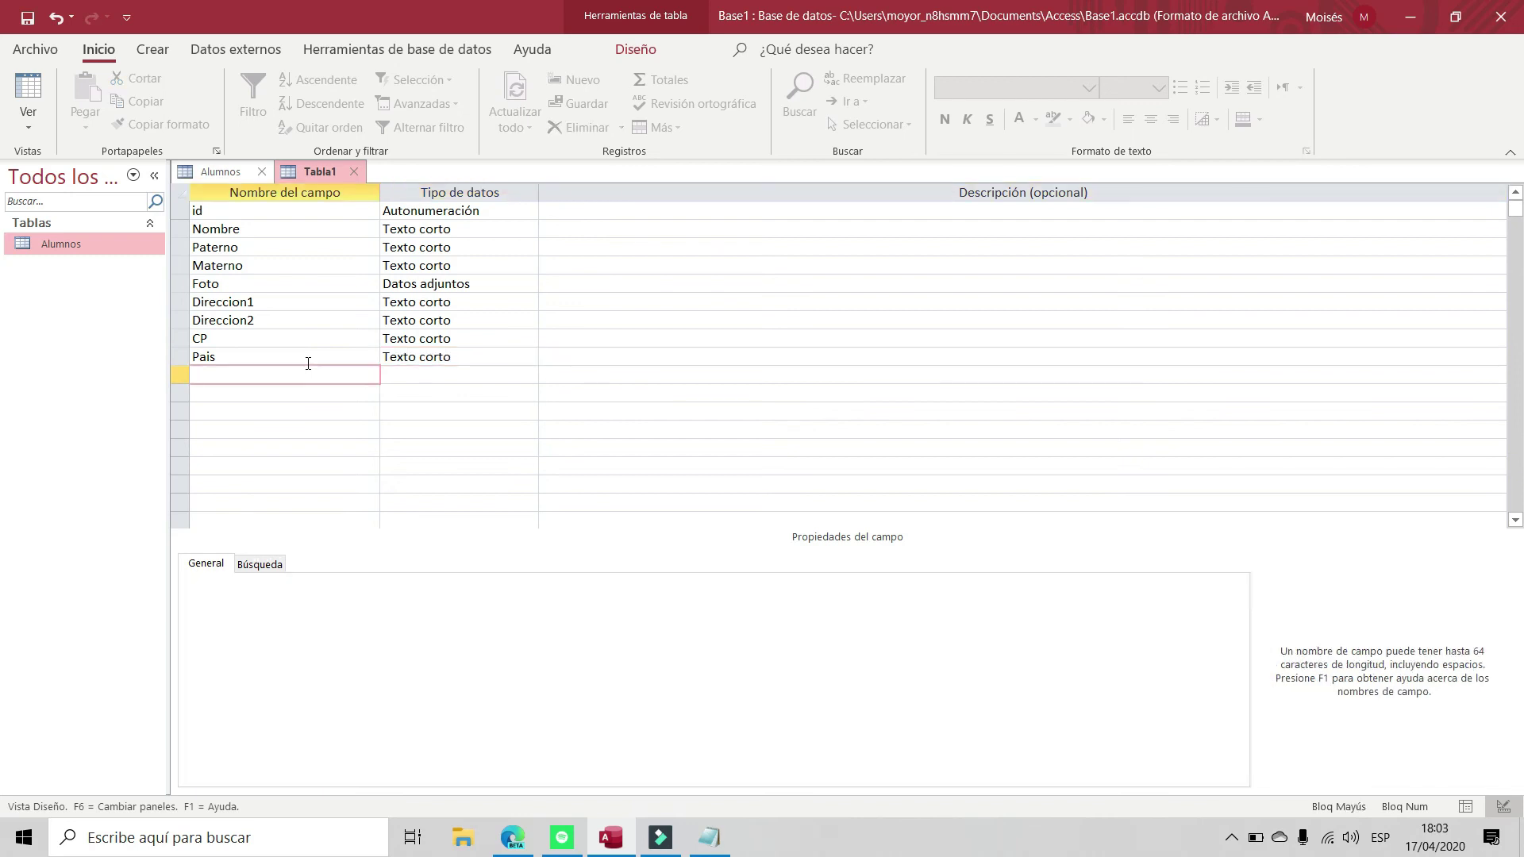
{"action": "type", "text": "T"}
{"action": "key", "text": "Caps_Lock"}
{"action": "type", "text": "elefono"}
{"action": "key", "text": "Tab"}
{"action": "key", "text": "Tab"}
{"action": "key", "text": "Tab"}
{"action": "key", "text": "Tab"}
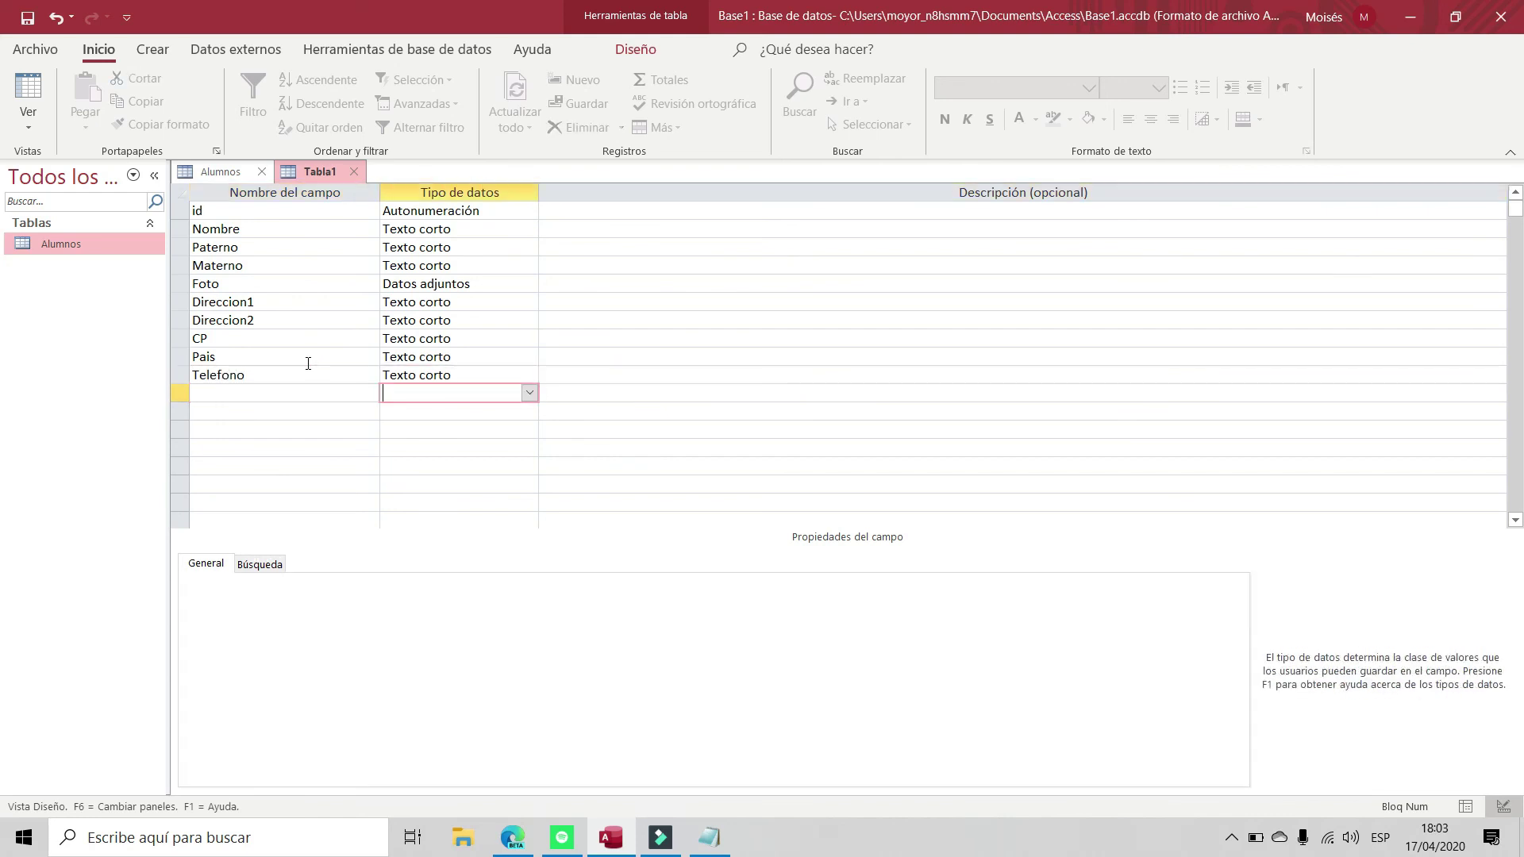
Add a Cumpleaños field with the Fecha/Hora data type
{"action": "left_click", "coordinate": [248, 392]}
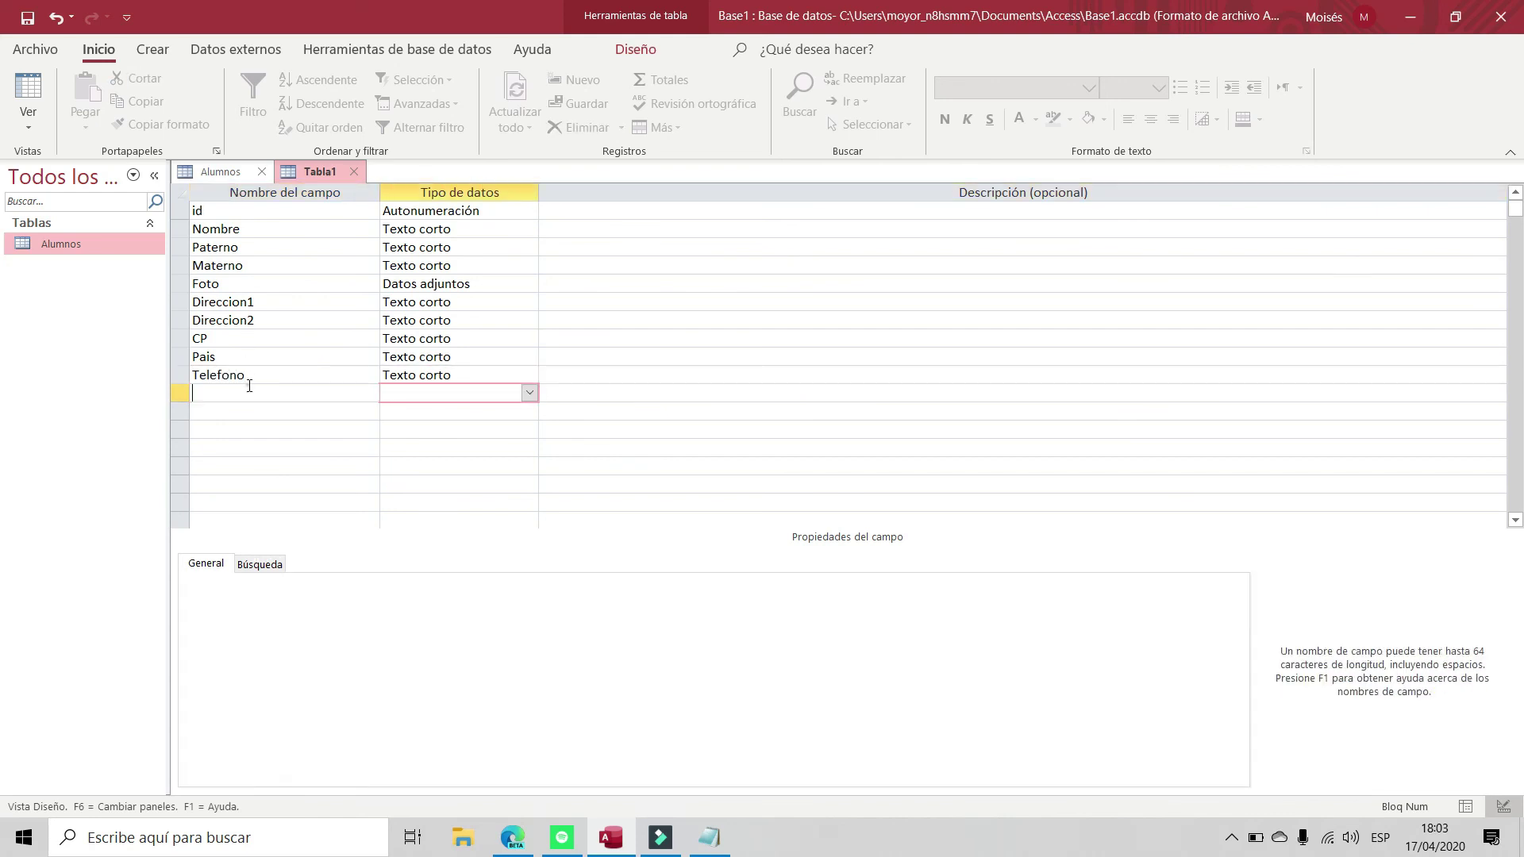
{"action": "key", "text": "Caps_Lock"}
{"action": "type", "text": "C"}
{"action": "key", "text": "Caps_Lock"}
{"action": "type", "text": "umpleaños"}
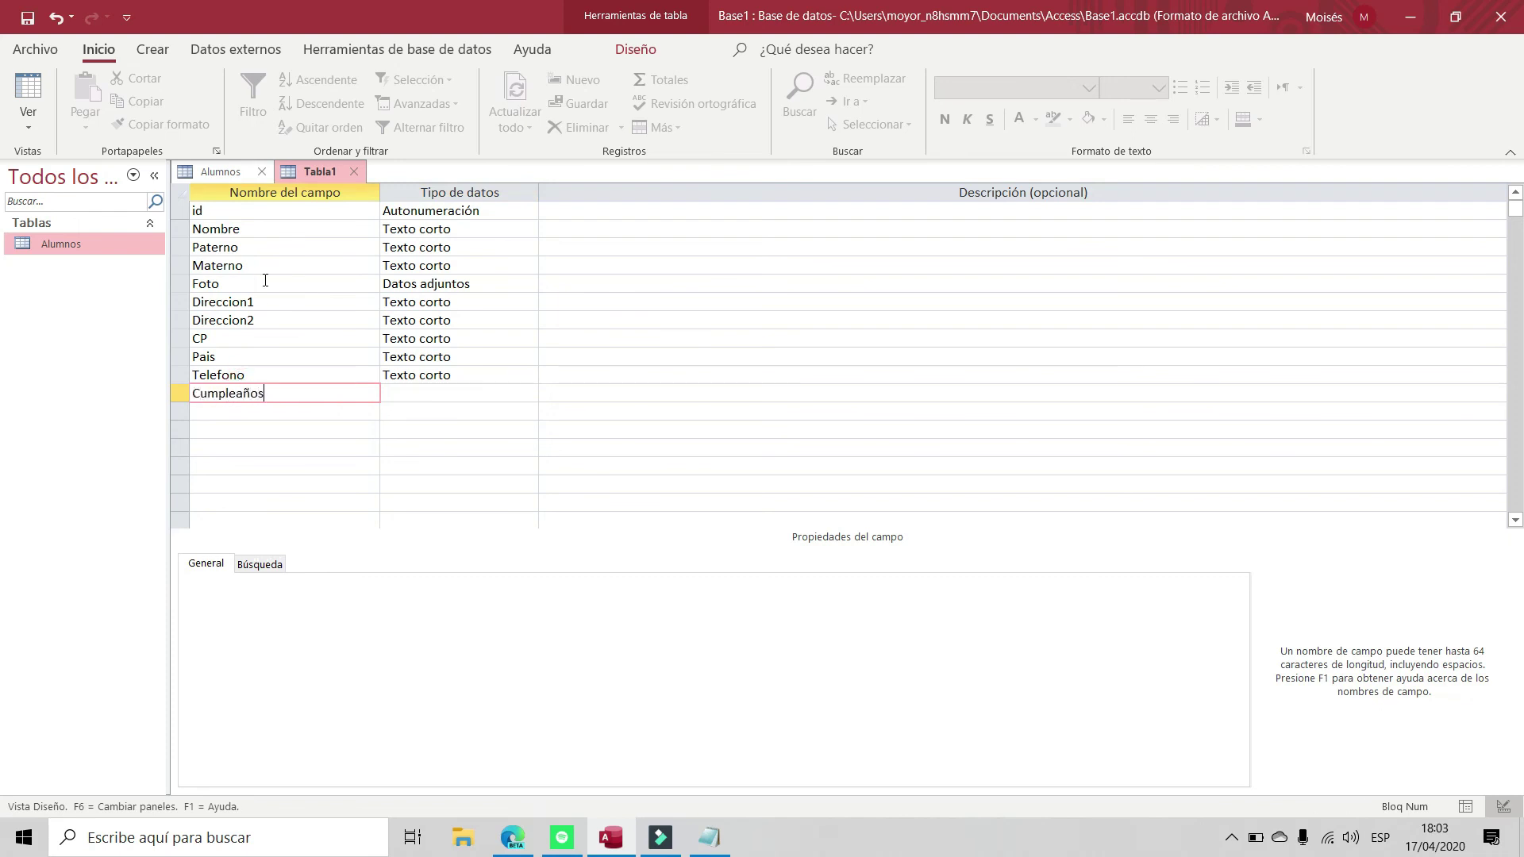
{"action": "key", "text": "Tab"}
{"action": "type", "text": "fec"}
{"action": "key", "text": "Tab"}
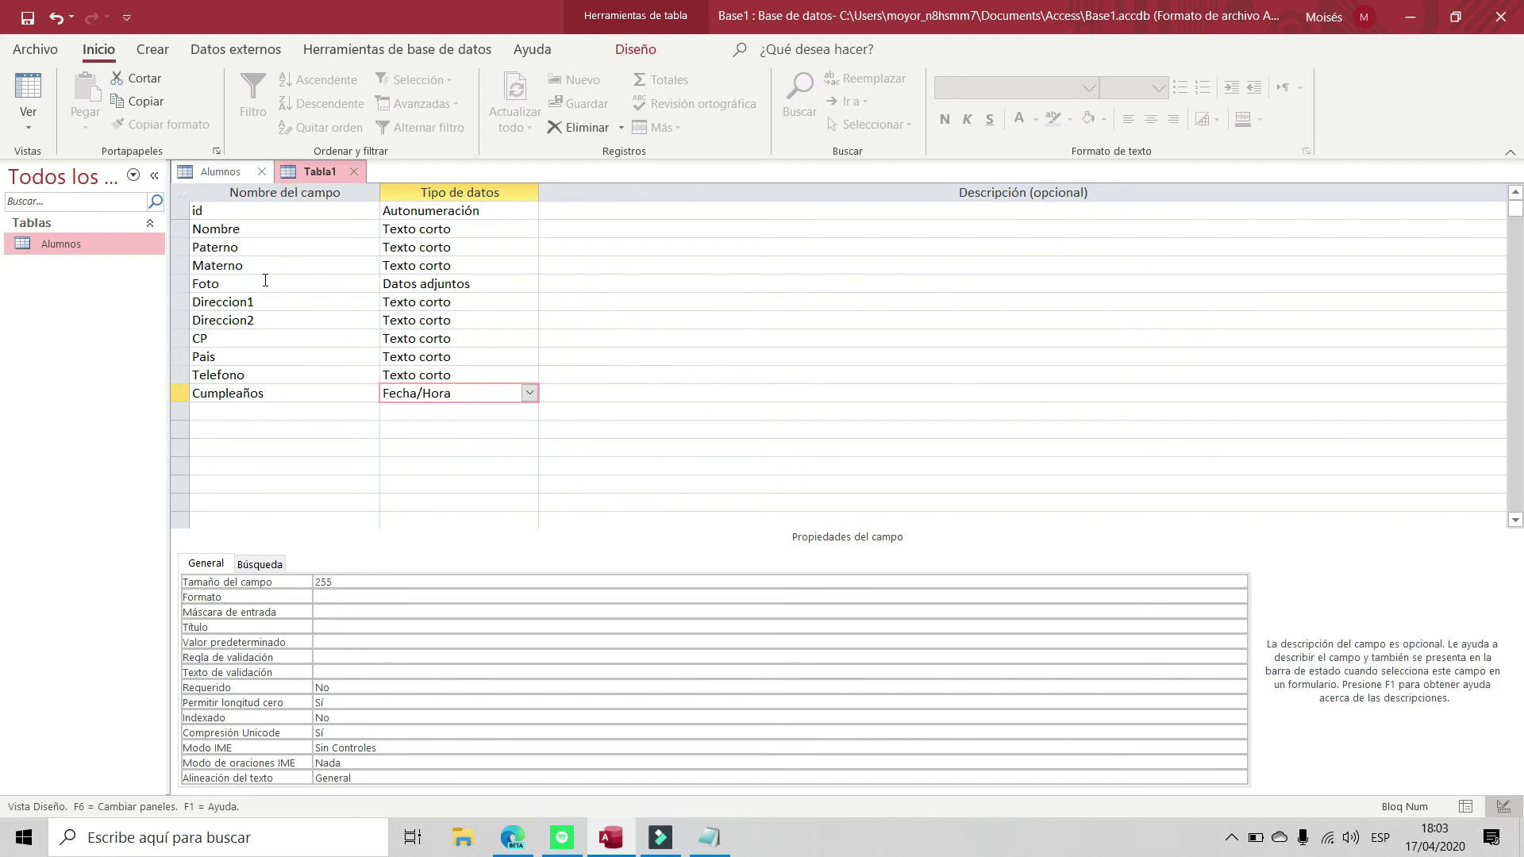
{"action": "key", "text": "Tab"}
Add a Pasatiempo field with the Texto largo data type
{"action": "key", "text": "Caps_Lock"}
{"action": "type", "text": "P"}
{"action": "key", "text": "Caps_Lock"}
{"action": "type", "text": "asa"}
{"action": "type", "text": "tiempo"}
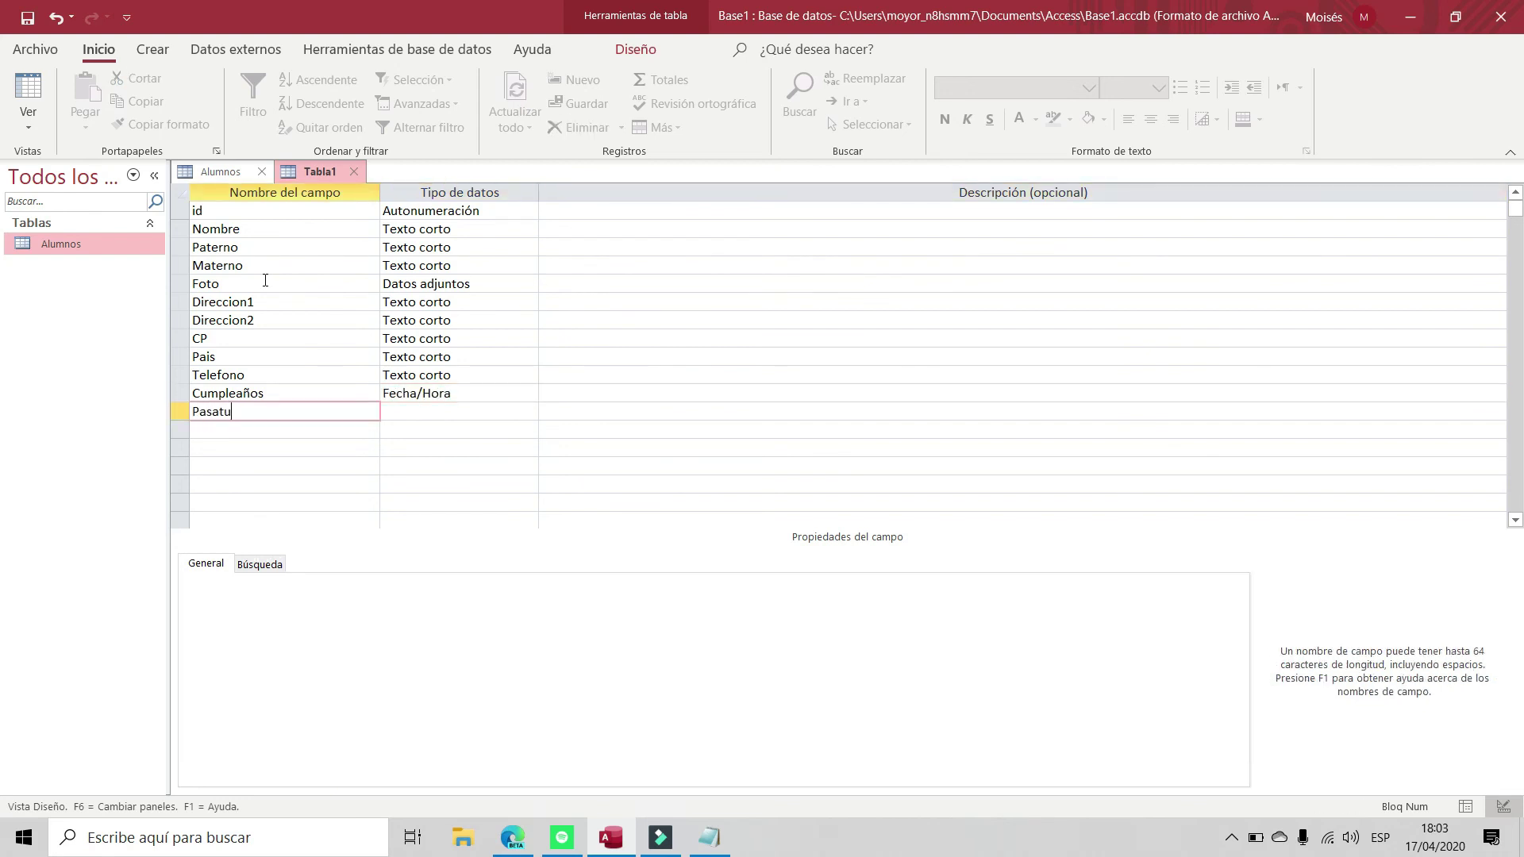
{"action": "key", "text": "Tab"}
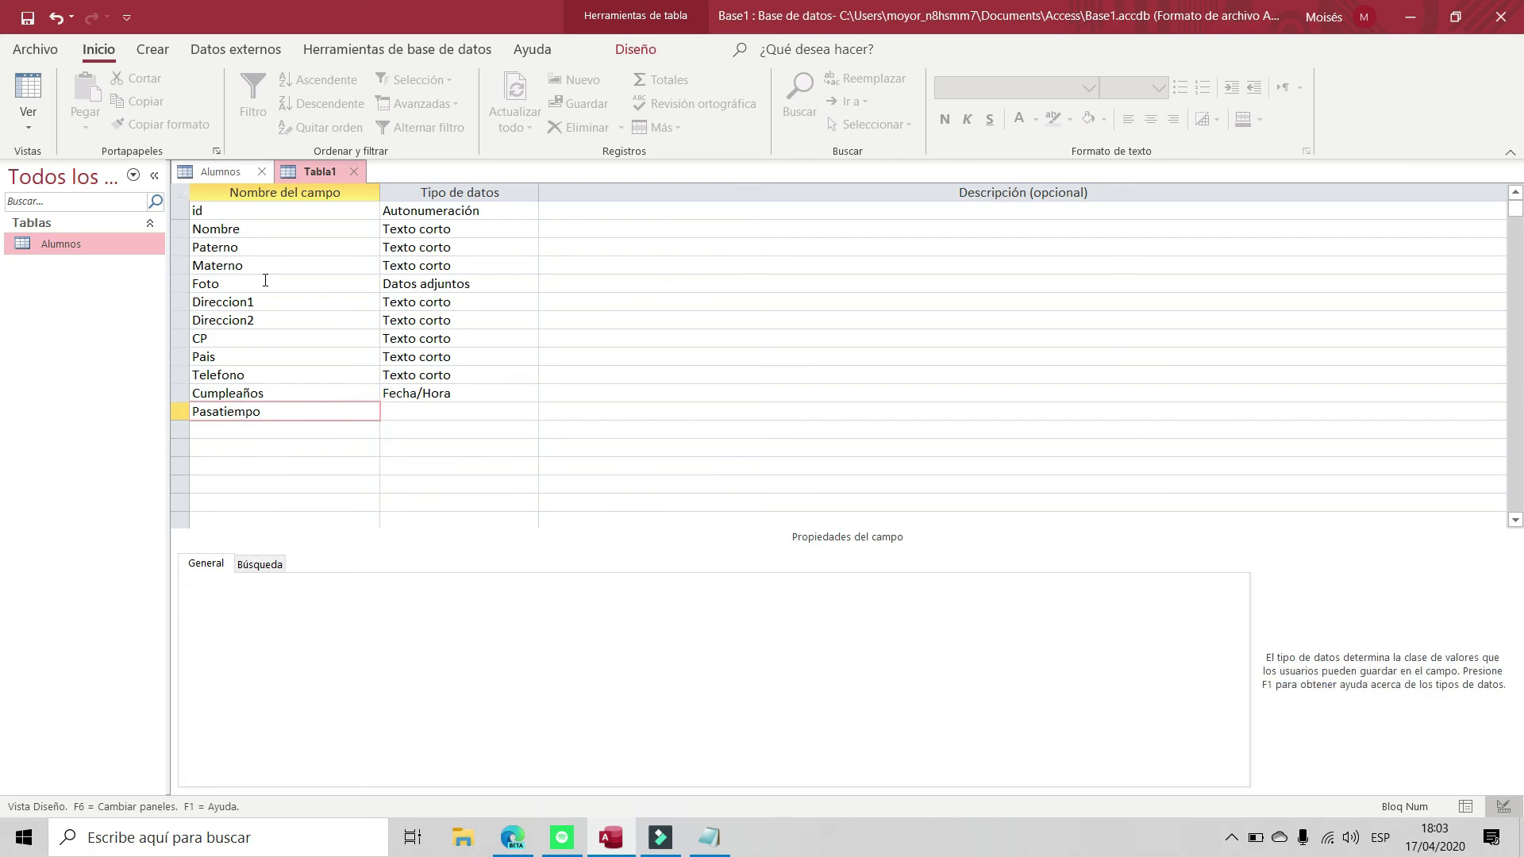
{"action": "key", "text": "Caps_Lock"}
{"action": "type", "text": "T"}
{"action": "key", "text": "Caps_Lock"}
{"action": "type", "text": "exto"}
{"action": "key", "text": "Caps_Lock"}
{"action": "type", "text": "l"}
{"action": "key", "text": "Tab"}
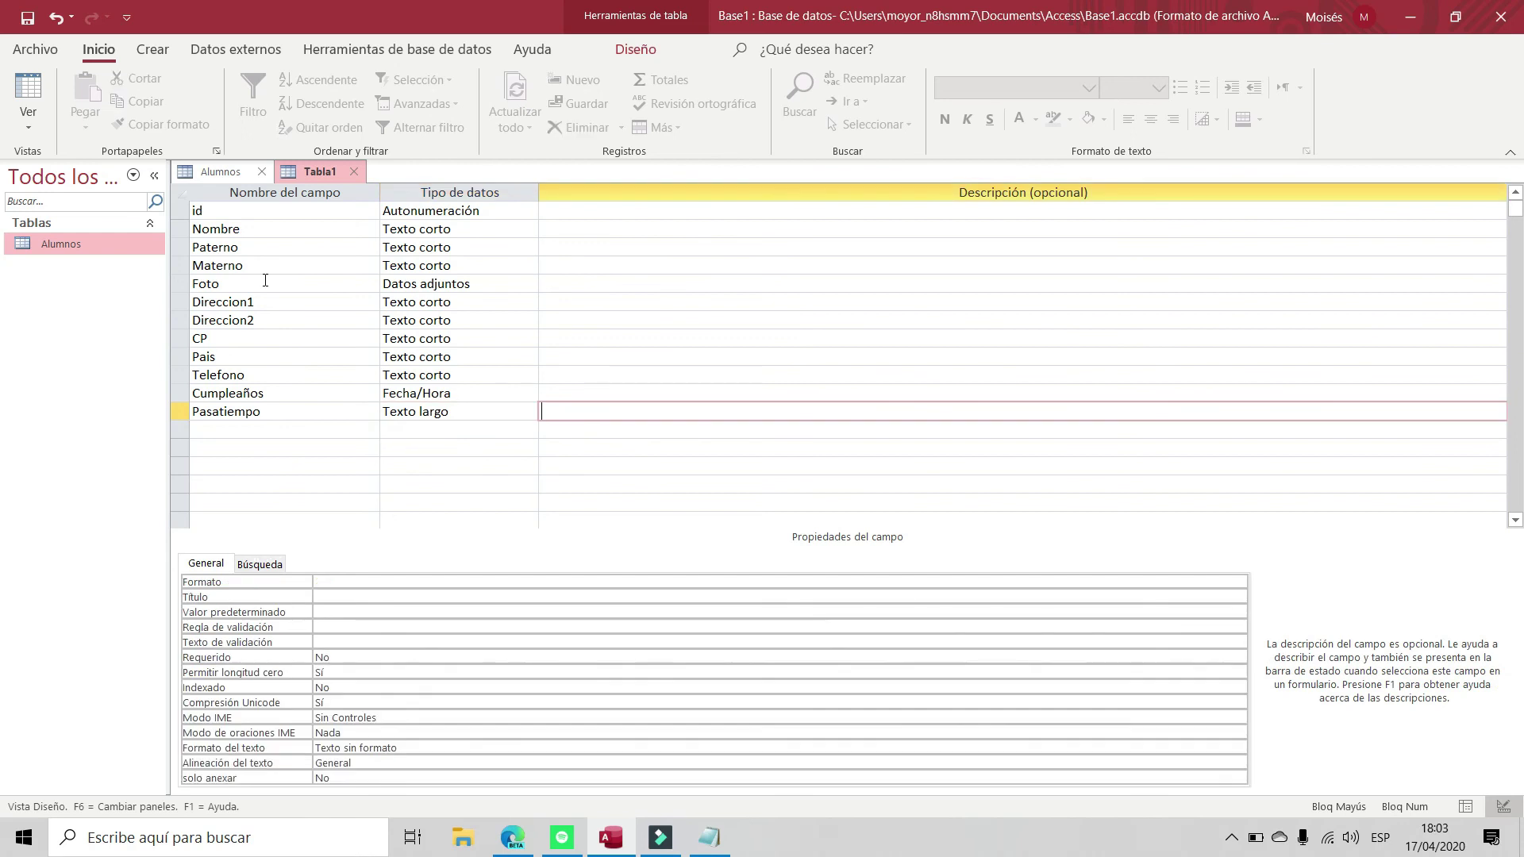
{"action": "left_click", "coordinate": [150, 48]}
Save Tabla1 as 'Mis Amigos' and accept the automatic primary key
{"action": "right_click", "coordinate": [314, 171]}
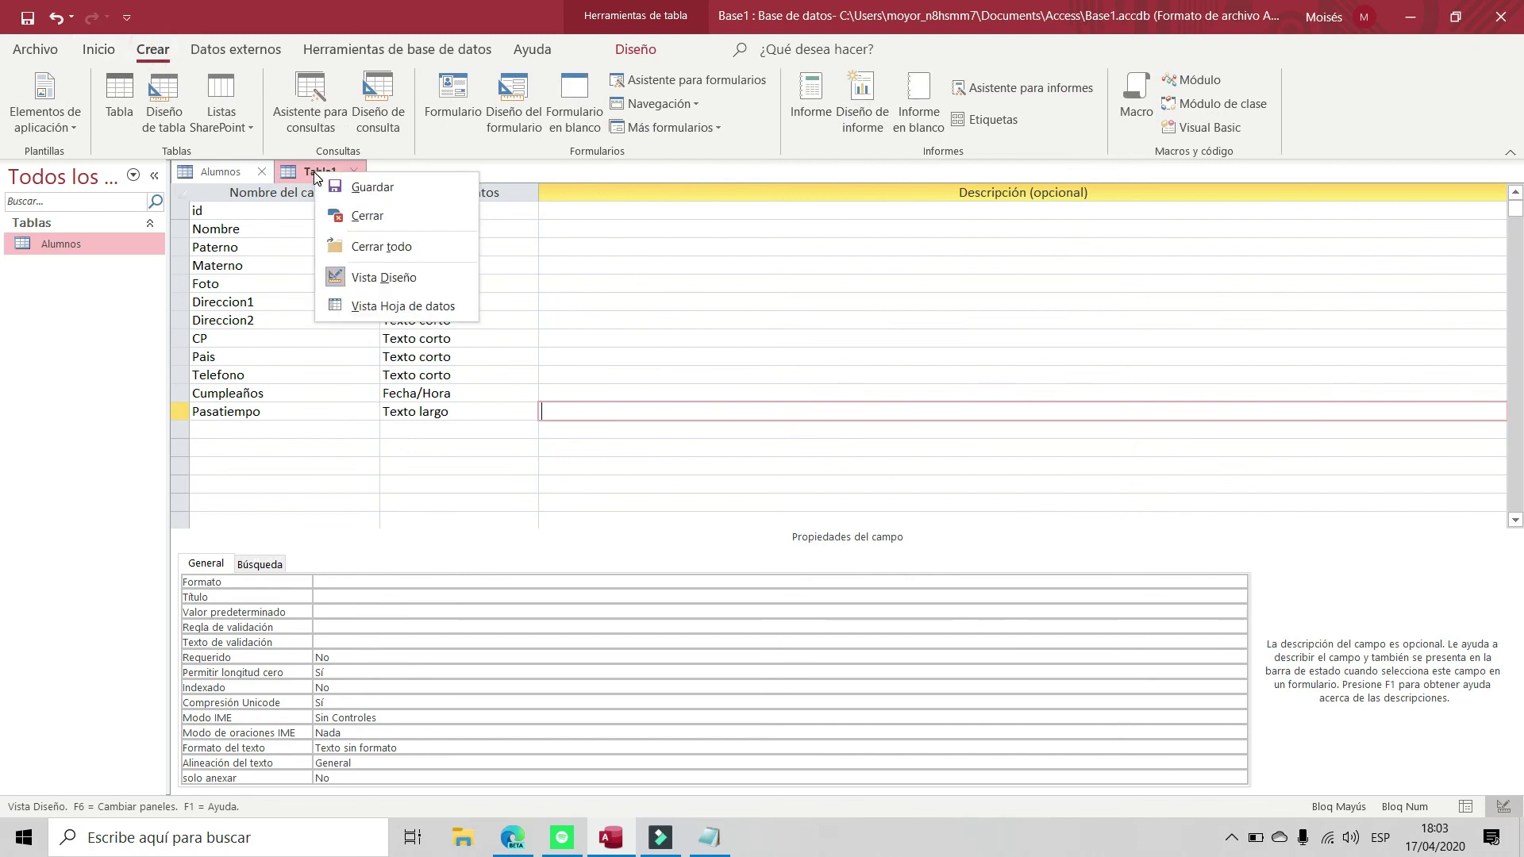
{"action": "right_click", "coordinate": [300, 174]}
{"action": "right_click", "coordinate": [300, 173]}
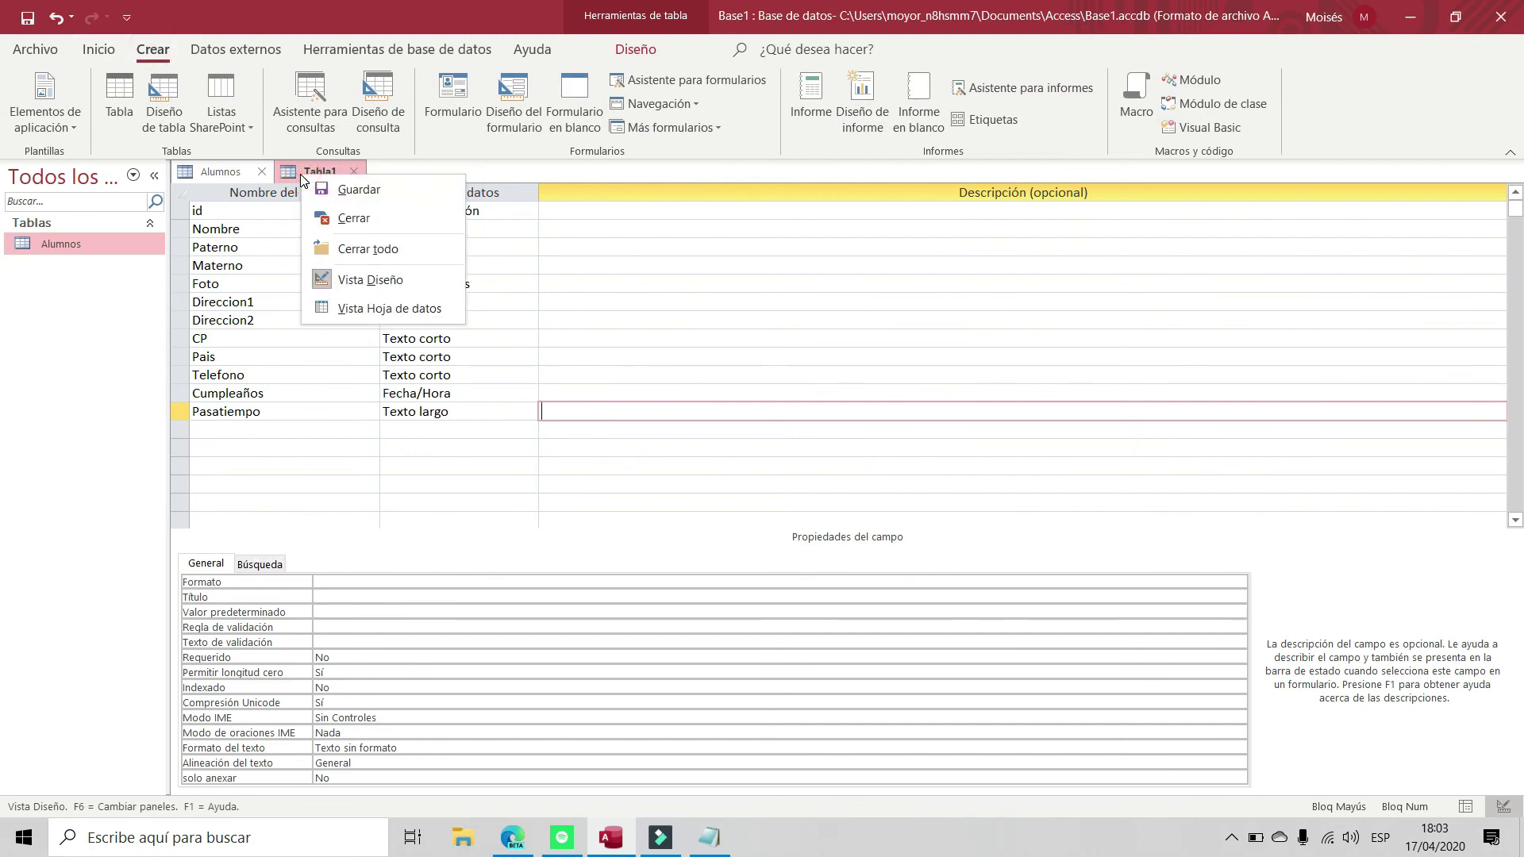
{"action": "left_click", "coordinate": [335, 189]}
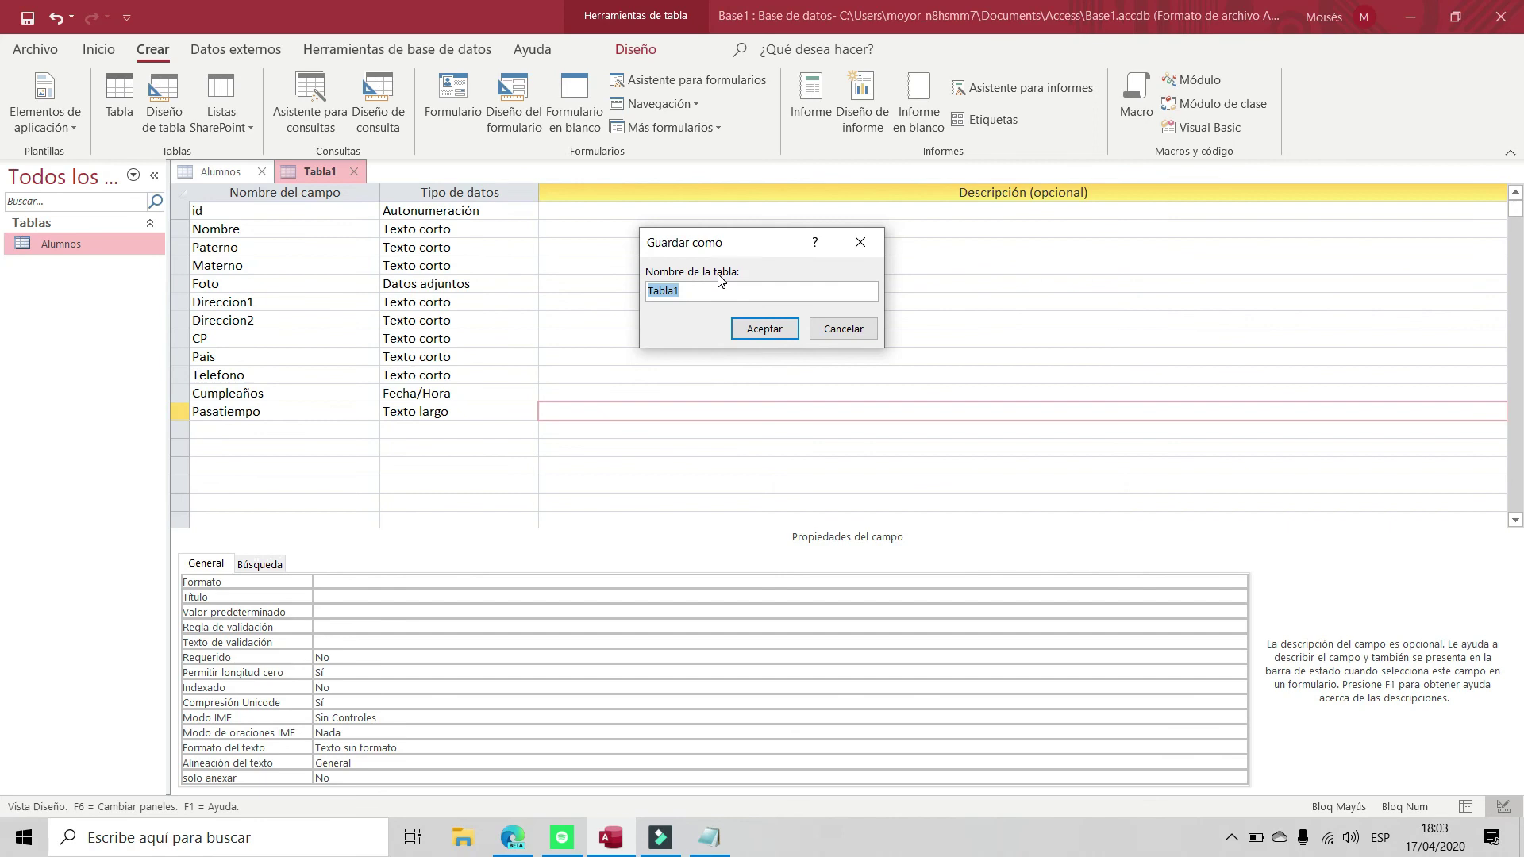
{"action": "type", "text": "MA"}
{"action": "key", "text": "Caps_Lock"}
{"action": "key", "text": "BackSpace"}
{"action": "key", "text": "BackSpace"}
{"action": "type", "text": "m"}
{"action": "key", "text": "Caps_Lock"}
{"action": "type", "text": "I"}
{"action": "key", "text": "BackSpace"}
{"action": "key", "text": "BackSpace"}
{"action": "type", "text": "M"}
{"action": "key", "text": "Caps_Lock"}
{"action": "type", "text": "is"}
{"action": "key", "text": "Caps_Lock"}
{"action": "key", "text": "Caps_Lock"}
{"action": "type", "text": "amigos"}
{"action": "key", "text": "Return"}
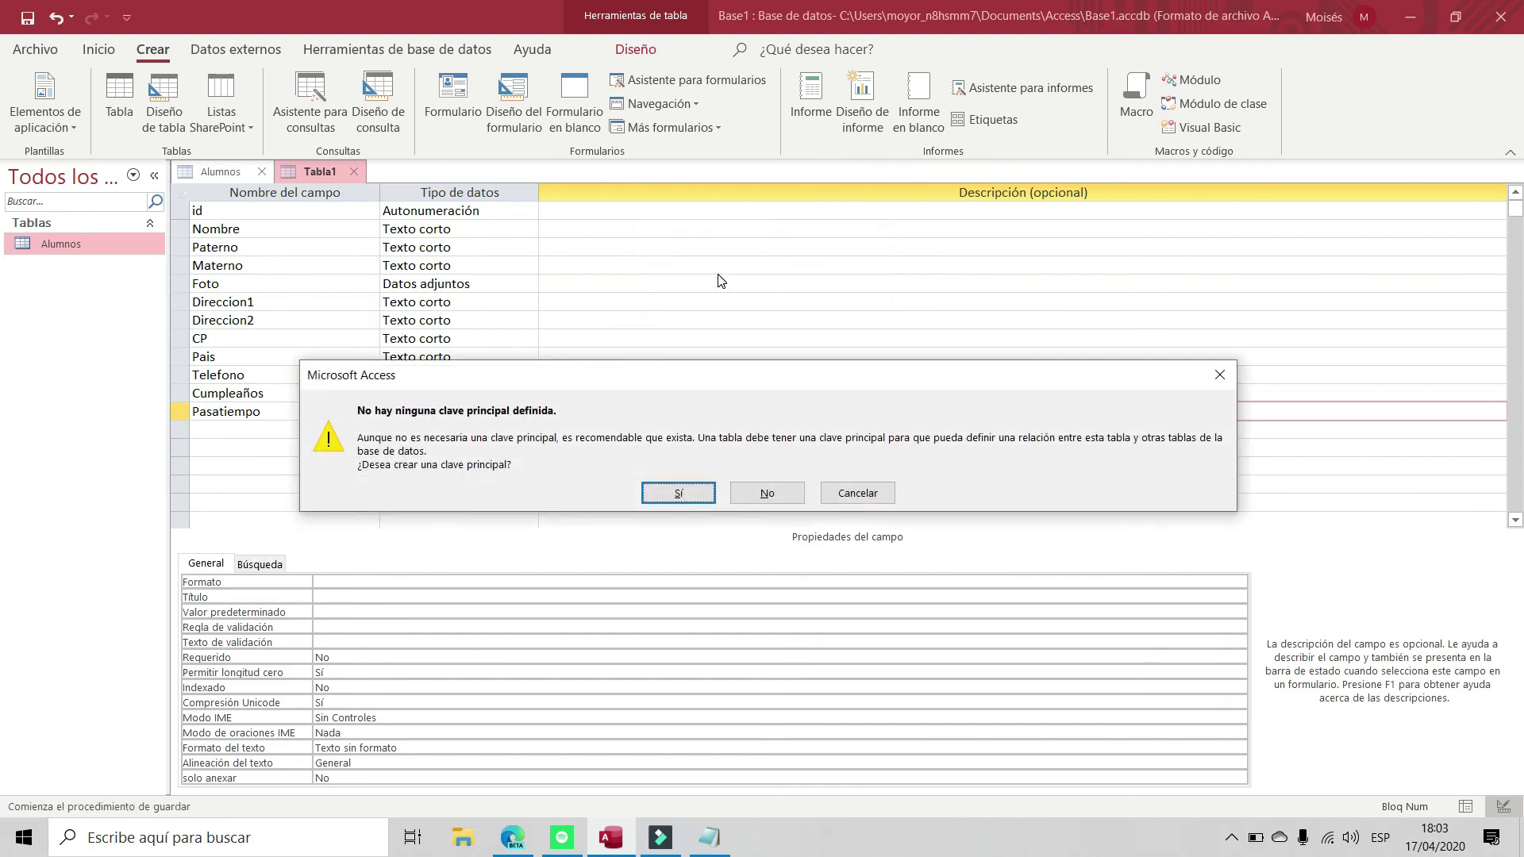
{"action": "key", "text": "Return"}
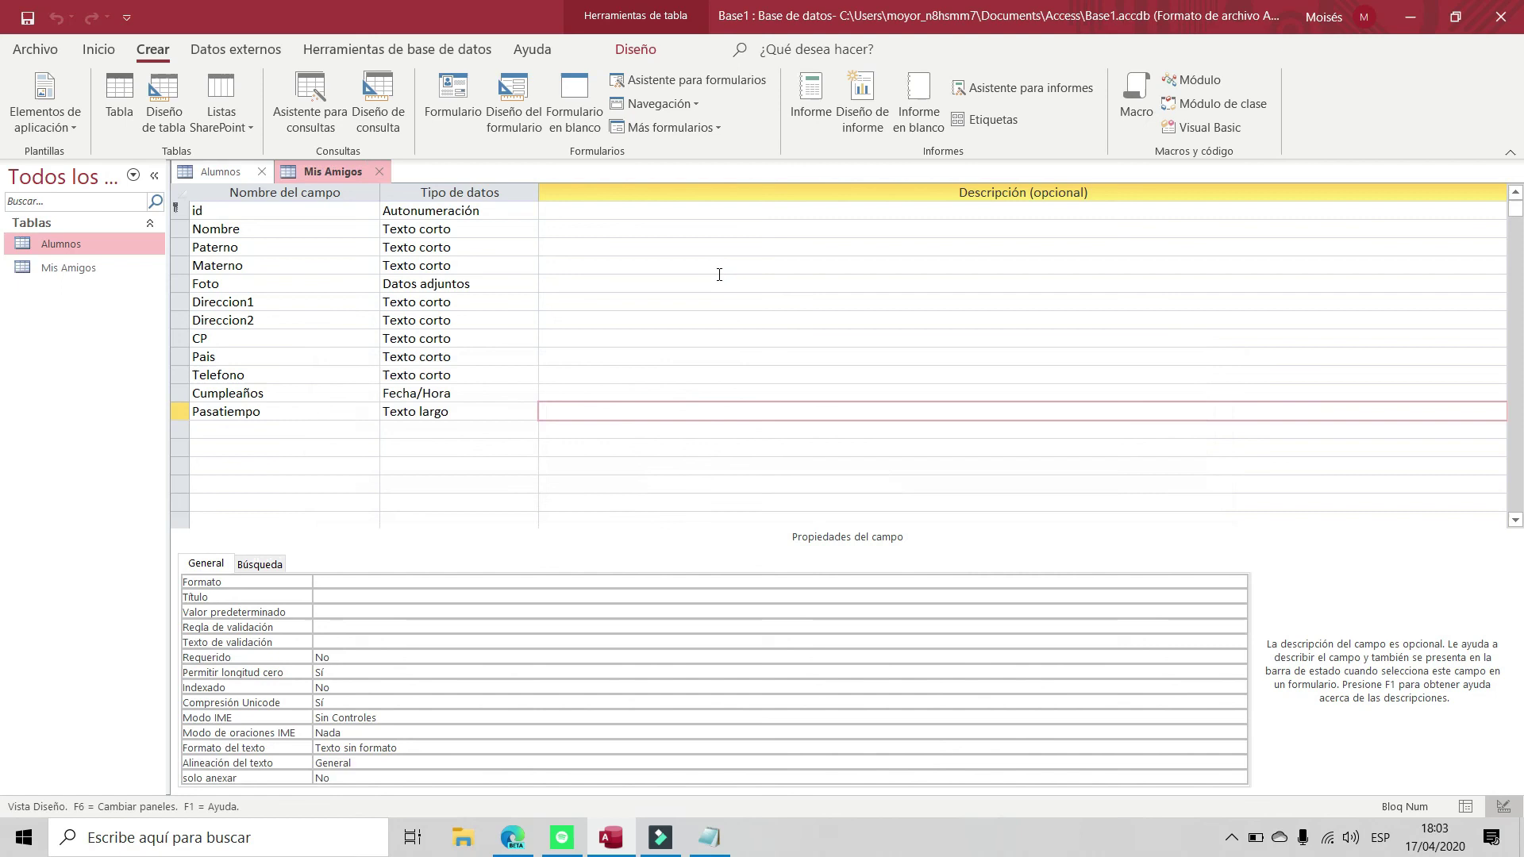
Open Mis Amigos in datasheet view, briefly checking the Alumnos table
{"action": "left_click", "coordinate": [102, 267]}
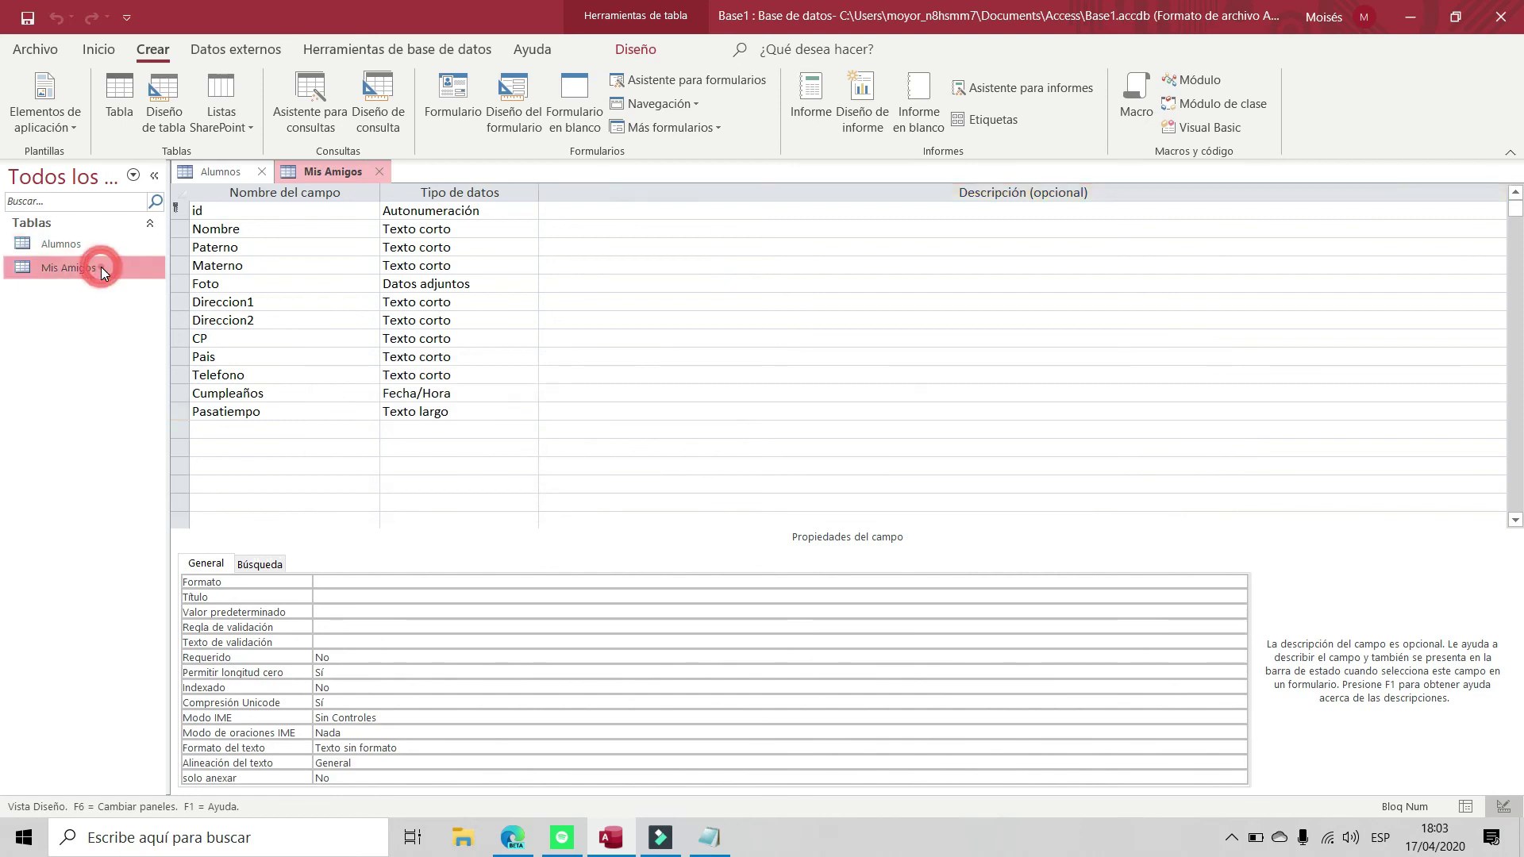
{"action": "double_click", "coordinate": [101, 267]}
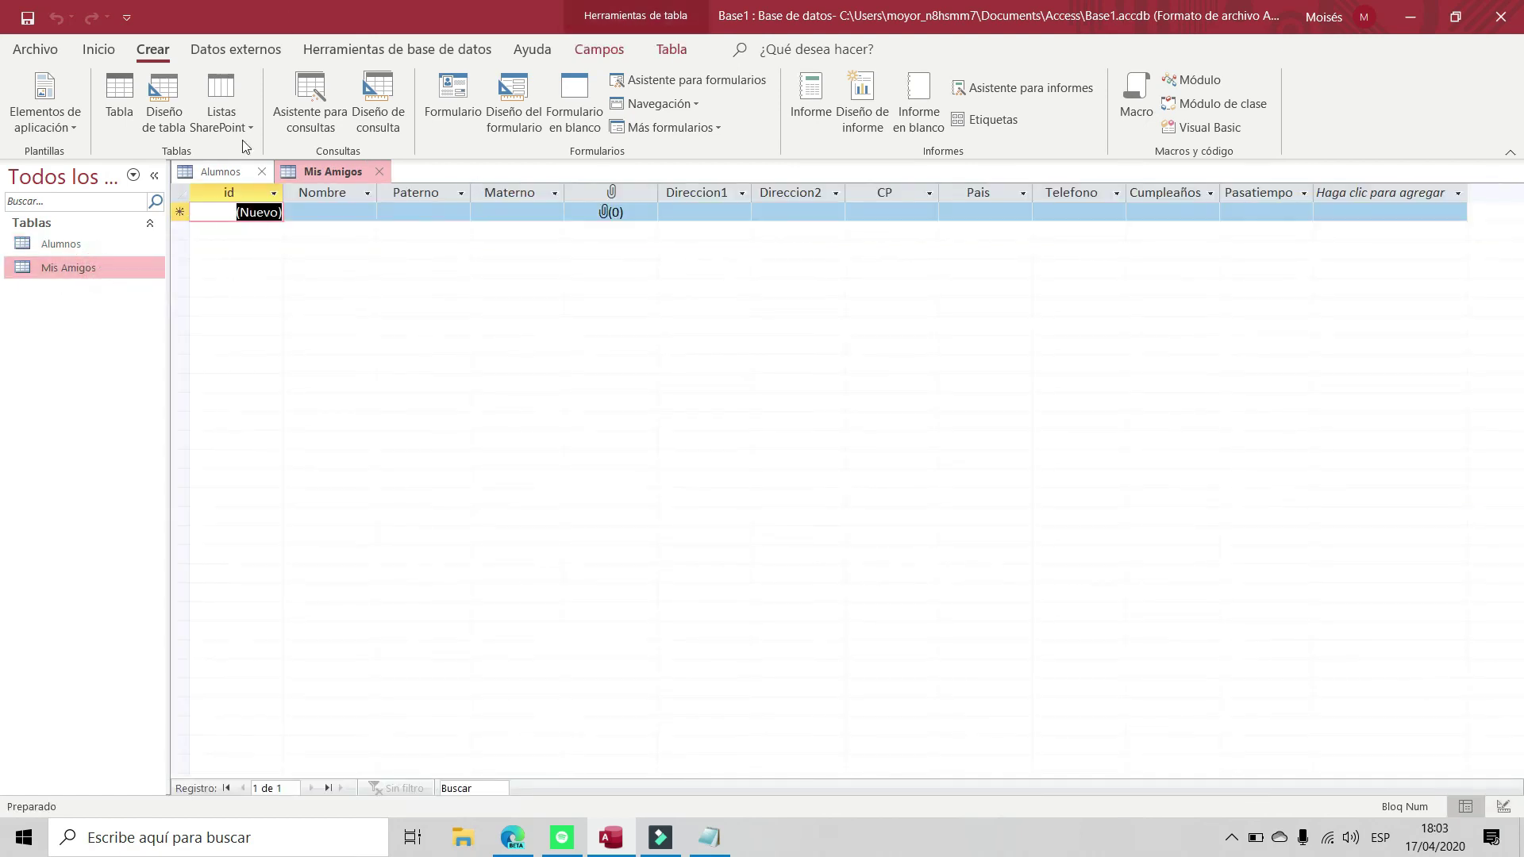
{"action": "left_click", "coordinate": [102, 50]}
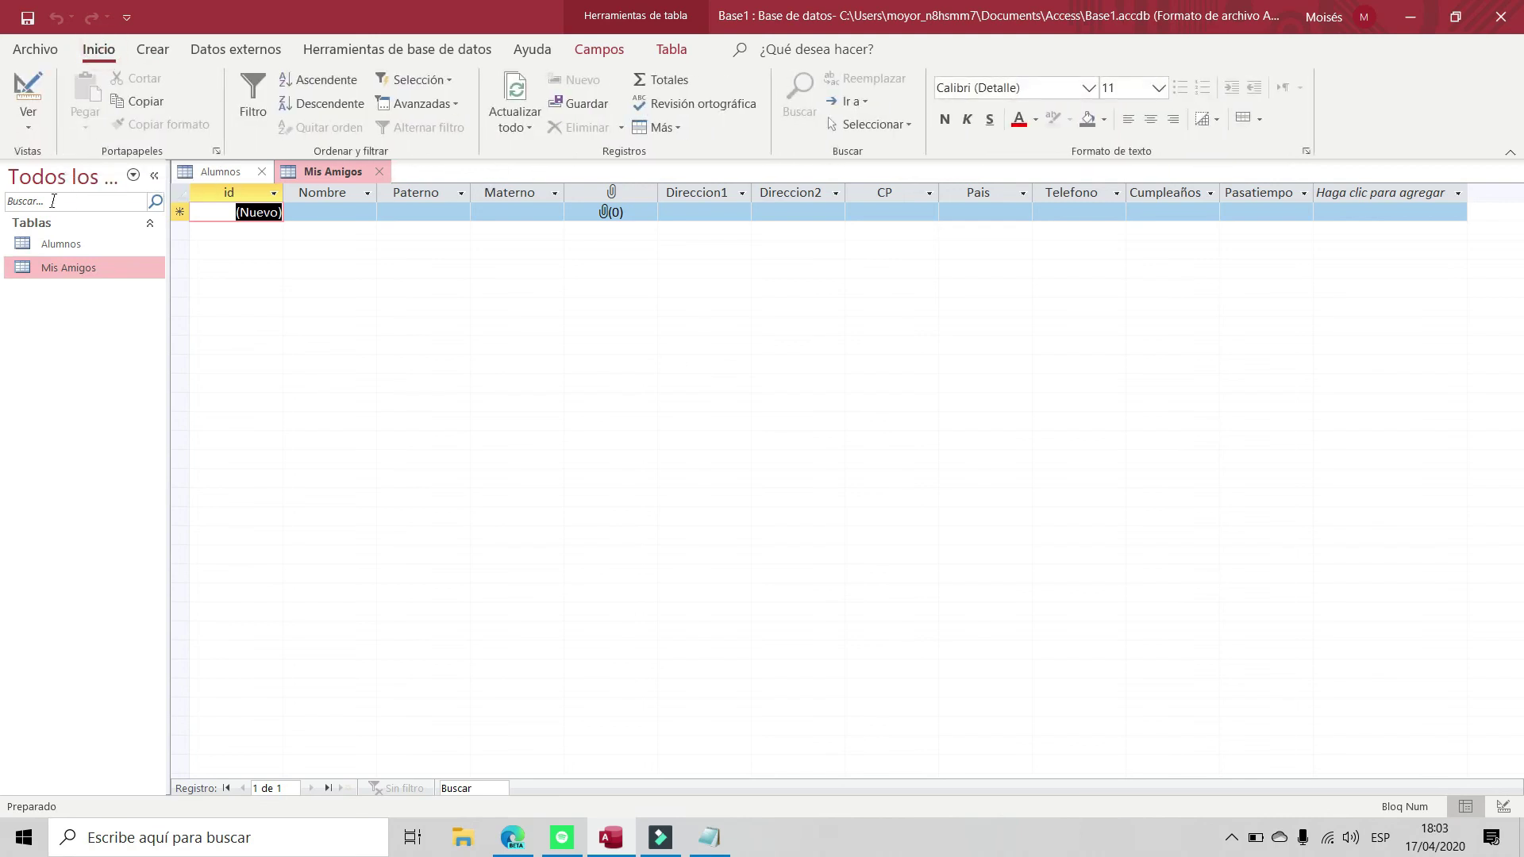
{"action": "left_click", "coordinate": [33, 120]}
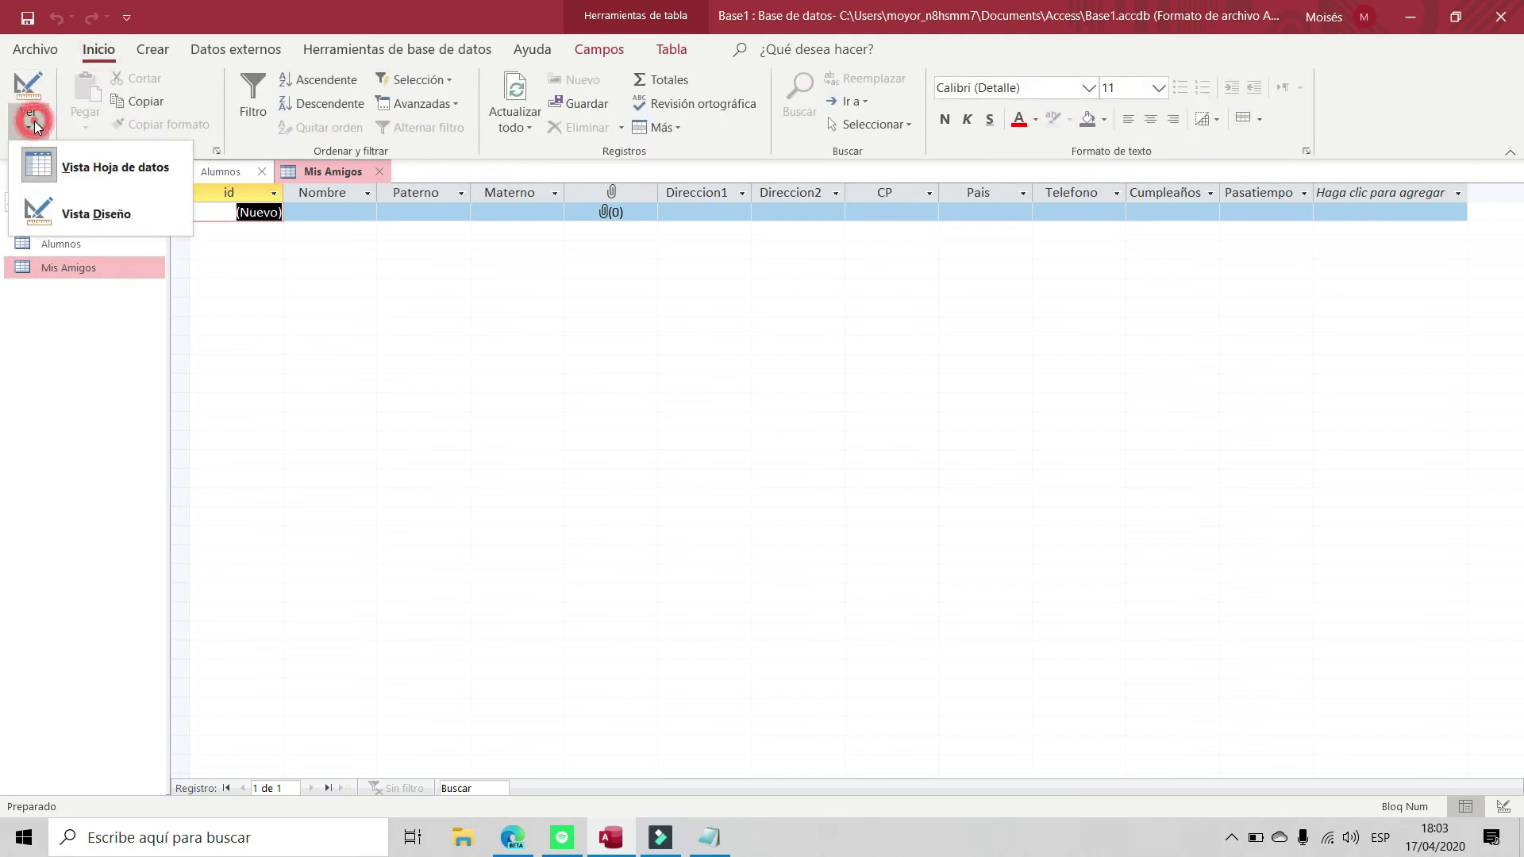
{"action": "left_click", "coordinate": [95, 173]}
{"action": "left_click", "coordinate": [213, 176]}
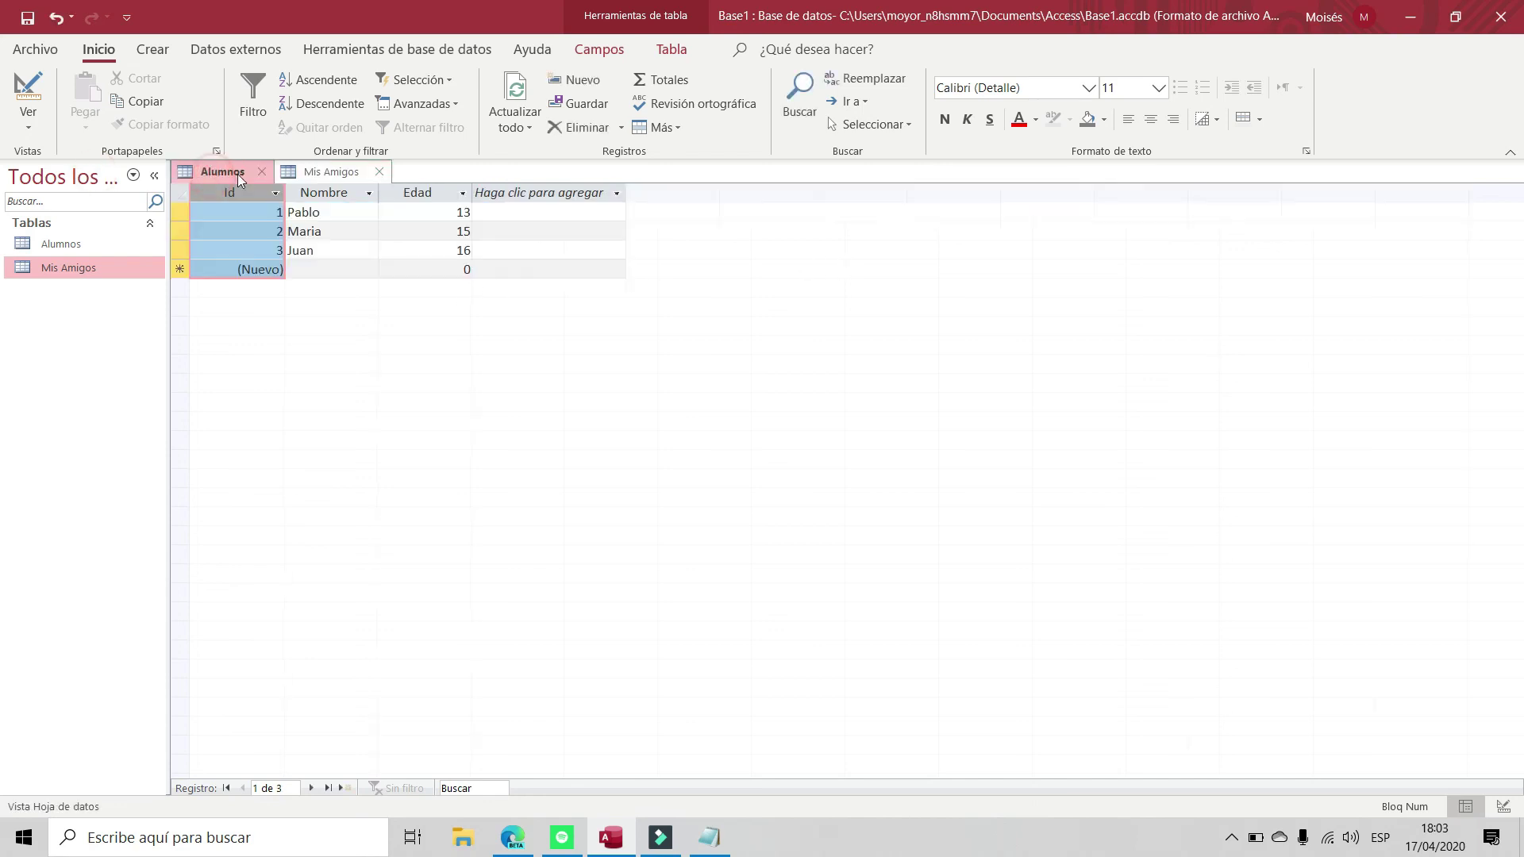
{"action": "left_click", "coordinate": [332, 169]}
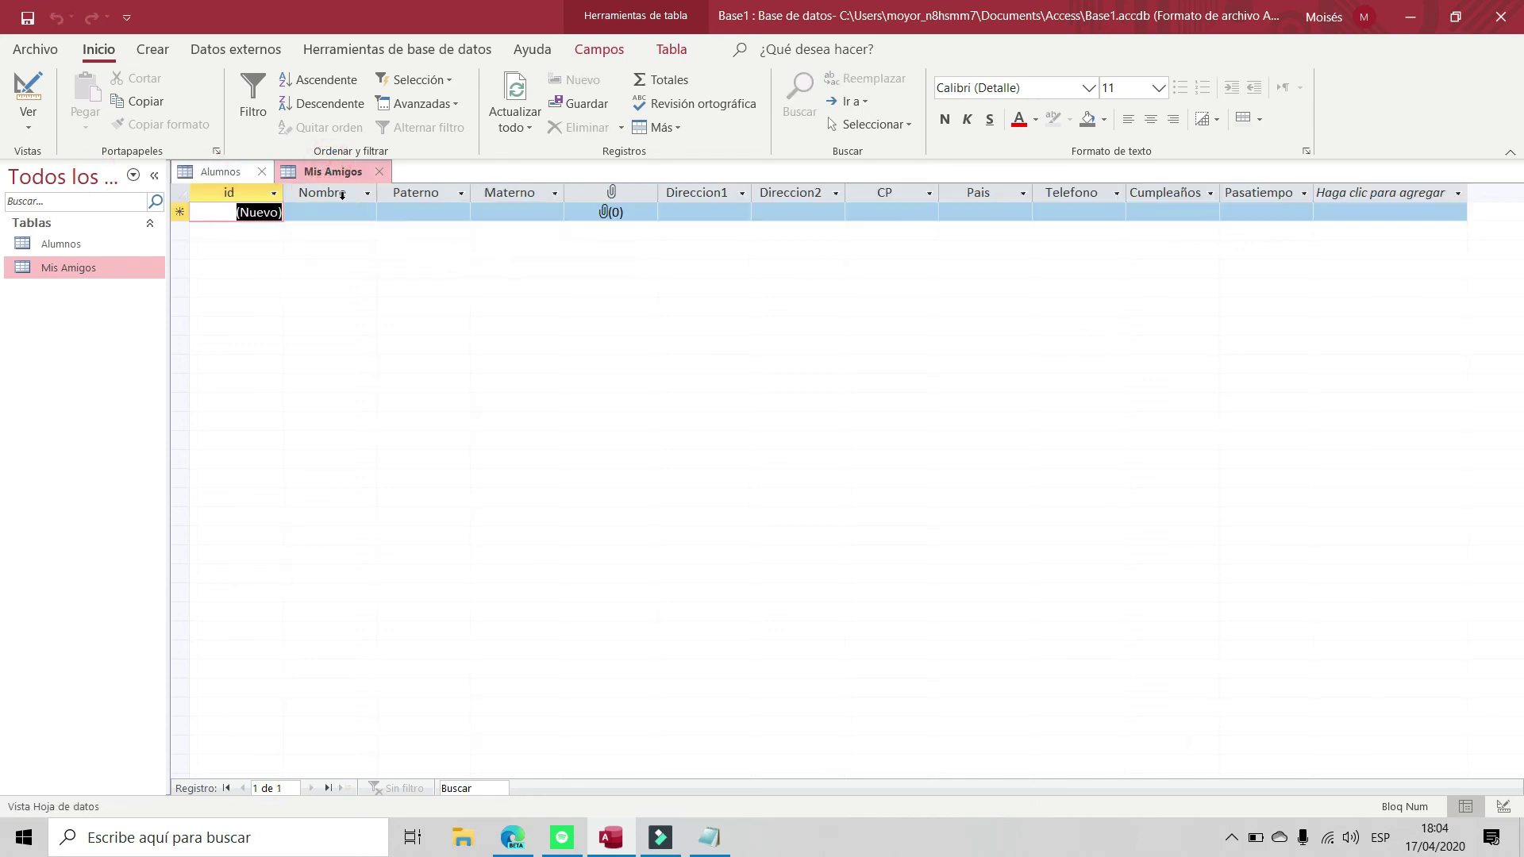
Enter the friend's first name, Paterno and Materno surnames in record 1
{"action": "left_click", "coordinate": [312, 213]}
{"action": "key", "text": "Caps_Lock"}
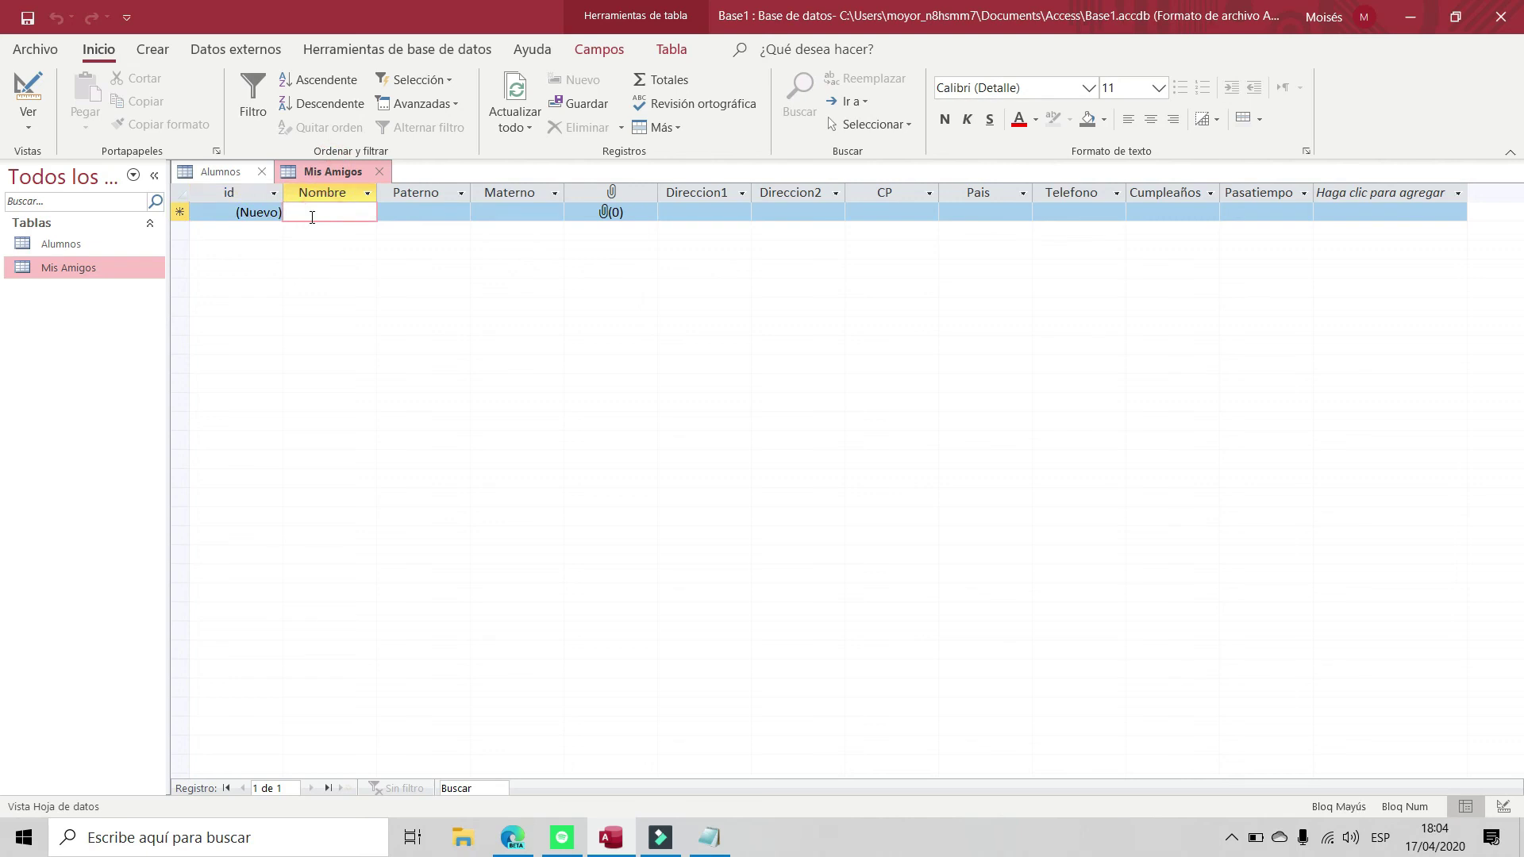
{"action": "type", "text": "Maria"}
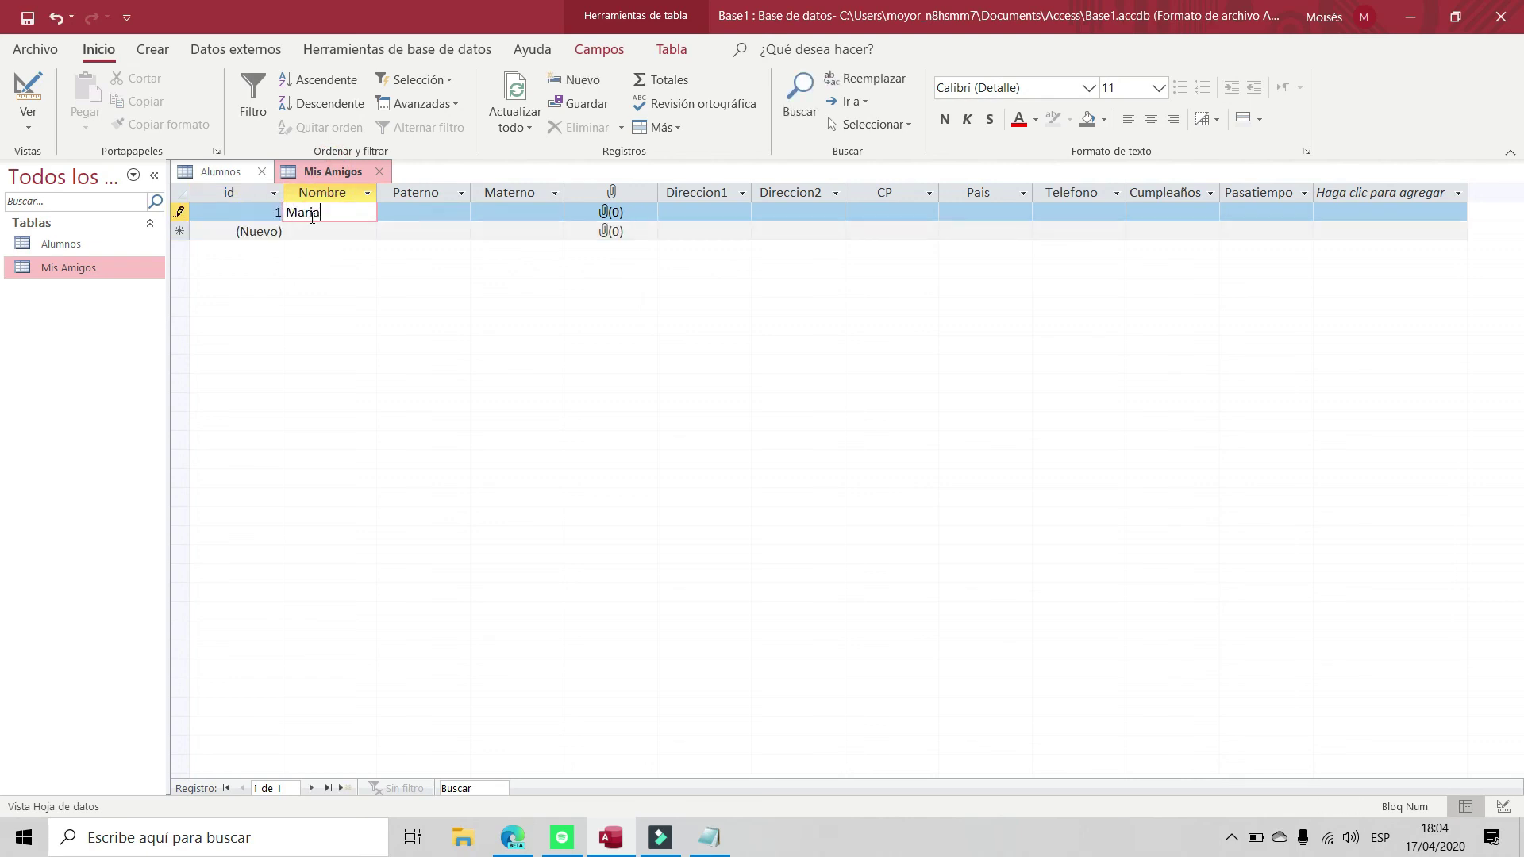
{"action": "key", "text": "Tab"}
{"action": "type", "text": "L"}
{"action": "key", "text": "Caps_Lock"}
{"action": "type", "text": "ope"}
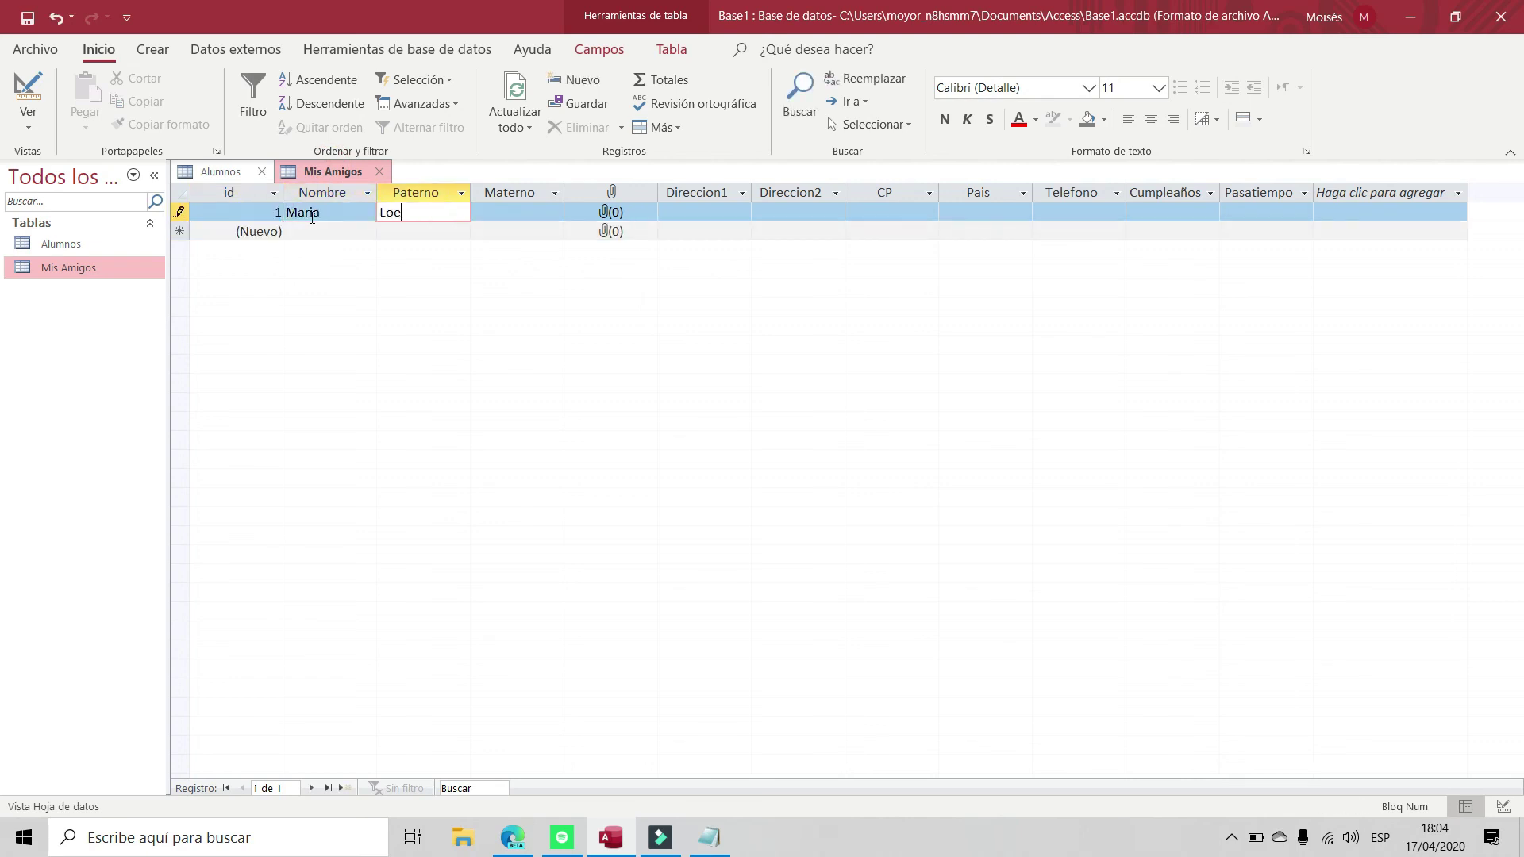
{"action": "type", "text": "z"}
{"action": "key", "text": "Tab"}
{"action": "key", "text": "Caps_Lock"}
{"action": "type", "text": "P"}
{"action": "key", "text": "Caps_Lock"}
{"action": "type", "text": "erez"}
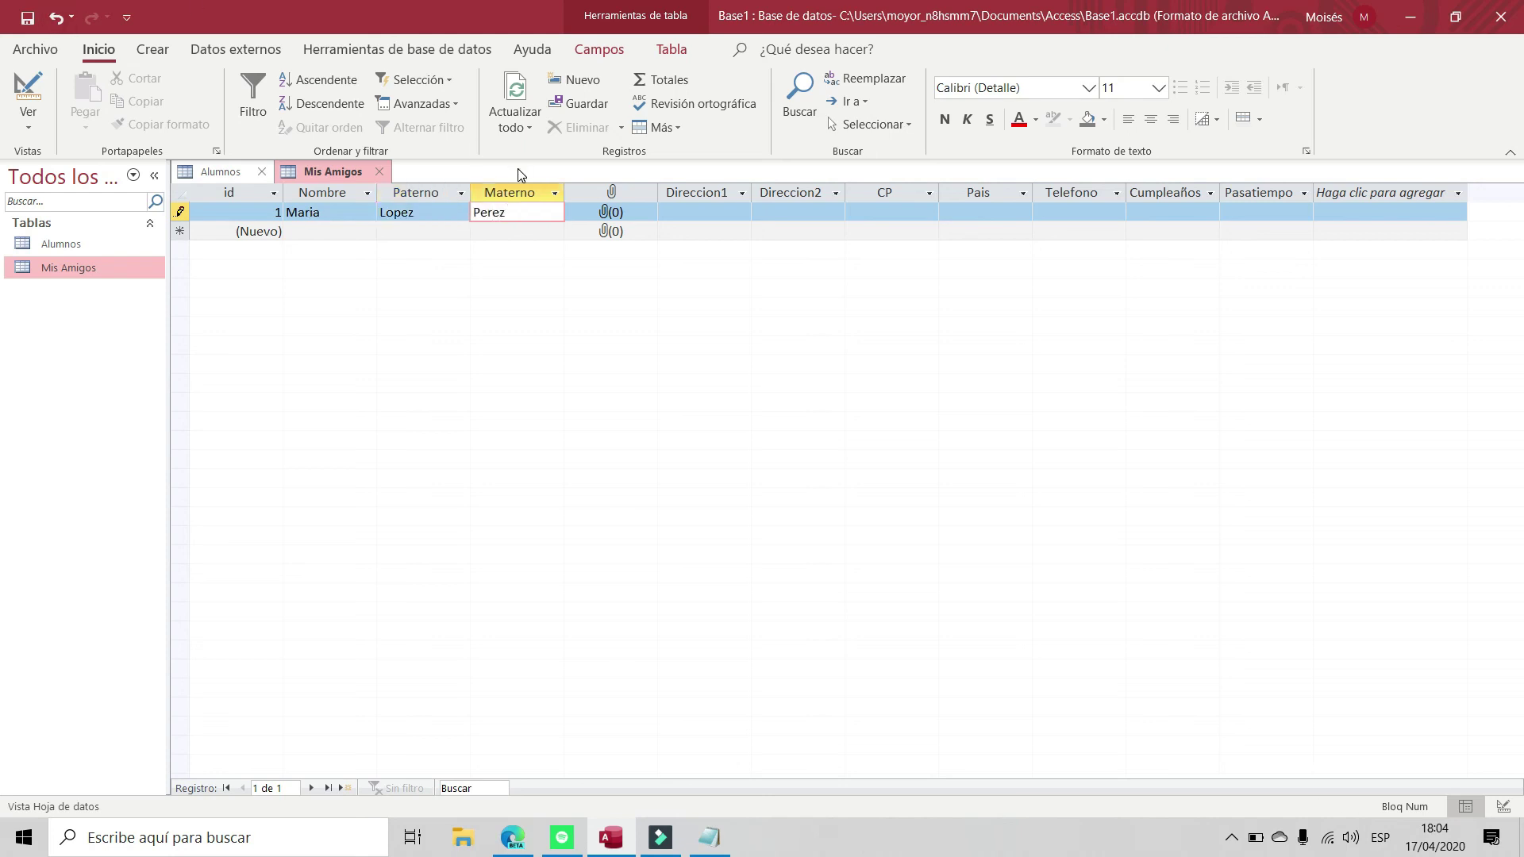
{"action": "left_click", "coordinate": [608, 213]}
Attach 910570 from the Imágenes folder to record 1's Foto field
{"action": "double_click", "coordinate": [606, 213]}
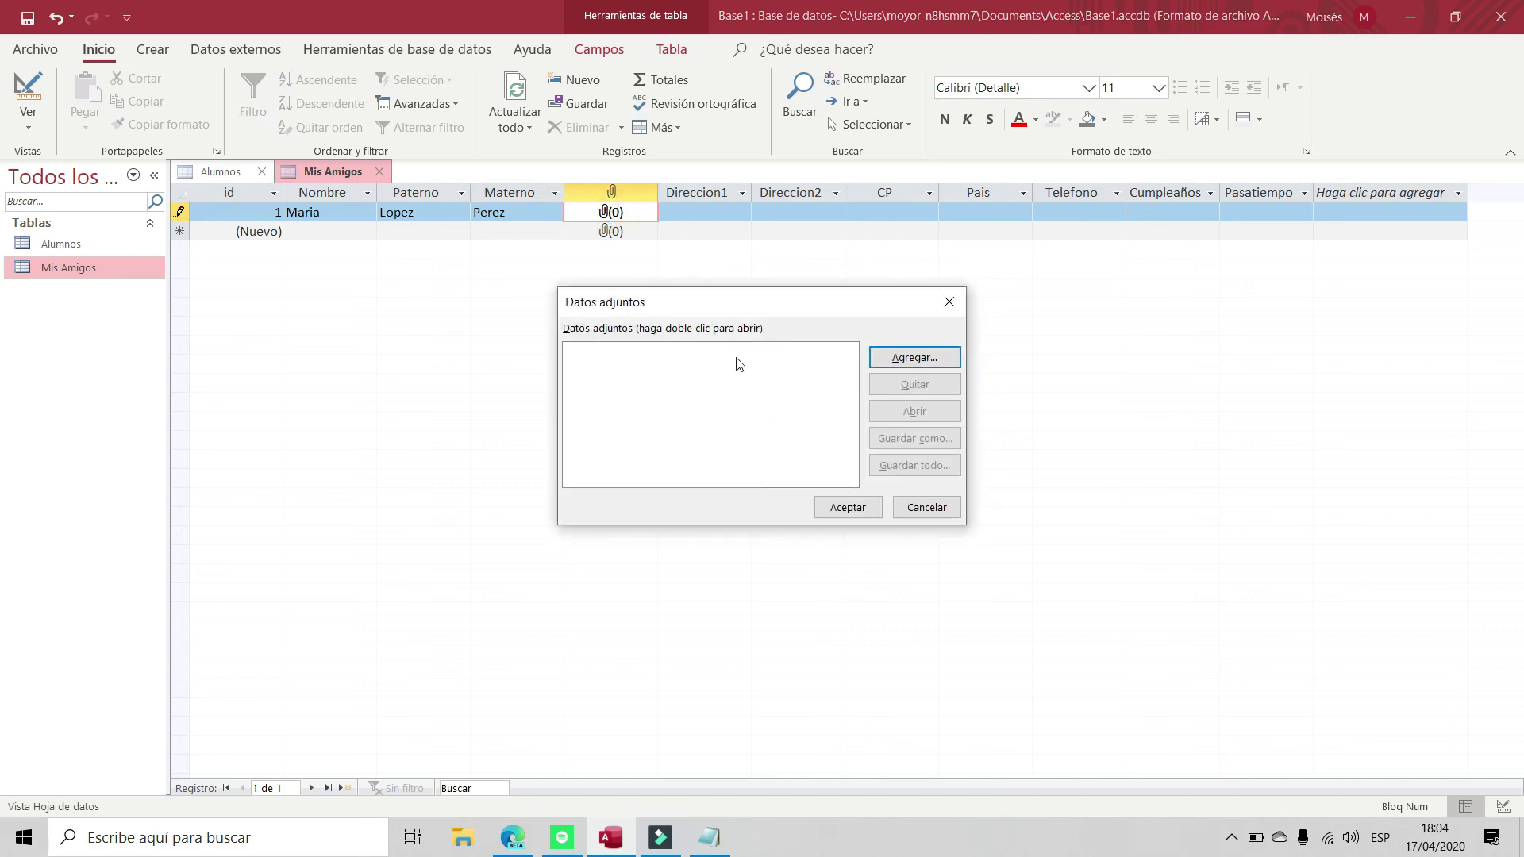
{"action": "left_click", "coordinate": [882, 355]}
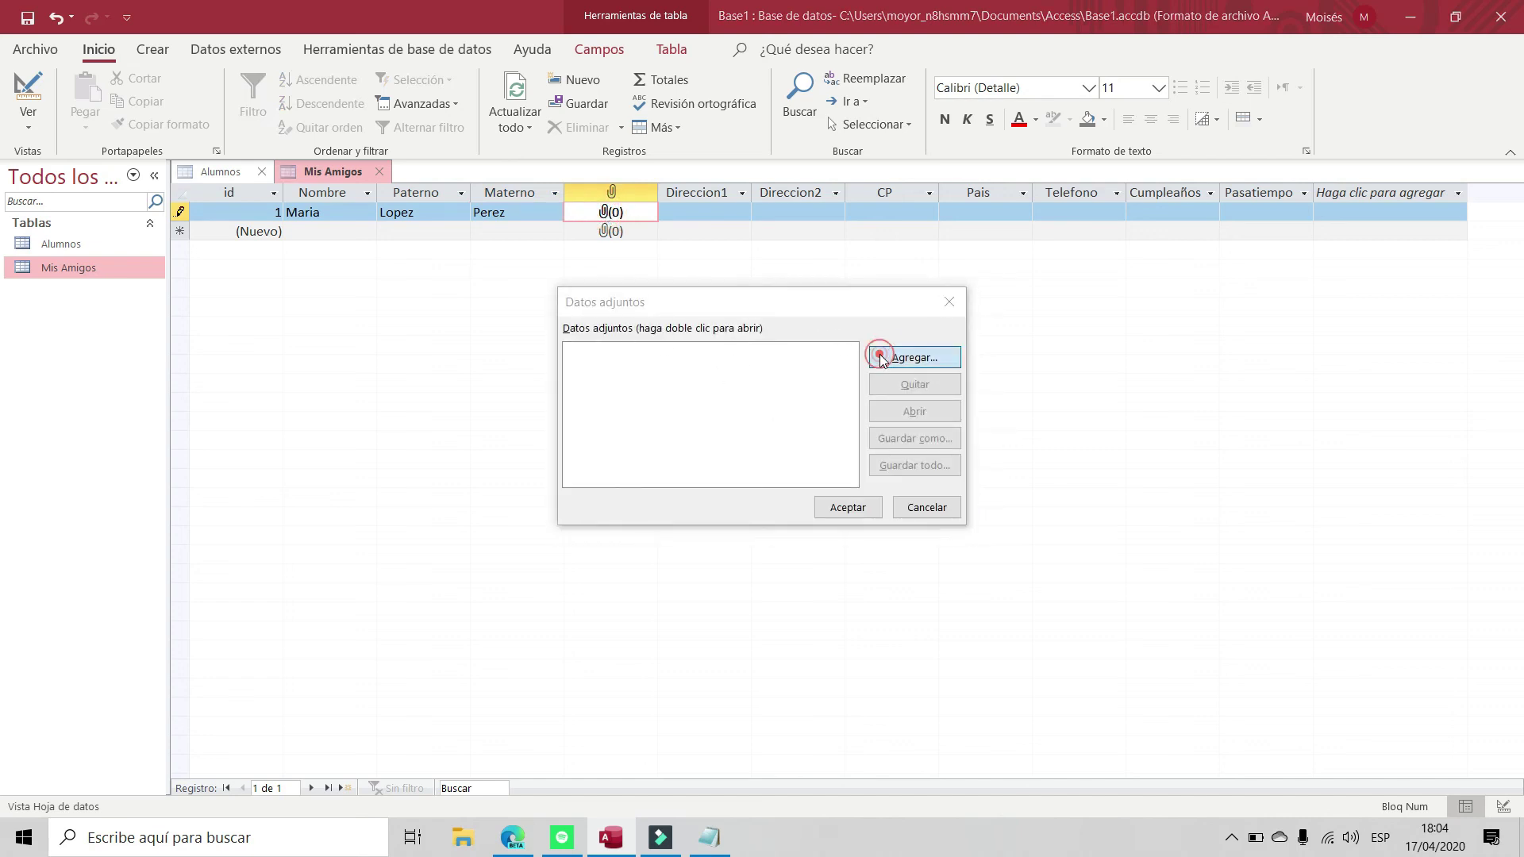
{"action": "scroll", "coordinate": [633, 432], "scroll_direction": "up", "scroll_amount": 2}
{"action": "left_click", "coordinate": [642, 498]}
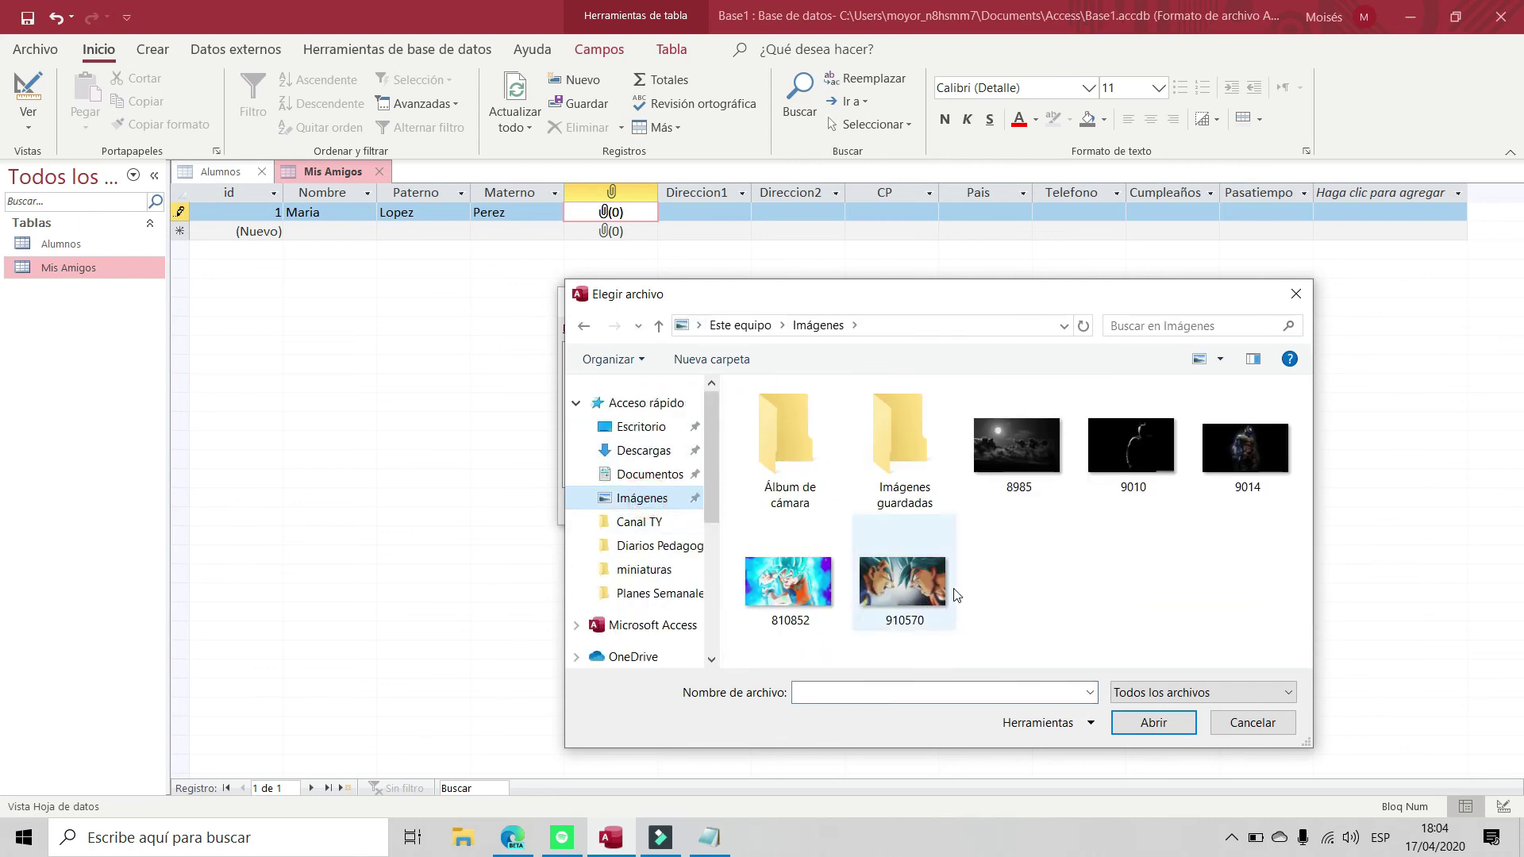
{"action": "double_click", "coordinate": [927, 591]}
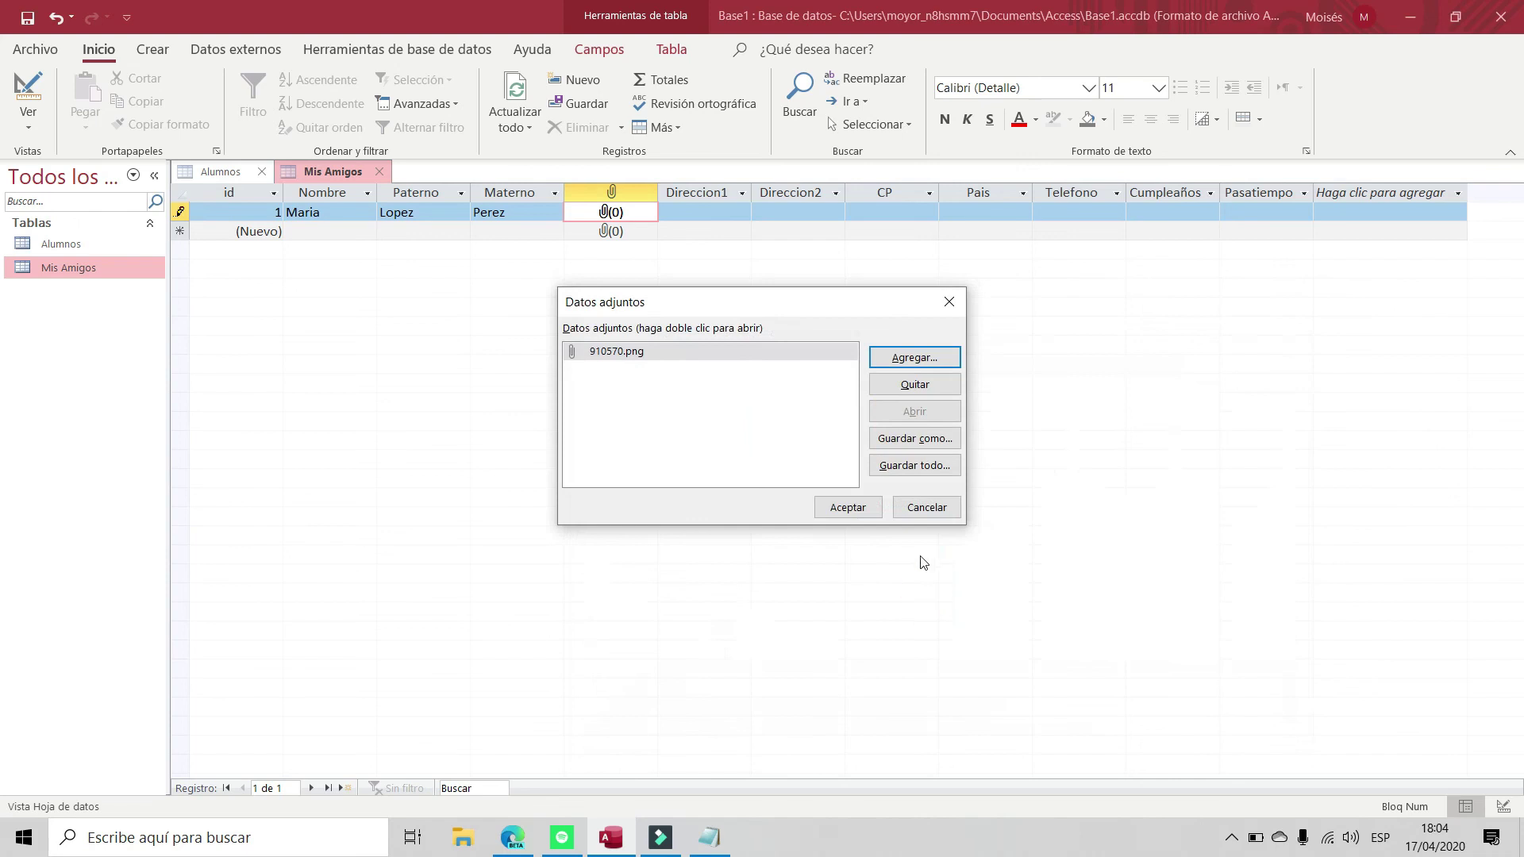
{"action": "left_click", "coordinate": [874, 506]}
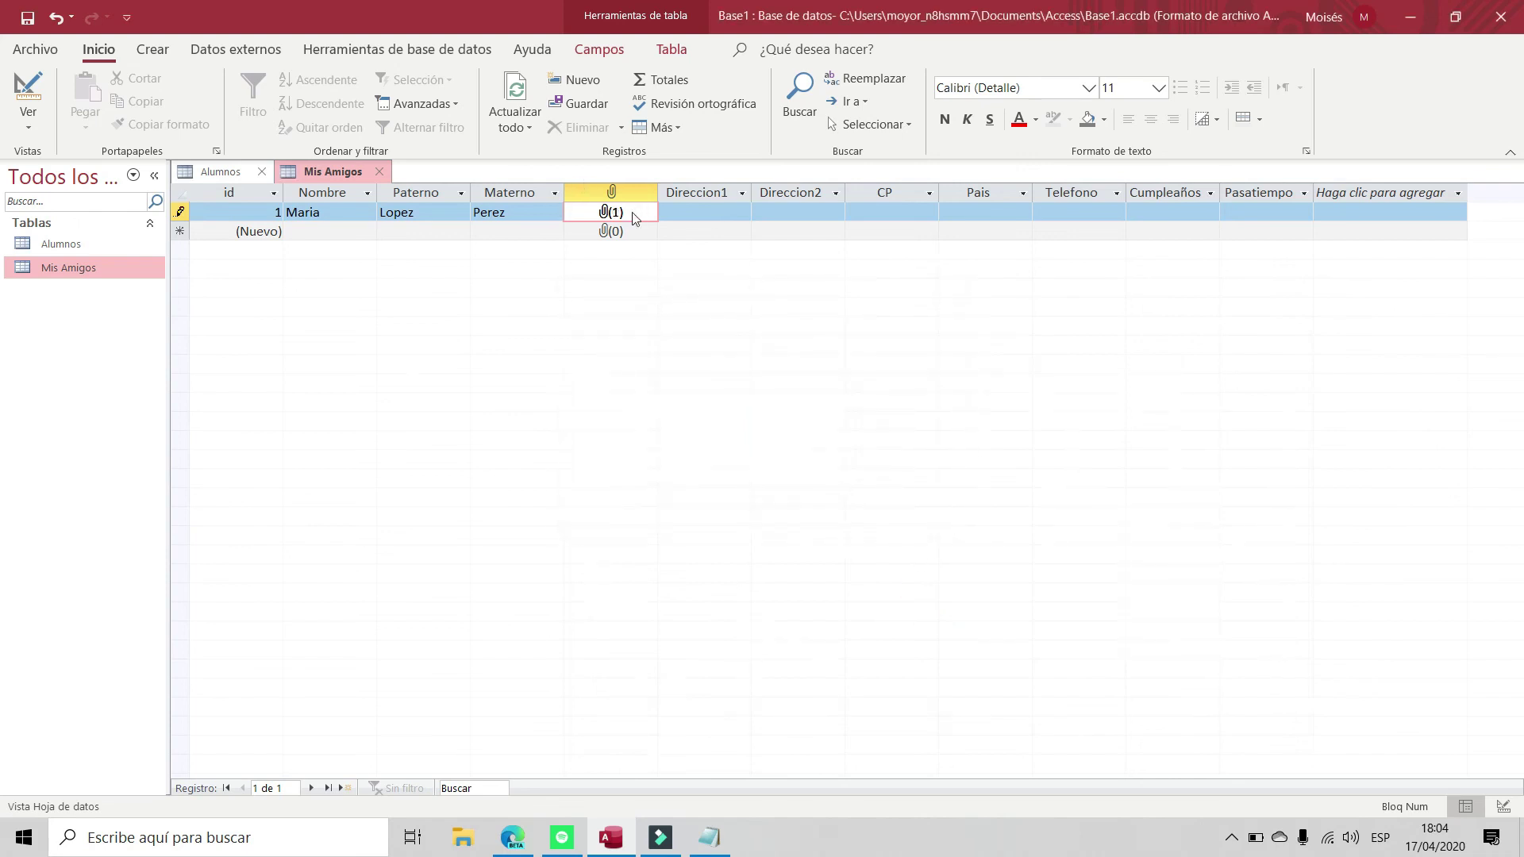
{"action": "left_click", "coordinate": [725, 211]}
Fill in the first and second address lines of the record
{"action": "type", "text": "Ciudad"}
{"action": "key", "text": "Tab"}
{"action": "key", "text": "Caps_Lock"}
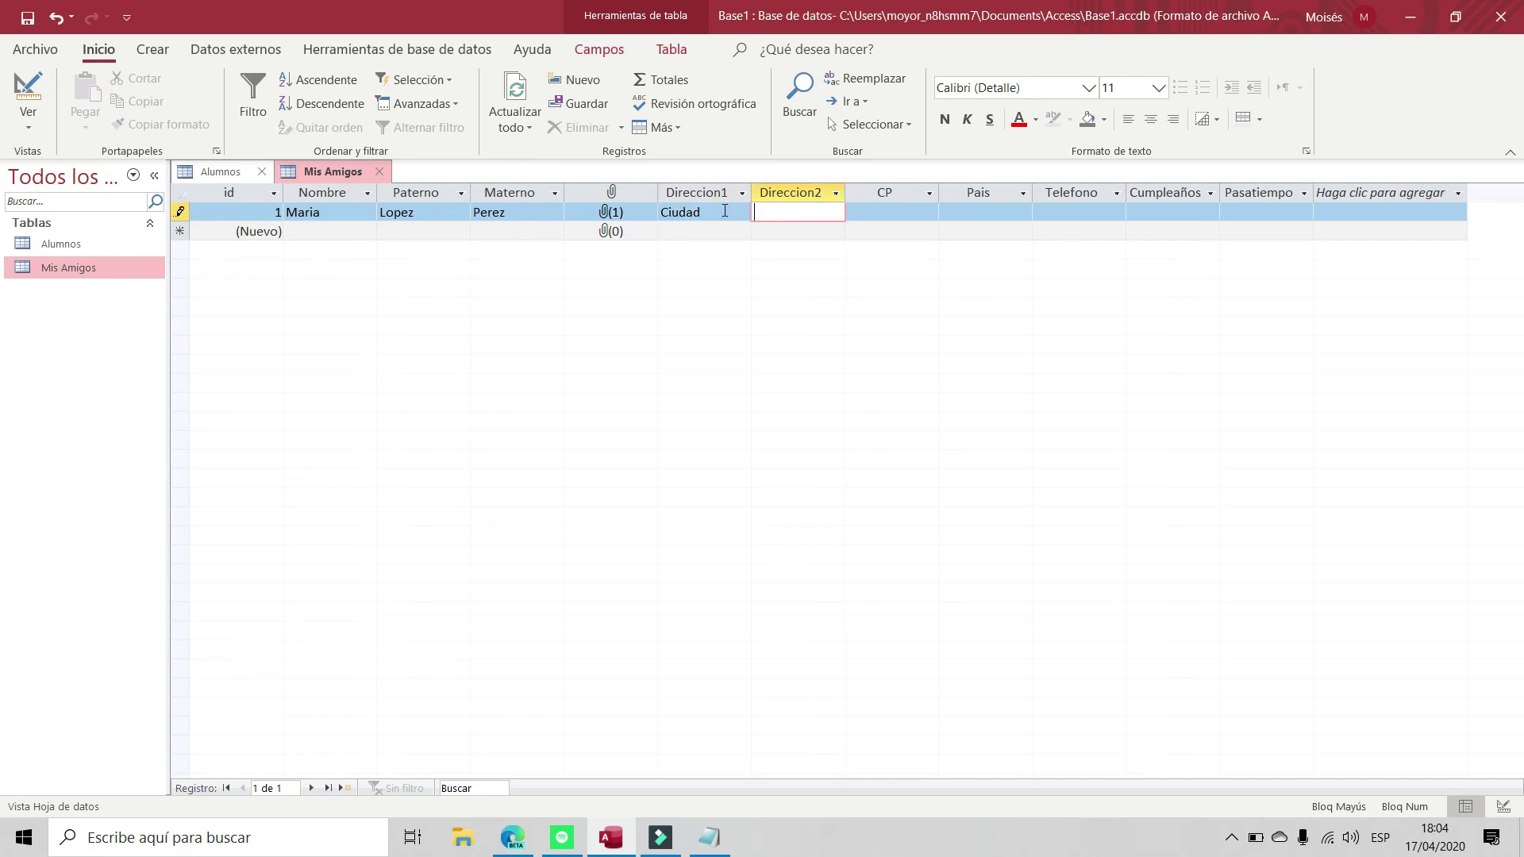
{"action": "type", "text": "P"}
{"action": "key", "text": "Caps_Lock"}
{"action": "type", "text": "rovincia"}
{"action": "key", "text": "BackSpace"}
{"action": "key", "text": "BackSpace"}
{"action": "key", "text": "BackSpace"}
{"action": "key", "text": "BackSpace"}
{"action": "key", "text": "BackSpace"}
{"action": "type", "text": "invia"}
Enter the postal code, country Guatemala, and the friend's phone number
{"action": "key", "text": "Tab"}
{"action": "type", "text": "09001"}
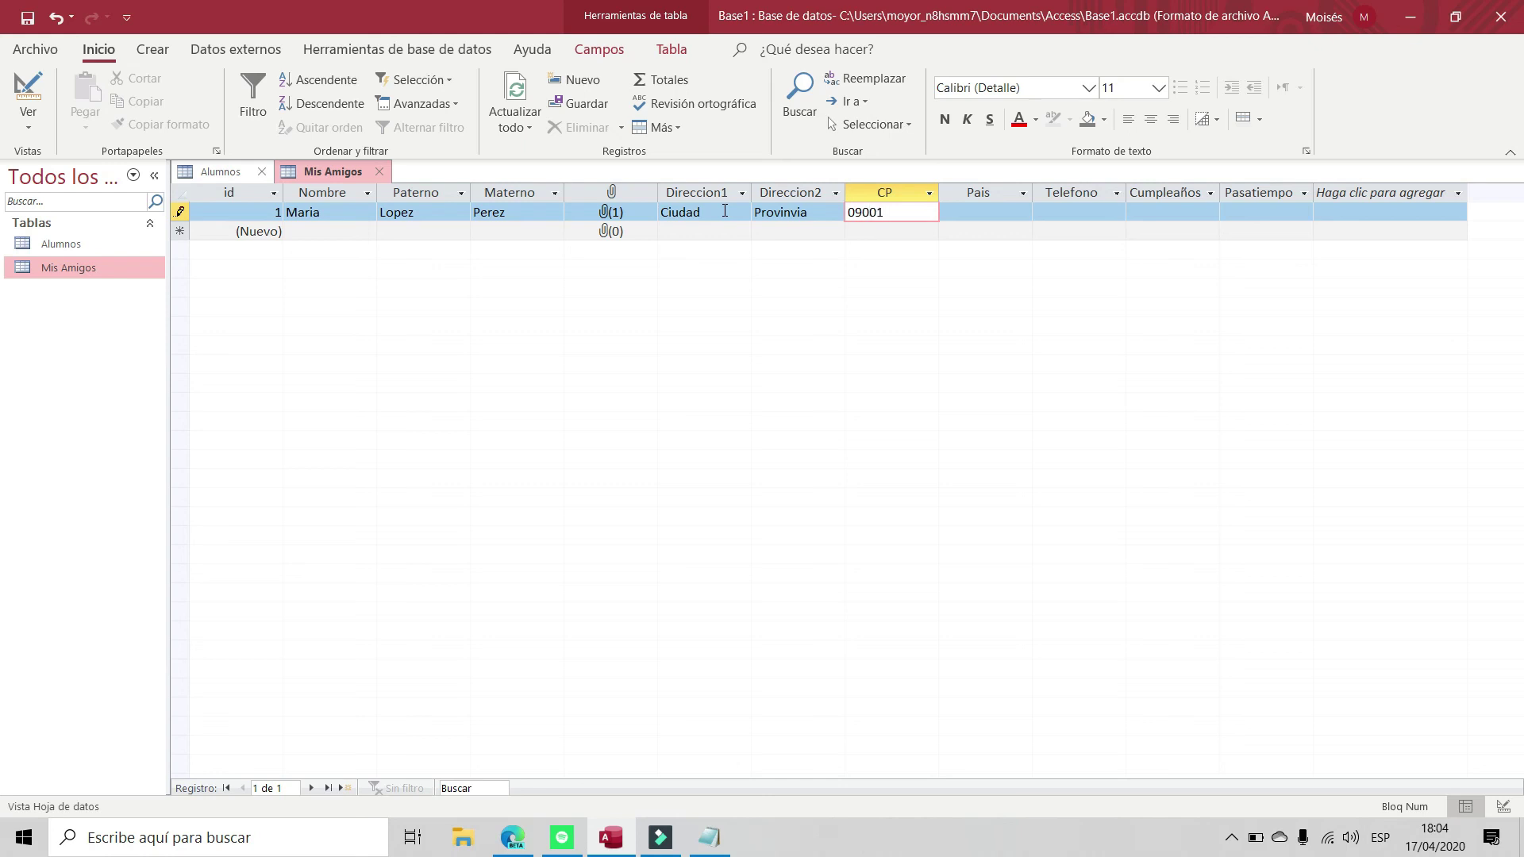
{"action": "key", "text": "Tab"}
{"action": "type", "text": "Guatema"}
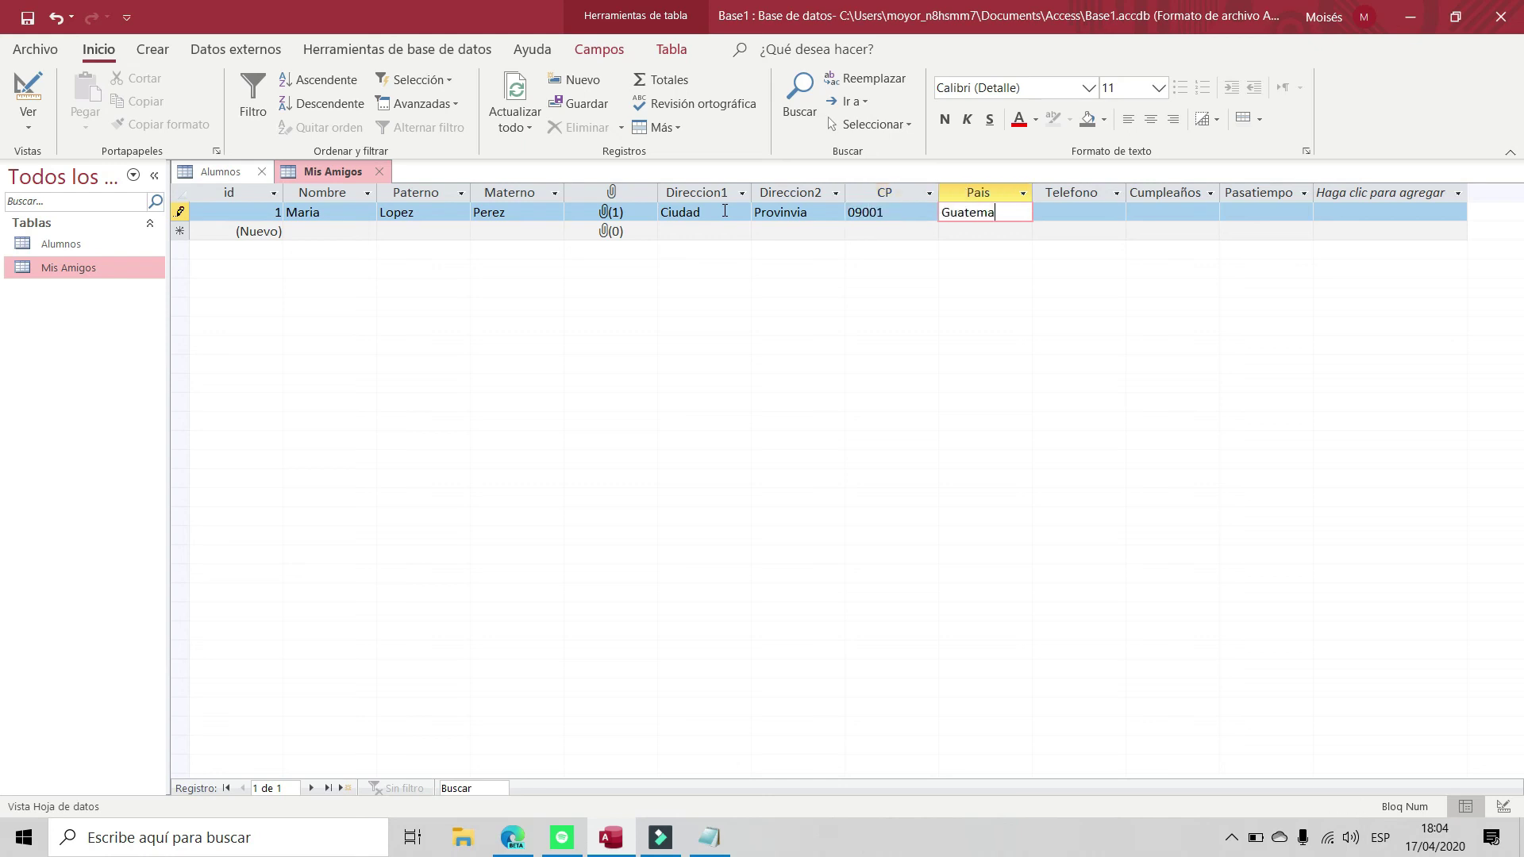
{"action": "type", "text": "la"}
{"action": "key", "text": "Tab"}
{"action": "type", "text": "526"}
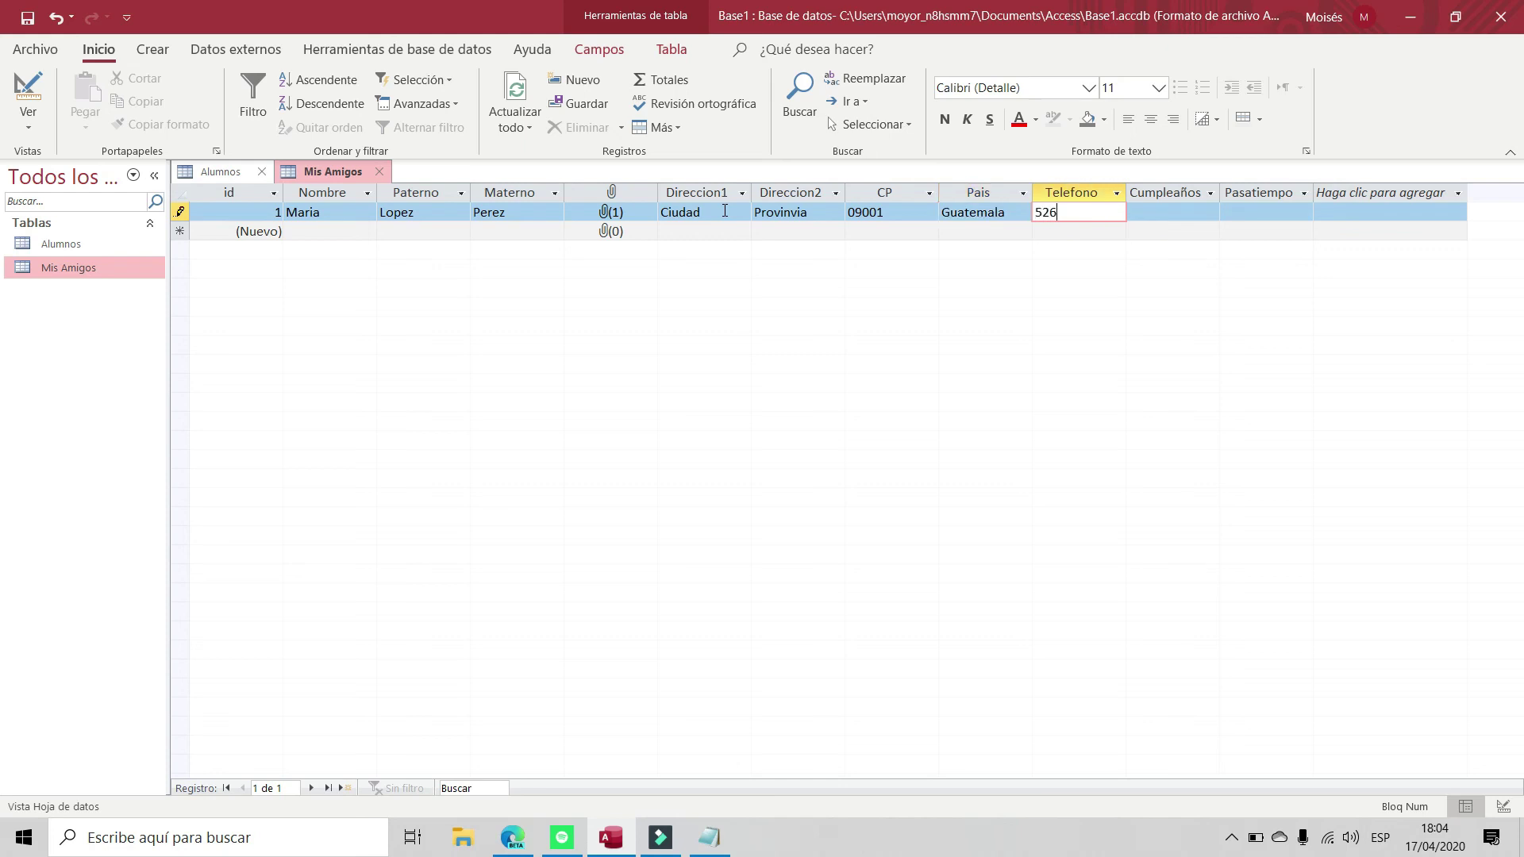
{"action": "type", "text": "8-9741"}
Set the birthday to 15/04/2020 and the hobby to 'Futbolista', then save the record
{"action": "key", "text": "Tab"}
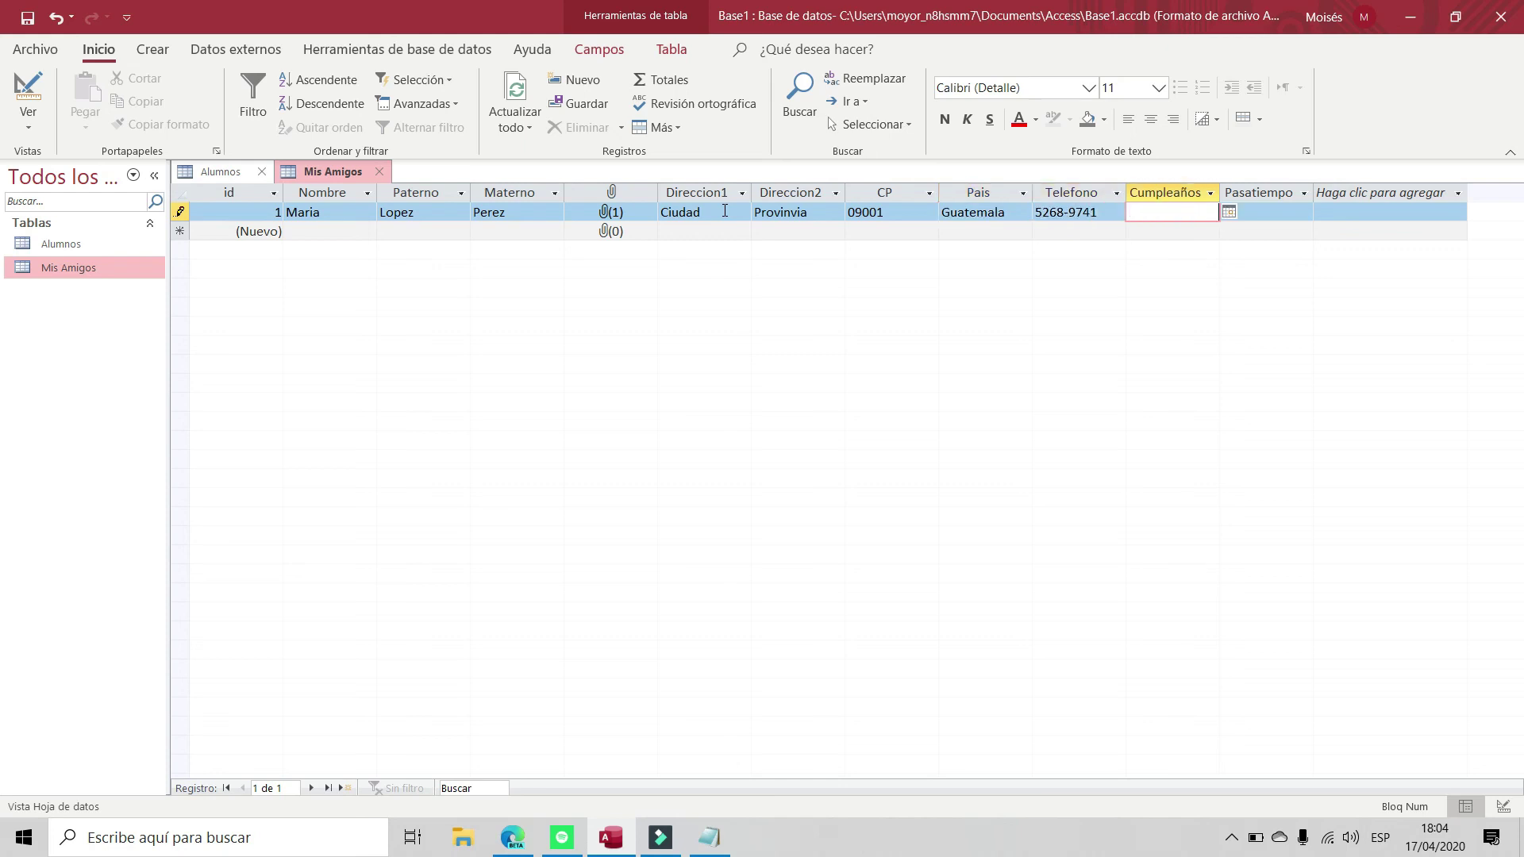
{"action": "left_click", "coordinate": [1229, 213]}
{"action": "left_click", "coordinate": [1157, 298]}
{"action": "left_click", "coordinate": [1252, 213]}
{"action": "key", "text": "Caps_Lock"}
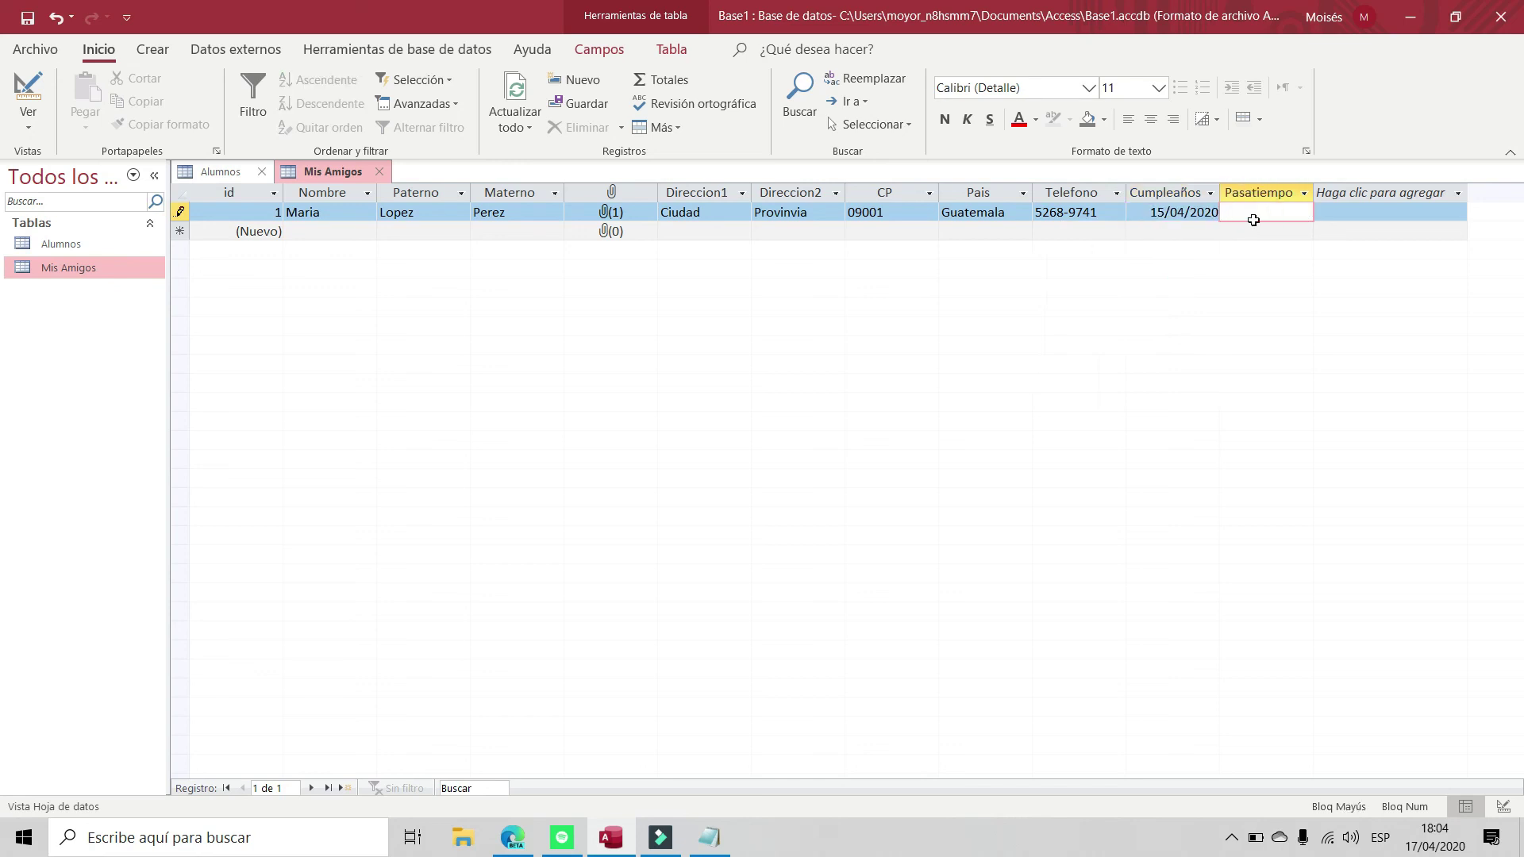
{"action": "type", "text": "F"}
{"action": "key", "text": "Caps_Lock"}
{"action": "type", "text": "utbolista"}
{"action": "key", "text": "Return"}
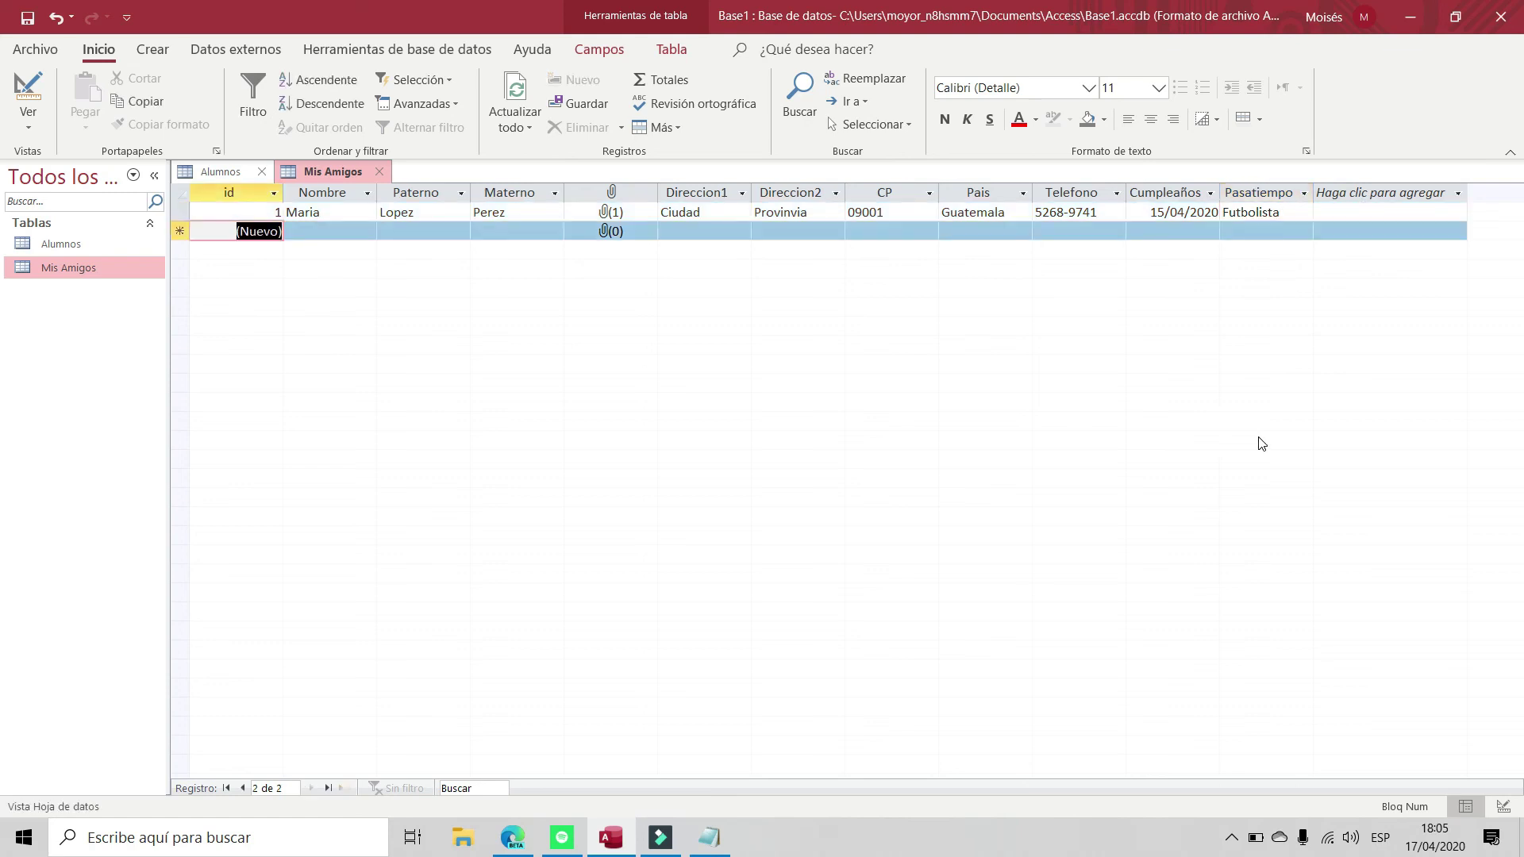
{"action": "left_click", "coordinate": [30, 19]}
{"action": "key", "text": "2"}
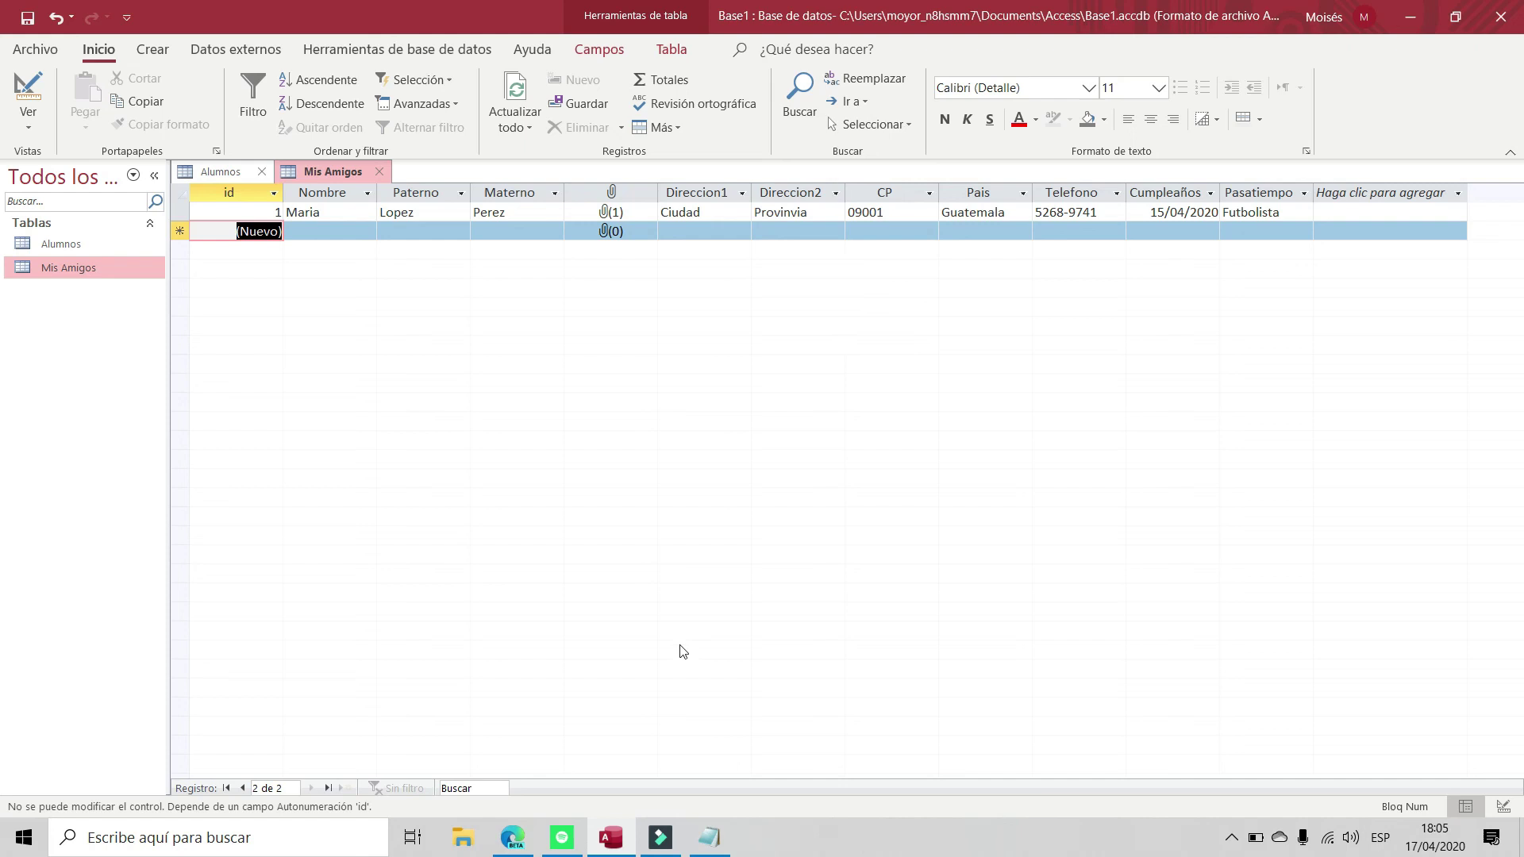